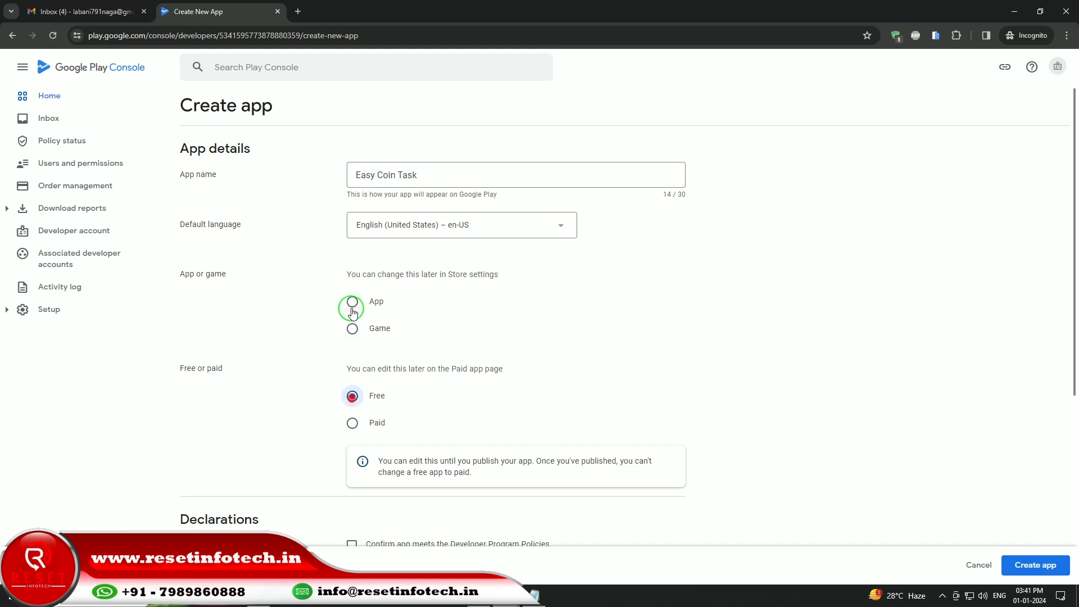
Accept the Developer Program Policies, Play App Signing and US export law declarations, then create Easy Coin Task
{"action": "scroll", "coordinate": [510, 369], "scroll_direction": "down", "scroll_amount": 3}
{"action": "left_click", "coordinate": [351, 376]}
{"action": "left_click", "coordinate": [351, 454]}
{"action": "left_click", "coordinate": [352, 509]}
{"action": "scroll", "coordinate": [308, 432], "scroll_direction": "down", "scroll_amount": 3}
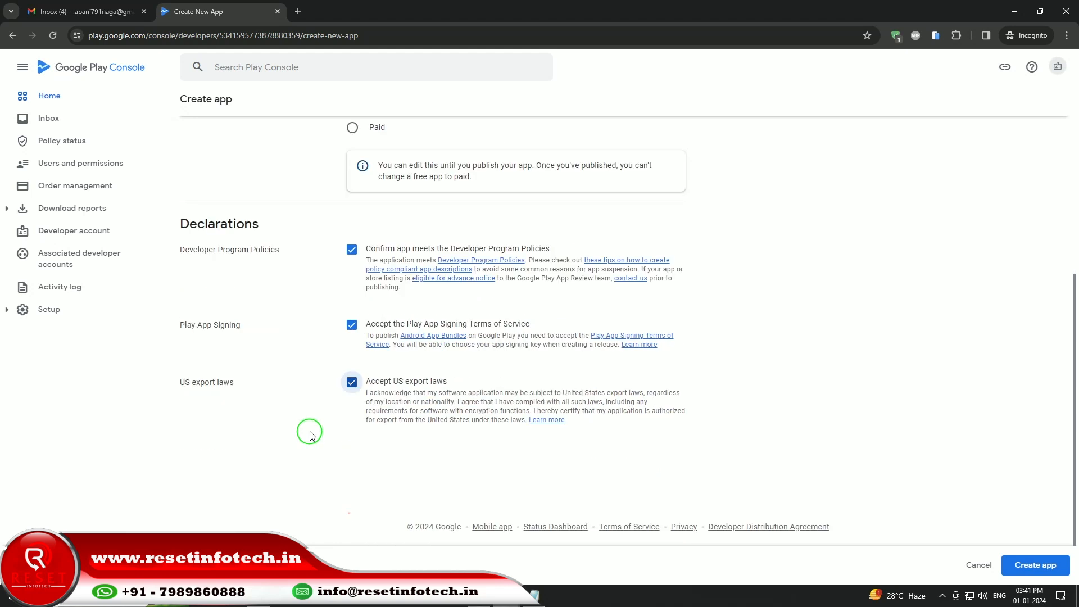
{"action": "left_click", "coordinate": [1035, 565]}
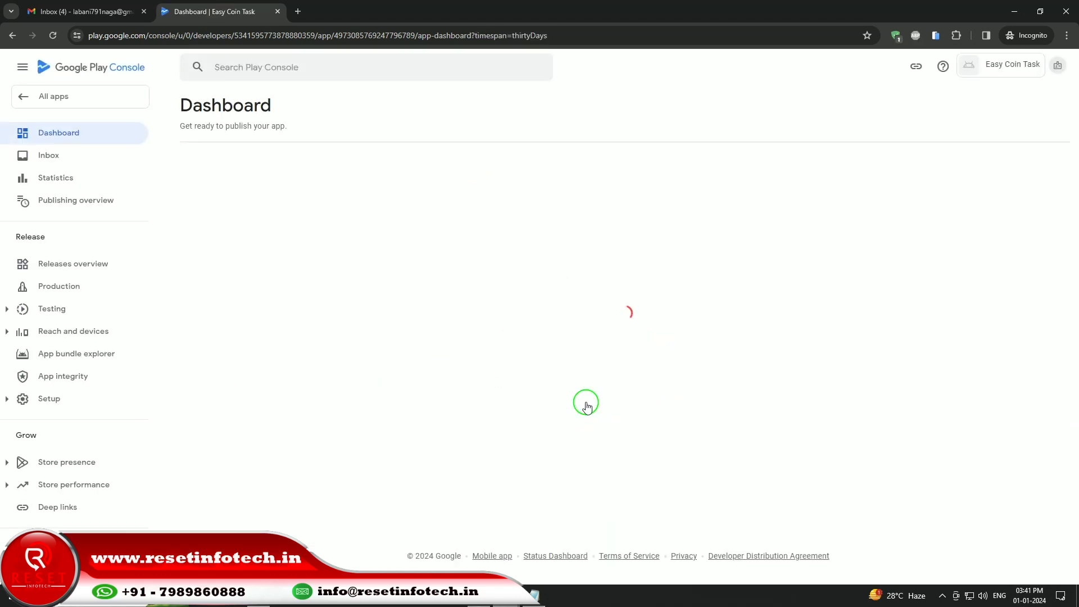
Scroll the dashboard, highlighting the 'Finish setting up your app' and Closed testing headings
{"action": "scroll", "coordinate": [425, 368], "scroll_direction": "down", "scroll_amount": 4}
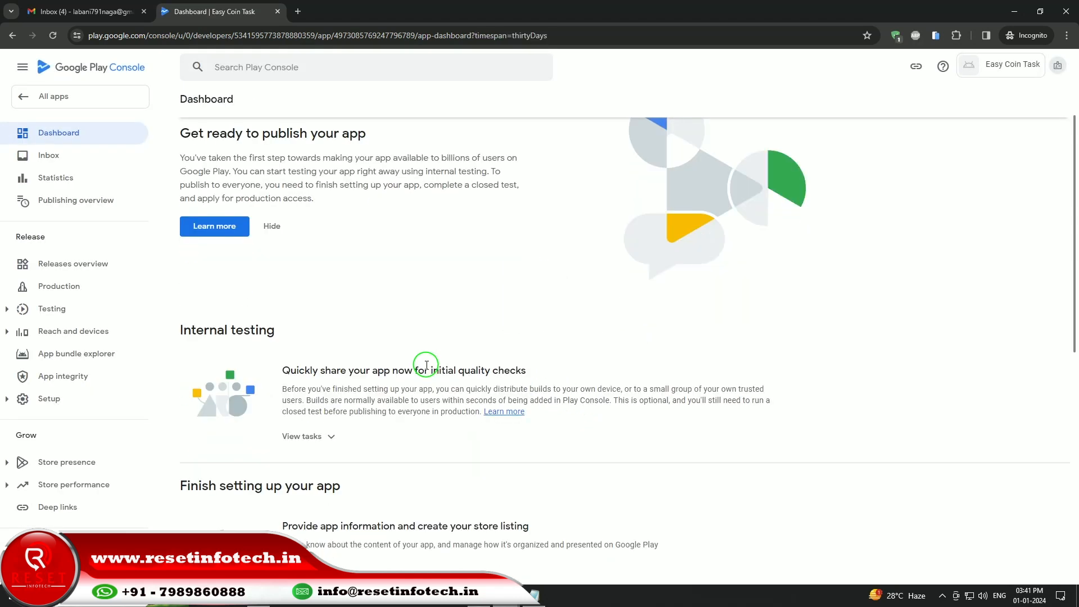
{"action": "scroll", "coordinate": [425, 368], "scroll_direction": "down", "scroll_amount": 1}
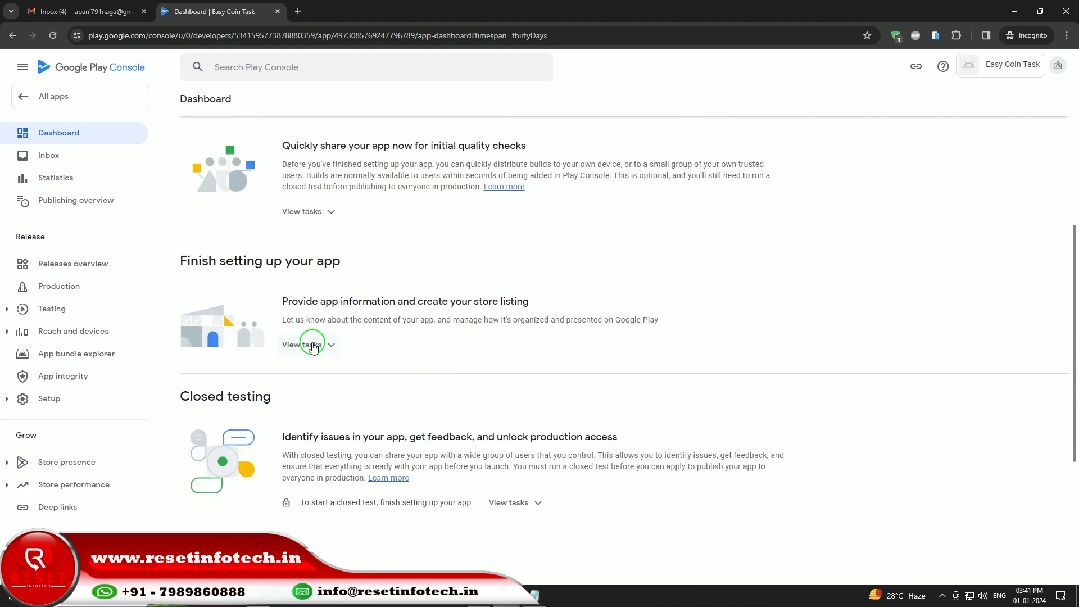
{"action": "scroll", "coordinate": [428, 324], "scroll_direction": "up", "scroll_amount": 4}
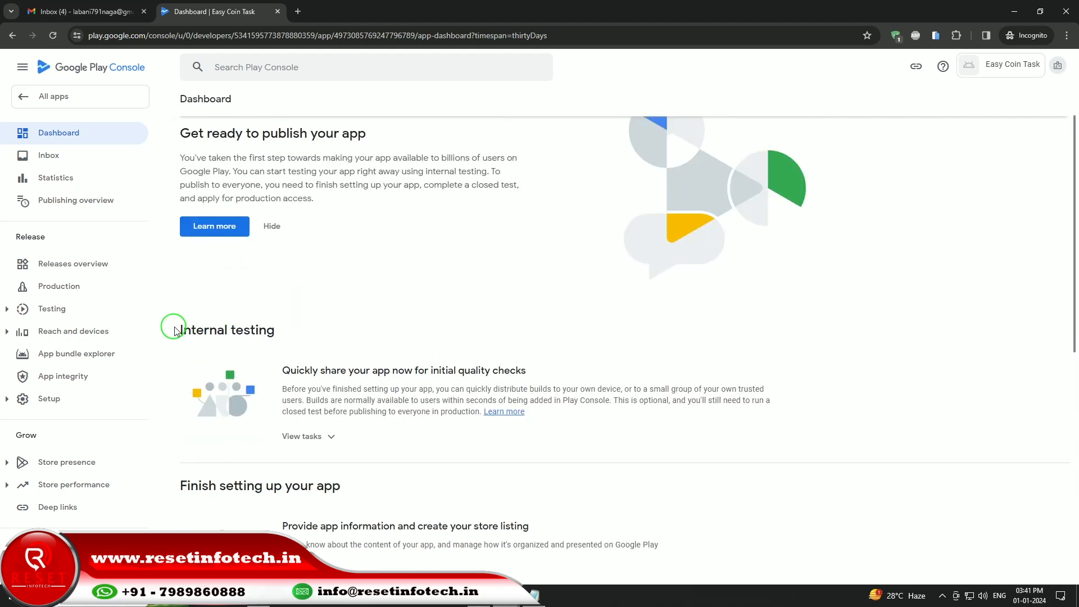
{"action": "left_click_drag", "start_coordinate": [169, 323], "coordinate": [284, 322]}
{"action": "scroll", "coordinate": [425, 370], "scroll_direction": "down", "scroll_amount": 2}
{"action": "left_click_drag", "start_coordinate": [175, 371], "coordinate": [344, 374]}
{"action": "scroll", "coordinate": [385, 371], "scroll_direction": "down", "scroll_amount": 4}
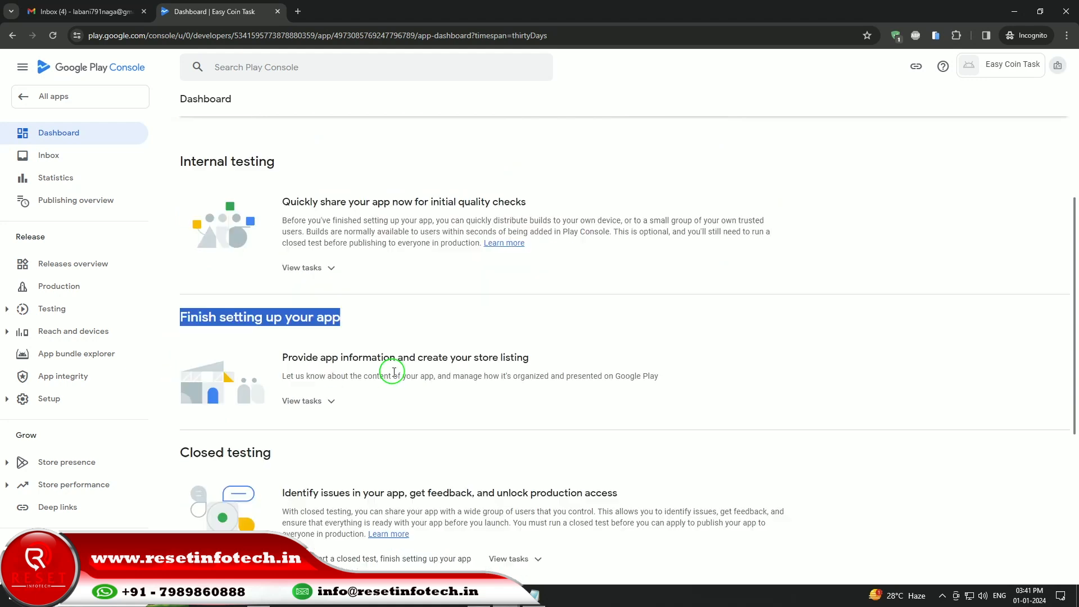
{"action": "left_click", "coordinate": [177, 287]}
{"action": "left_click_drag", "start_coordinate": [177, 286], "coordinate": [272, 285]}
{"action": "left_click_drag", "start_coordinate": [182, 445], "coordinate": [276, 441]}
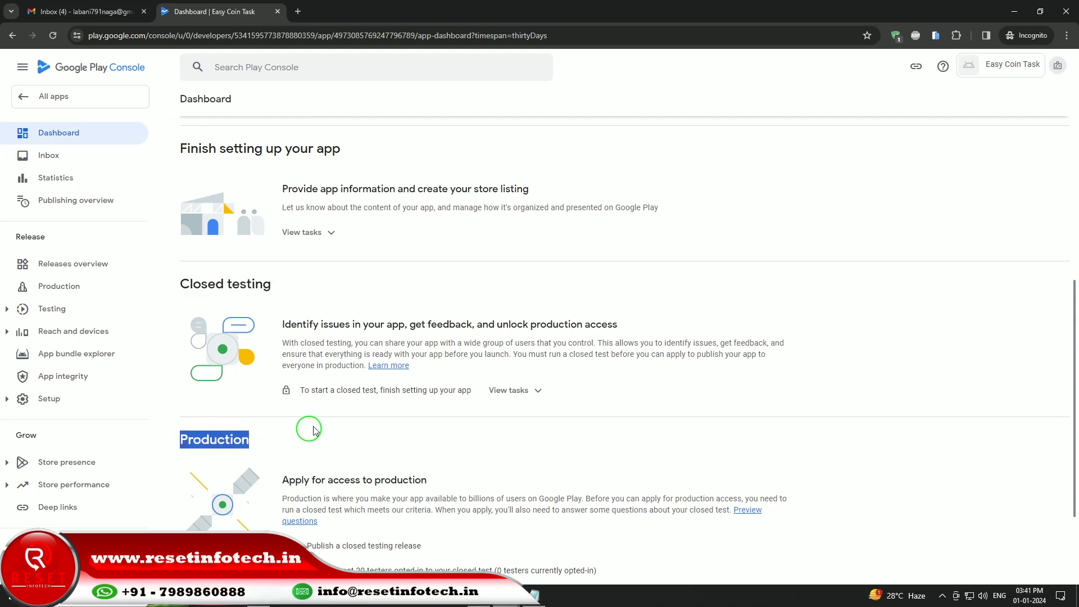
{"action": "scroll", "coordinate": [314, 418], "scroll_direction": "down", "scroll_amount": 2}
{"action": "scroll", "coordinate": [328, 410], "scroll_direction": "up", "scroll_amount": 10}
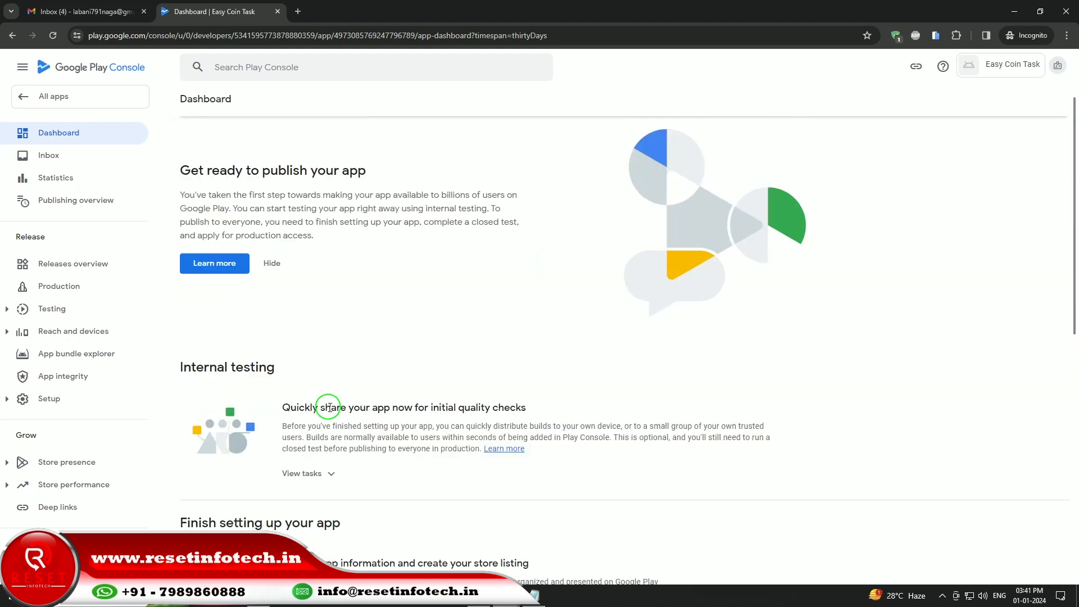
Highlight the Internal testing and Finish setting up headings, then expand the app information setup tasks
{"action": "left_click_drag", "start_coordinate": [176, 366], "coordinate": [331, 368]}
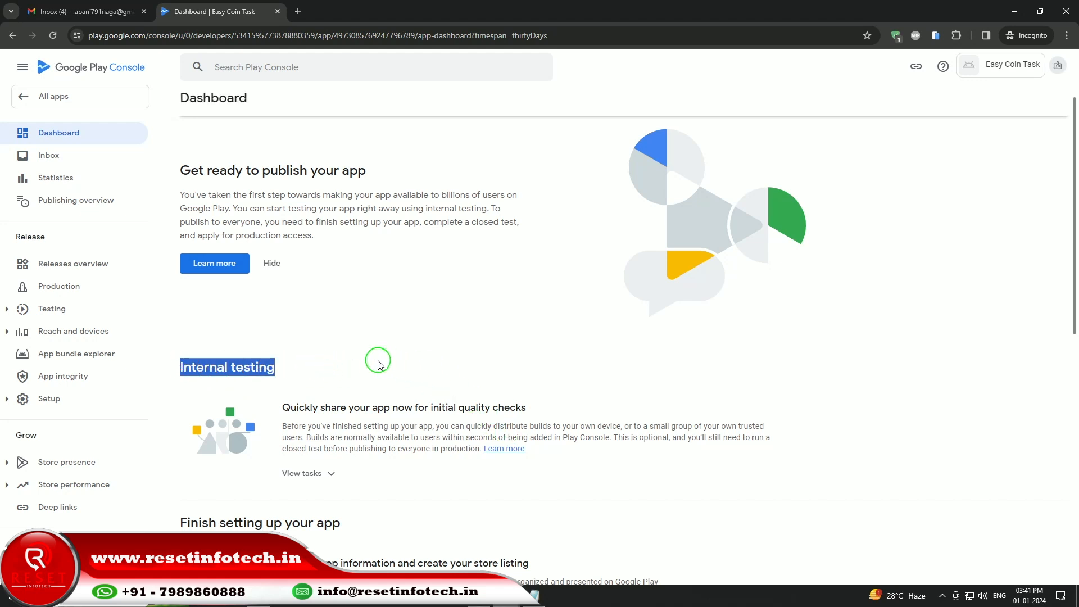
{"action": "scroll", "coordinate": [376, 358], "scroll_direction": "down", "scroll_amount": 3}
{"action": "left_click_drag", "start_coordinate": [185, 355], "coordinate": [356, 351]}
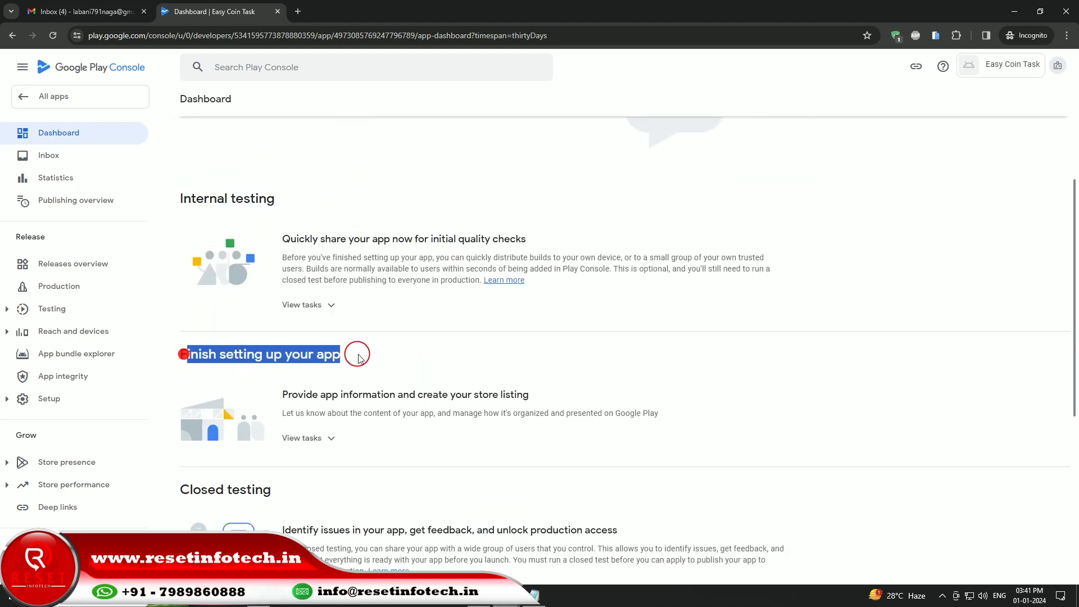
{"action": "left_click", "coordinate": [430, 361]}
{"action": "left_click", "coordinate": [324, 438]}
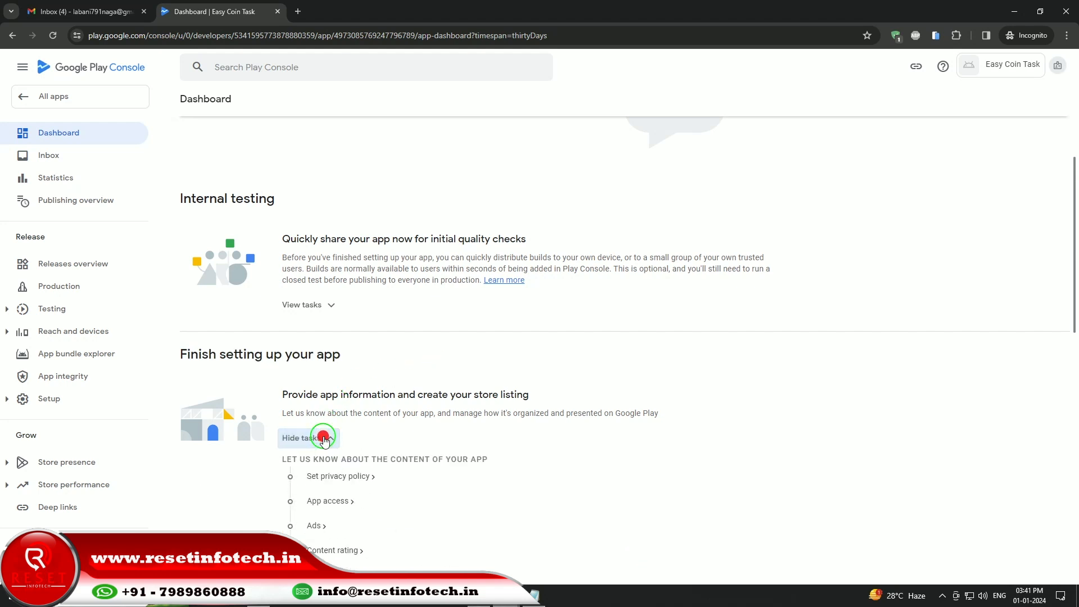
{"action": "scroll", "coordinate": [321, 437], "scroll_direction": "down", "scroll_amount": 2}
Open the Set privacy policy task and copy the privacy policy URL from the app info notes
{"action": "left_click", "coordinate": [345, 366]}
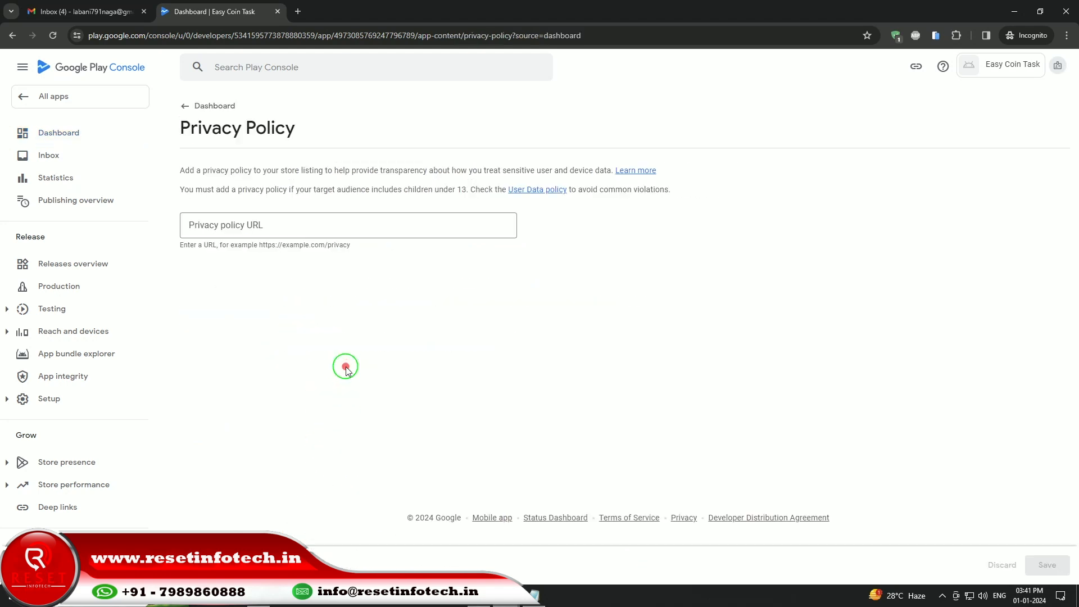
{"action": "left_click", "coordinate": [536, 594]}
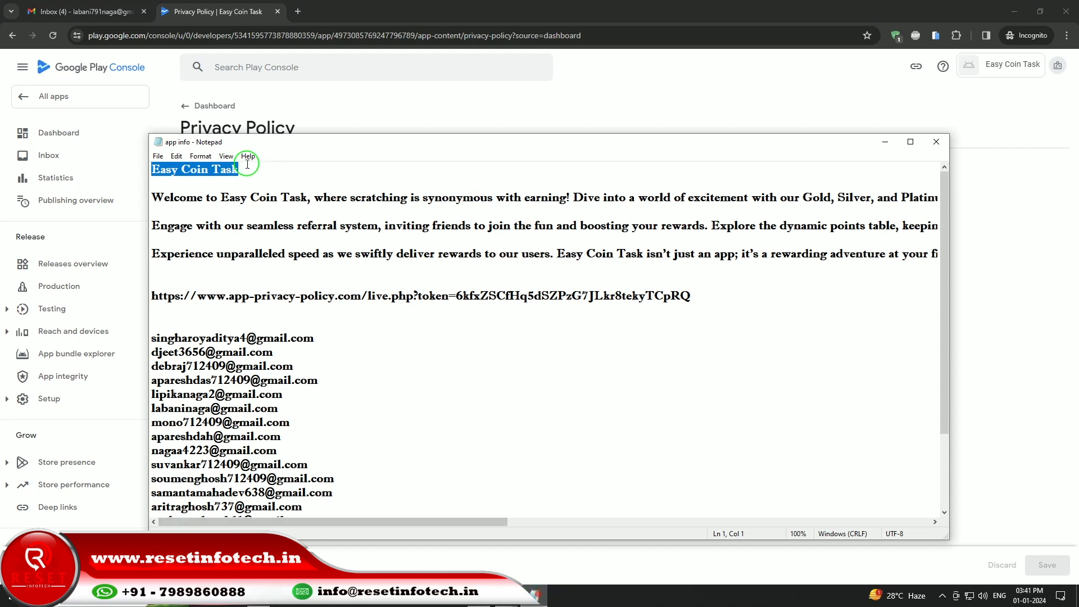
{"action": "left_click_drag", "start_coordinate": [697, 296], "coordinate": [164, 296]}
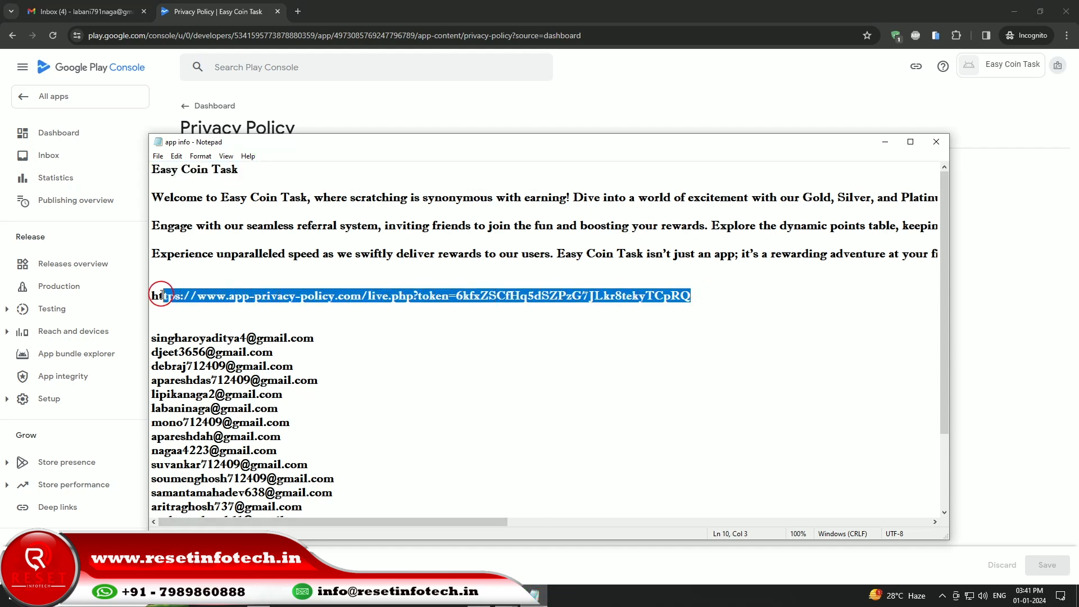
{"action": "right_click", "coordinate": [153, 295]}
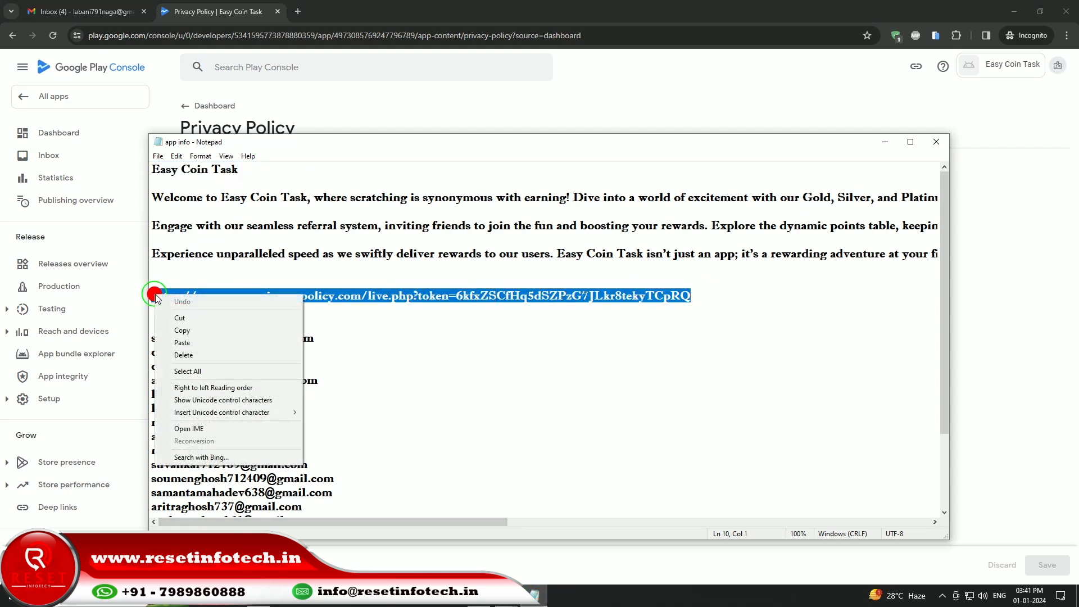
{"action": "left_click", "coordinate": [200, 329]}
Paste the URL into Privacy policy URL, save it, and return to the dashboard
{"action": "left_click", "coordinate": [334, 94]}
{"action": "right_click", "coordinate": [313, 222]}
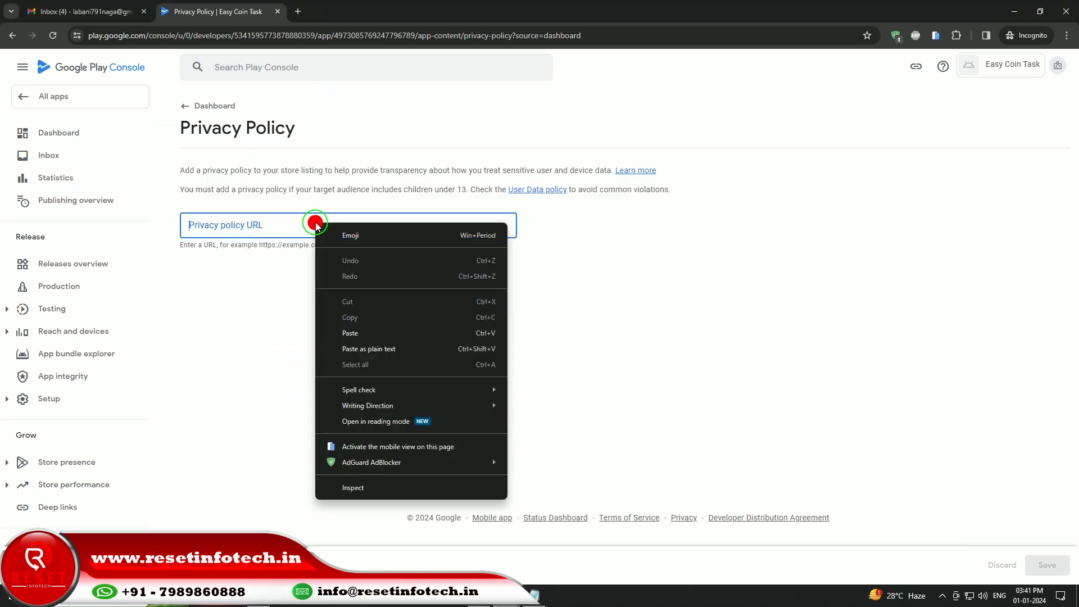
{"action": "left_click", "coordinate": [348, 330]}
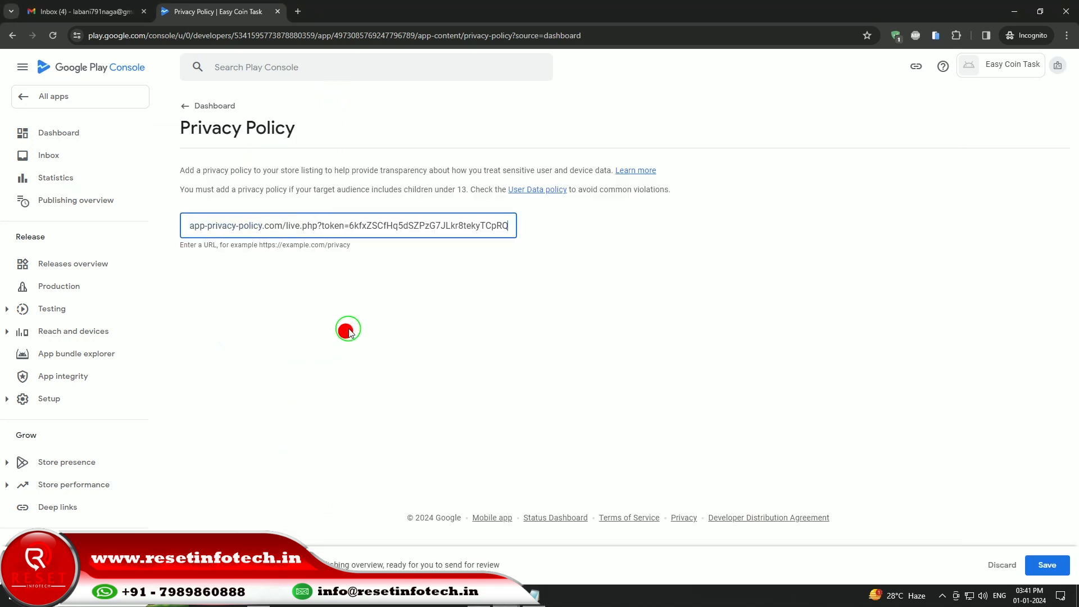
{"action": "left_click", "coordinate": [1045, 565]}
{"action": "left_click", "coordinate": [188, 111]}
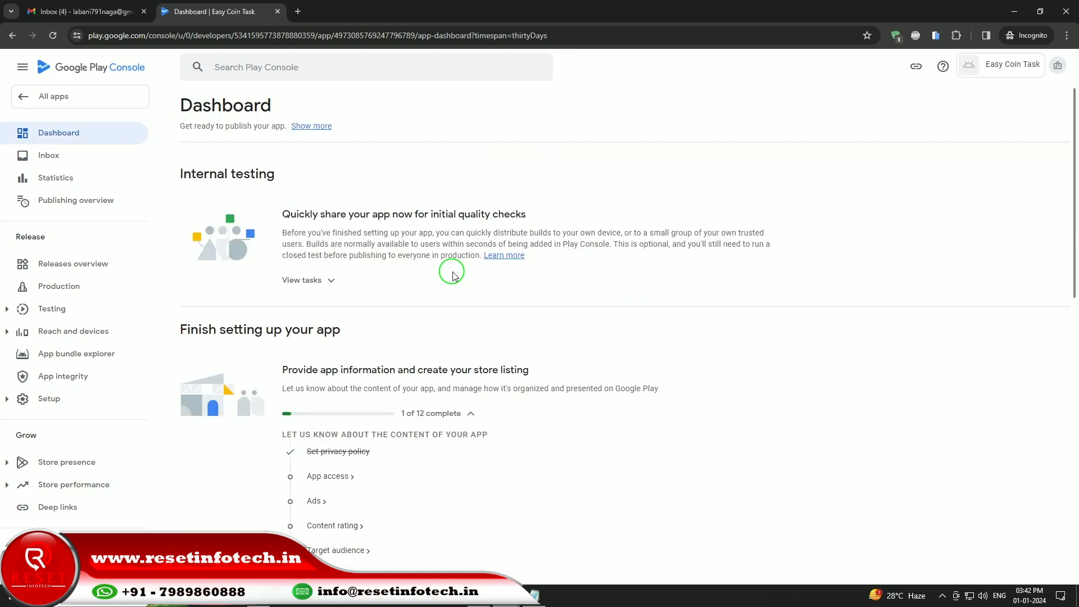
Mark App access as restricted and add instructions named 'a' with the test login username and password
{"action": "scroll", "coordinate": [453, 275], "scroll_direction": "down", "scroll_amount": 2}
{"action": "left_click", "coordinate": [318, 363]}
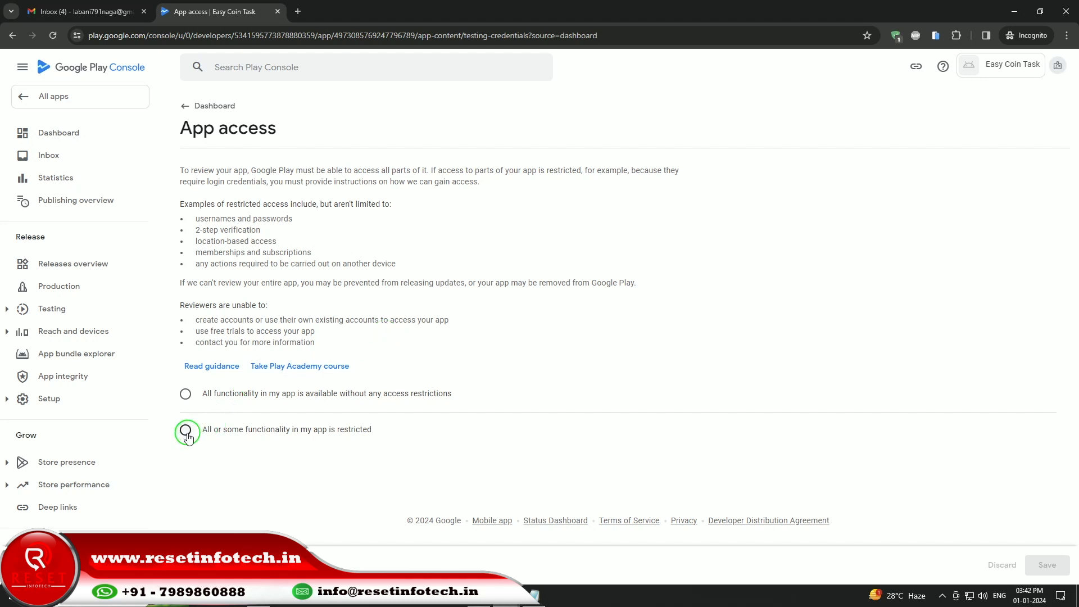
{"action": "left_click", "coordinate": [187, 436]}
{"action": "left_click", "coordinate": [258, 491]}
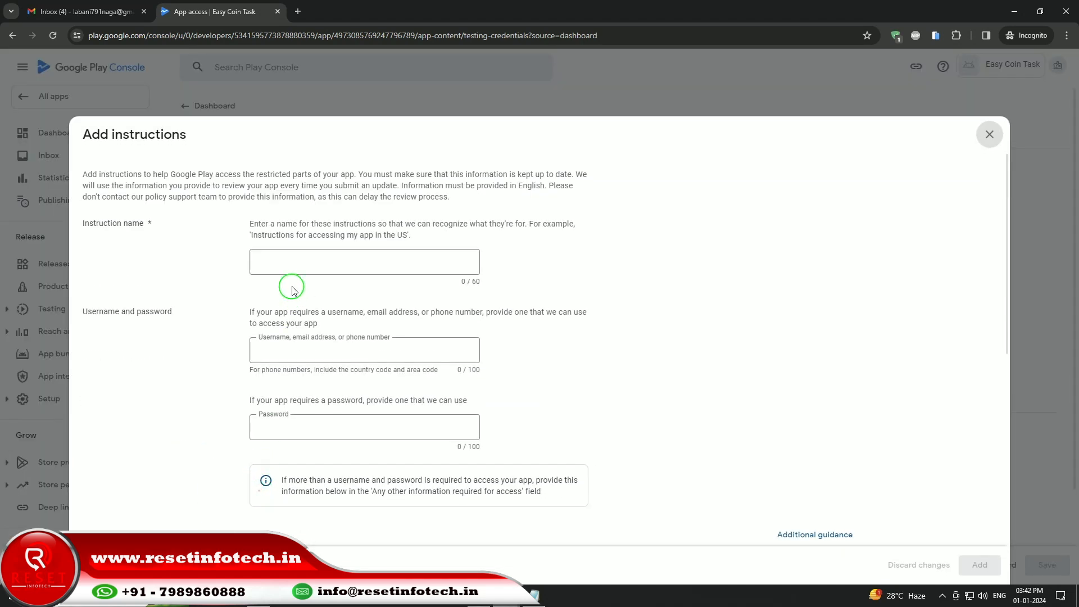
{"action": "left_click", "coordinate": [291, 251]}
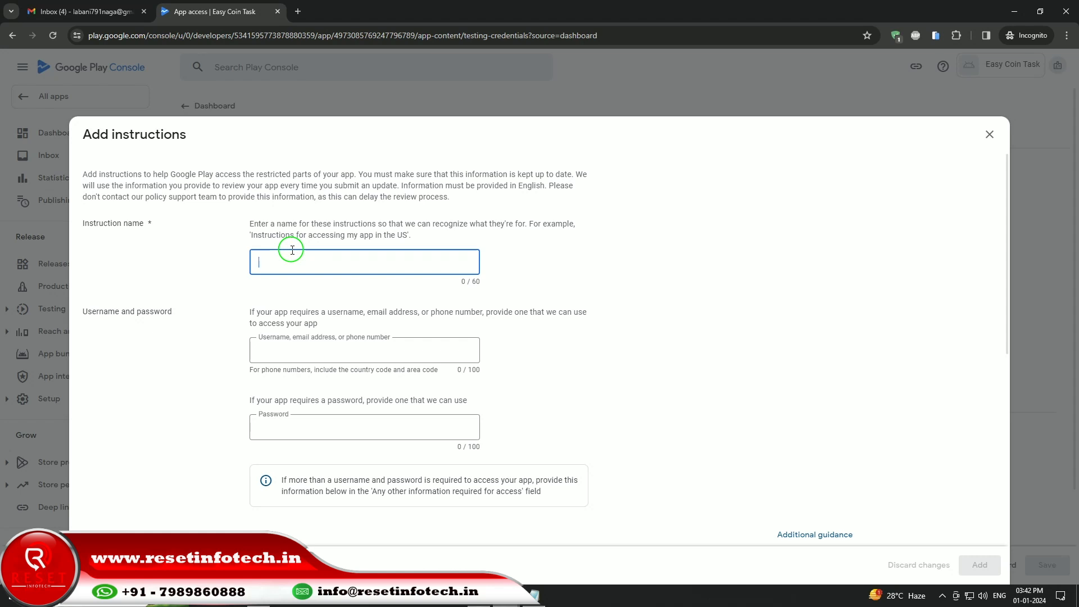
{"action": "type", "text": "afzal"}
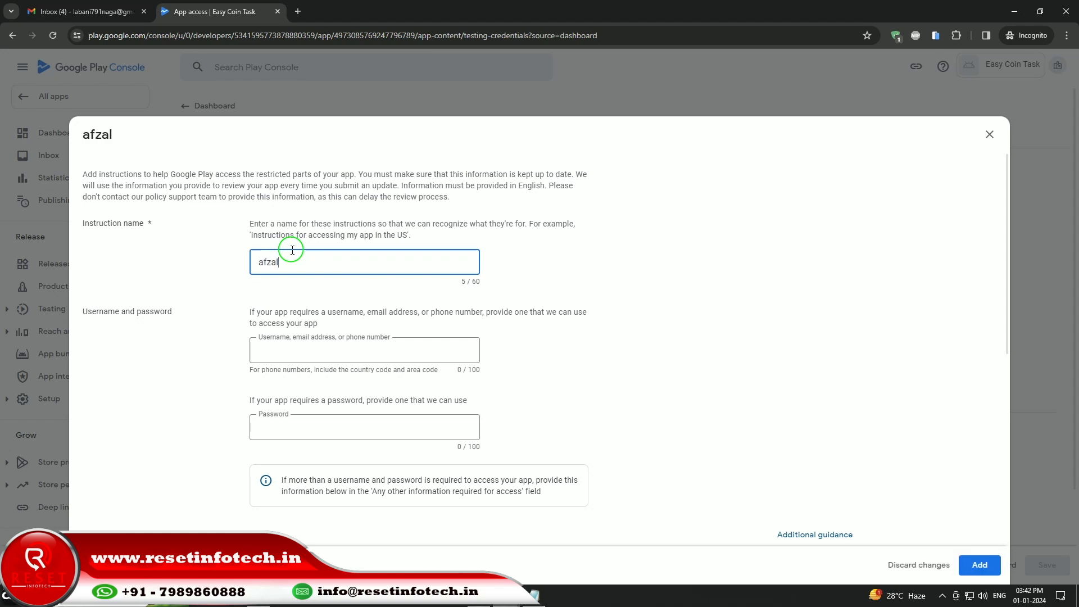
{"action": "left_click", "coordinate": [382, 355]}
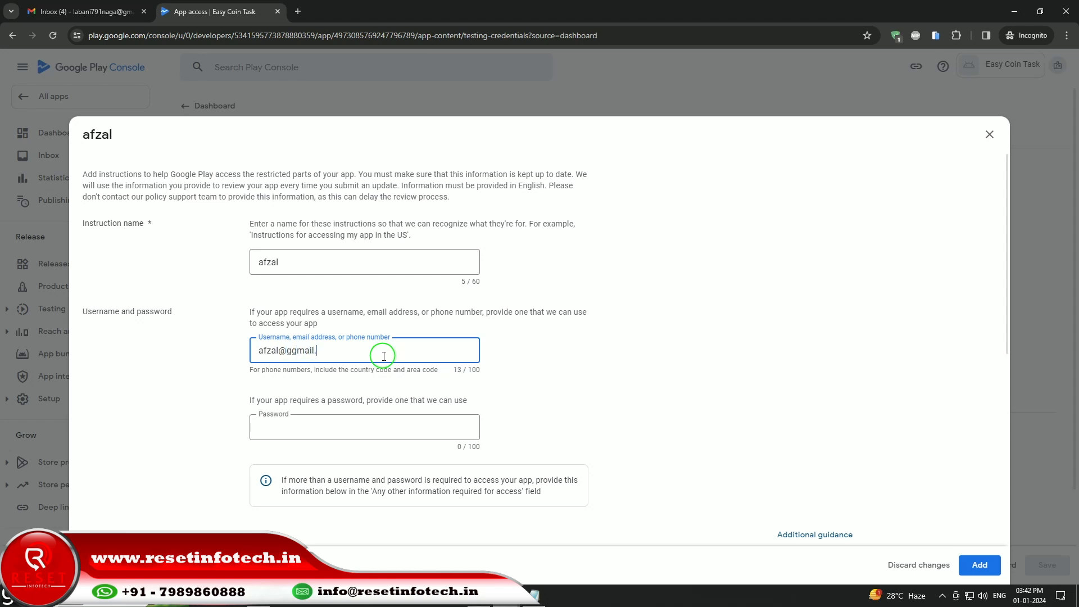
{"action": "left_click", "coordinate": [393, 425]}
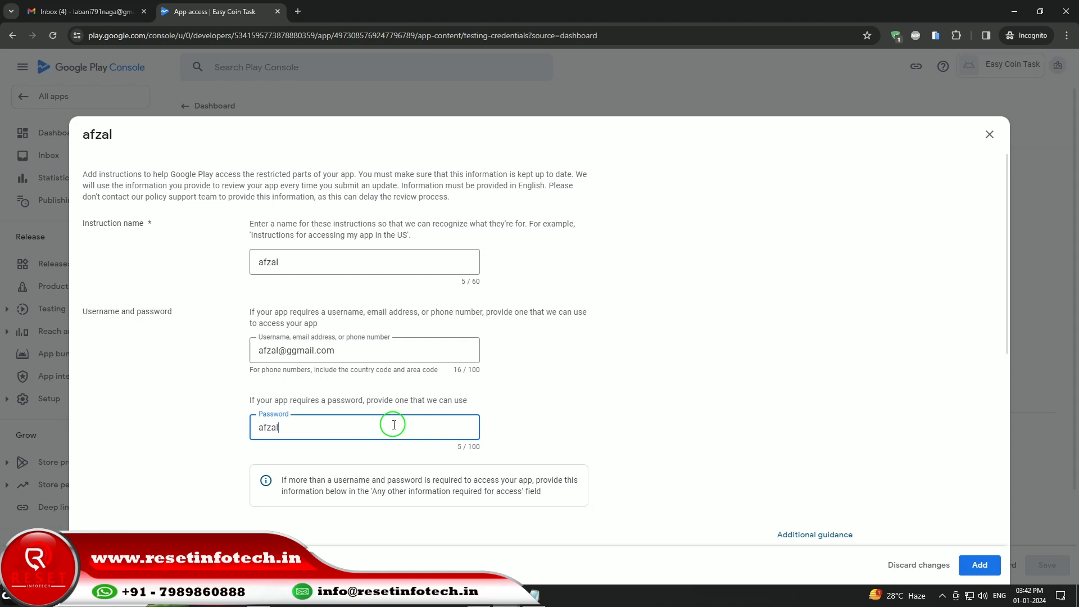
Write the additional access notes, state no other information is required, then add and save the instructions
{"action": "scroll", "coordinate": [548, 336], "scroll_direction": "down", "scroll_amount": 6}
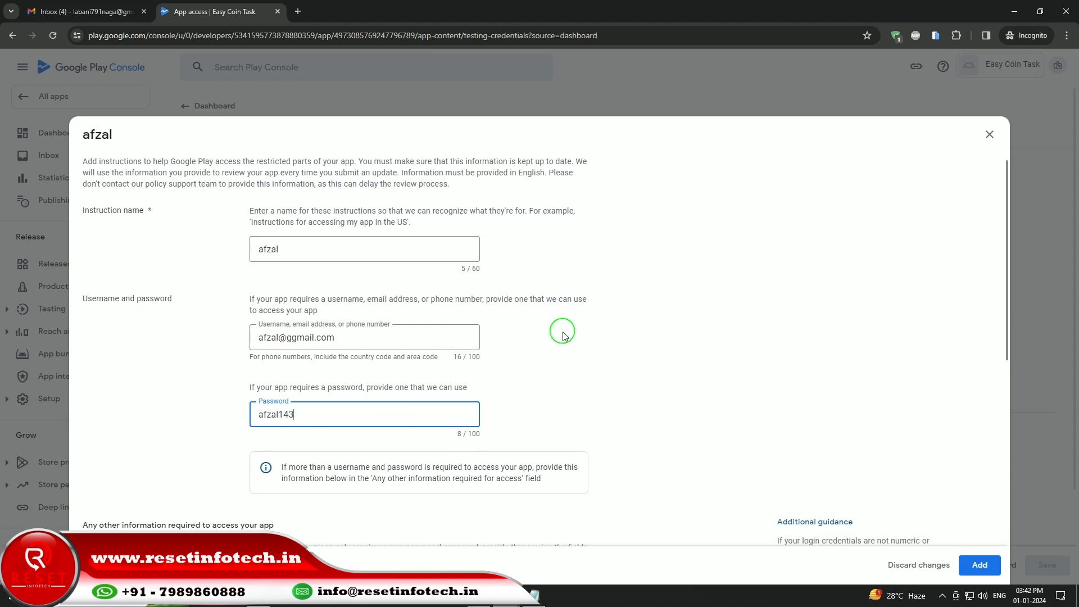
{"action": "left_click", "coordinate": [246, 386]}
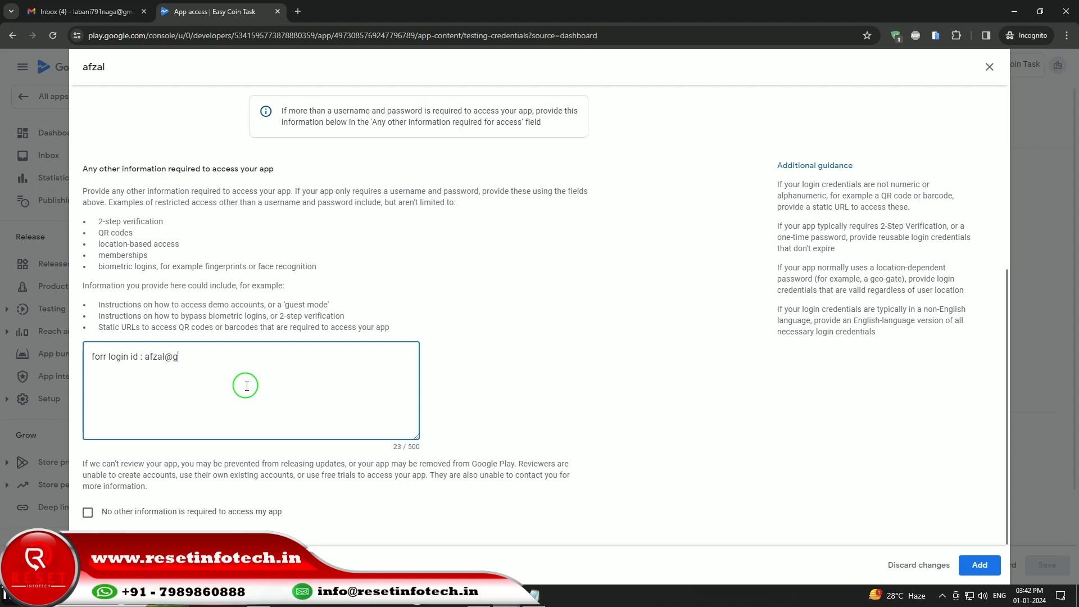
{"action": "key", "text": "Return"}
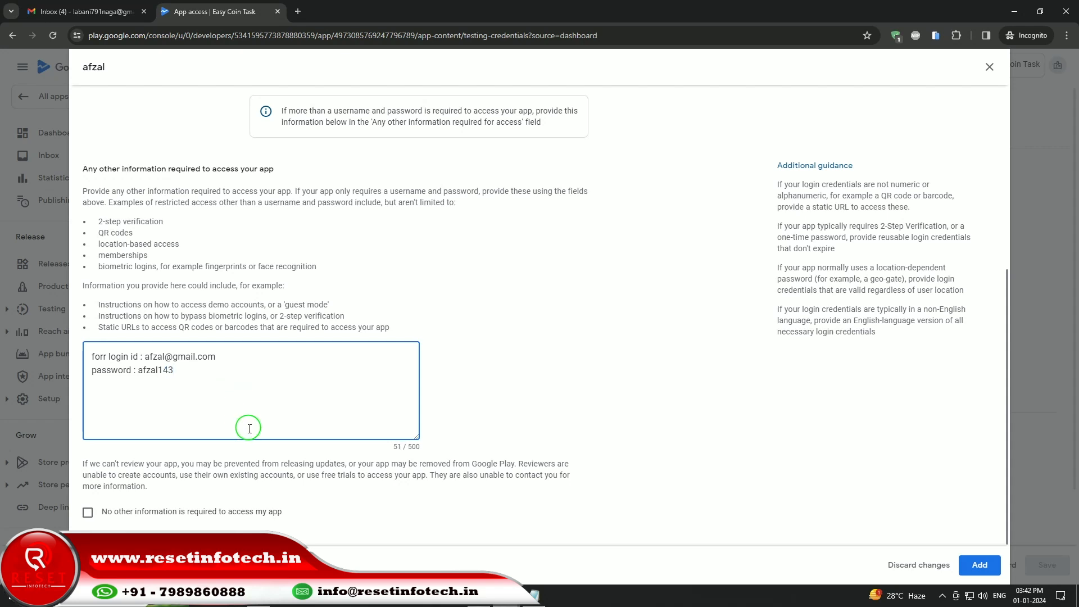
{"action": "left_click", "coordinate": [88, 513]}
{"action": "scroll", "coordinate": [462, 285], "scroll_direction": "up", "scroll_amount": 5}
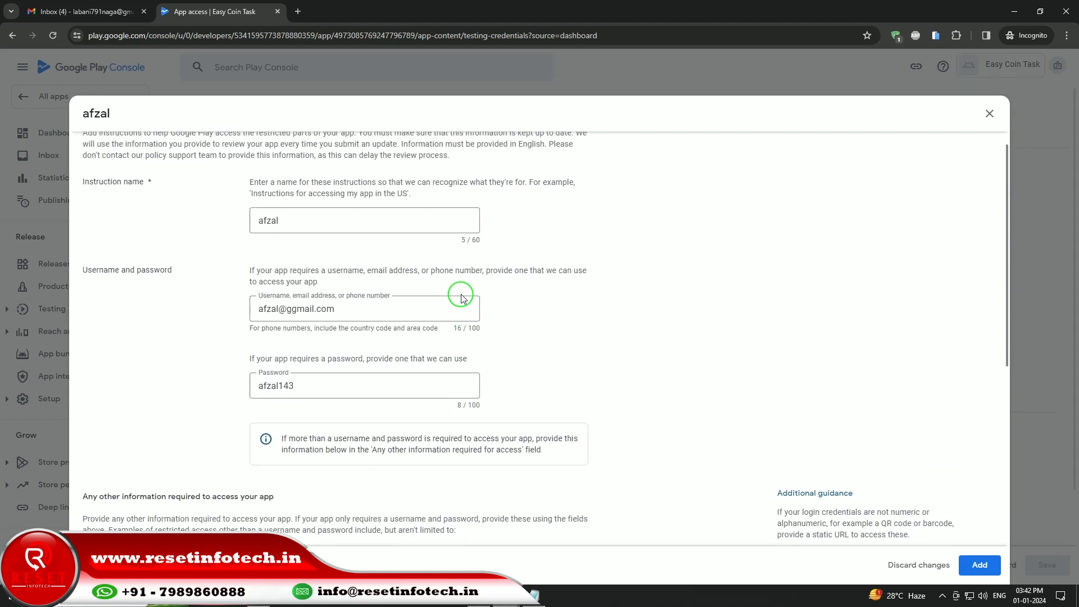
{"action": "left_click", "coordinate": [979, 566]}
{"action": "scroll", "coordinate": [761, 400], "scroll_direction": "down", "scroll_amount": 3}
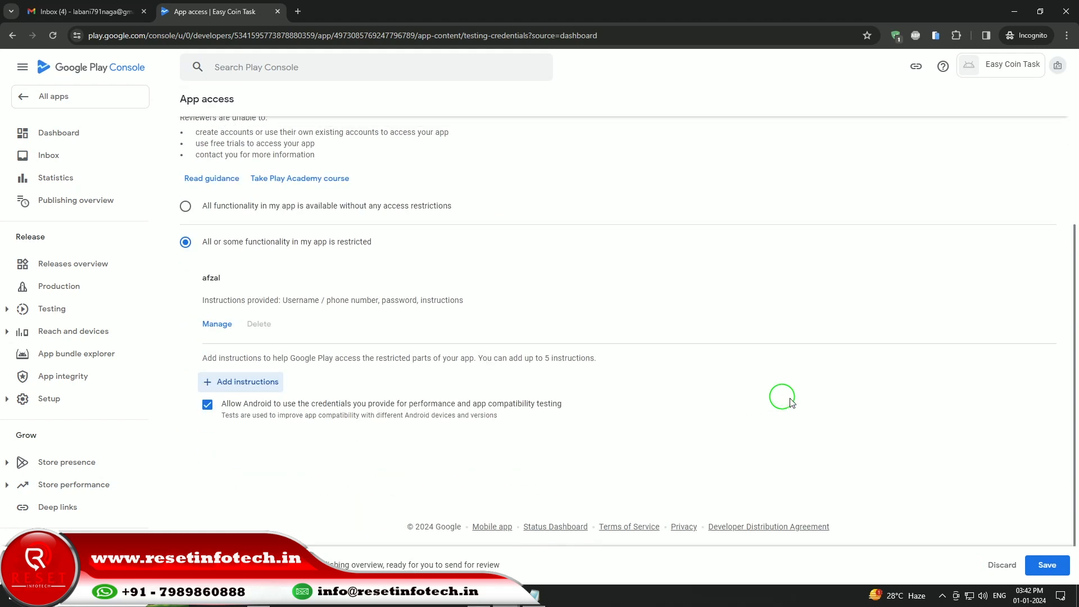
{"action": "left_click", "coordinate": [1046, 565]}
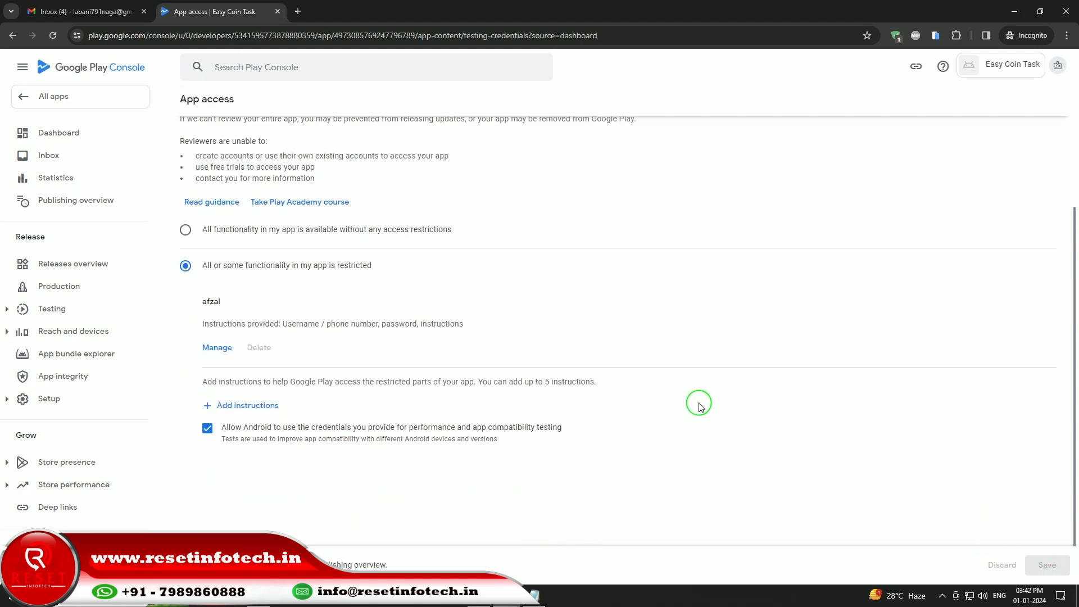
{"action": "scroll", "coordinate": [699, 404], "scroll_direction": "up", "scroll_amount": 3}
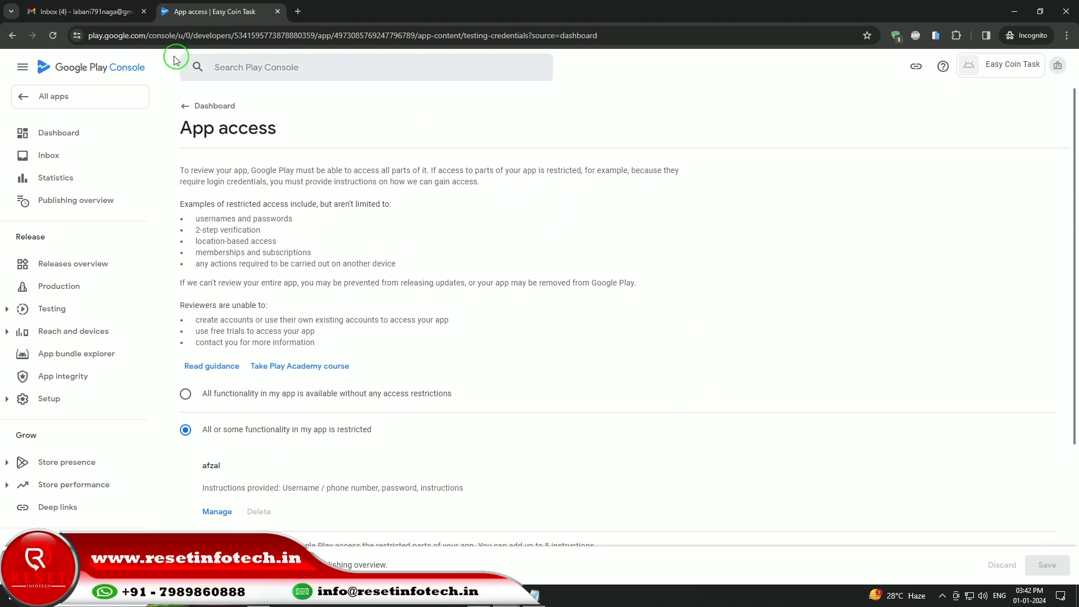
Declare 'Yes, my app contains ads' in the Ads section and save it
{"action": "left_click", "coordinate": [187, 107]}
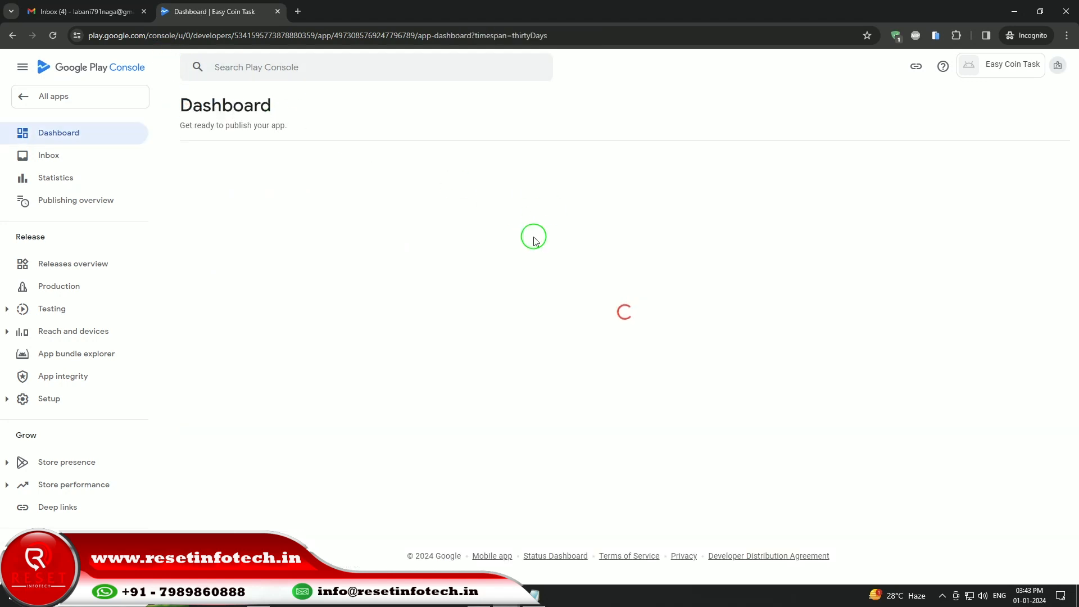
{"action": "scroll", "coordinate": [533, 238], "scroll_direction": "down", "scroll_amount": 3}
{"action": "left_click", "coordinate": [316, 275]}
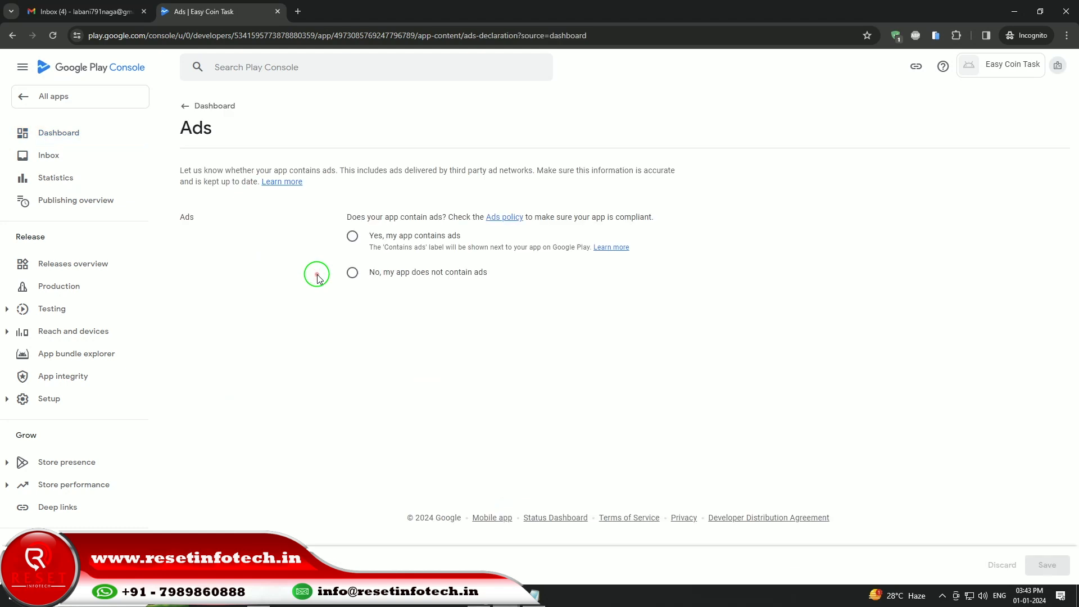
{"action": "left_click", "coordinate": [352, 236]}
{"action": "left_click", "coordinate": [1052, 560]}
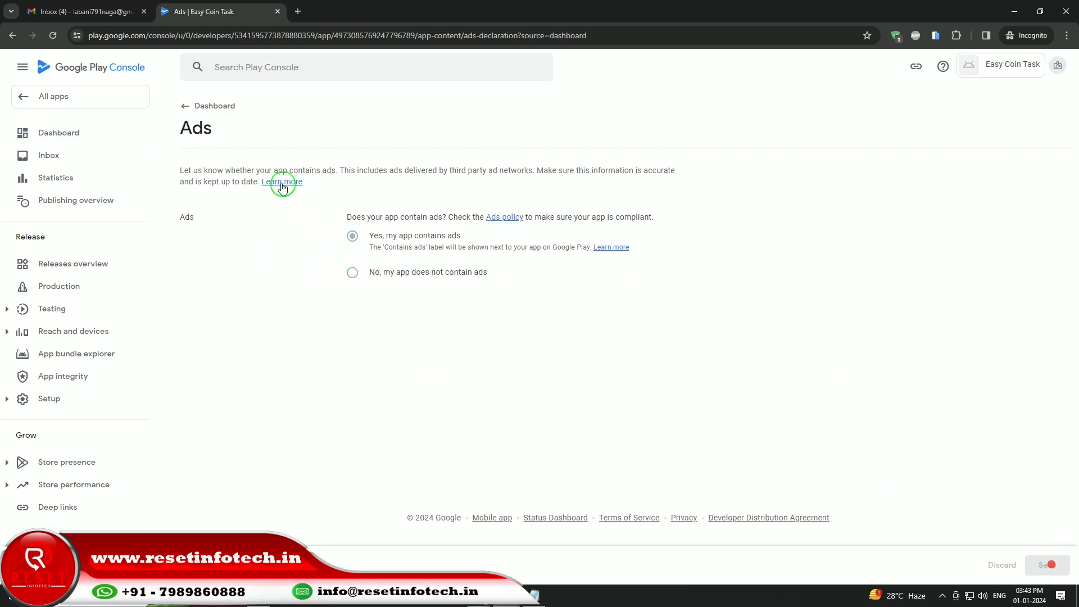
Return to the dashboard and open the Content rating section
{"action": "left_click", "coordinate": [185, 108]}
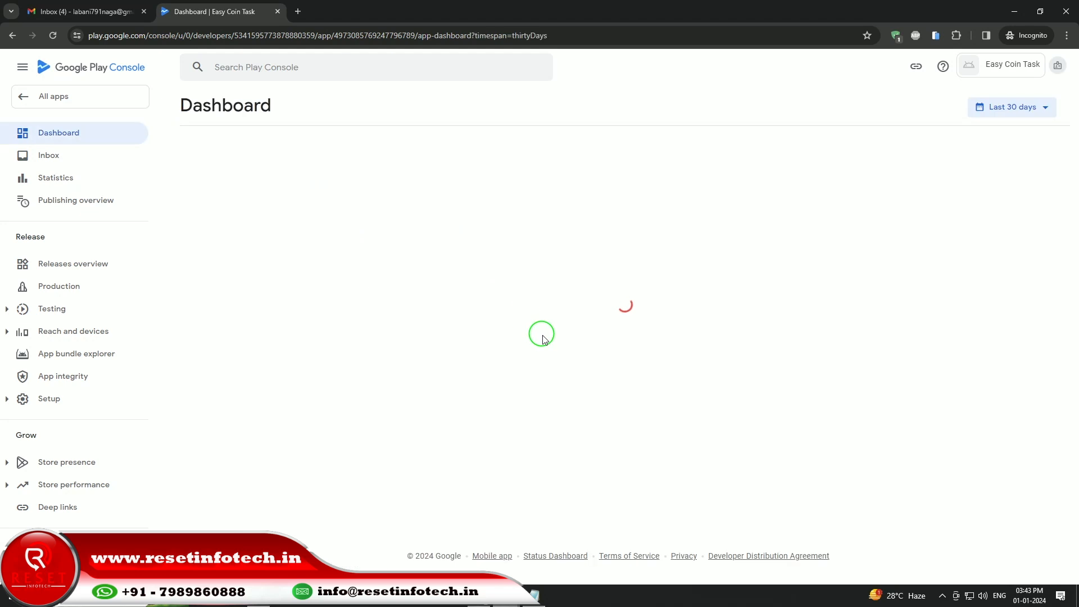
{"action": "scroll", "coordinate": [541, 336], "scroll_direction": "down", "scroll_amount": 5}
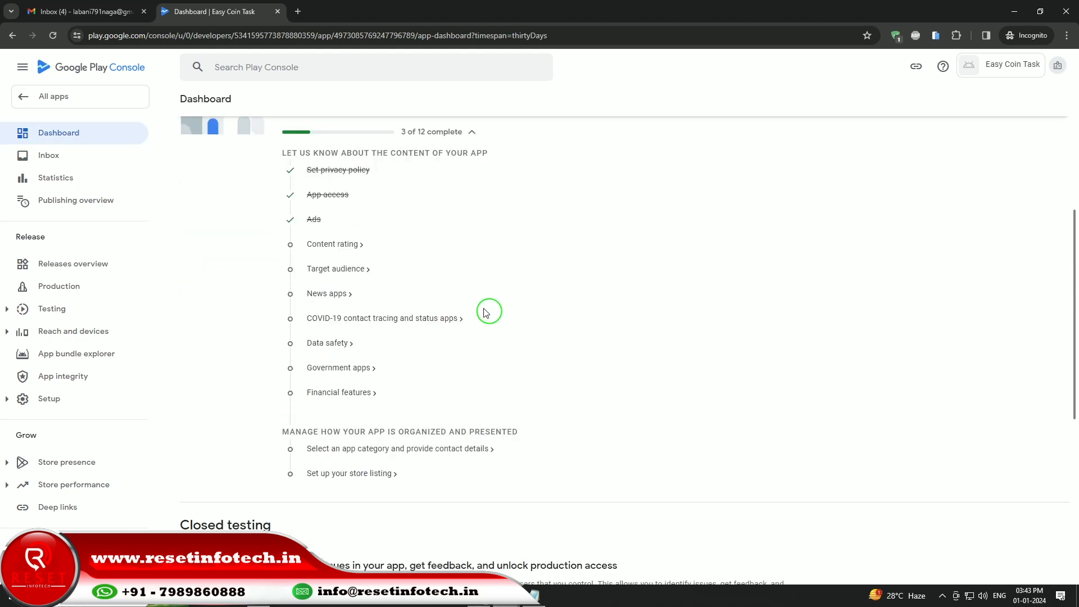
{"action": "left_click", "coordinate": [348, 247]}
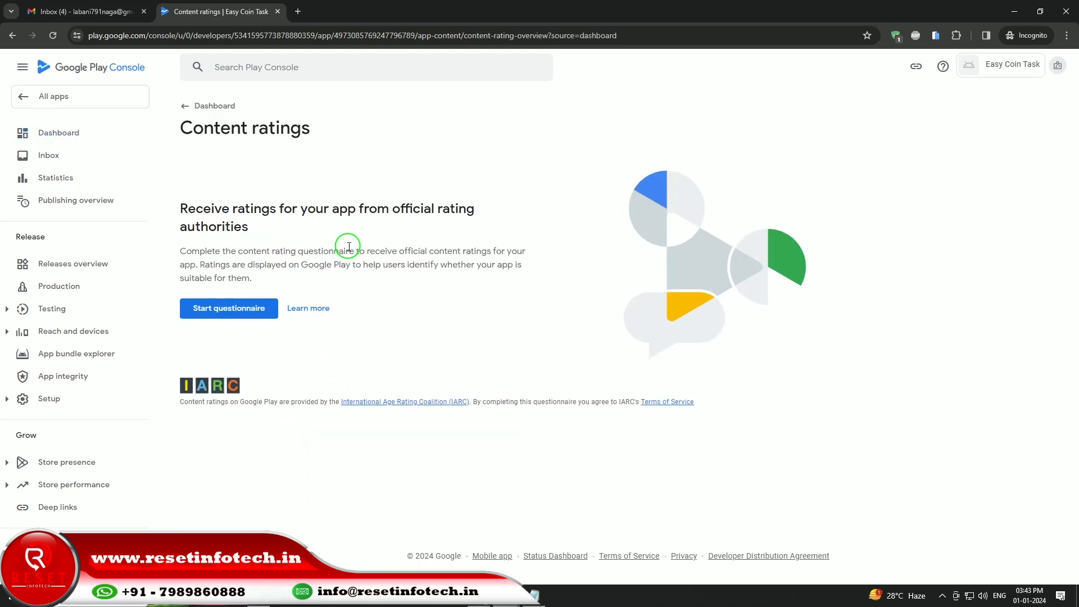
Start the questionnaire and paste the account's e-mail address from Gmail into the Email address field
{"action": "left_click", "coordinate": [214, 312]}
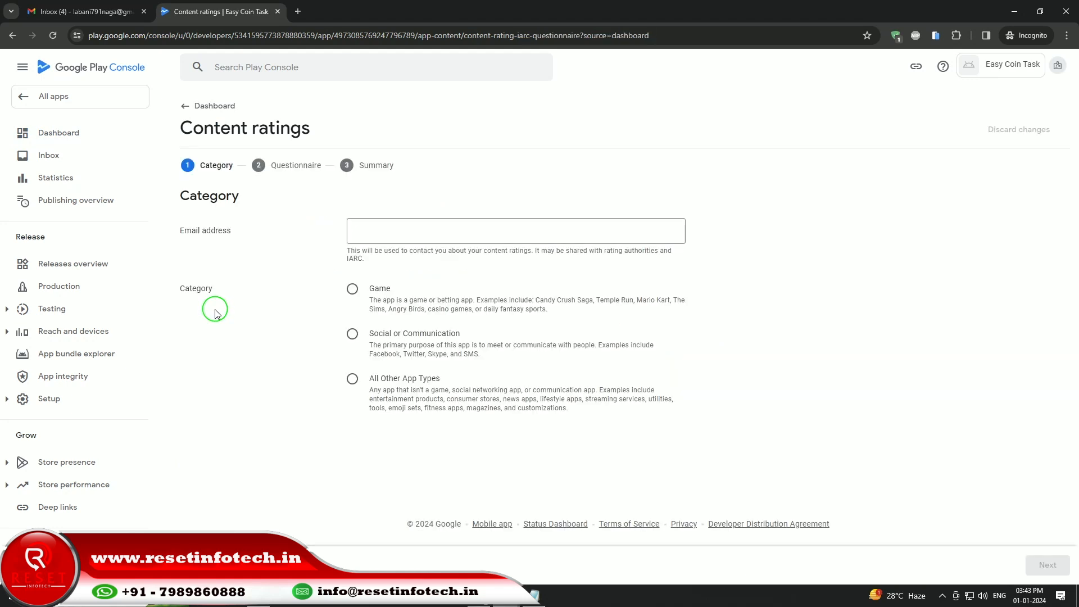
{"action": "left_click", "coordinate": [91, 12]}
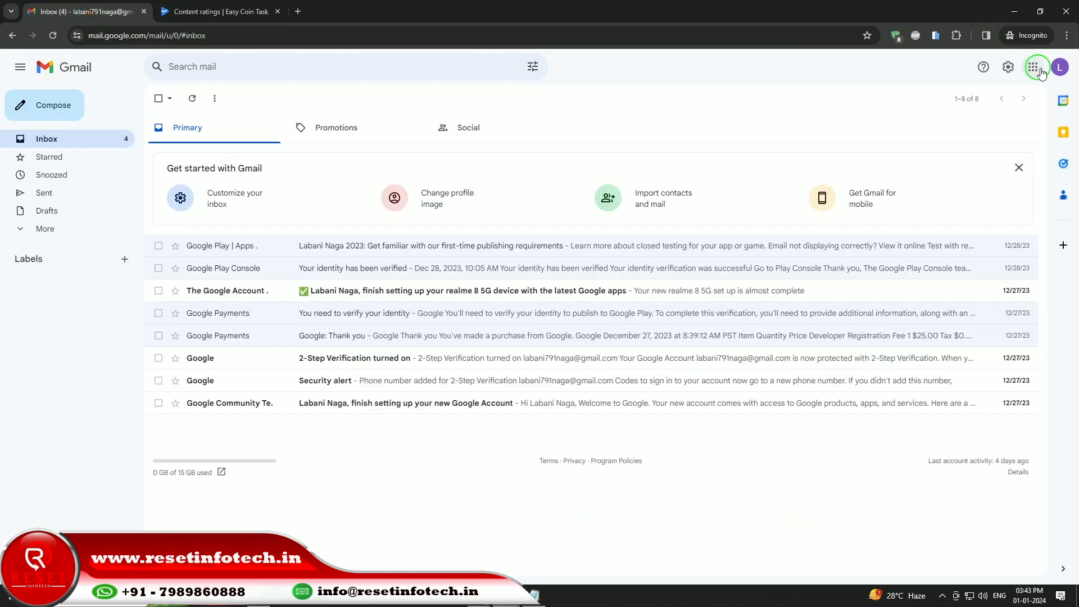
{"action": "left_click", "coordinate": [1059, 67]}
{"action": "left_click_drag", "start_coordinate": [902, 101], "coordinate": [992, 102]}
{"action": "right_click", "coordinate": [992, 102]}
{"action": "left_click", "coordinate": [964, 114]}
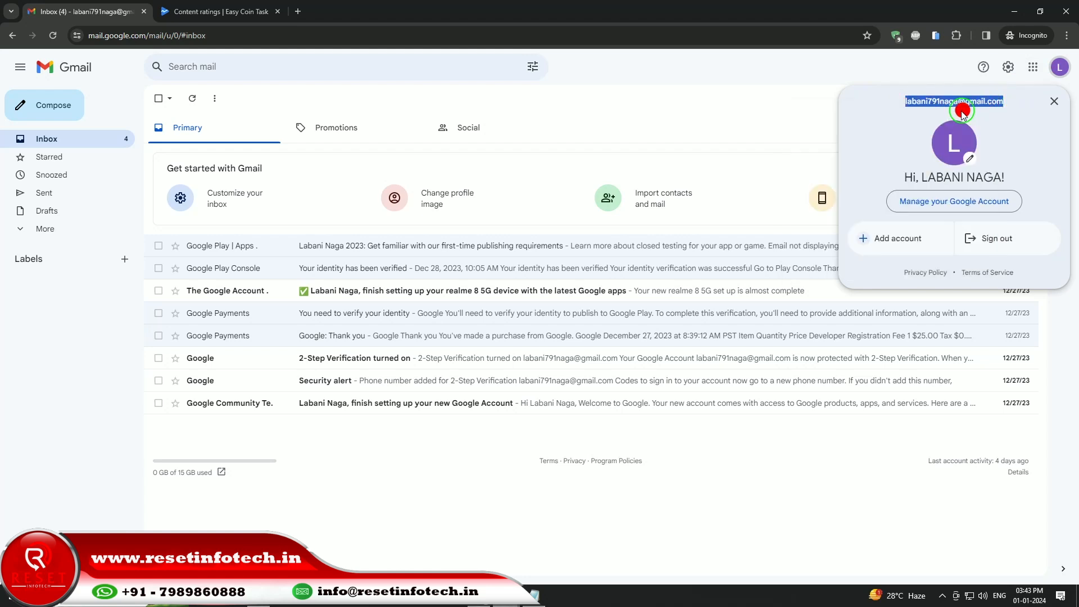
{"action": "left_click", "coordinate": [214, 12]}
{"action": "left_click", "coordinate": [416, 231]}
{"action": "right_click", "coordinate": [418, 231]}
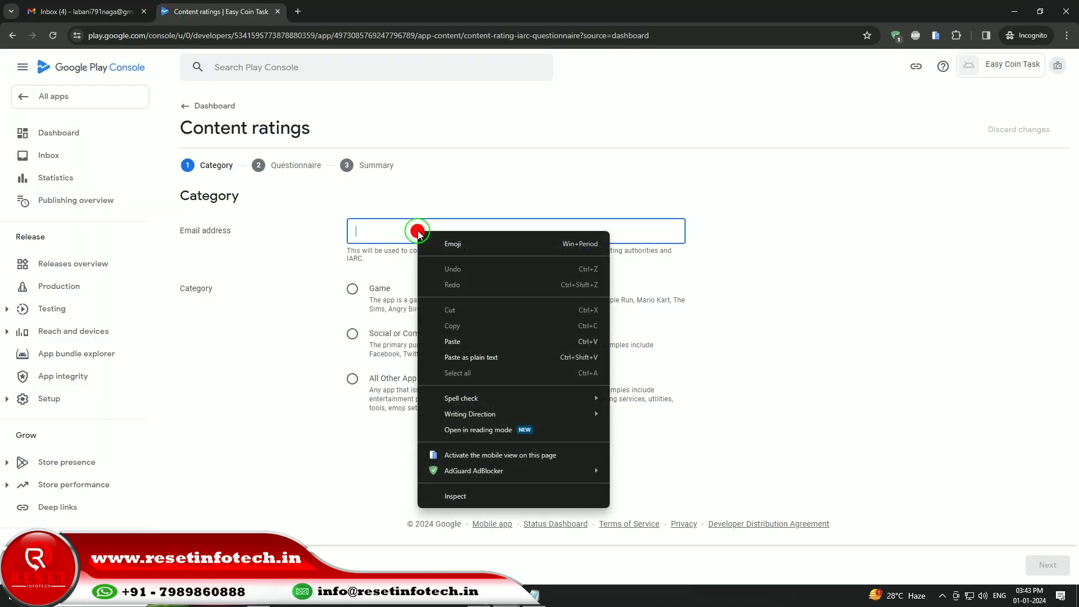
{"action": "left_click", "coordinate": [441, 341]}
Choose All Other App Types and answer No on downloaded content, user sharing, online content and age-restricted promotion
{"action": "left_click", "coordinate": [352, 378]}
{"action": "left_click", "coordinate": [1028, 564]}
{"action": "left_click", "coordinate": [234, 287]}
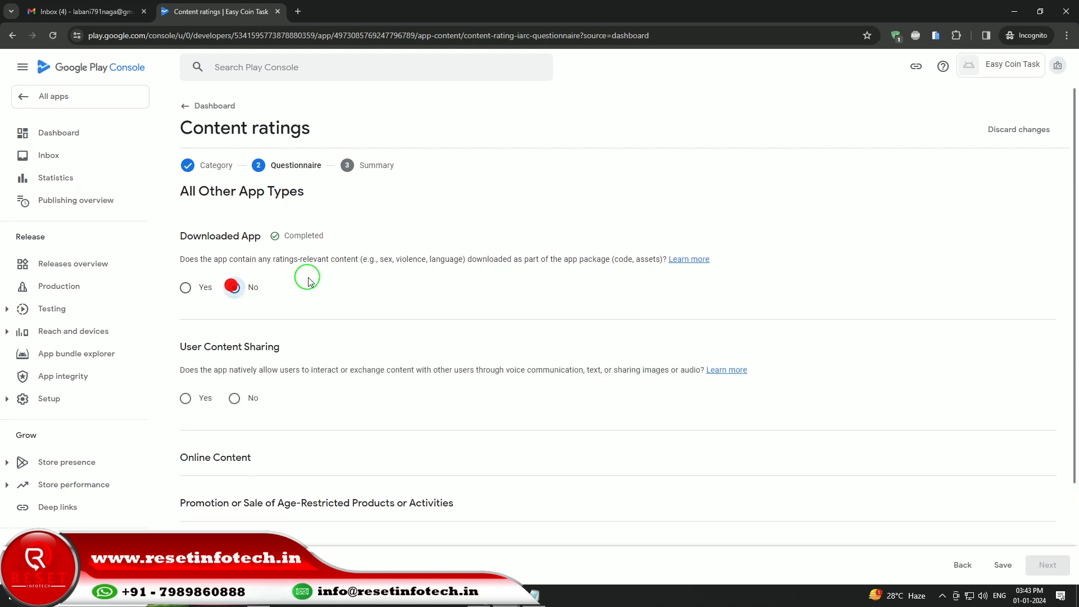
{"action": "left_click", "coordinate": [243, 397]}
{"action": "scroll", "coordinate": [361, 378], "scroll_direction": "down", "scroll_amount": 3}
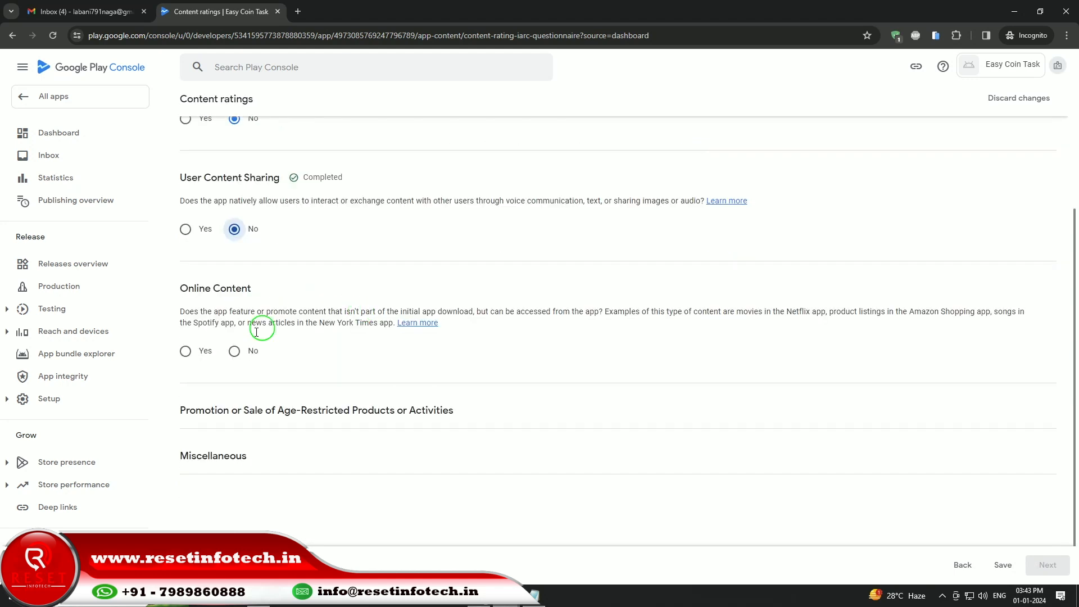
{"action": "left_click", "coordinate": [234, 350]}
{"action": "left_click", "coordinate": [234, 462]}
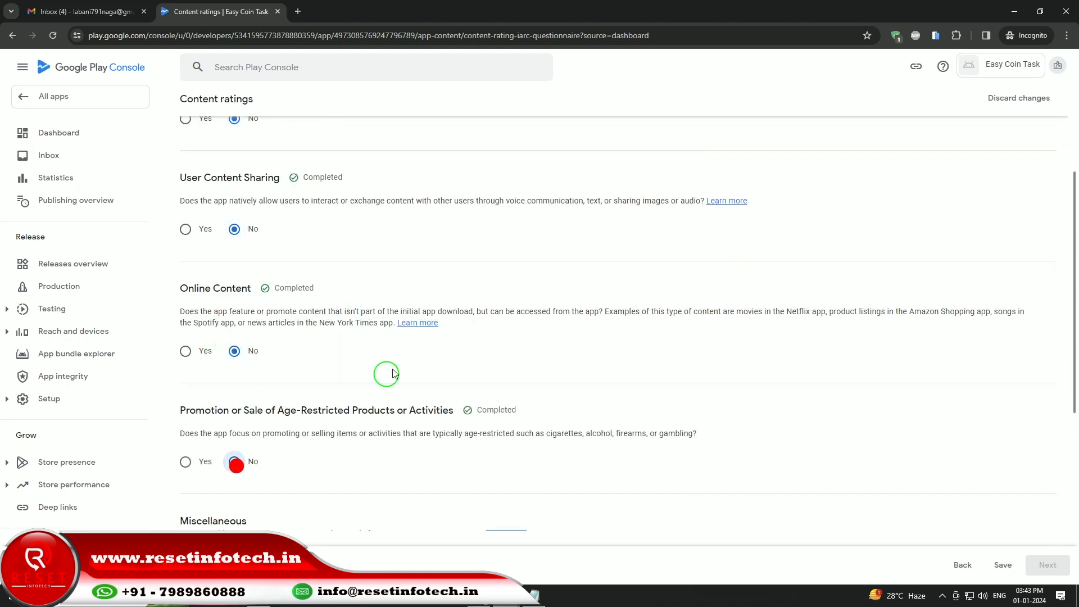
{"action": "scroll", "coordinate": [311, 426], "scroll_direction": "down", "scroll_amount": 5}
Answer No on location sharing, digital purchases, web browser and news/educational, then save and continue to the summary
{"action": "left_click", "coordinate": [234, 291]}
{"action": "left_click", "coordinate": [234, 356]}
{"action": "left_click", "coordinate": [234, 420]}
{"action": "left_click", "coordinate": [234, 486]}
{"action": "scroll", "coordinate": [433, 416], "scroll_direction": "down", "scroll_amount": 2}
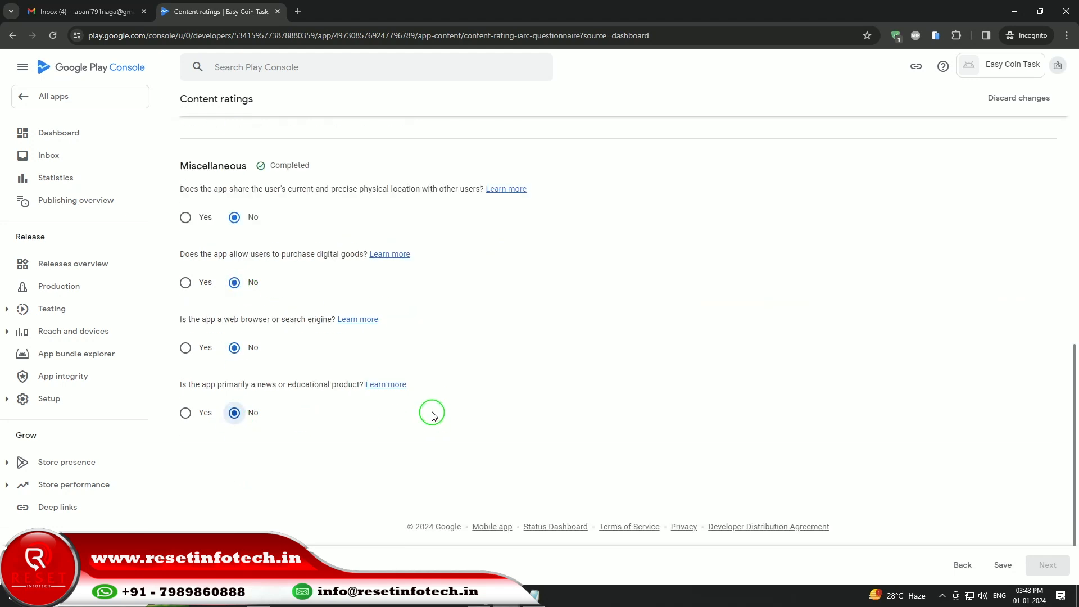
{"action": "left_click", "coordinate": [1002, 565]}
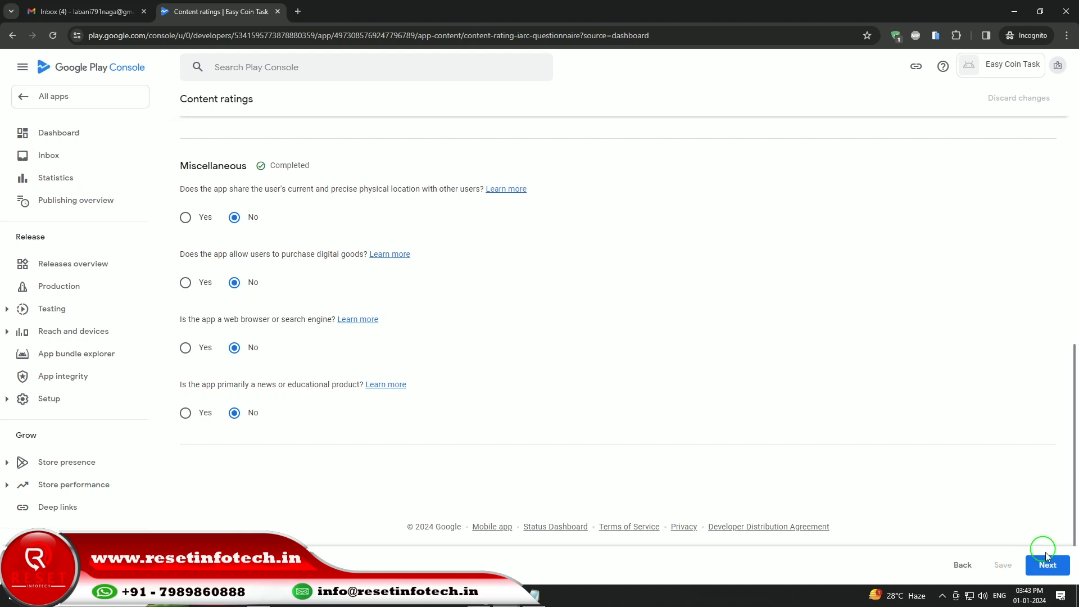
{"action": "left_click", "coordinate": [1053, 566]}
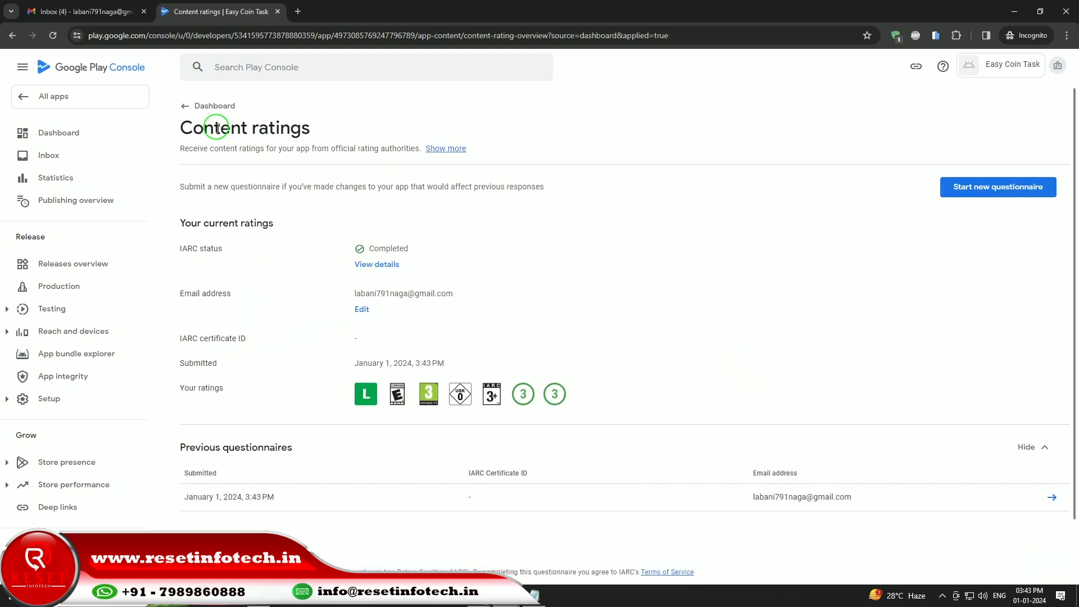
Set the Target audience age group to 18 and over
{"action": "left_click", "coordinate": [186, 108]}
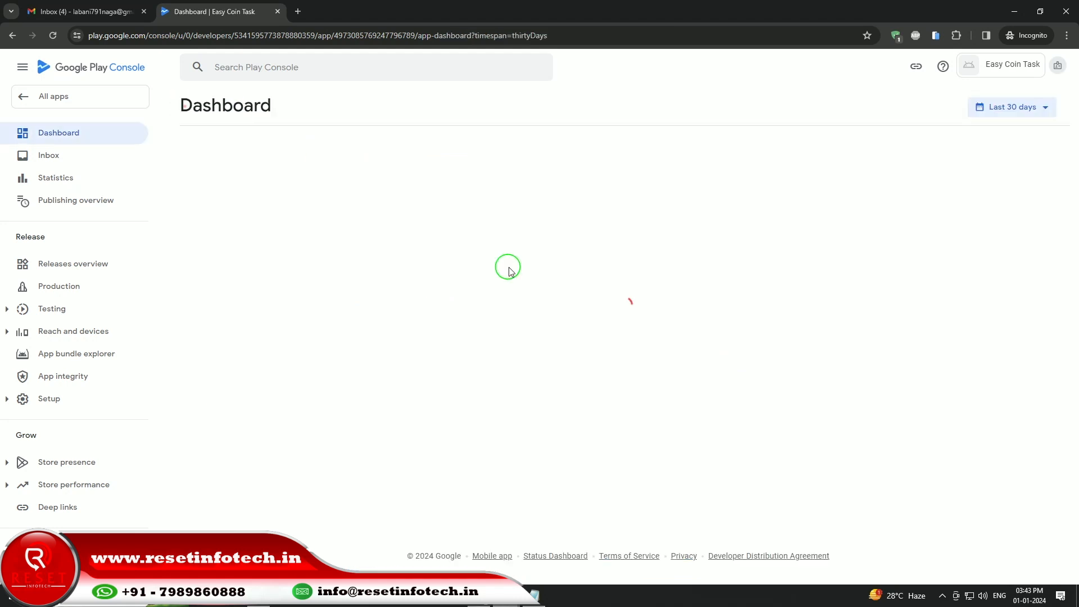
{"action": "scroll", "coordinate": [455, 243], "scroll_direction": "down", "scroll_amount": 4}
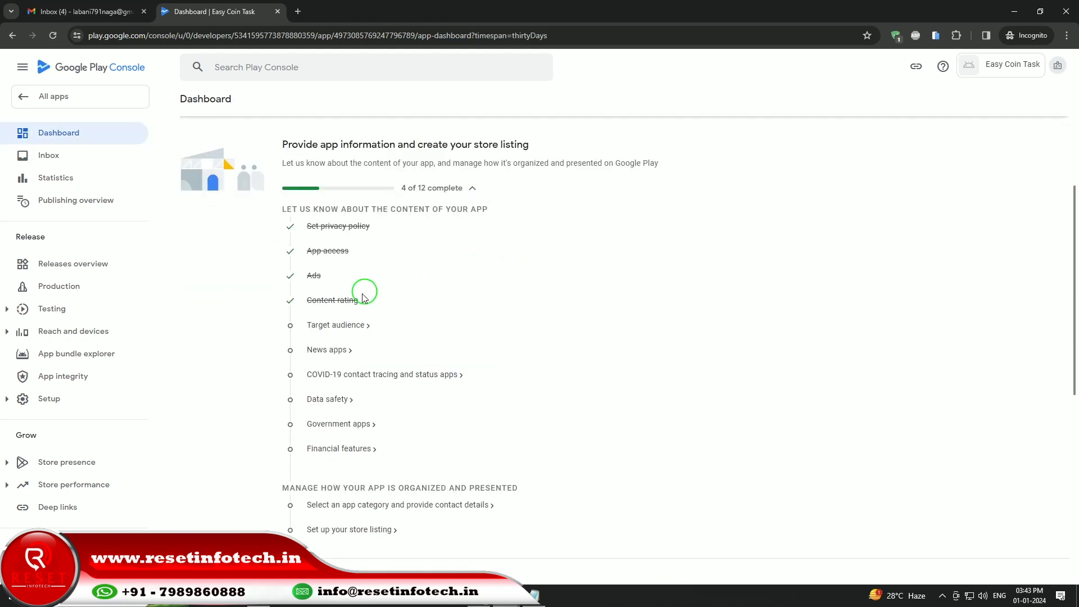
{"action": "left_click", "coordinate": [311, 328]}
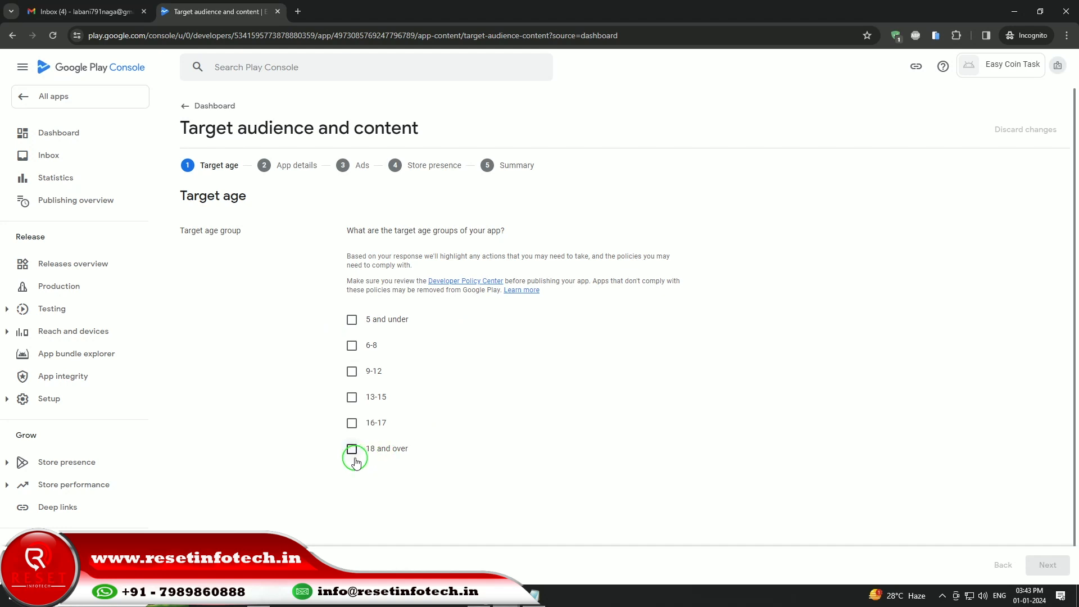
{"action": "left_click", "coordinate": [351, 448]}
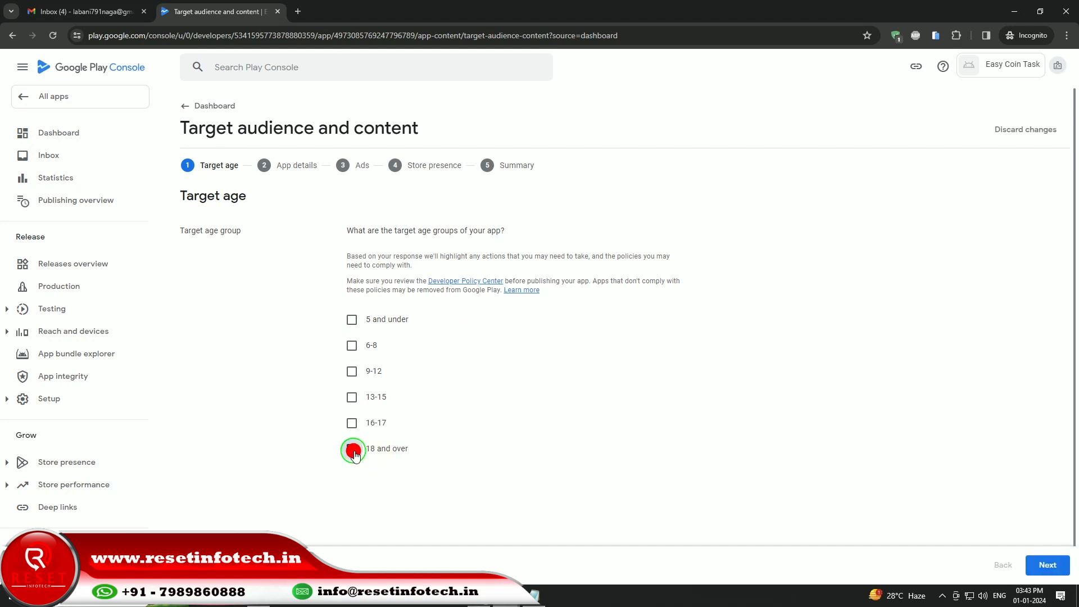
{"action": "left_click", "coordinate": [1042, 563]}
Answer Yes that the store listing may appeal to children, save, and return to the dashboard
{"action": "left_click", "coordinate": [352, 410]}
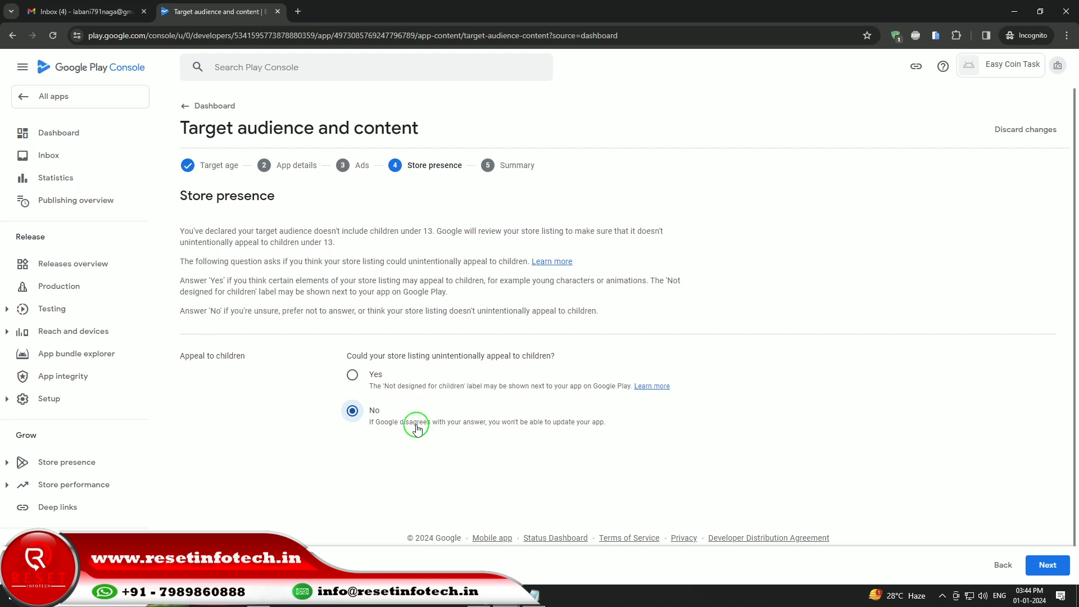
{"action": "left_click", "coordinate": [352, 376]}
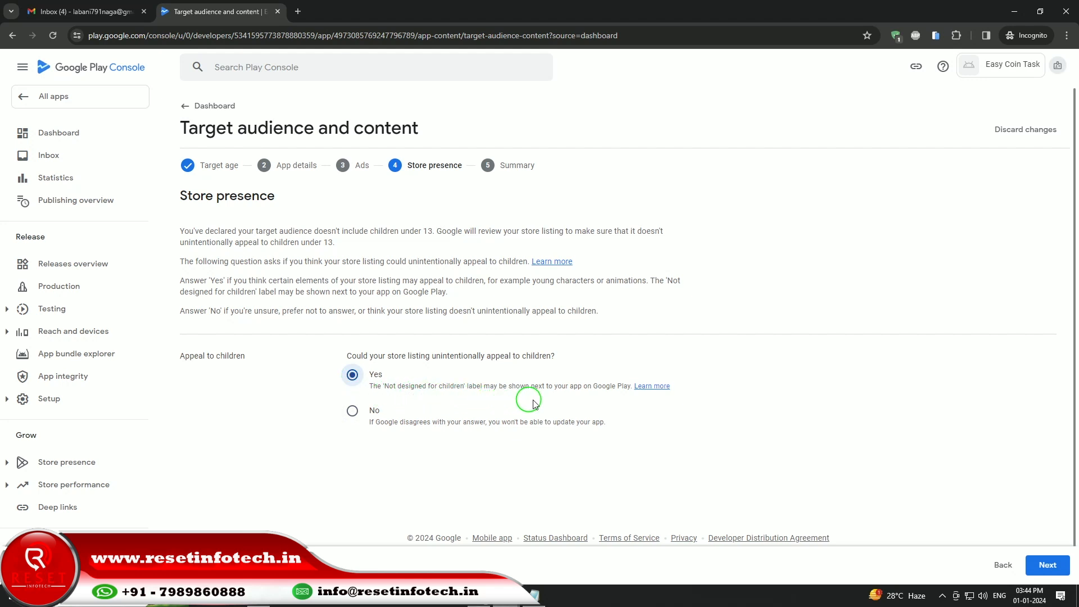
{"action": "left_click", "coordinate": [1049, 565]}
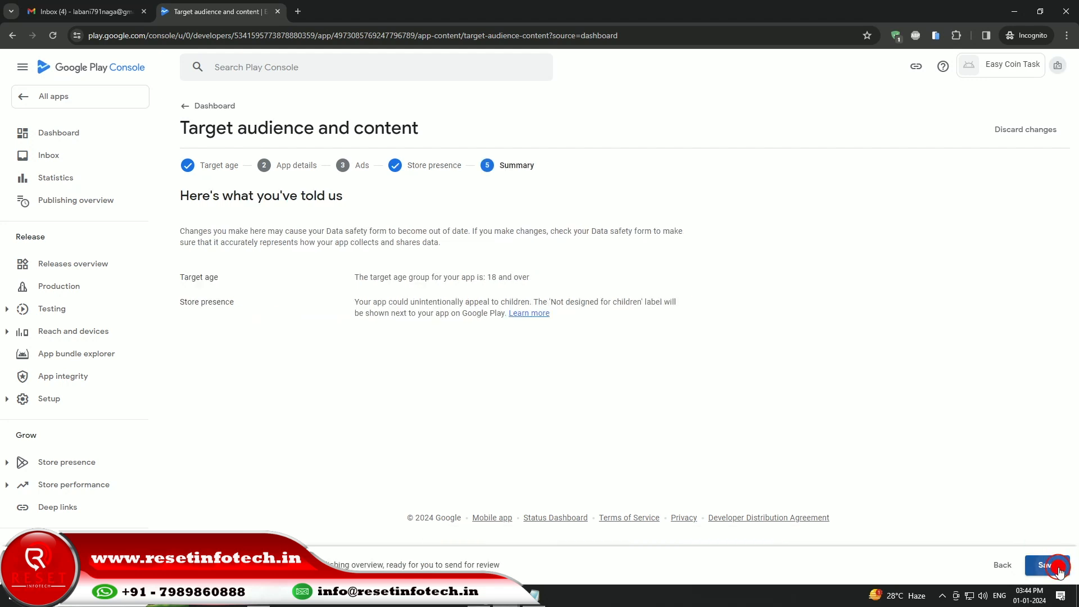
{"action": "left_click", "coordinate": [1057, 566]}
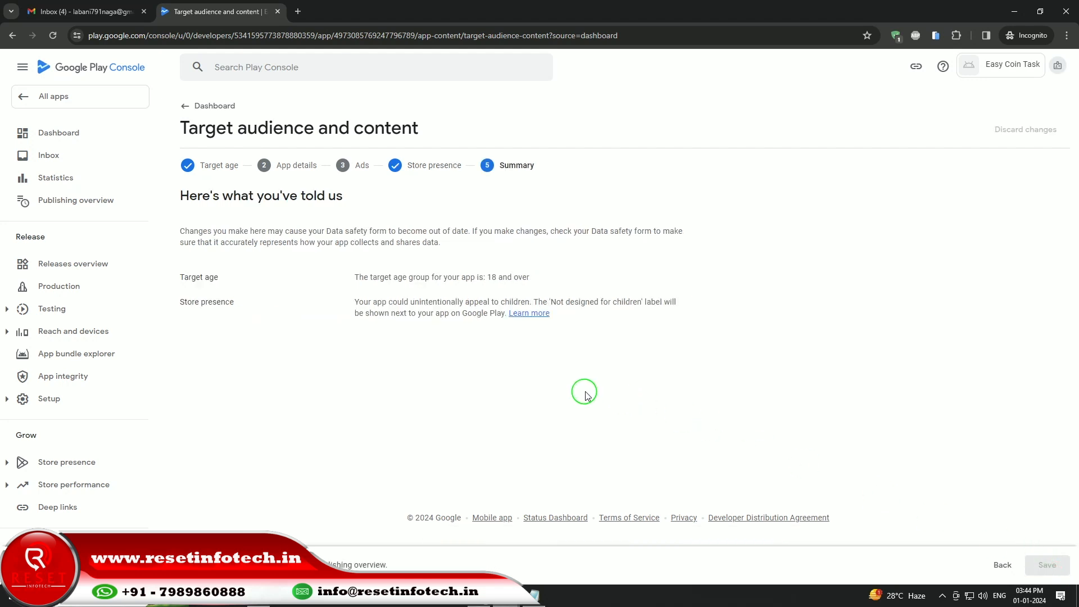
{"action": "left_click", "coordinate": [180, 105]}
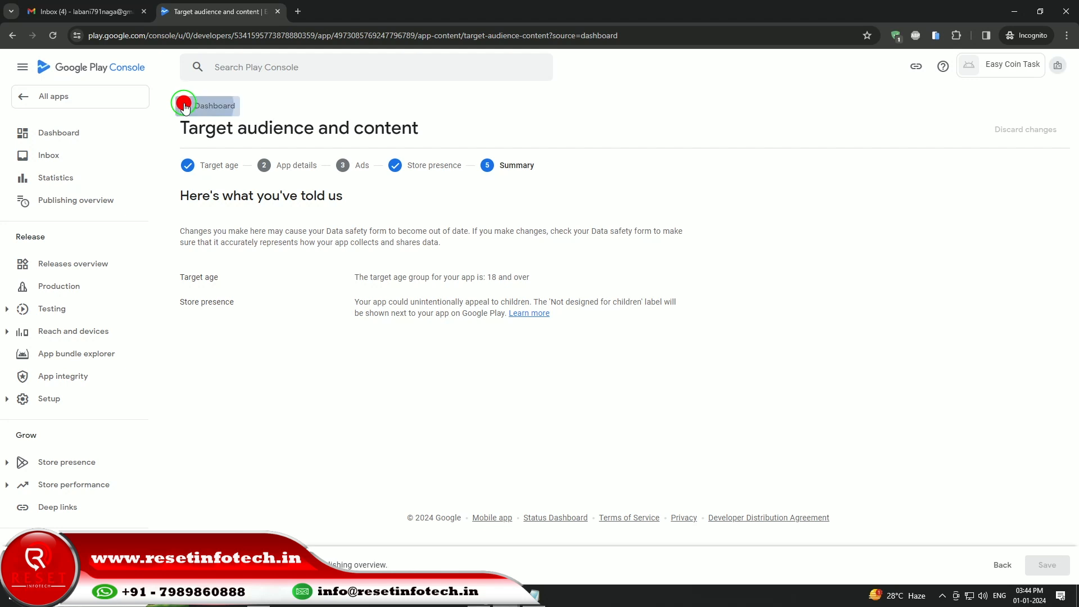
Declare in News apps that the app is not a news app and save
{"action": "scroll", "coordinate": [583, 335], "scroll_direction": "down", "scroll_amount": 5}
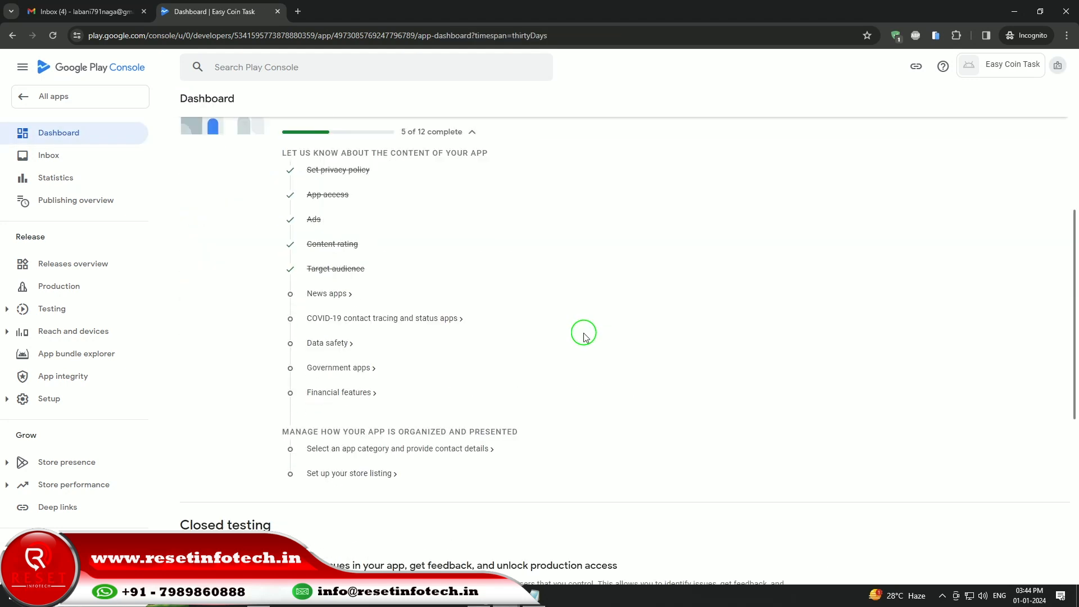
{"action": "left_click", "coordinate": [339, 297]}
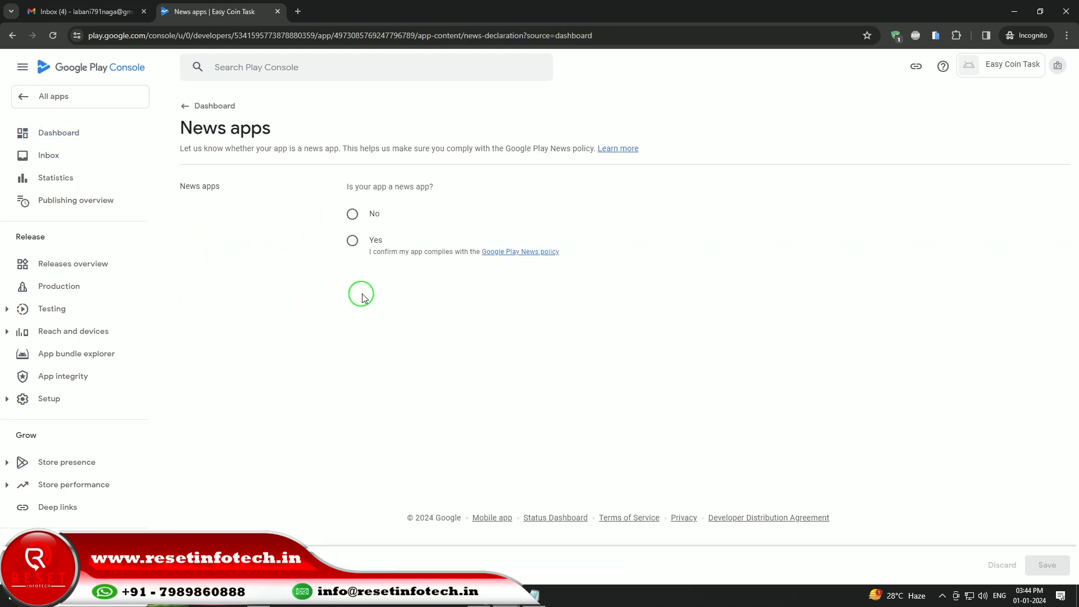
{"action": "left_click", "coordinate": [353, 216]}
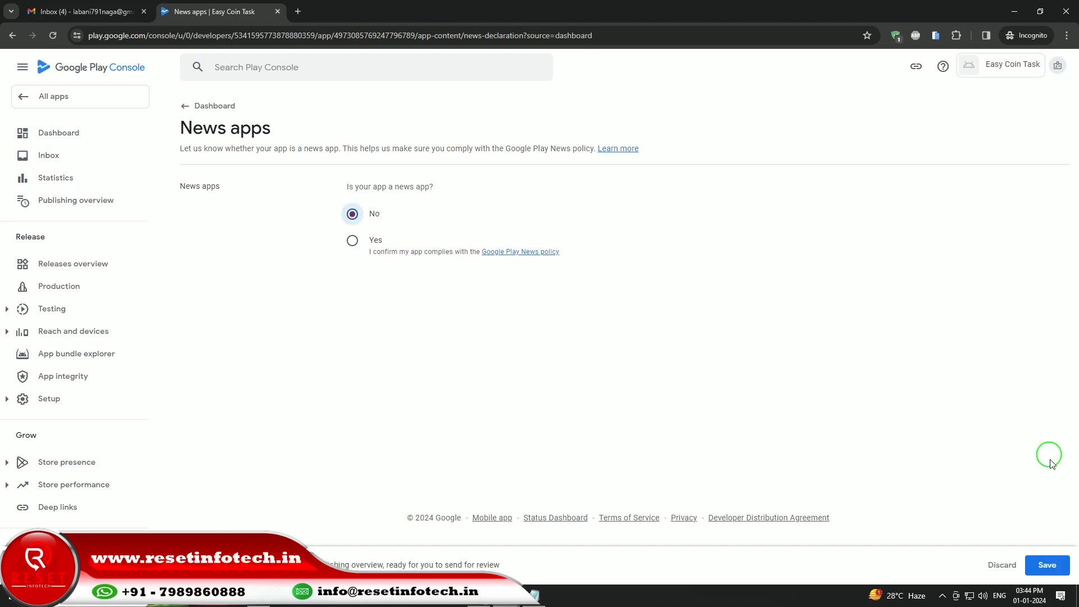
{"action": "left_click", "coordinate": [1045, 564]}
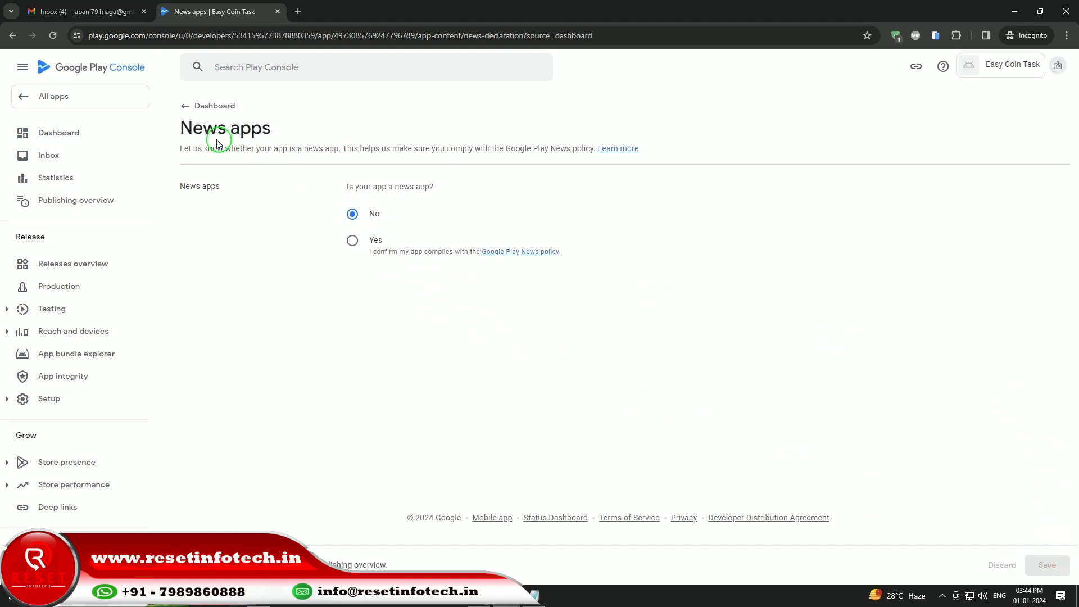
{"action": "left_click", "coordinate": [188, 109]}
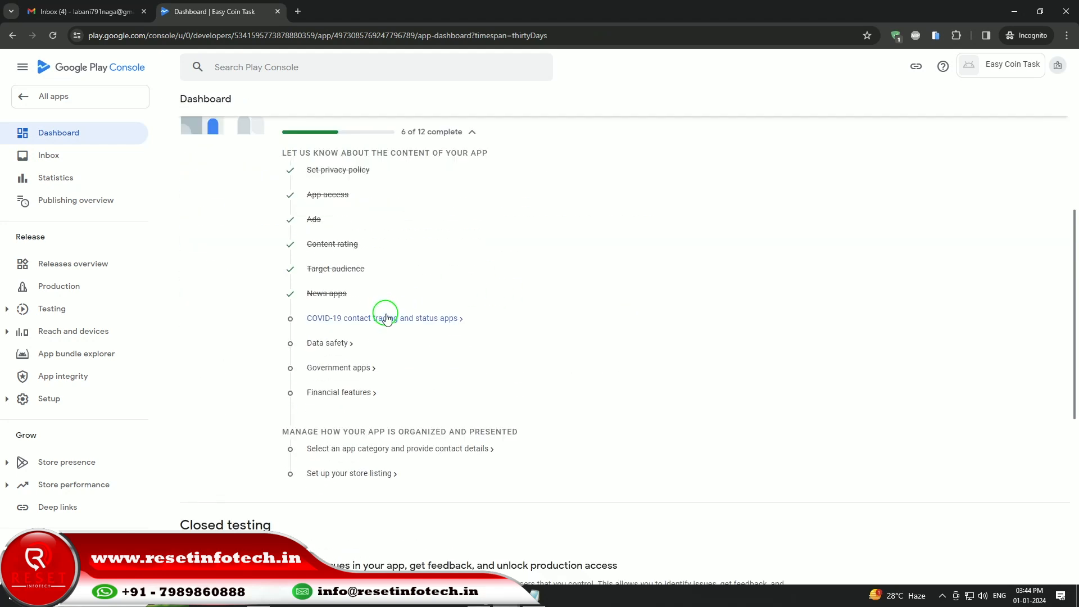
Declare the app is not a publicly available COVID-19 contact tracing or status app and save
{"action": "left_click", "coordinate": [386, 318]}
{"action": "left_click", "coordinate": [185, 265]}
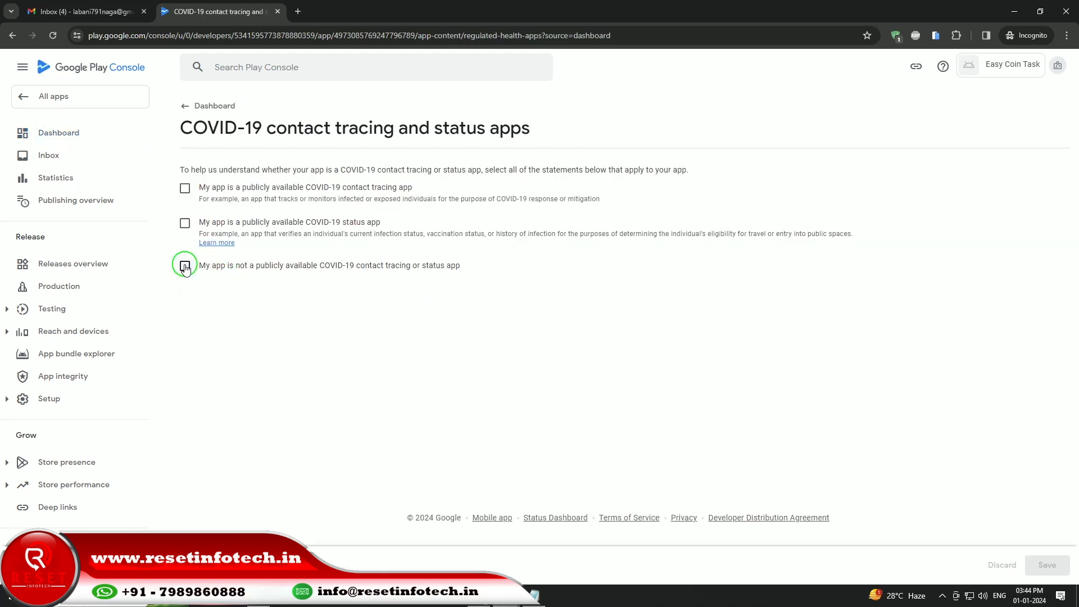
{"action": "left_click", "coordinate": [1066, 574]}
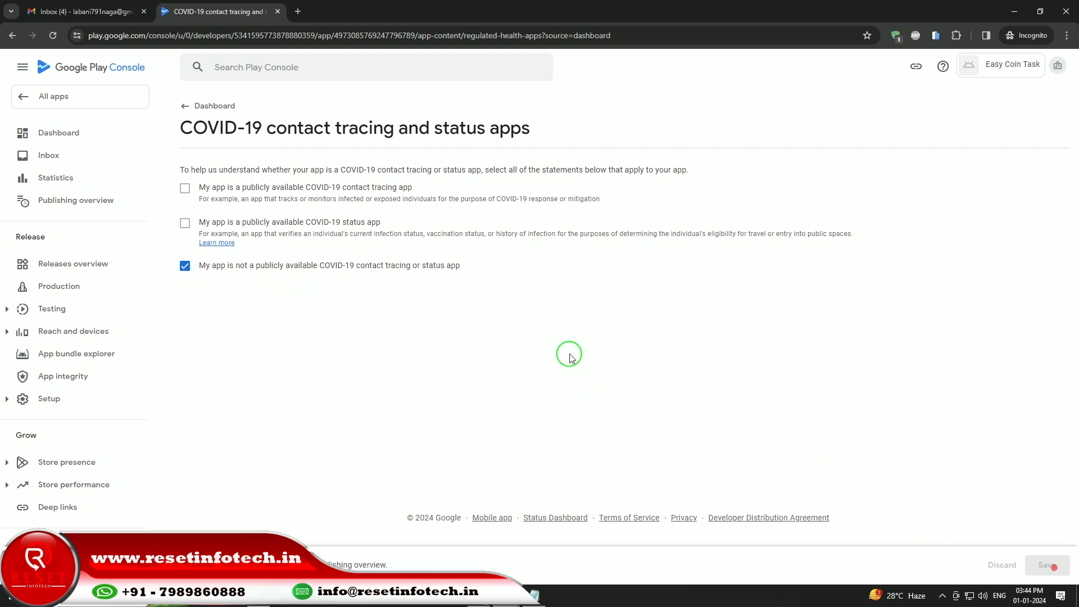
{"action": "left_click", "coordinate": [182, 105]}
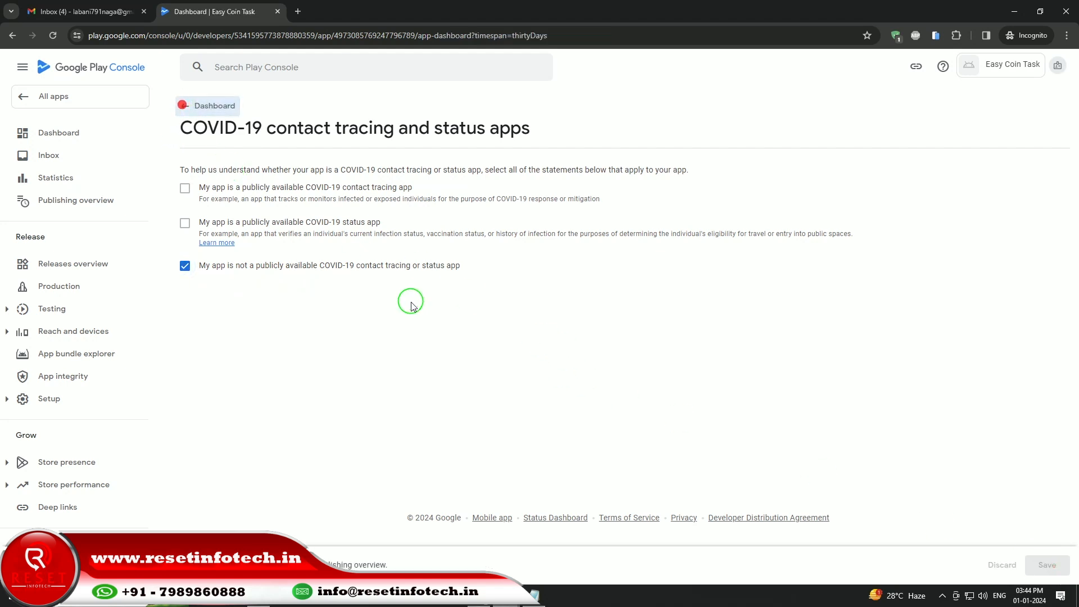
{"action": "scroll", "coordinate": [411, 307], "scroll_direction": "down", "scroll_amount": 5}
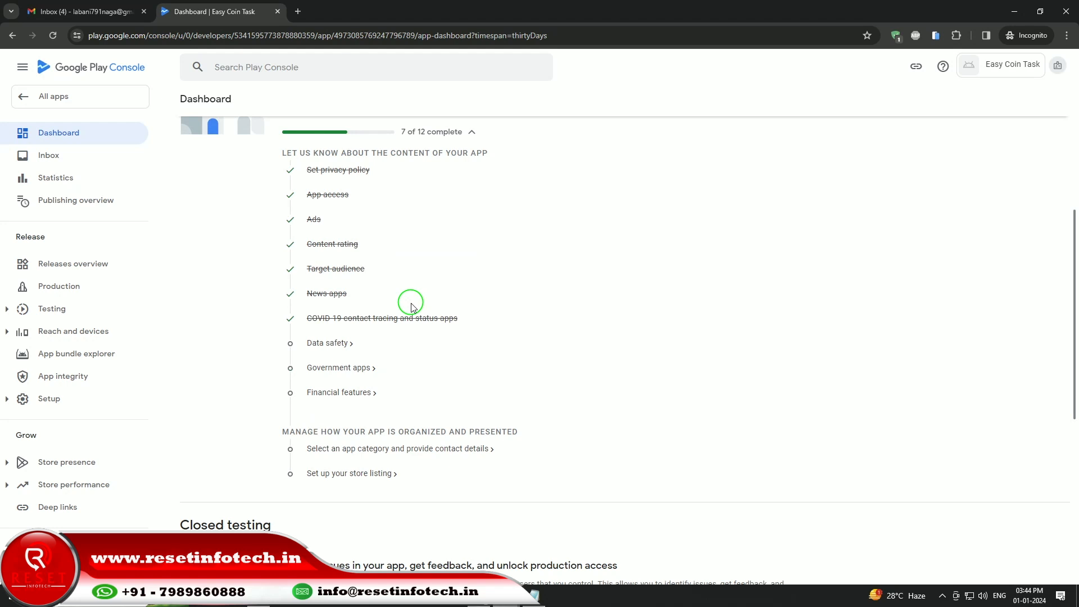
Open Data safety, page through the introduction, and continue to the data collection step
{"action": "left_click", "coordinate": [338, 344]}
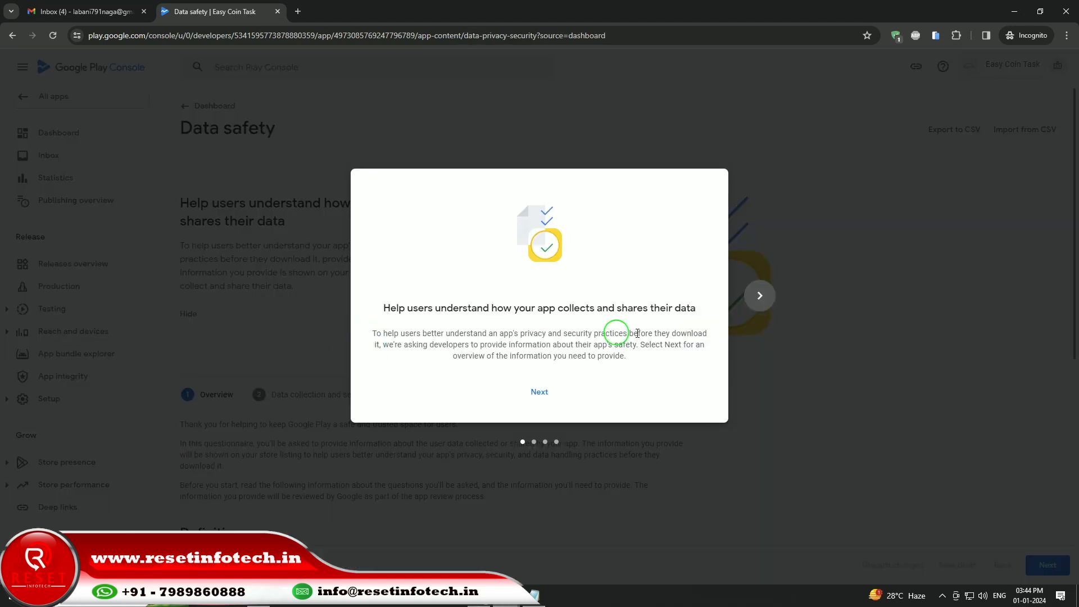
{"action": "left_click", "coordinate": [759, 295]}
{"action": "left_click", "coordinate": [762, 296]}
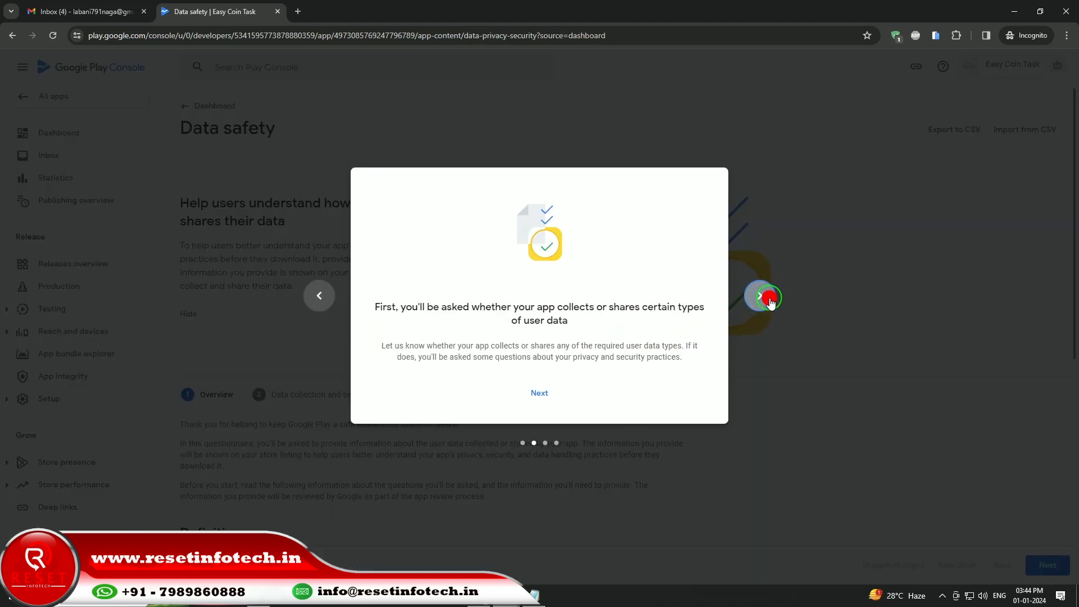
{"action": "left_click", "coordinate": [766, 298]}
{"action": "left_click", "coordinate": [770, 300]}
{"action": "left_click", "coordinate": [566, 392]}
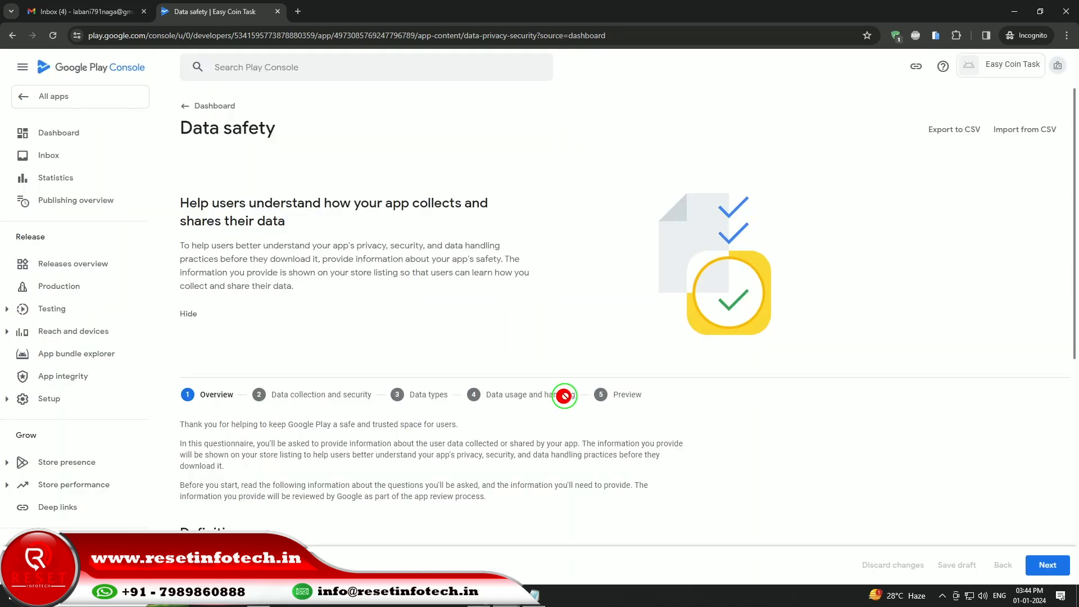
{"action": "scroll", "coordinate": [714, 420], "scroll_direction": "down", "scroll_amount": 8}
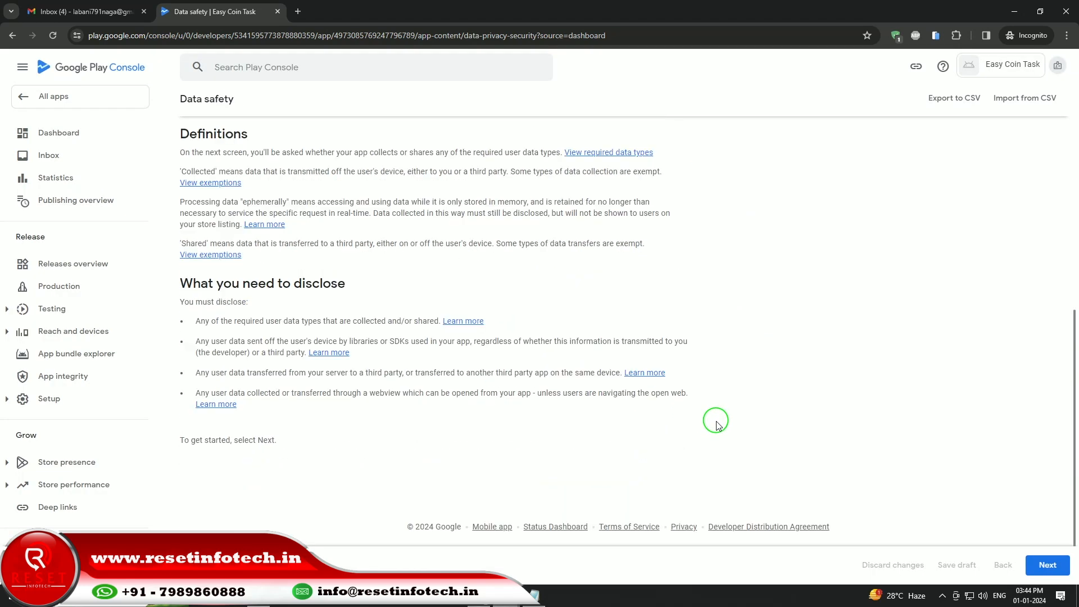
{"action": "left_click", "coordinate": [1047, 565]}
Answer Yes to collecting or sharing user data and tick Username and password account creation
{"action": "scroll", "coordinate": [331, 295], "scroll_direction": "down", "scroll_amount": 5}
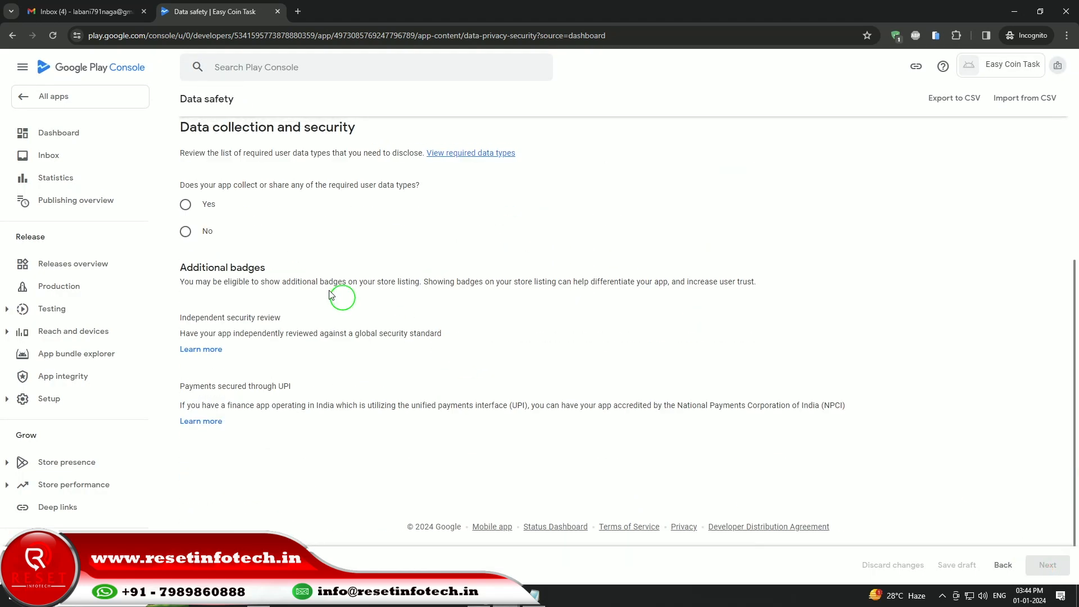
{"action": "left_click", "coordinate": [180, 204]}
{"action": "scroll", "coordinate": [337, 360], "scroll_direction": "down", "scroll_amount": 3}
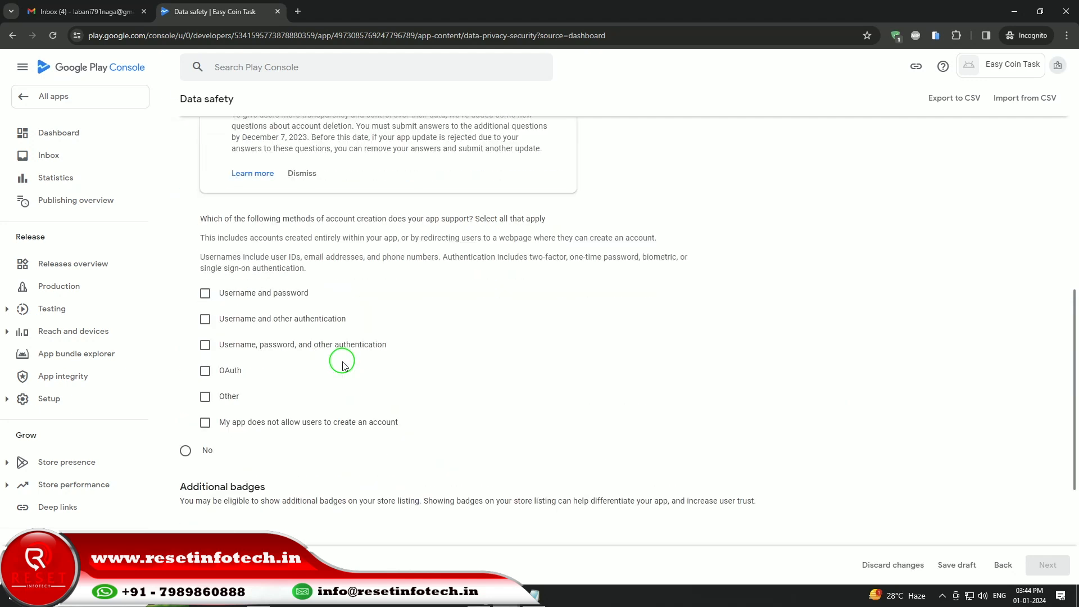
{"action": "left_click", "coordinate": [203, 293]}
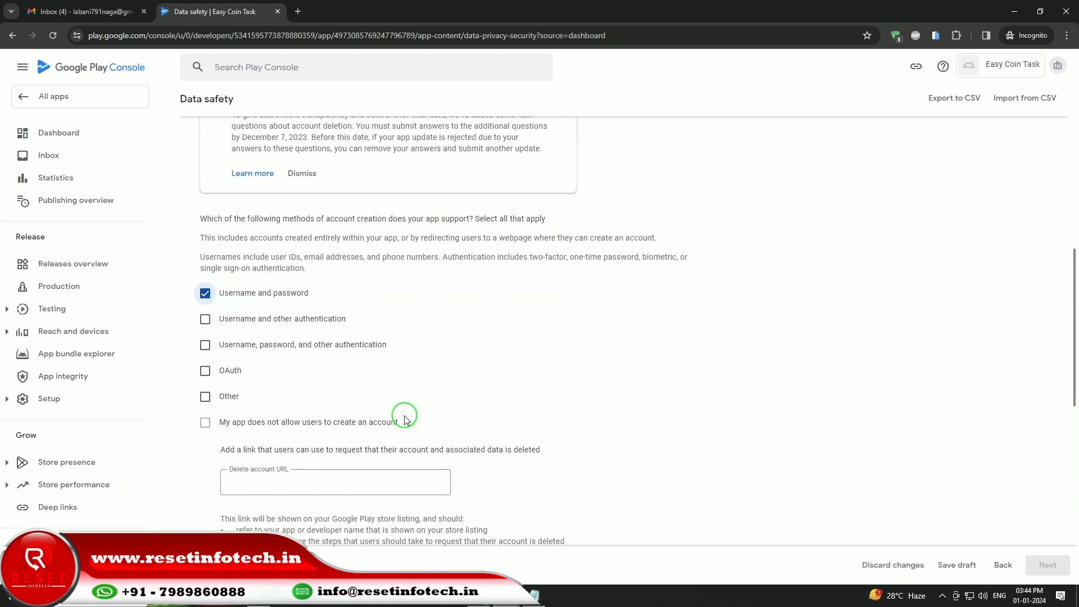
{"action": "scroll", "coordinate": [406, 421], "scroll_direction": "down", "scroll_amount": 3}
{"action": "scroll", "coordinate": [406, 369], "scroll_direction": "up", "scroll_amount": 1}
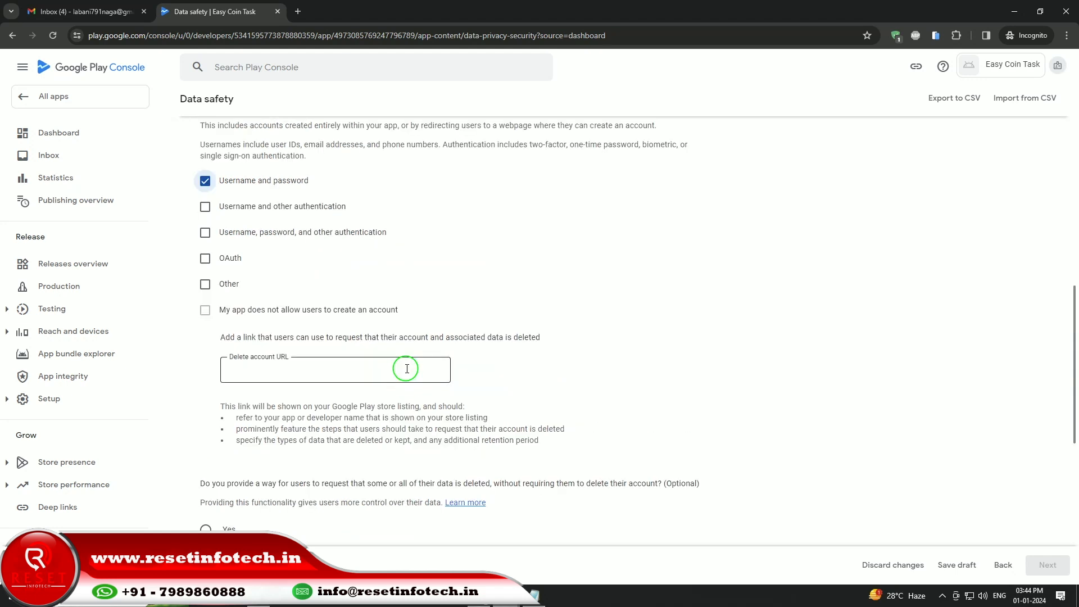
Copy the privacy link from the notes and paste it as the Delete account URL
{"action": "left_click", "coordinate": [407, 370]}
{"action": "left_click", "coordinate": [532, 595]}
{"action": "right_click", "coordinate": [360, 300]}
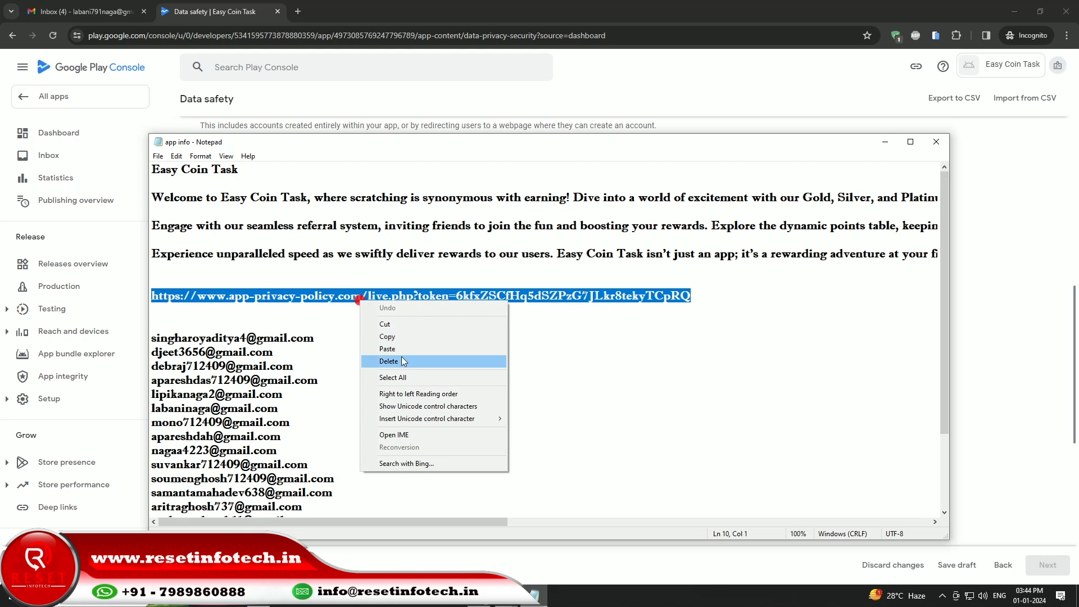
{"action": "left_click", "coordinate": [397, 339]}
{"action": "left_click", "coordinate": [471, 493]}
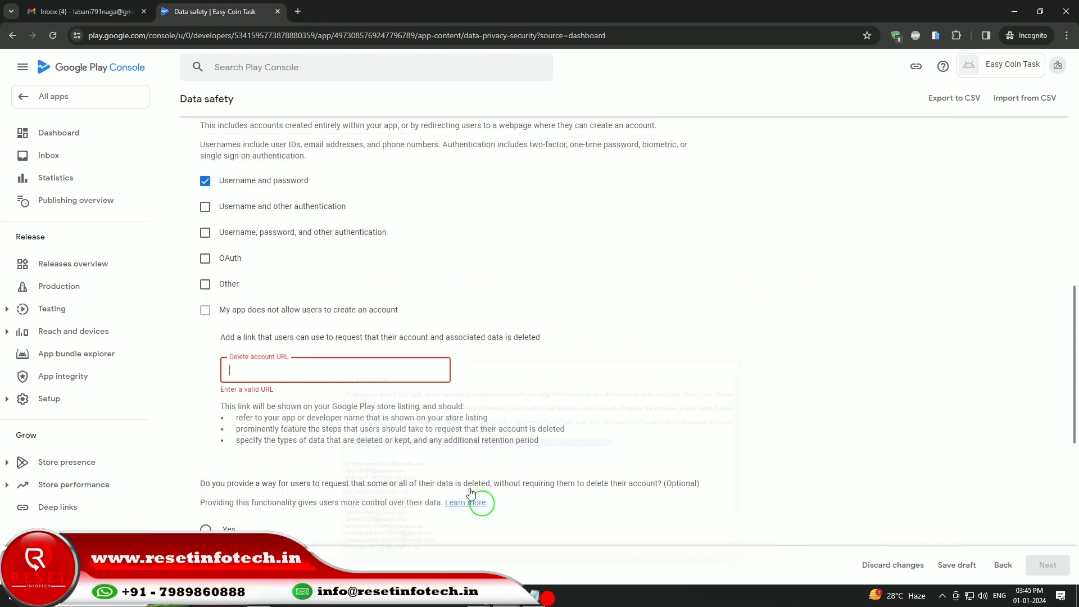
{"action": "right_click", "coordinate": [284, 366]}
{"action": "left_click", "coordinate": [335, 206]}
Answer No to whether users can request that only some of their data be deleted
{"action": "left_click", "coordinate": [562, 407]}
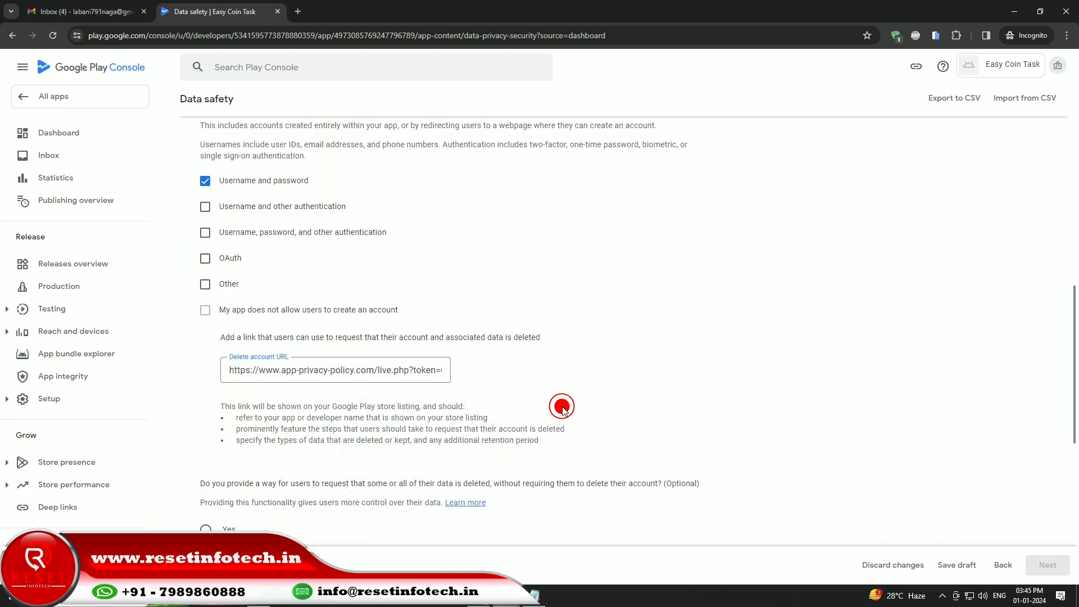
{"action": "scroll", "coordinate": [571, 410], "scroll_direction": "down", "scroll_amount": 4}
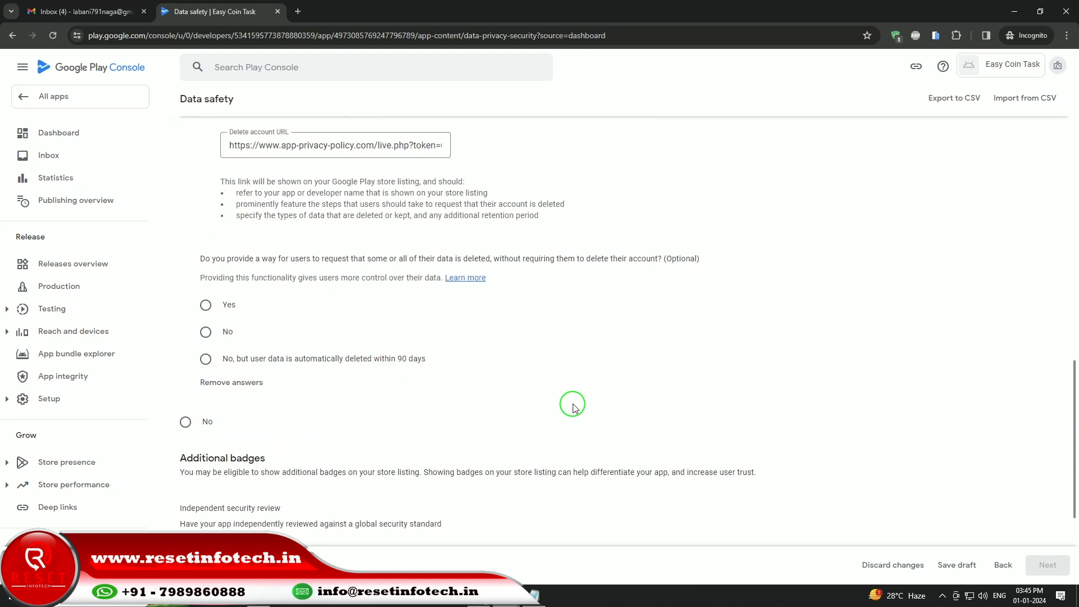
{"action": "scroll", "coordinate": [573, 407], "scroll_direction": "up", "scroll_amount": 1}
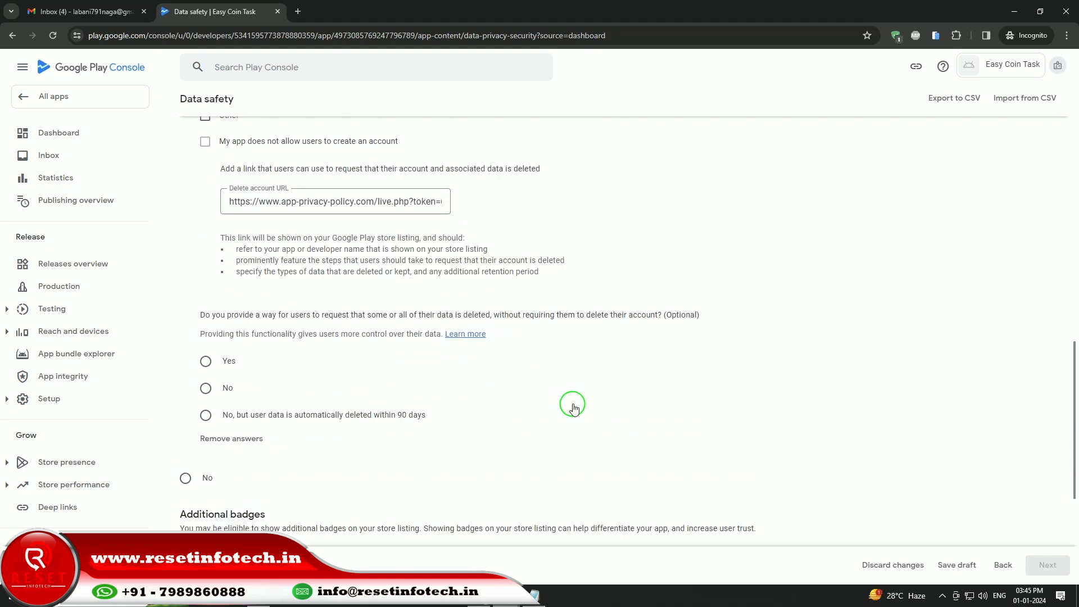
{"action": "scroll", "coordinate": [573, 407], "scroll_direction": "up", "scroll_amount": 5}
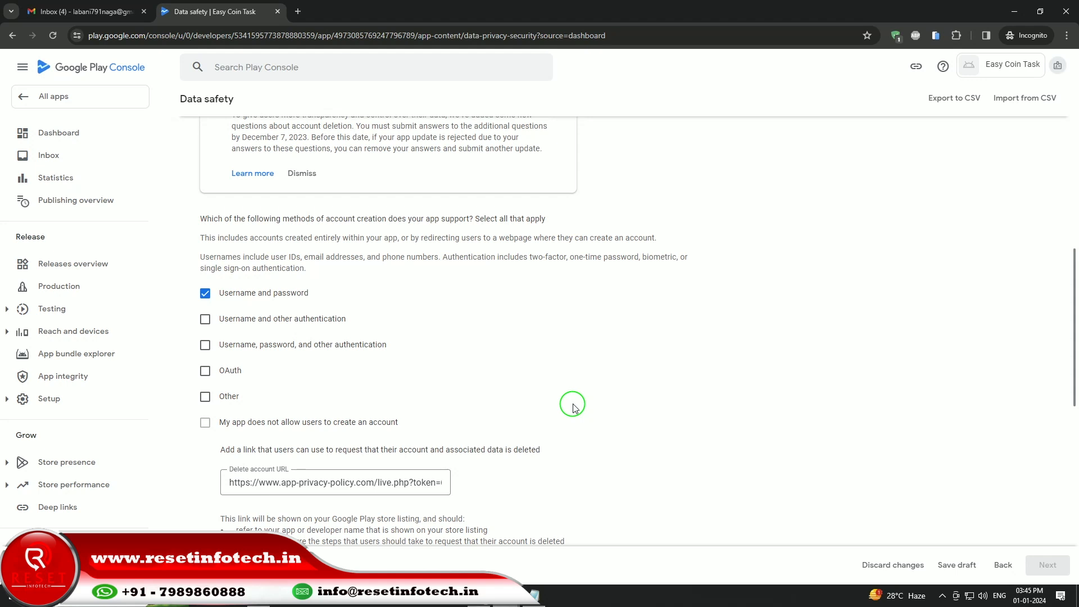
{"action": "scroll", "coordinate": [573, 407], "scroll_direction": "down", "scroll_amount": 7}
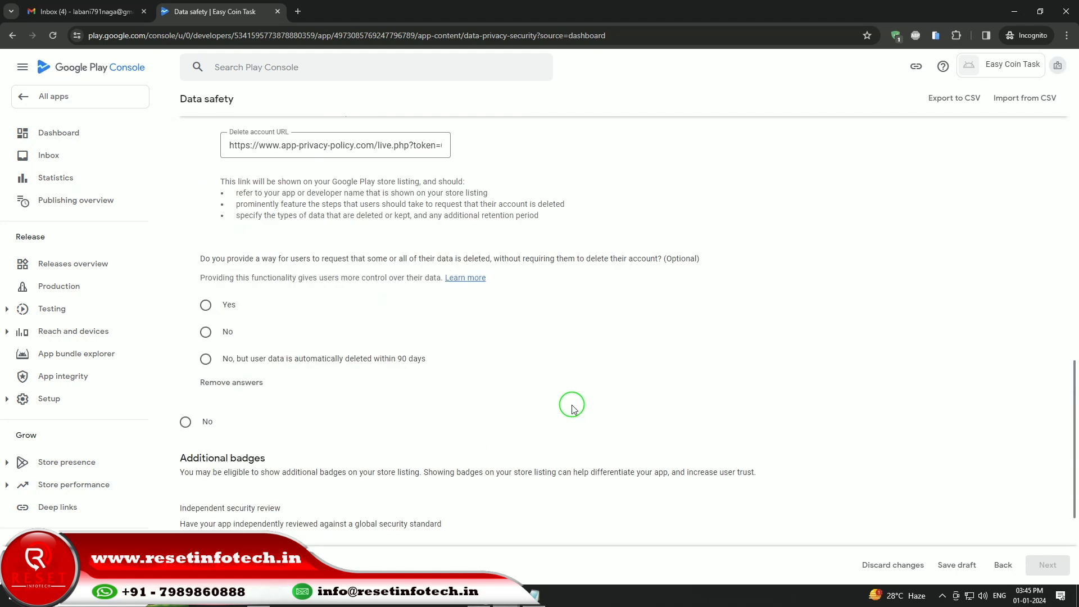
{"action": "scroll", "coordinate": [567, 406], "scroll_direction": "down", "scroll_amount": 3}
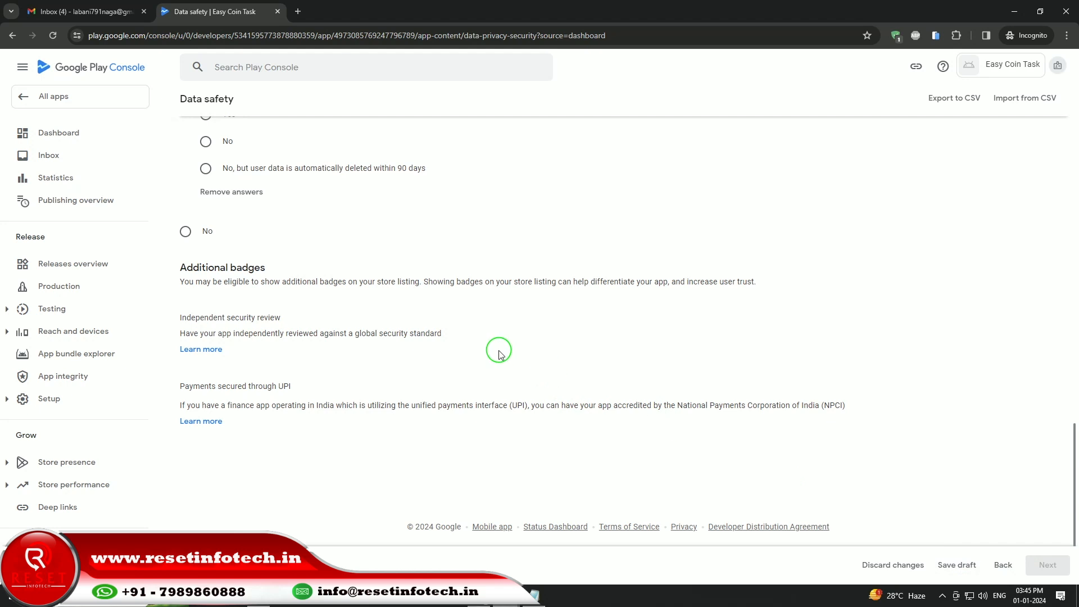
{"action": "scroll", "coordinate": [500, 353], "scroll_direction": "up", "scroll_amount": 4}
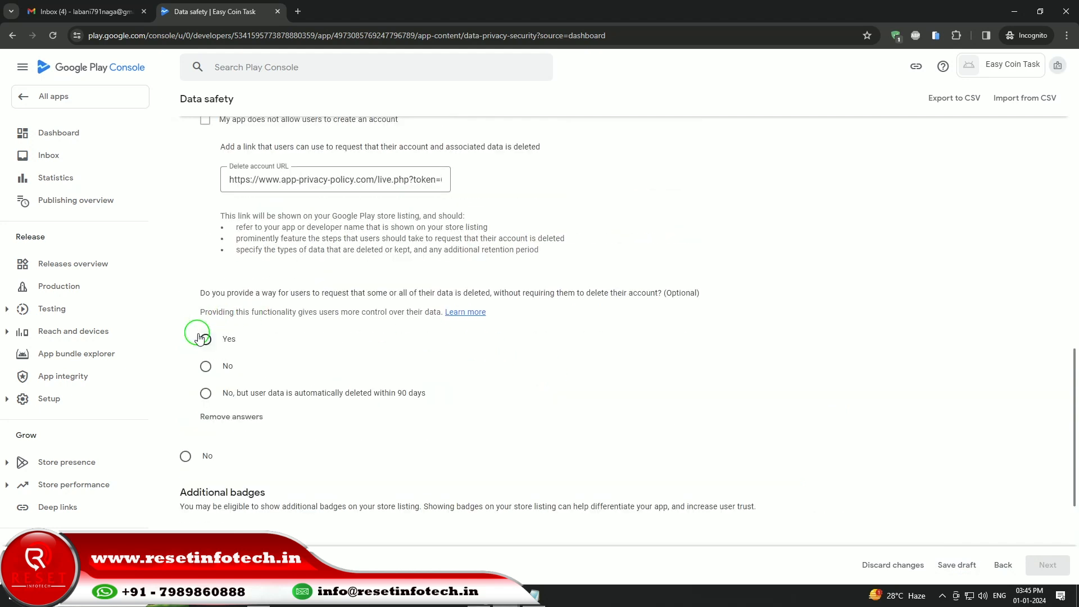
{"action": "left_click", "coordinate": [206, 339]}
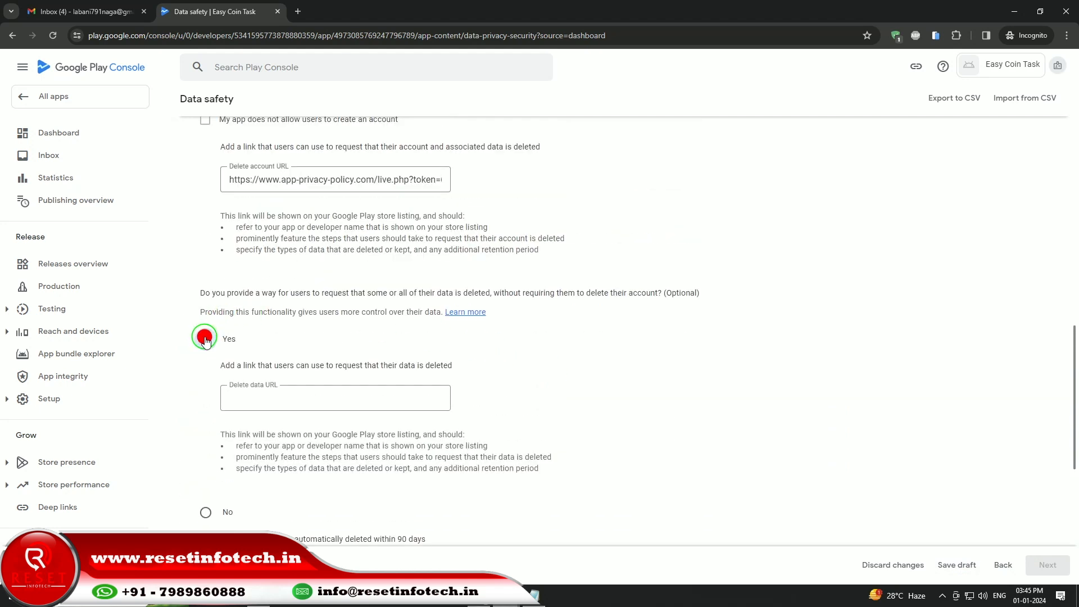
{"action": "left_click", "coordinate": [206, 512]}
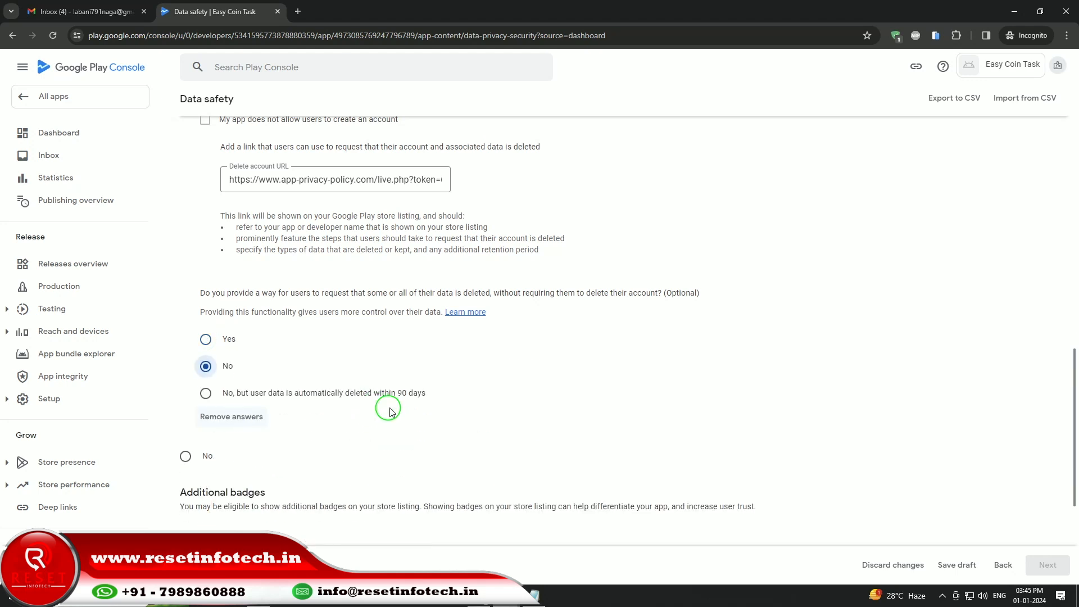
Confirm that all collected user data is encrypted in transit, then continue to Data types
{"action": "scroll", "coordinate": [391, 412], "scroll_direction": "down", "scroll_amount": 4}
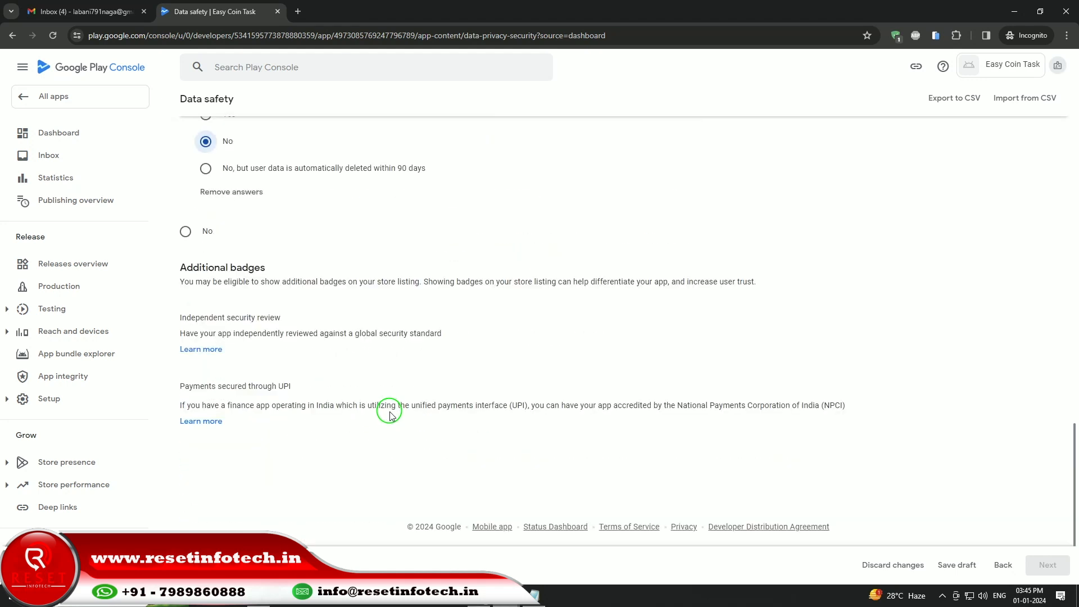
{"action": "scroll", "coordinate": [391, 415], "scroll_direction": "up", "scroll_amount": 4}
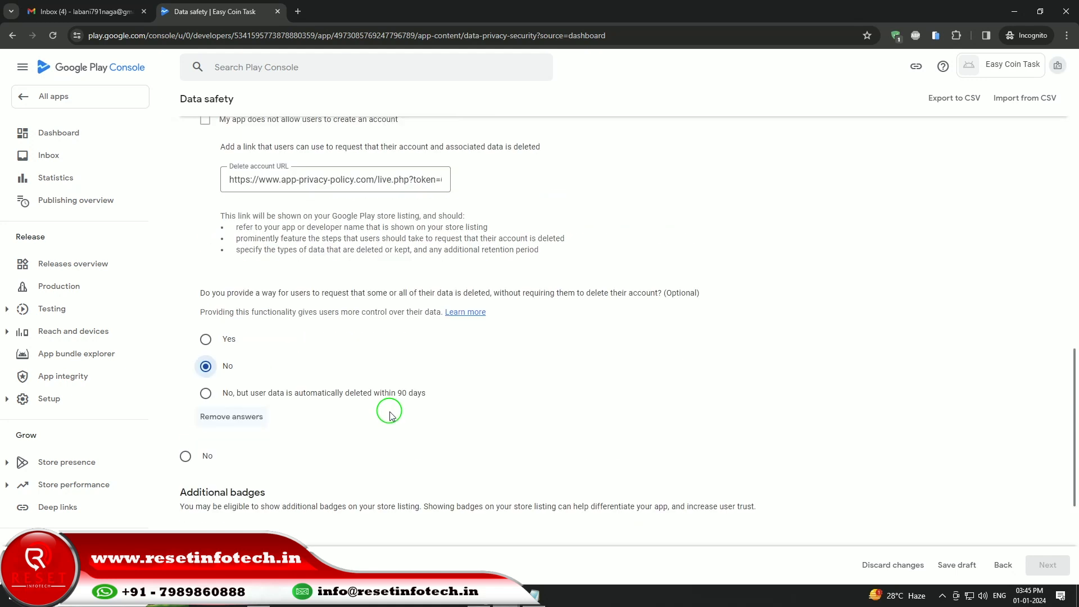
{"action": "scroll", "coordinate": [392, 416], "scroll_direction": "up", "scroll_amount": 9}
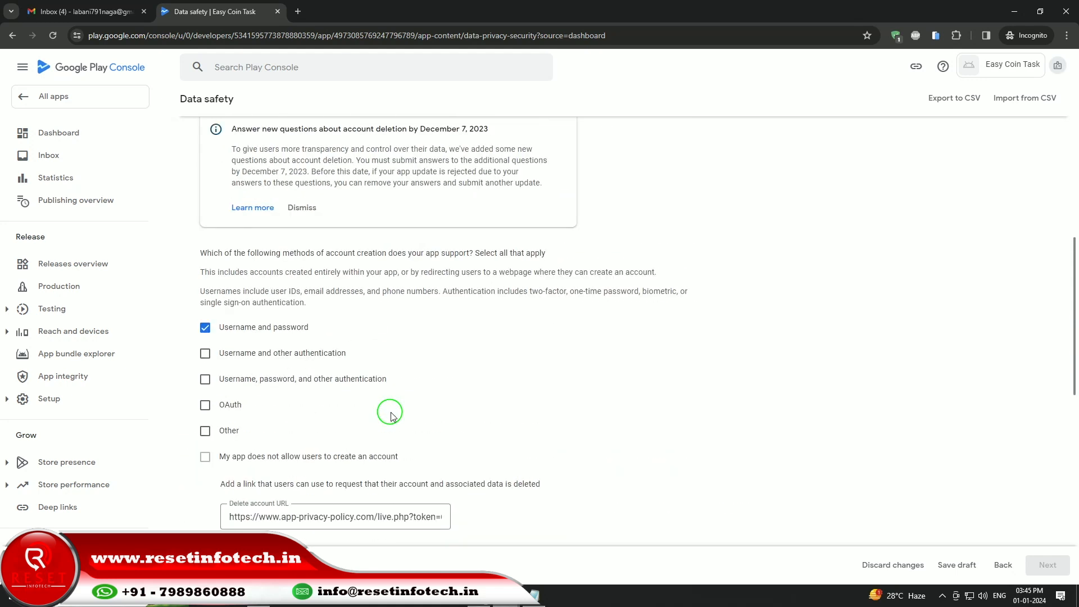
{"action": "left_click", "coordinate": [206, 340]}
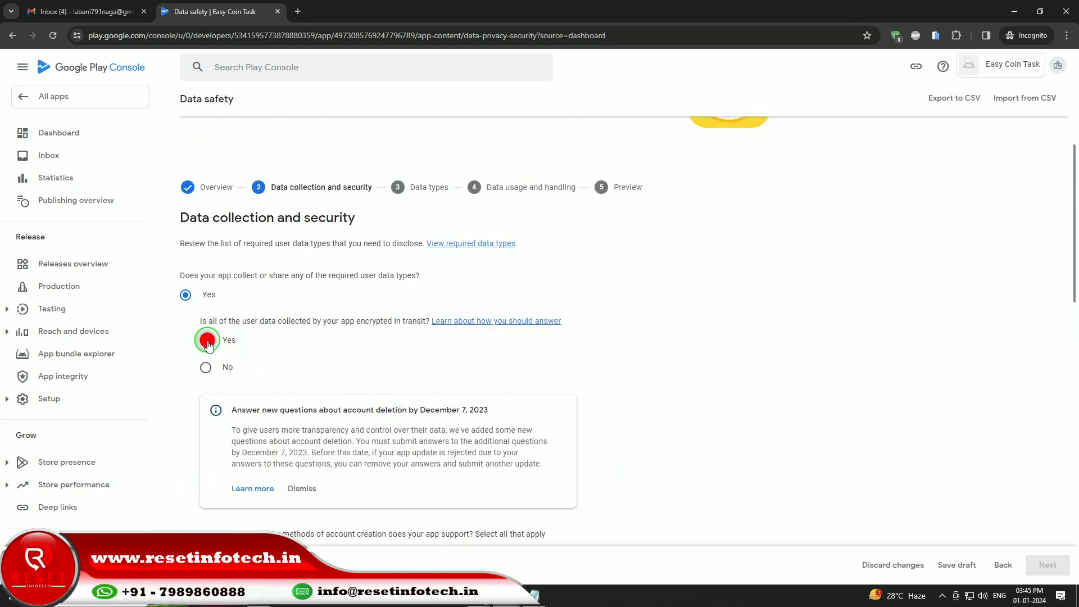
{"action": "scroll", "coordinate": [439, 388], "scroll_direction": "down", "scroll_amount": 5}
{"action": "scroll", "coordinate": [438, 389], "scroll_direction": "down", "scroll_amount": 1}
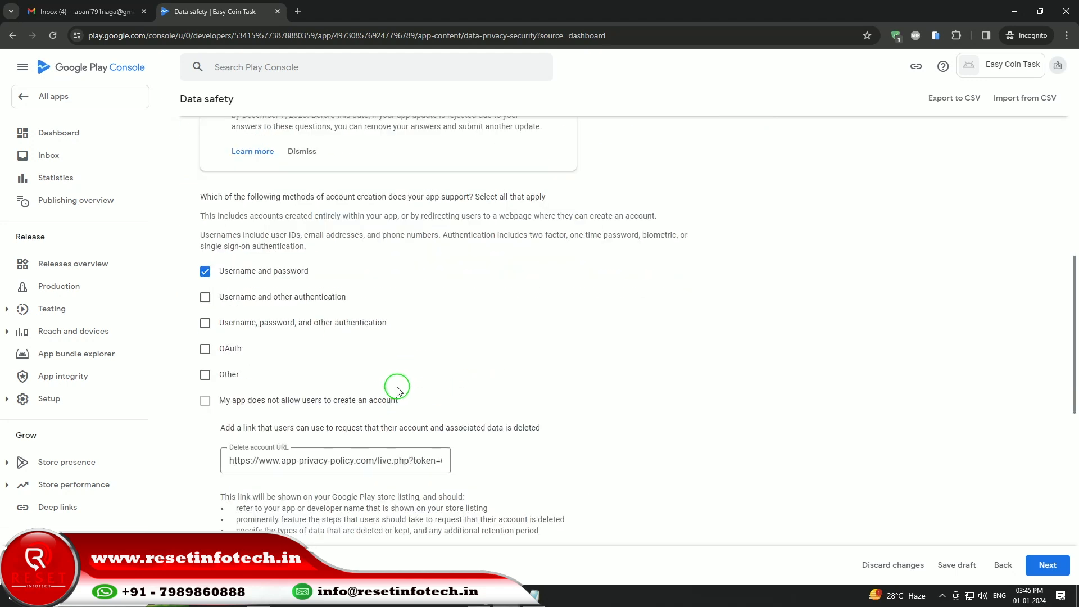
{"action": "left_click", "coordinate": [1047, 565]}
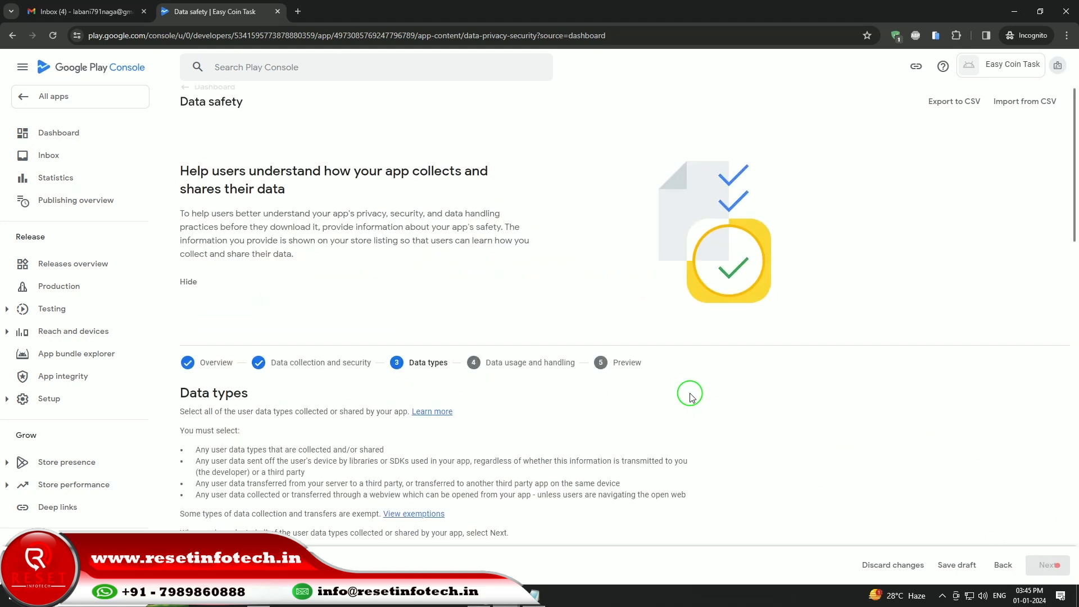
Tick Crash logs and Diagnostics under App info and performance, plus Device or other IDs, then continue
{"action": "scroll", "coordinate": [690, 395], "scroll_direction": "down", "scroll_amount": 10}
{"action": "scroll", "coordinate": [695, 396], "scroll_direction": "up", "scroll_amount": 3}
{"action": "scroll", "coordinate": [696, 398], "scroll_direction": "down", "scroll_amount": 7}
{"action": "scroll", "coordinate": [698, 398], "scroll_direction": "down", "scroll_amount": 5}
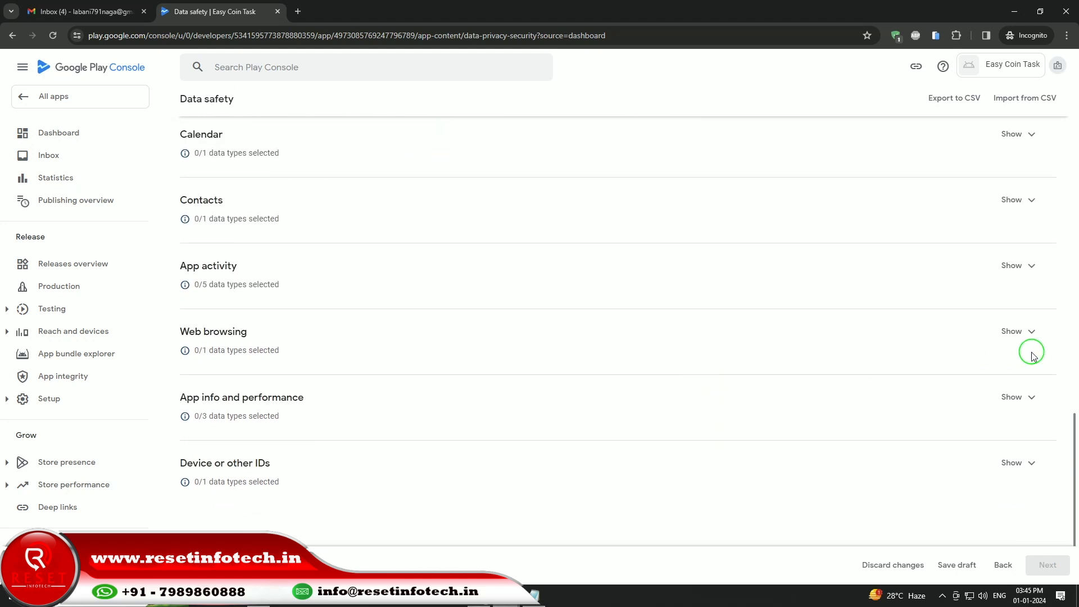
{"action": "left_click", "coordinate": [1030, 398]}
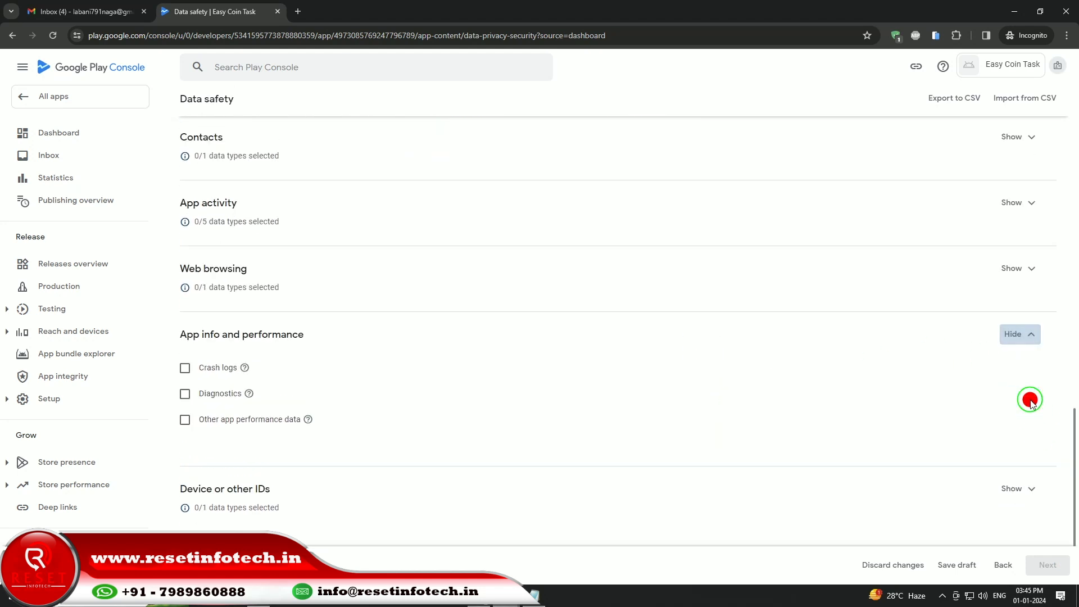
{"action": "left_click", "coordinate": [185, 370]}
{"action": "left_click", "coordinate": [185, 393]}
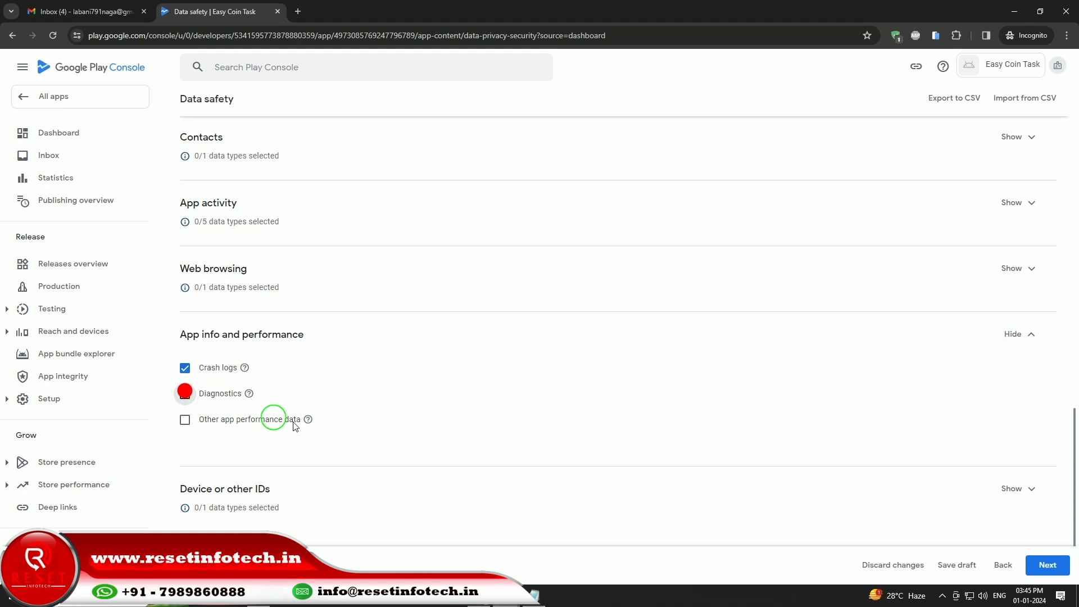
{"action": "left_click", "coordinate": [1030, 492]}
{"action": "left_click", "coordinate": [184, 434]}
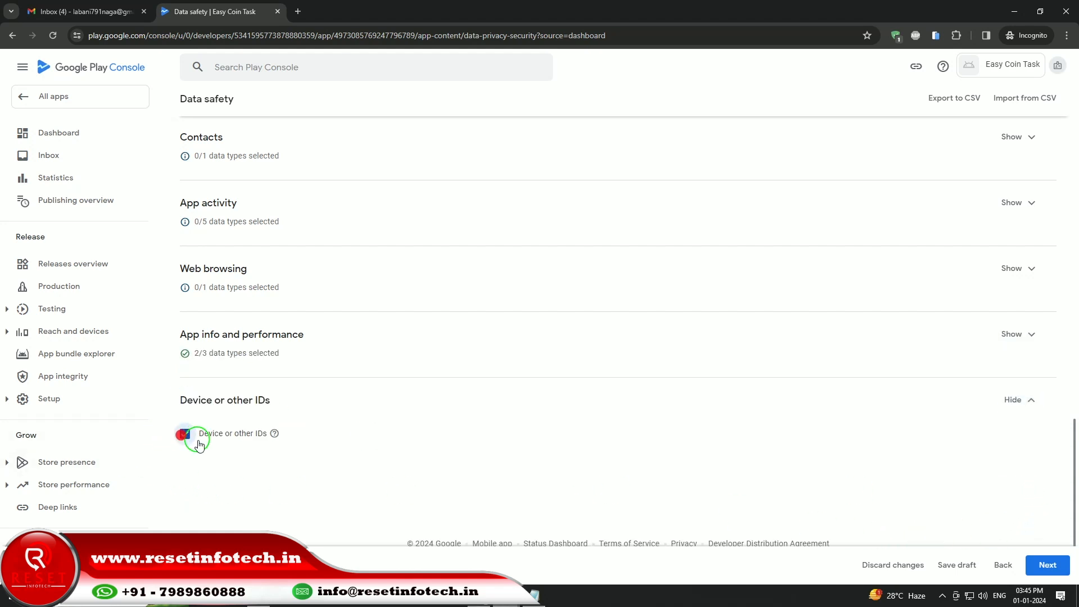
{"action": "left_click", "coordinate": [1031, 269]}
{"action": "left_click", "coordinate": [1046, 565]}
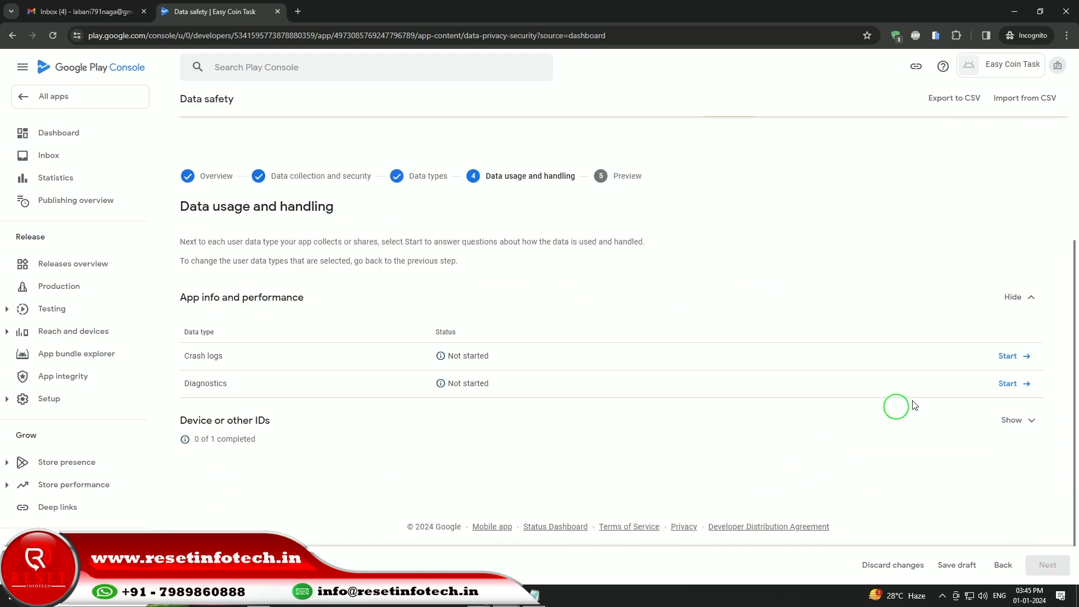
Mark Crash logs and Diagnostics as shared for Analytics and Advertising or marketing, saving each
{"action": "left_click", "coordinate": [1011, 356]}
{"action": "left_click", "coordinate": [252, 251]}
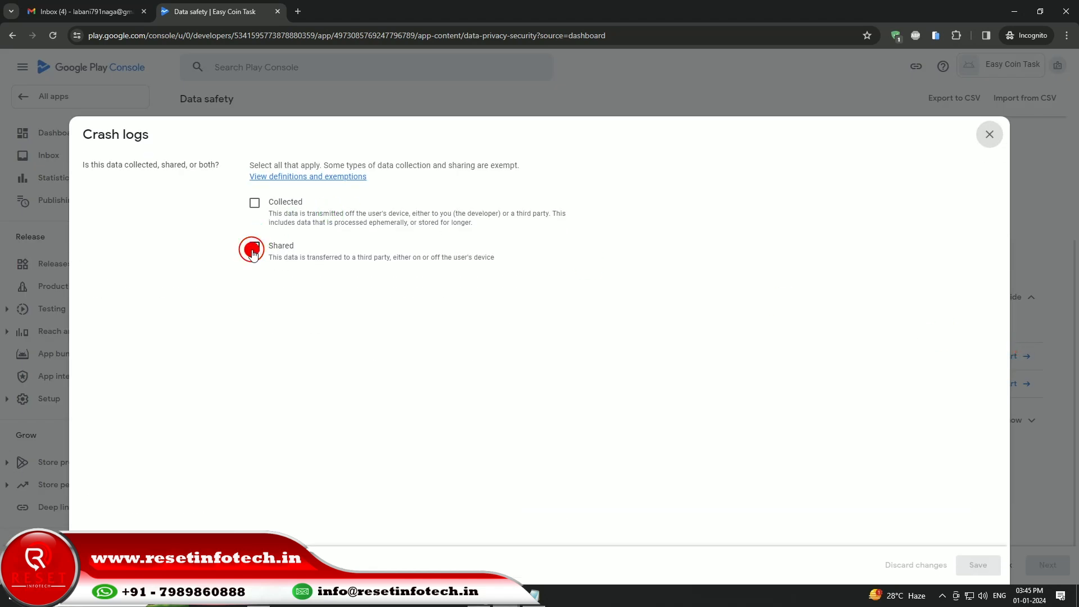
{"action": "left_click", "coordinate": [253, 330]}
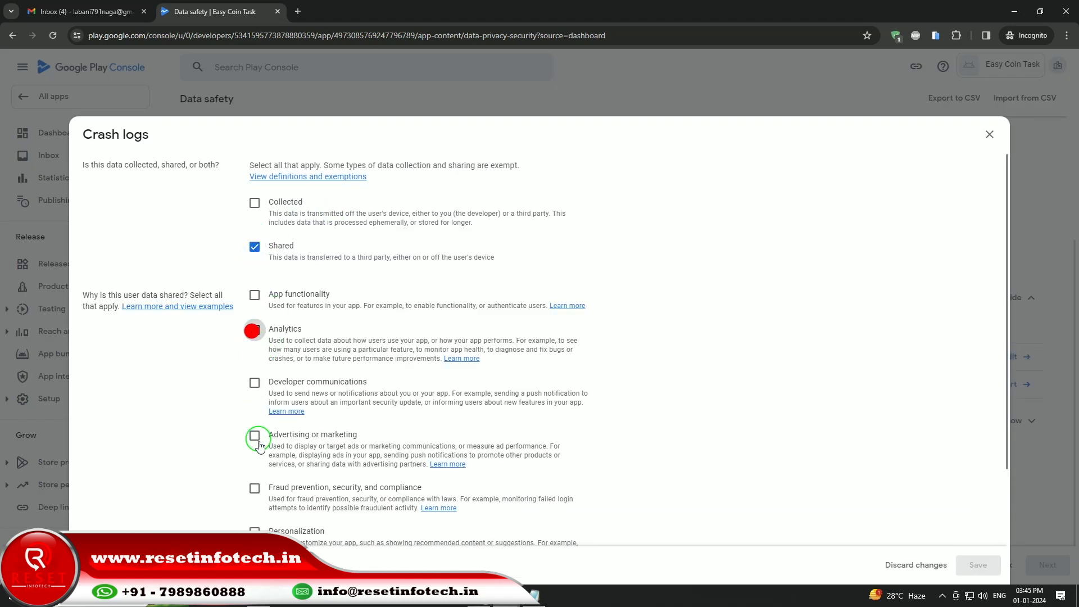
{"action": "left_click", "coordinate": [254, 437]}
{"action": "left_click", "coordinate": [977, 563]}
{"action": "left_click", "coordinate": [1014, 451]}
{"action": "left_click", "coordinate": [253, 249]}
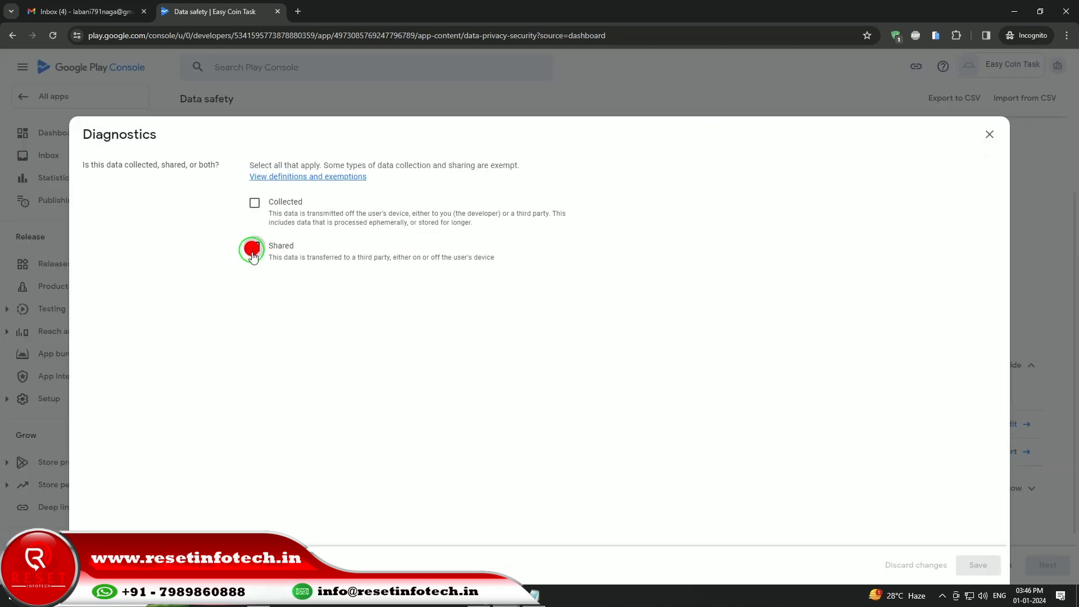
{"action": "left_click", "coordinate": [253, 329]}
{"action": "left_click", "coordinate": [257, 438]}
{"action": "left_click", "coordinate": [982, 568]}
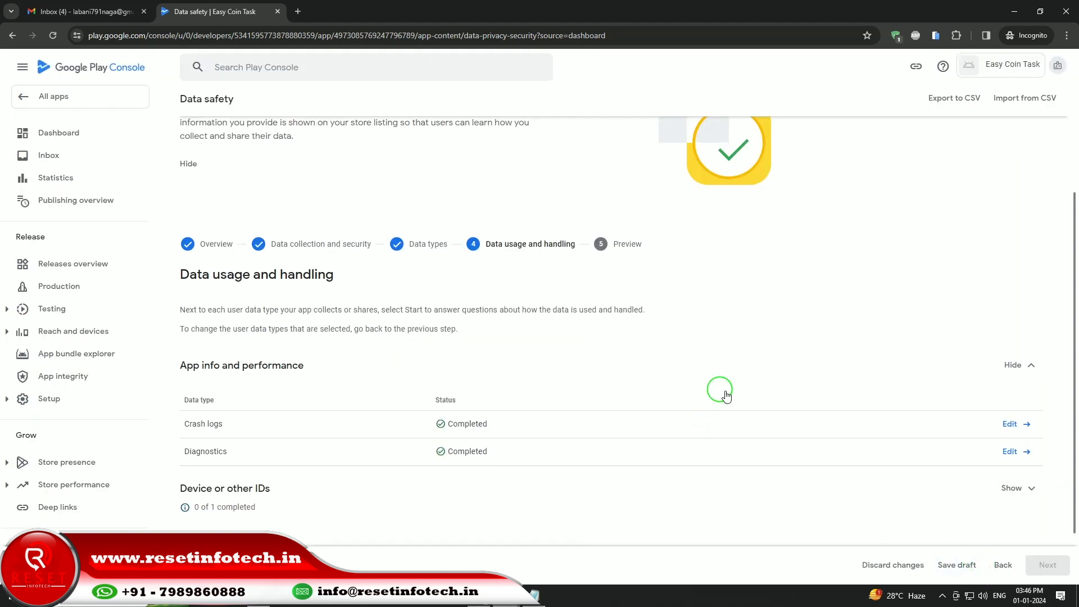
Mark Device or other IDs as shared for Analytics and Advertising or marketing, then save the Data safety form
{"action": "left_click", "coordinate": [1014, 488]}
{"action": "left_click", "coordinate": [1011, 487]}
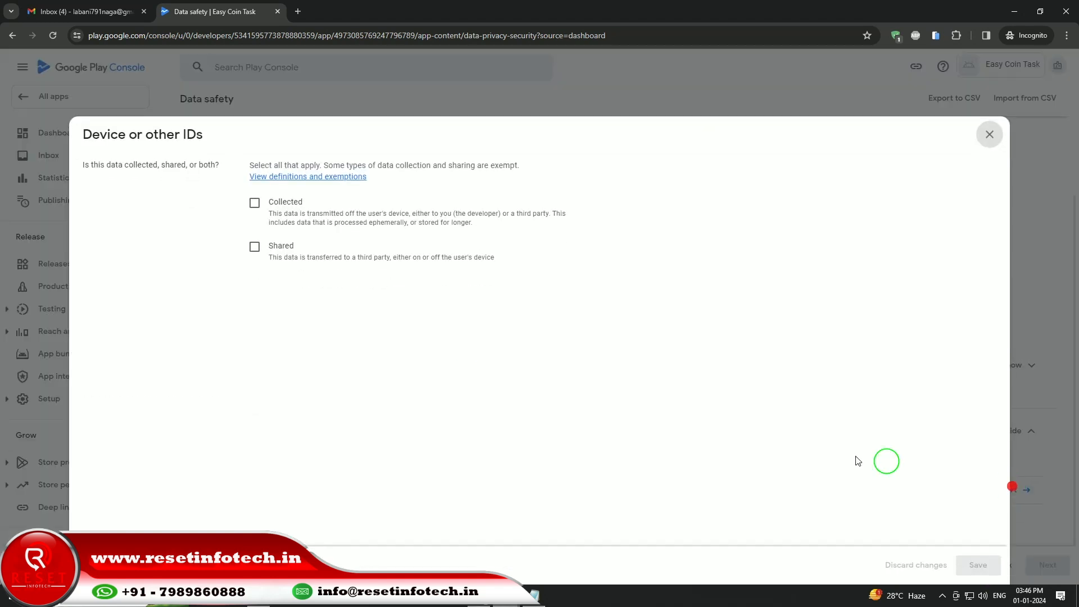
{"action": "left_click", "coordinate": [255, 246]}
{"action": "left_click", "coordinate": [255, 329]}
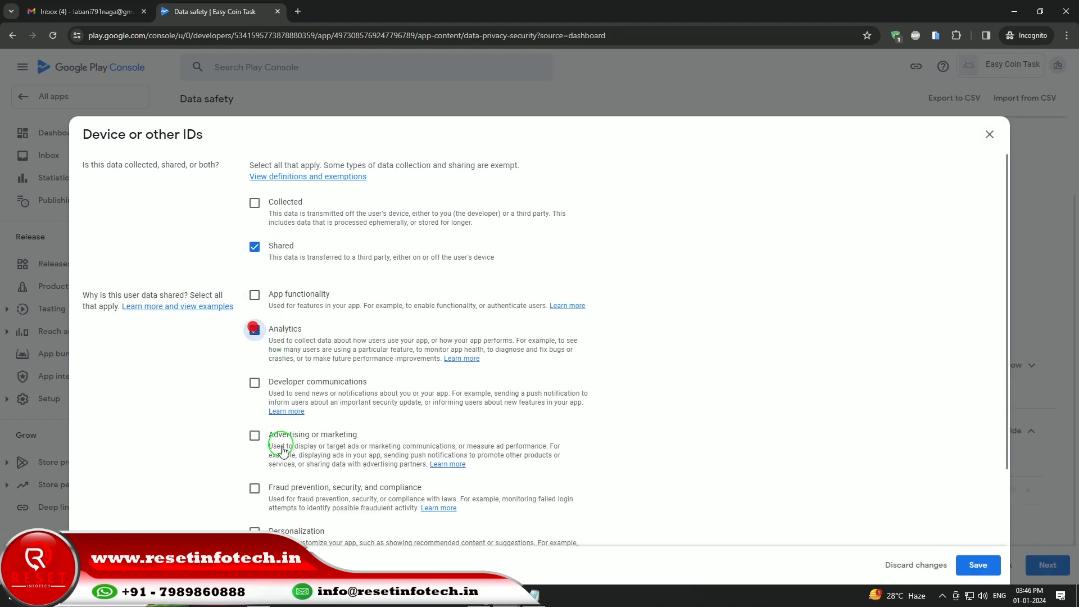
{"action": "left_click", "coordinate": [255, 436]}
{"action": "left_click", "coordinate": [989, 554]}
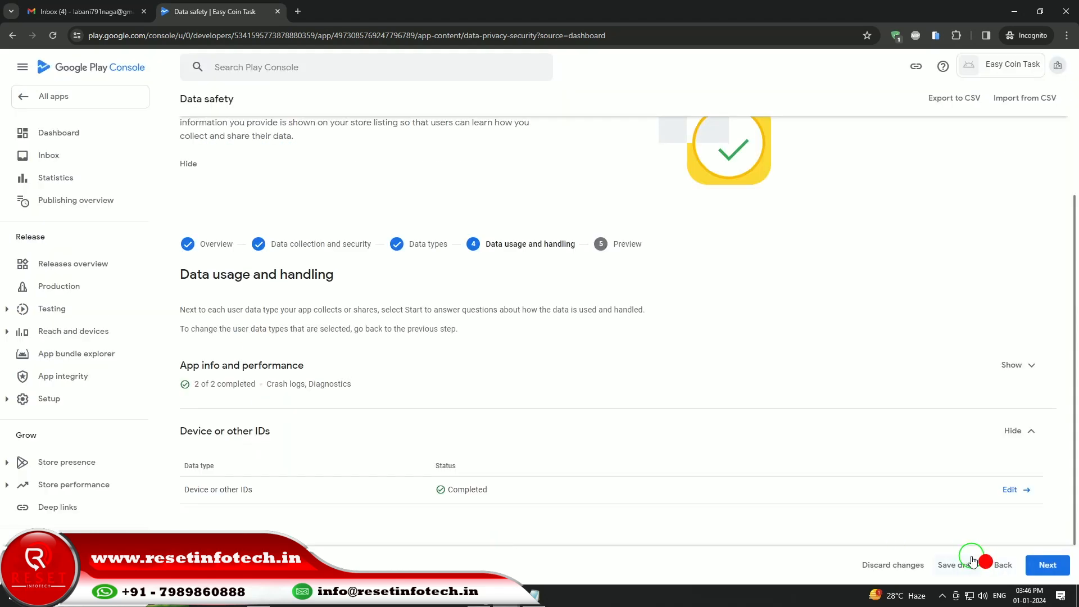
{"action": "left_click", "coordinate": [1046, 565]}
{"action": "scroll", "coordinate": [987, 444], "scroll_direction": "down", "scroll_amount": 15}
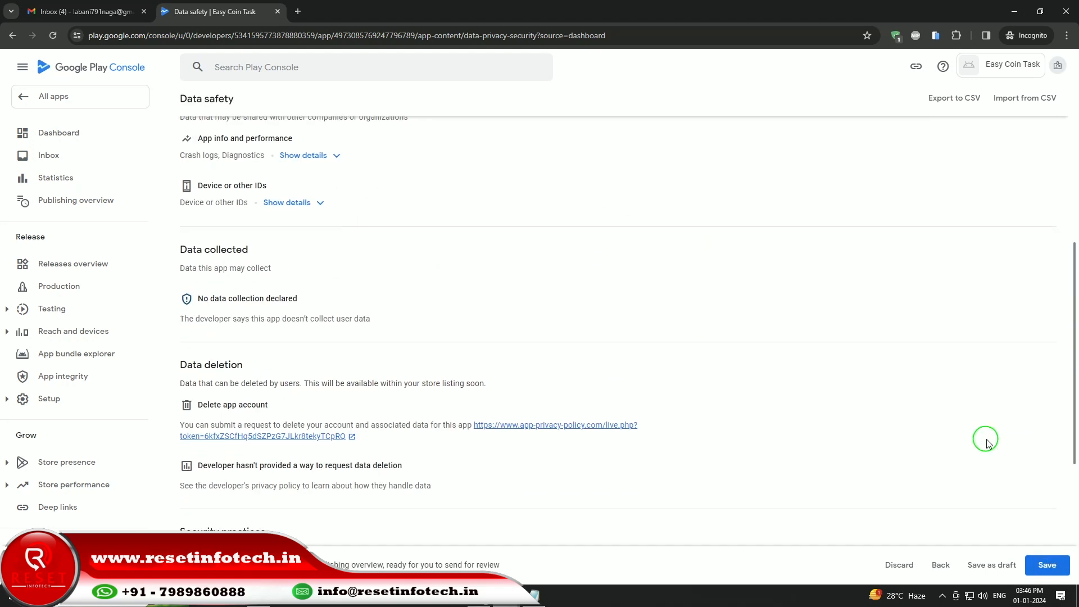
{"action": "left_click", "coordinate": [1046, 564]}
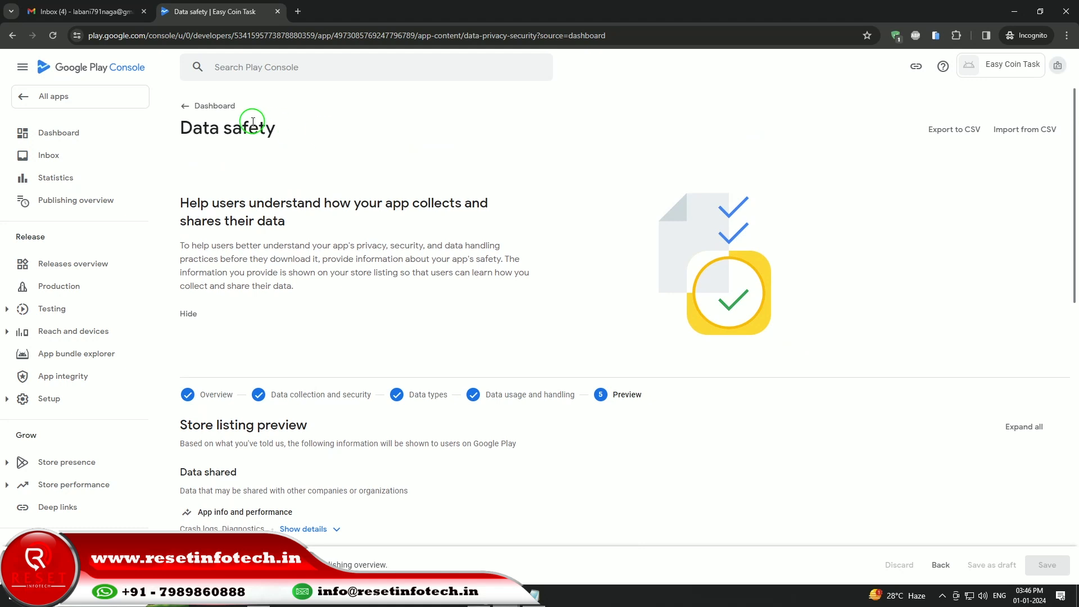
From the dashboard, answer No in the Government apps questionnaire and save
{"action": "left_click", "coordinate": [191, 112]}
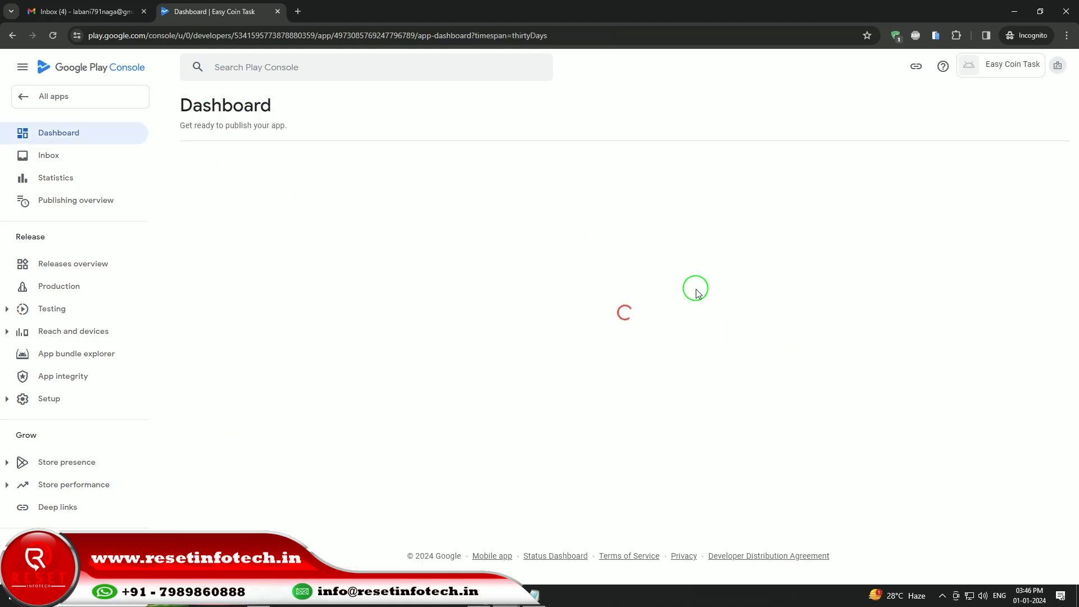
{"action": "scroll", "coordinate": [696, 292], "scroll_direction": "down", "scroll_amount": 6}
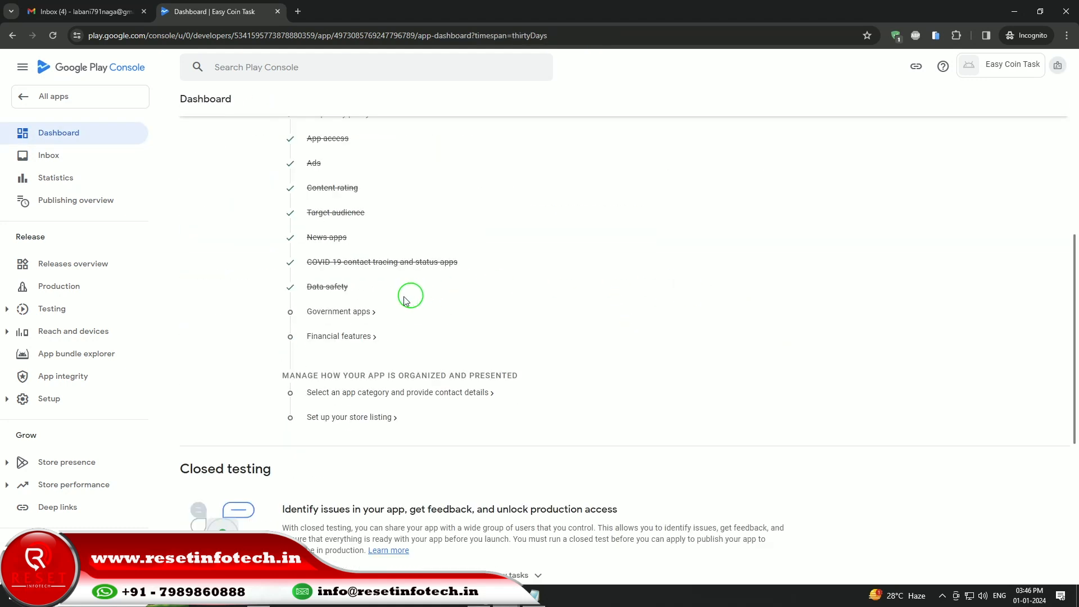
{"action": "left_click", "coordinate": [340, 312]}
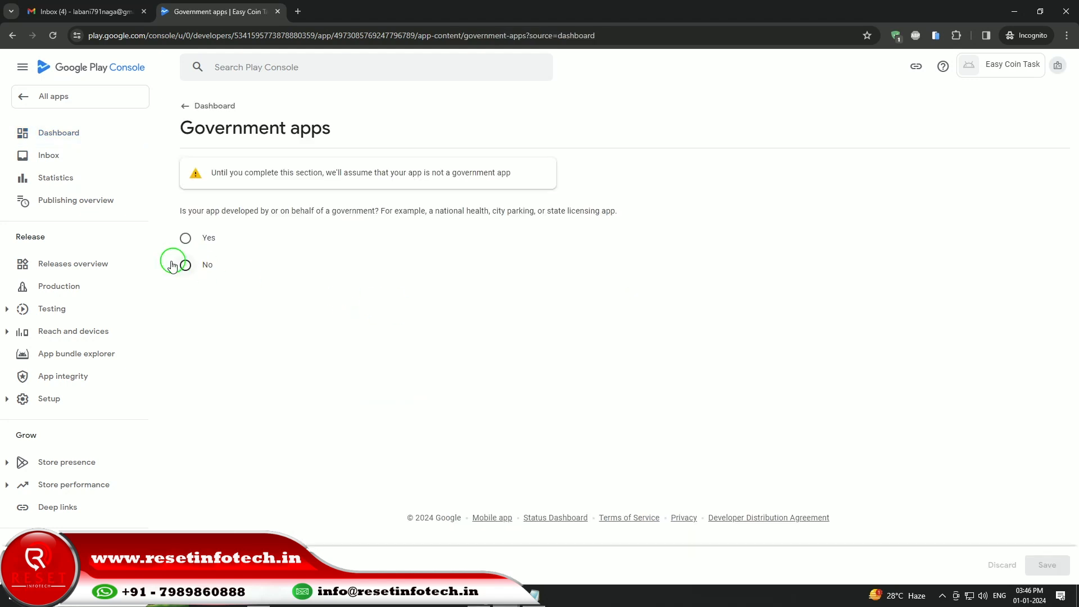
{"action": "left_click", "coordinate": [186, 267]}
{"action": "left_click", "coordinate": [1047, 579]}
{"action": "left_click", "coordinate": [253, 201]}
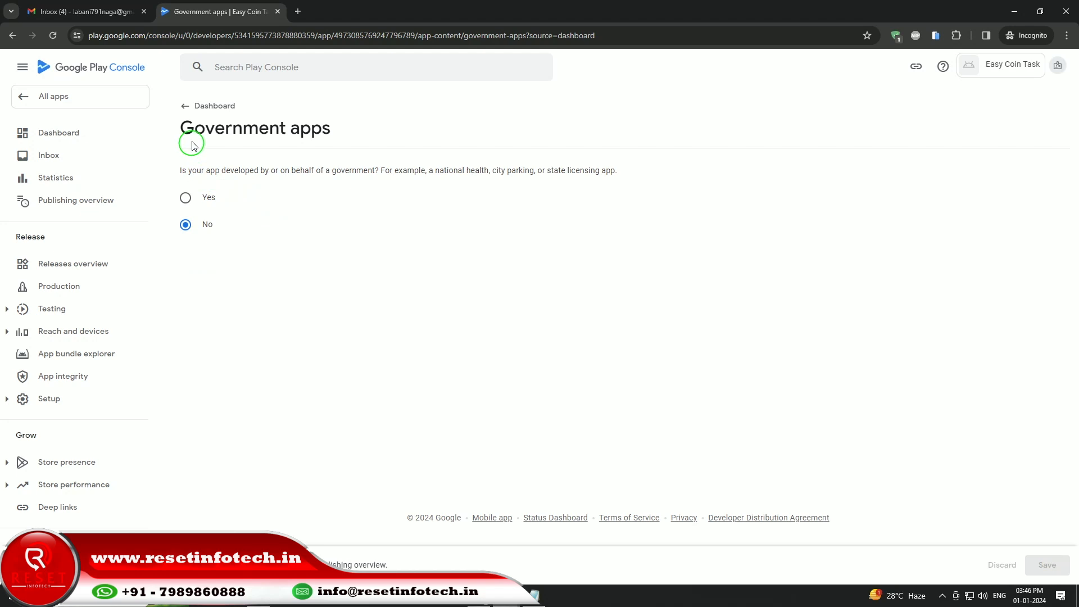
Declare that the app provides no financial features, save, and return to the dashboard
{"action": "left_click", "coordinate": [189, 107]}
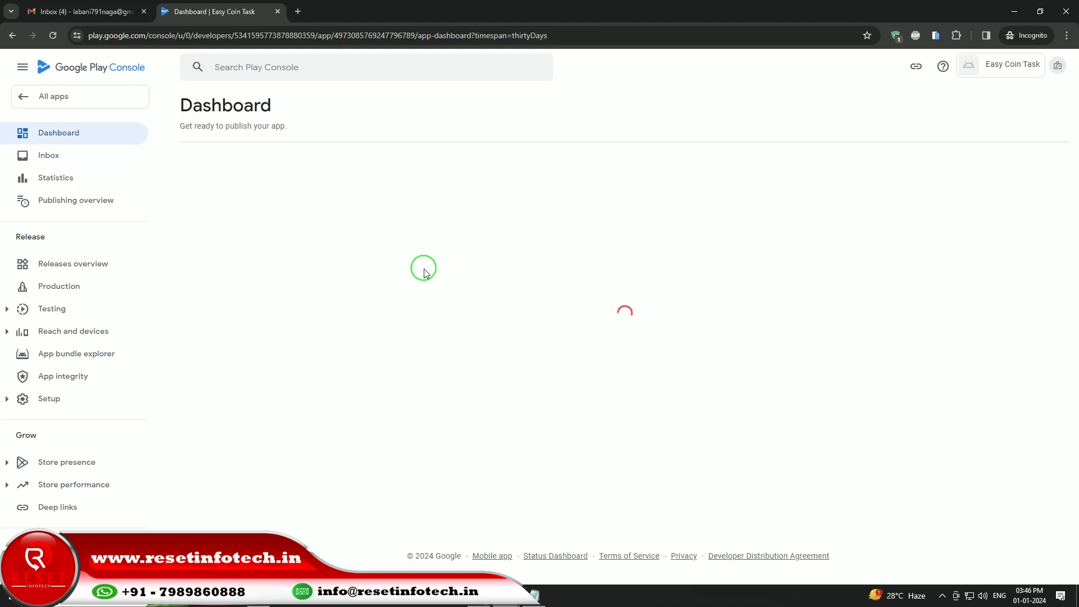
{"action": "scroll", "coordinate": [421, 268], "scroll_direction": "down", "scroll_amount": 8}
{"action": "left_click", "coordinate": [344, 221]}
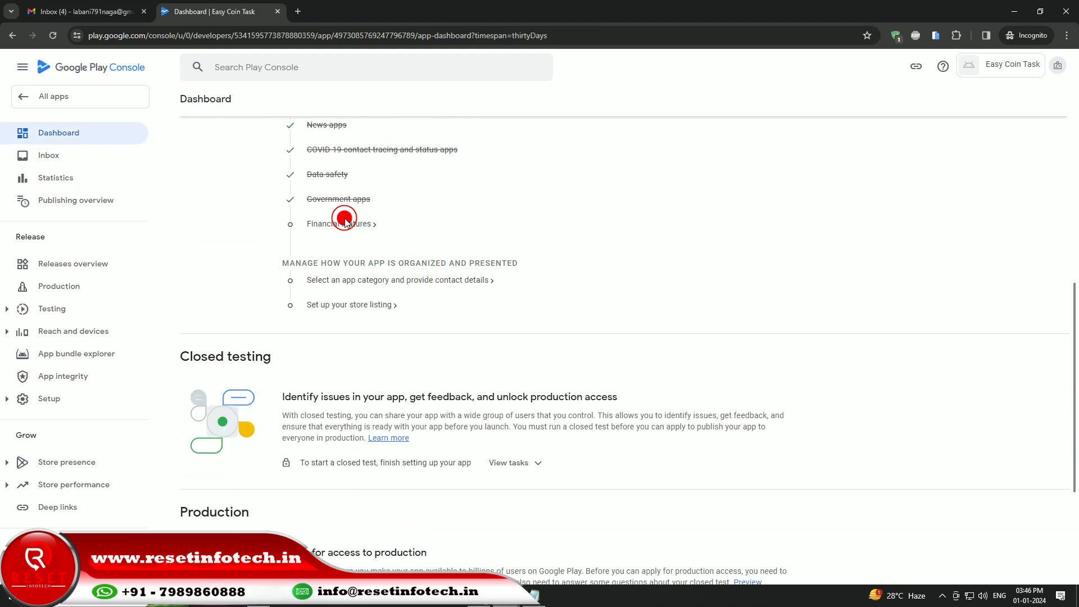
{"action": "scroll", "coordinate": [360, 258], "scroll_direction": "down", "scroll_amount": 10}
{"action": "left_click", "coordinate": [184, 420]}
{"action": "left_click", "coordinate": [1049, 566]}
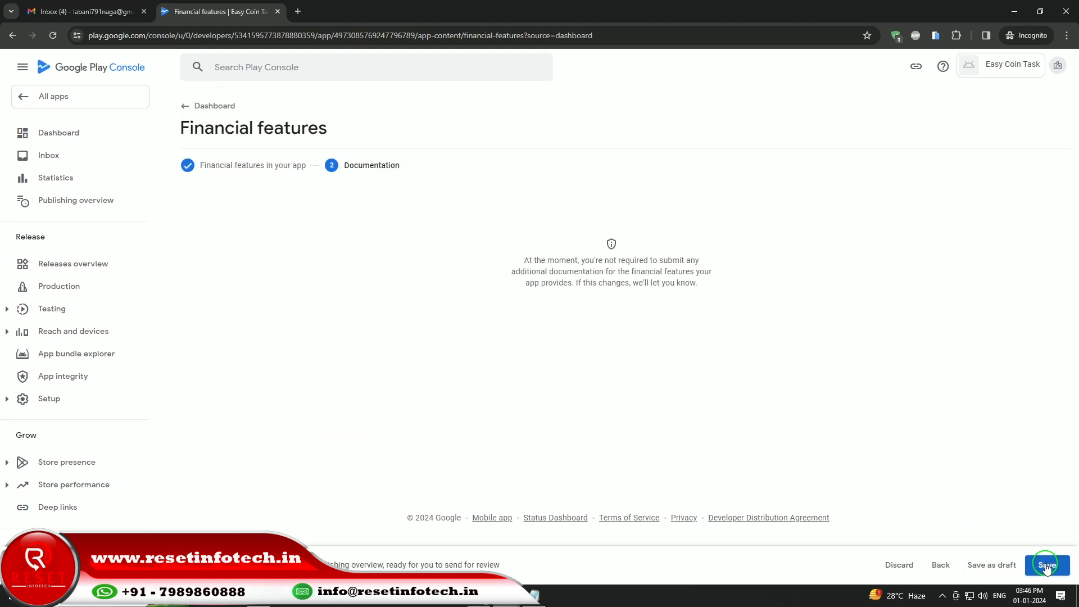
{"action": "left_click", "coordinate": [1046, 566]}
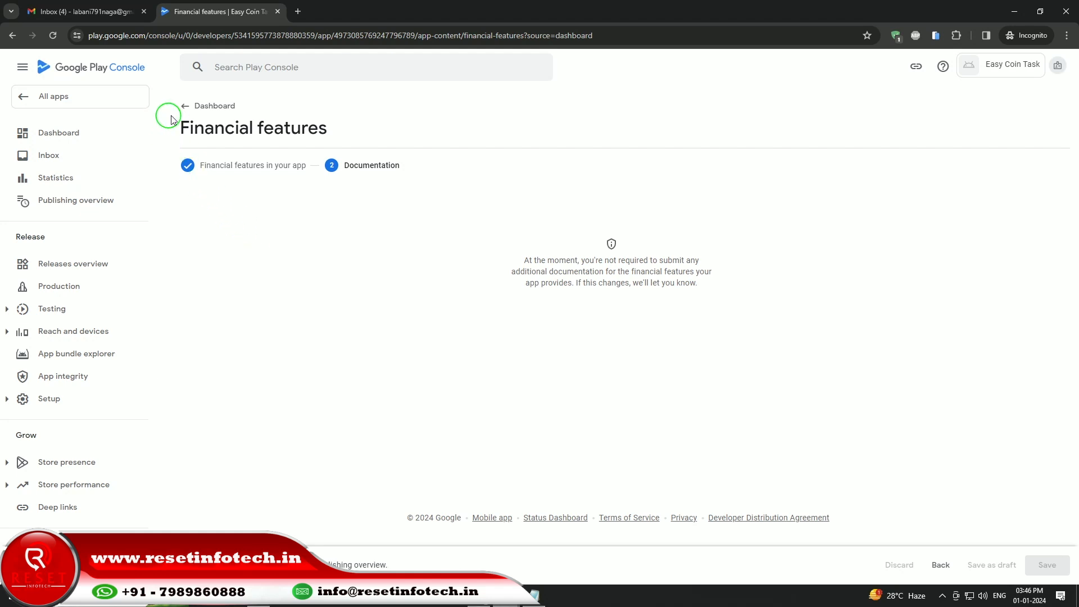
{"action": "left_click", "coordinate": [186, 106]}
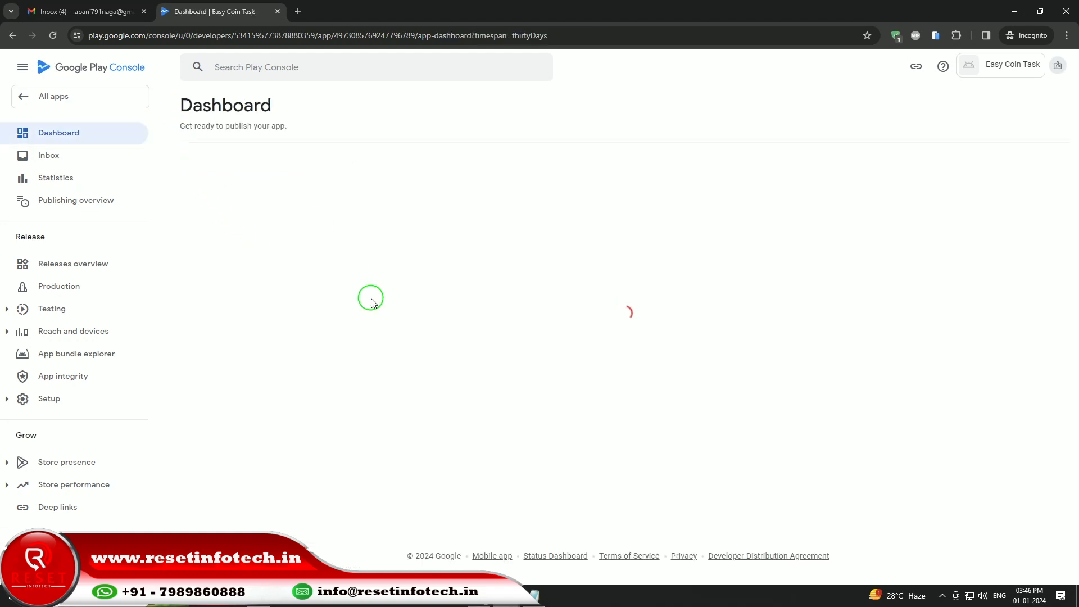
{"action": "scroll", "coordinate": [396, 294], "scroll_direction": "down", "scroll_amount": 6}
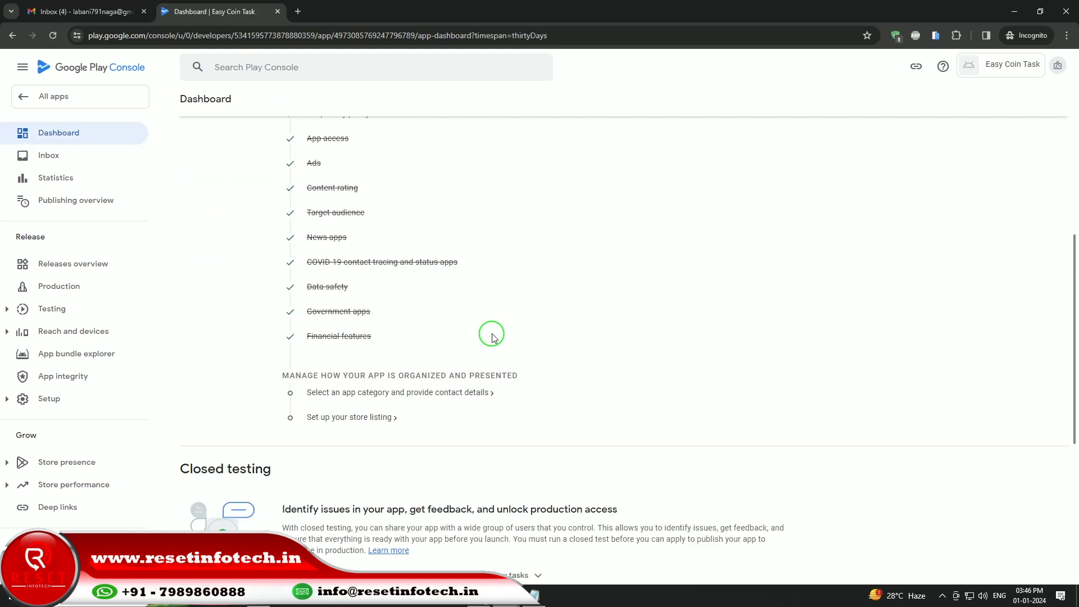
Edit the app category in Store settings and save Entertainment as the initial choice
{"action": "left_click", "coordinate": [389, 397]}
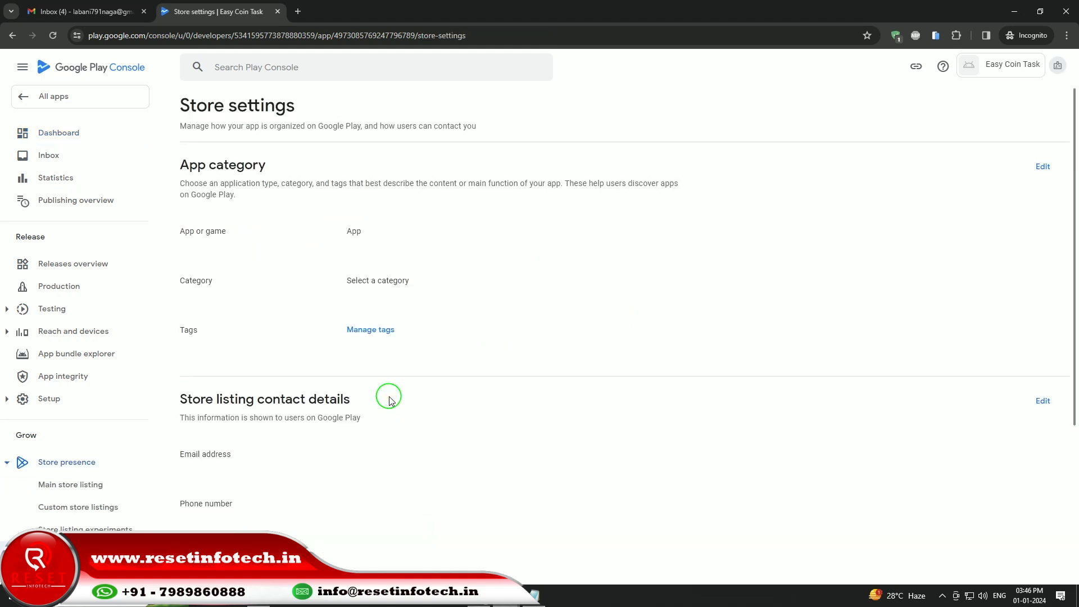
{"action": "left_click", "coordinate": [1042, 167]}
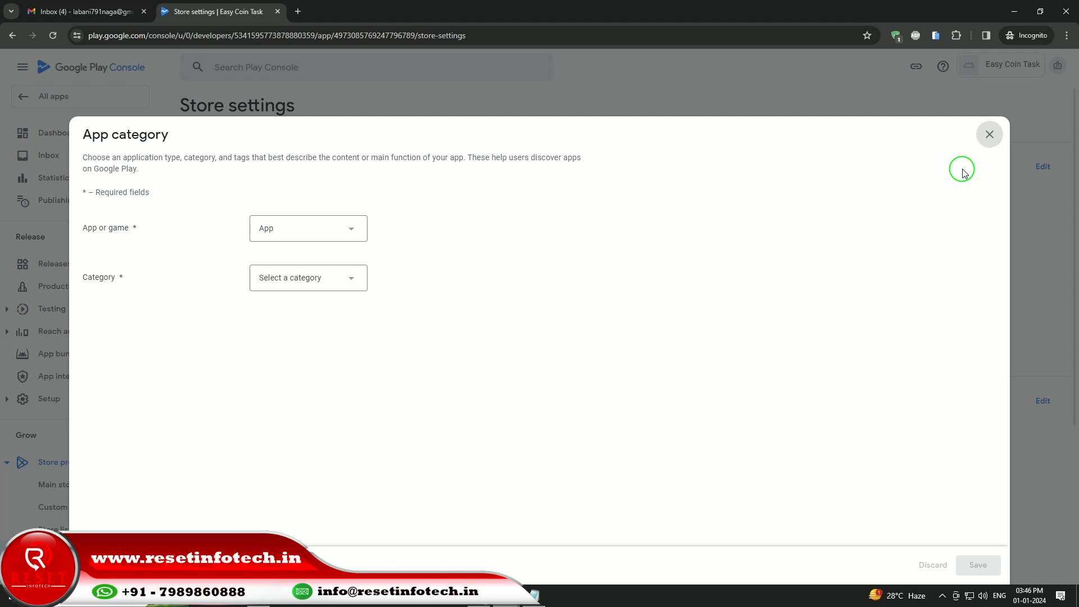
{"action": "left_click", "coordinate": [335, 280]}
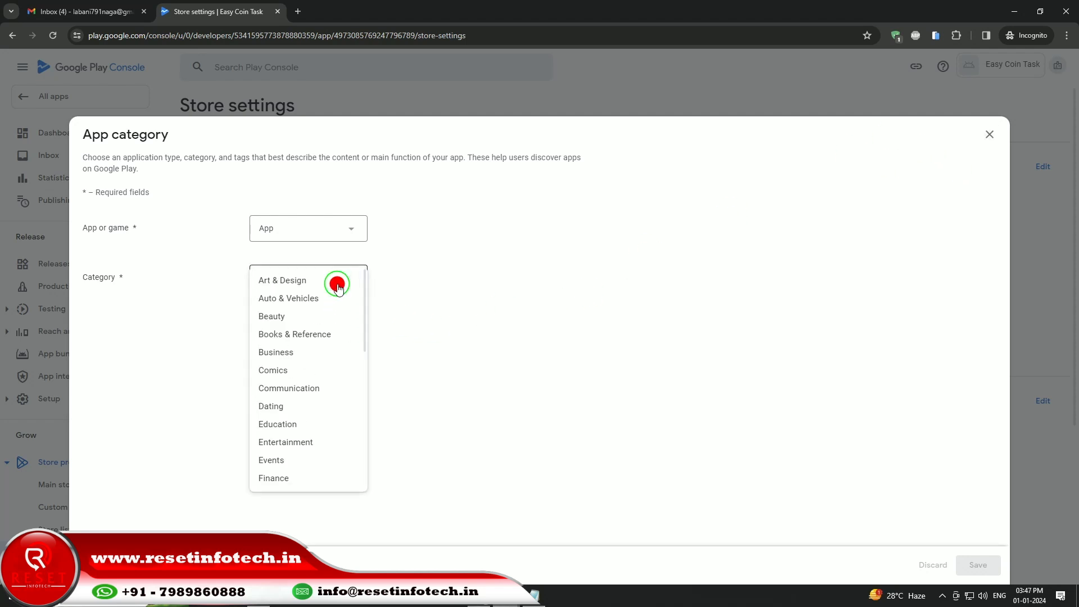
{"action": "scroll", "coordinate": [338, 421], "scroll_direction": "down", "scroll_amount": 3}
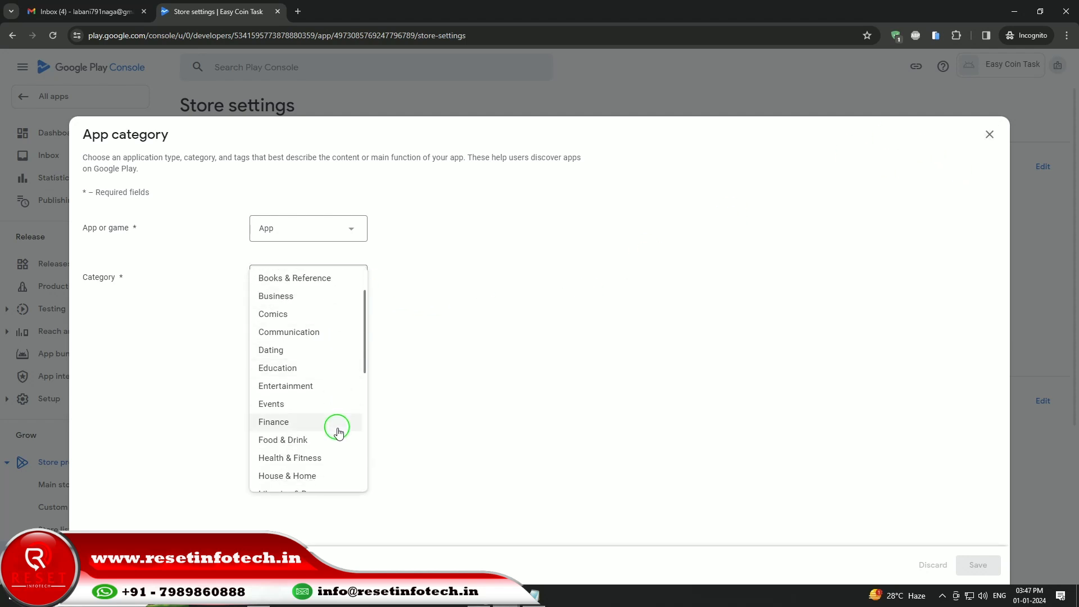
{"action": "scroll", "coordinate": [338, 434], "scroll_direction": "down", "scroll_amount": 4}
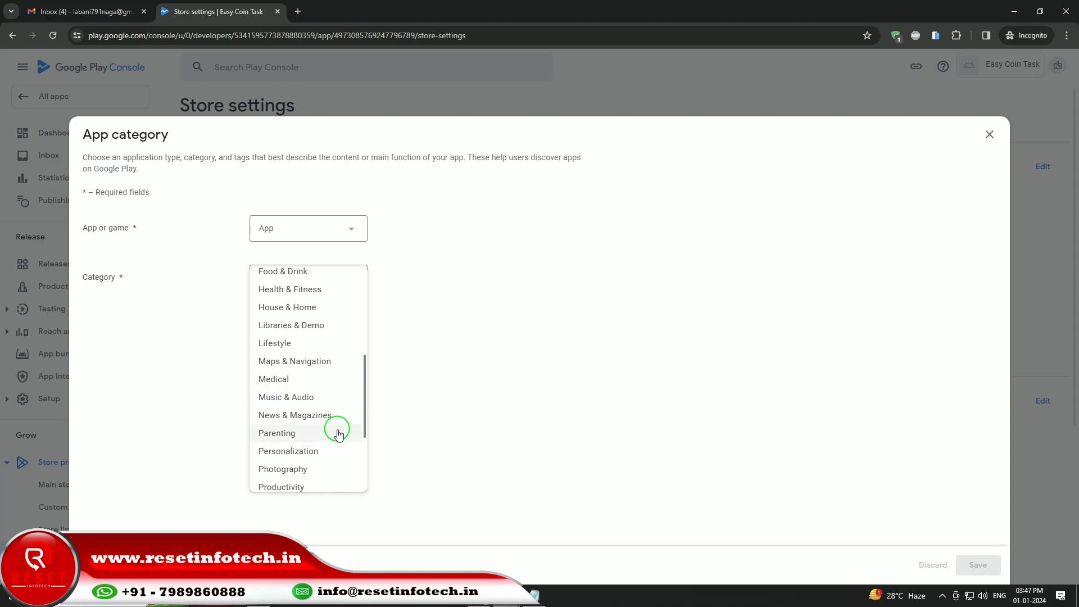
{"action": "scroll", "coordinate": [338, 434], "scroll_direction": "up", "scroll_amount": 4}
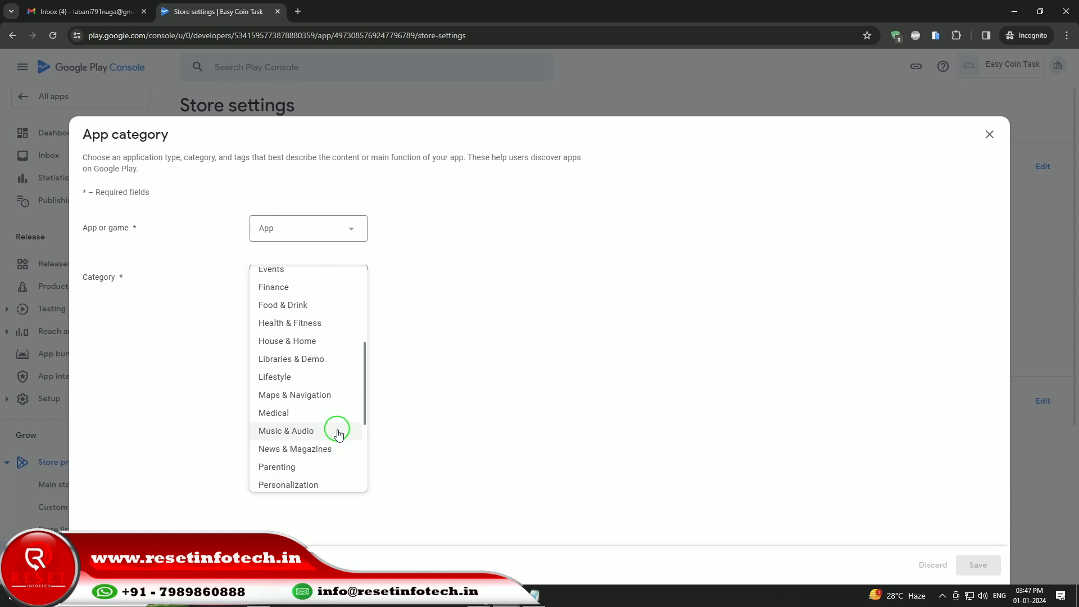
{"action": "scroll", "coordinate": [338, 434], "scroll_direction": "up", "scroll_amount": 1}
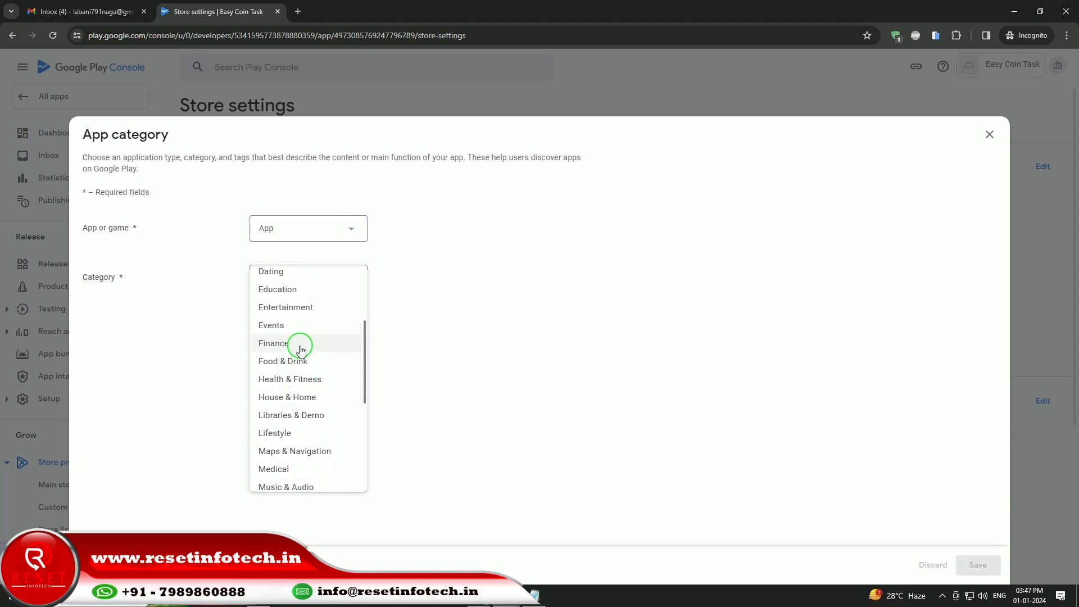
{"action": "left_click", "coordinate": [305, 307]}
{"action": "left_click", "coordinate": [1000, 565]}
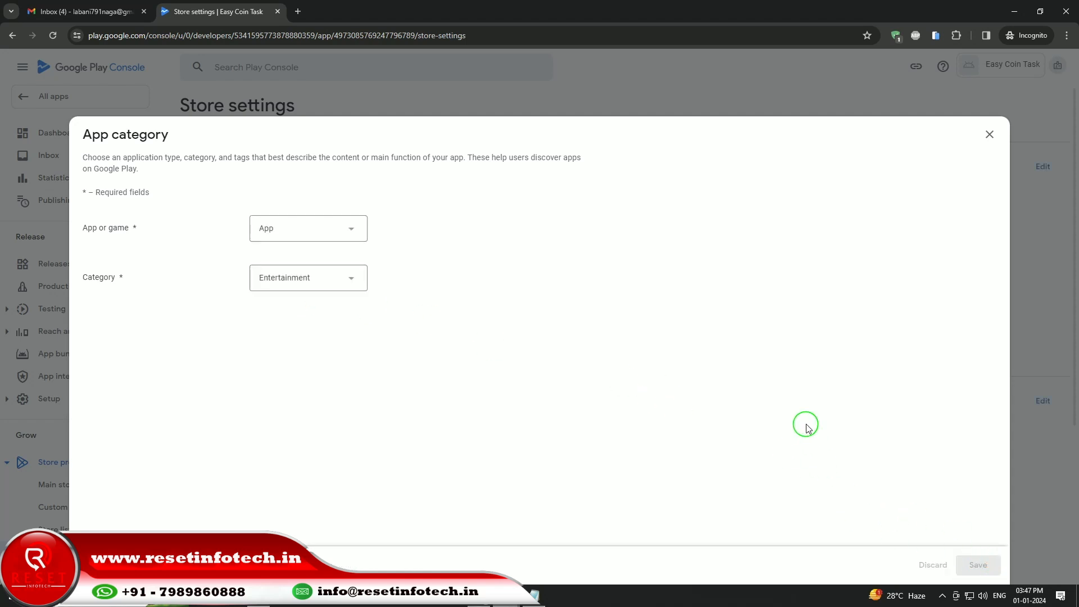
Change the app category to Finance, save it, and close the form
{"action": "left_click", "coordinate": [317, 271]}
{"action": "left_click", "coordinate": [301, 344]}
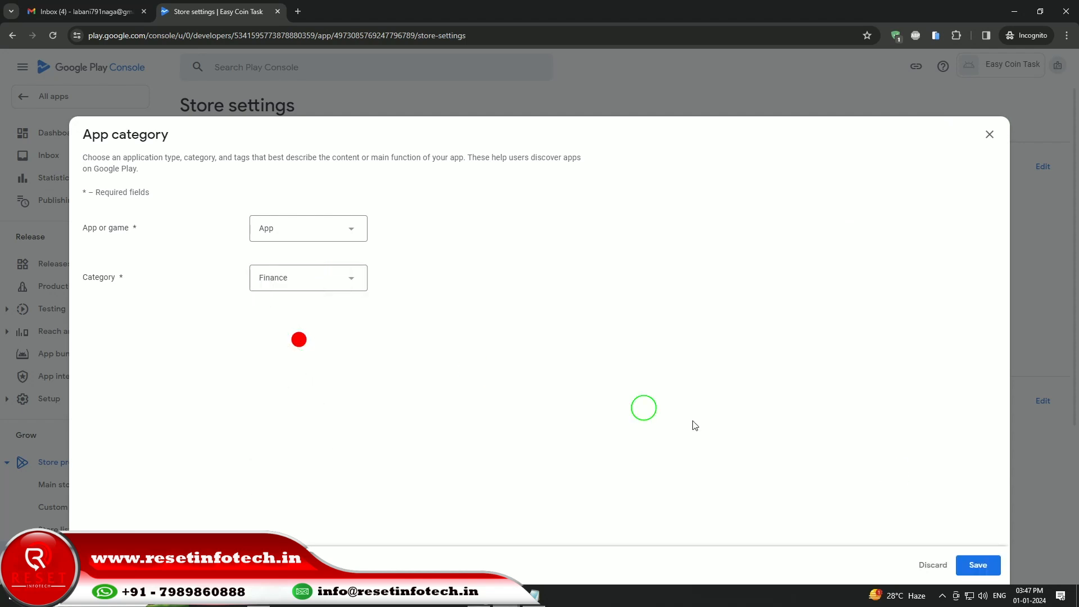
{"action": "left_click", "coordinate": [987, 569]}
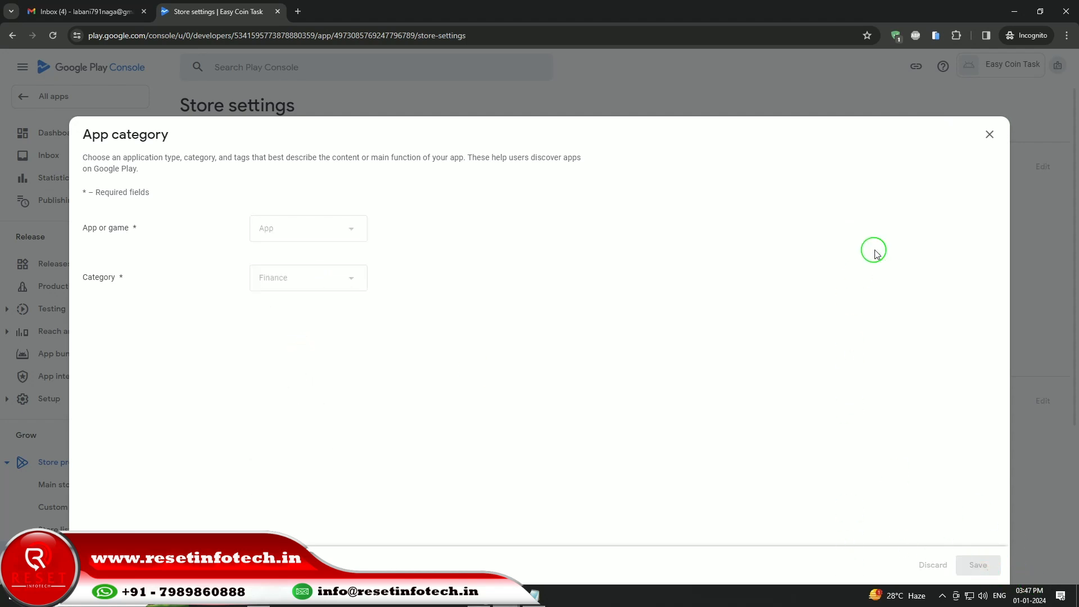
{"action": "left_click", "coordinate": [989, 134]}
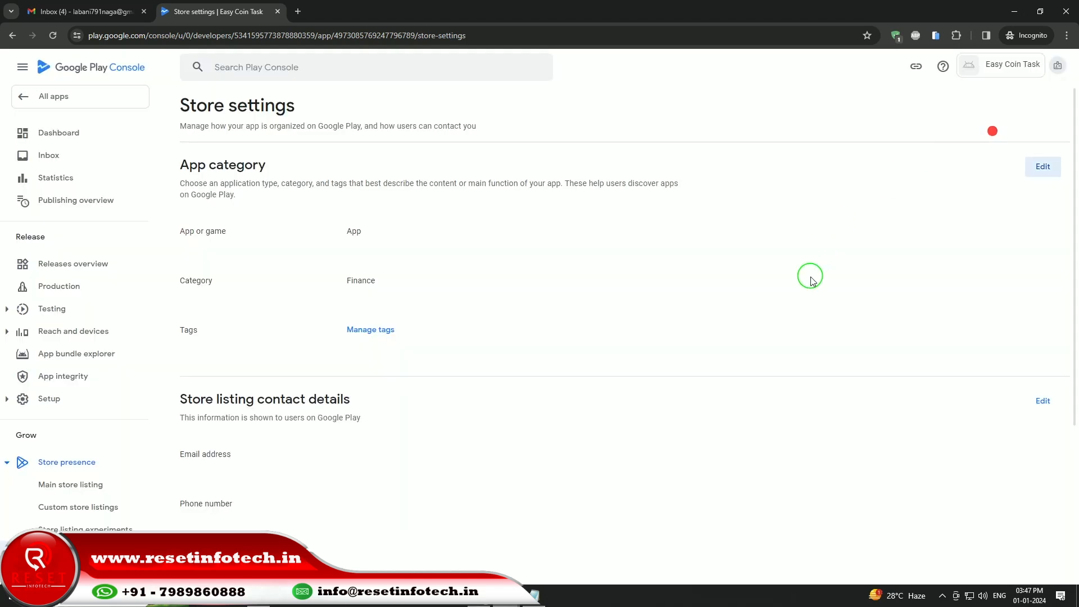
{"action": "left_click", "coordinate": [374, 329]}
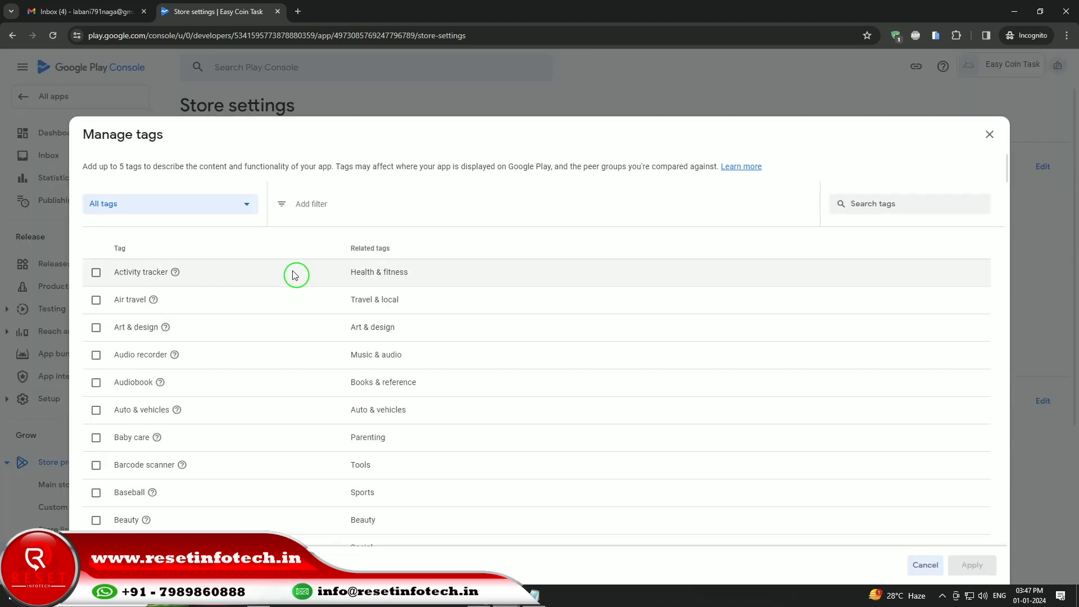
Filter the tag list to the Finance category and apply the Personal finance tag
{"action": "left_click", "coordinate": [282, 205]}
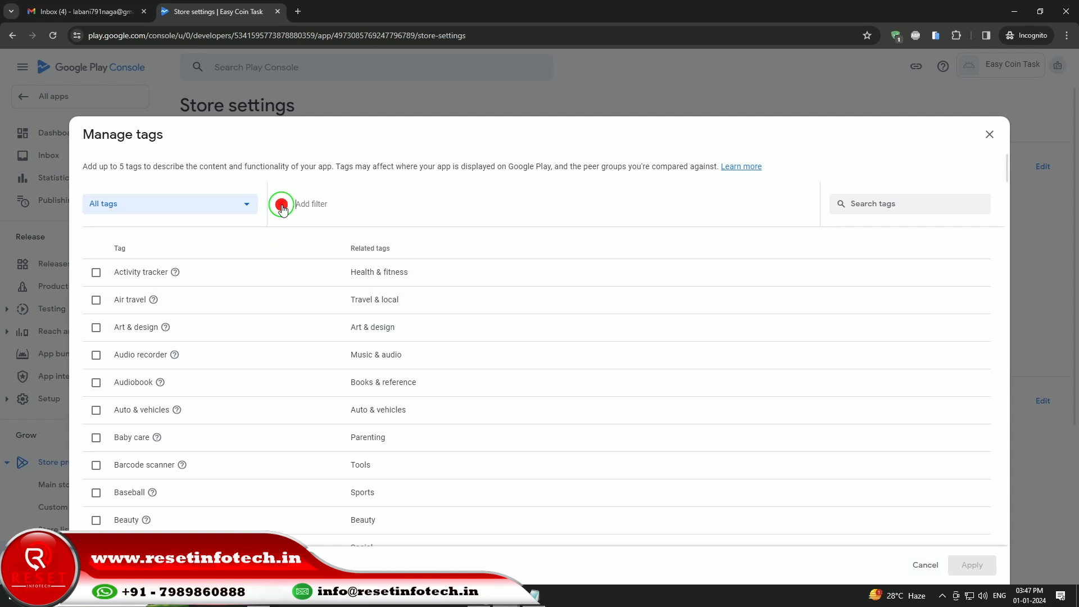
{"action": "left_click", "coordinate": [288, 209]}
{"action": "left_click", "coordinate": [331, 230]}
{"action": "scroll", "coordinate": [397, 366], "scroll_direction": "down", "scroll_amount": 5}
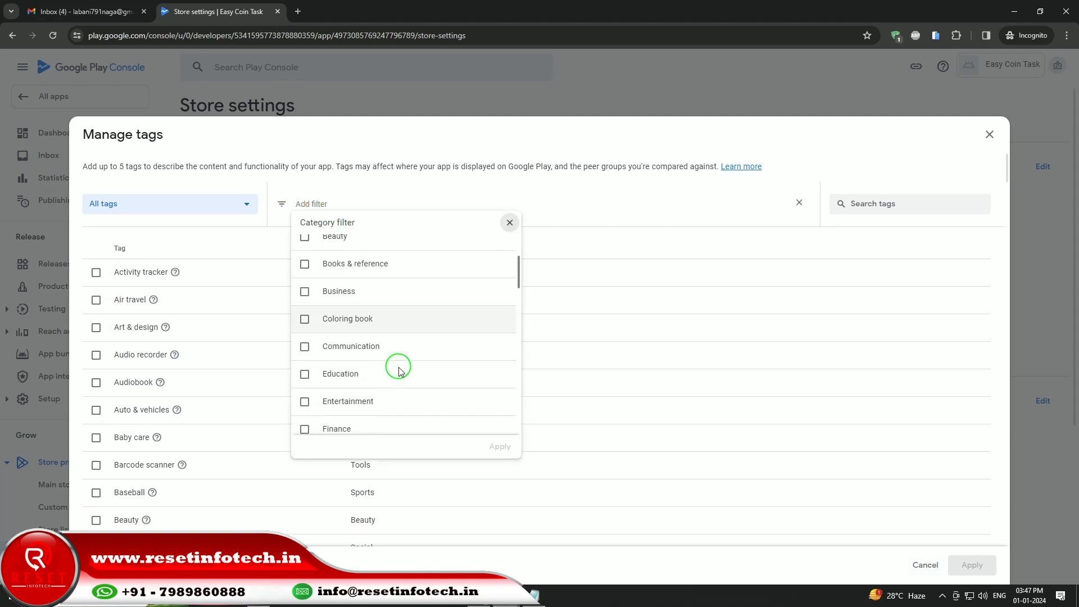
{"action": "left_click", "coordinate": [313, 324]}
{"action": "left_click", "coordinate": [501, 446]}
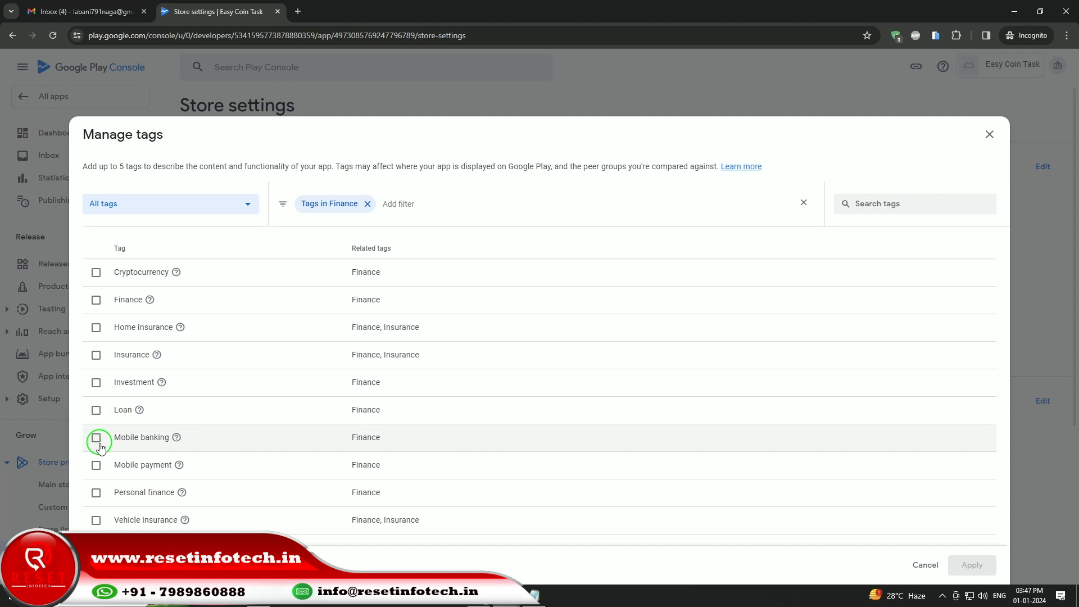
{"action": "left_click", "coordinate": [93, 493]}
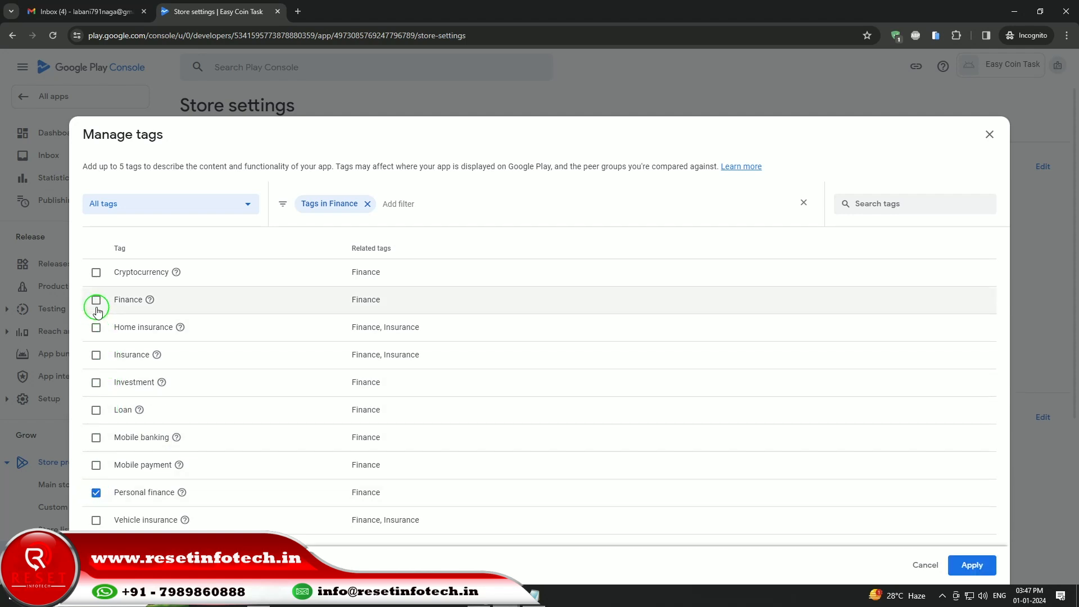
{"action": "left_click", "coordinate": [971, 567]}
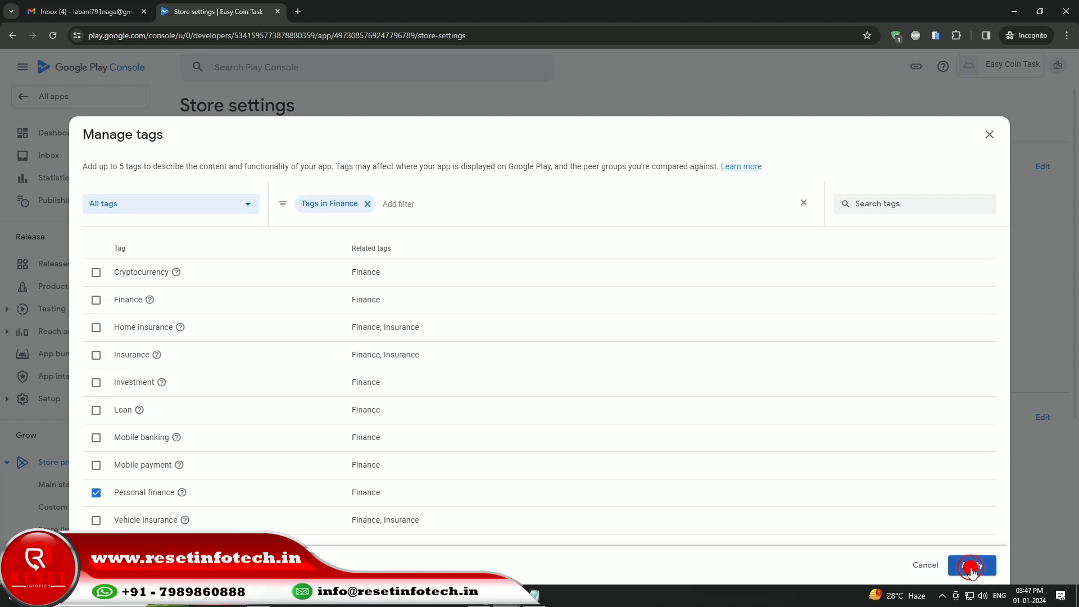
Open the Store listing contact details form for editing
{"action": "scroll", "coordinate": [896, 512], "scroll_direction": "down", "scroll_amount": 3}
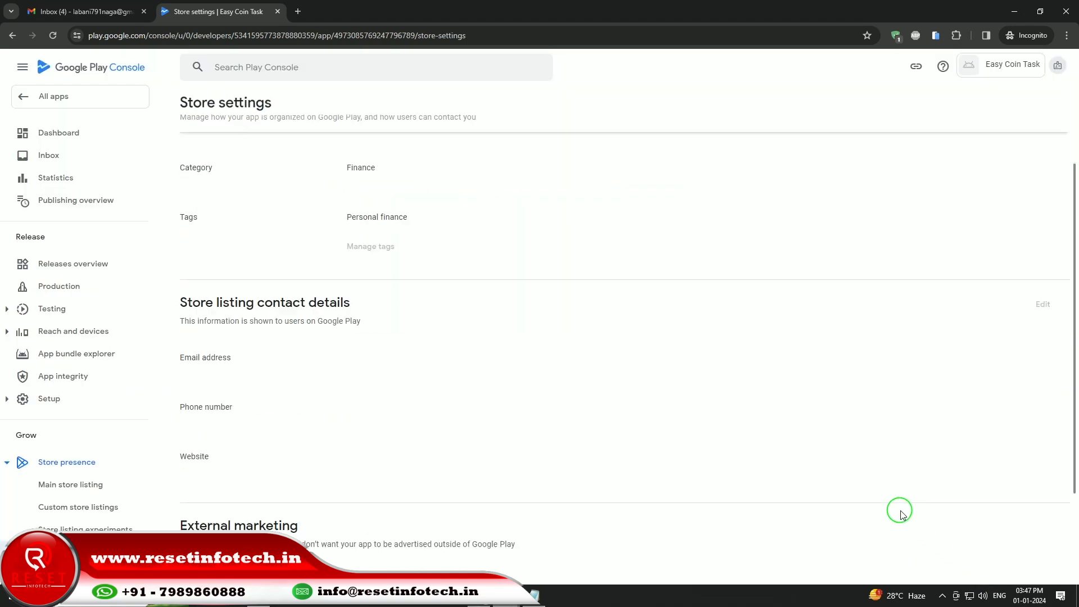
{"action": "left_click", "coordinate": [1043, 248]}
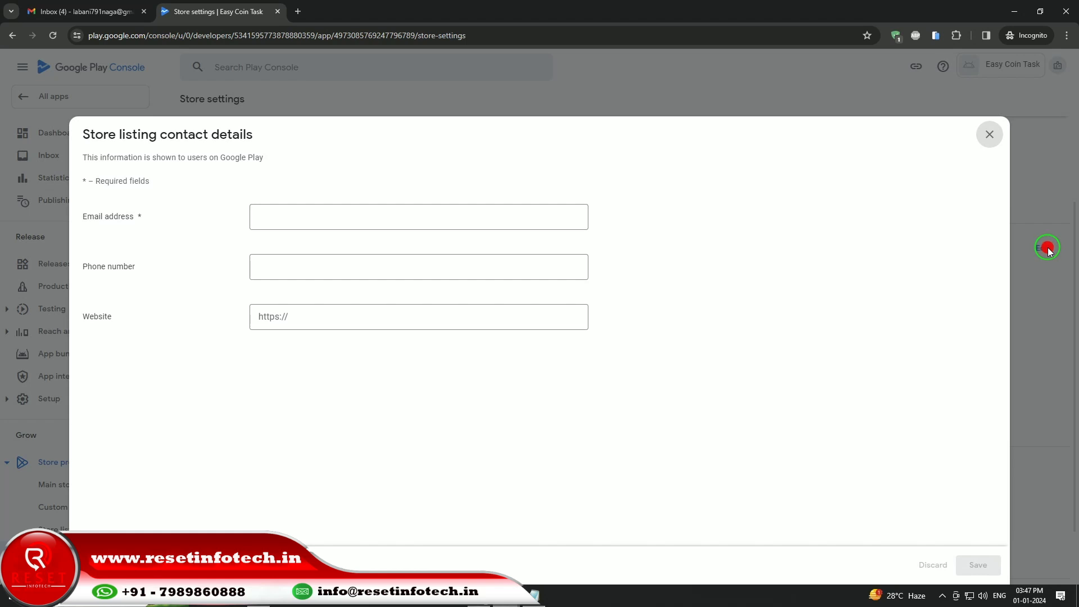
{"action": "left_click", "coordinate": [538, 597]}
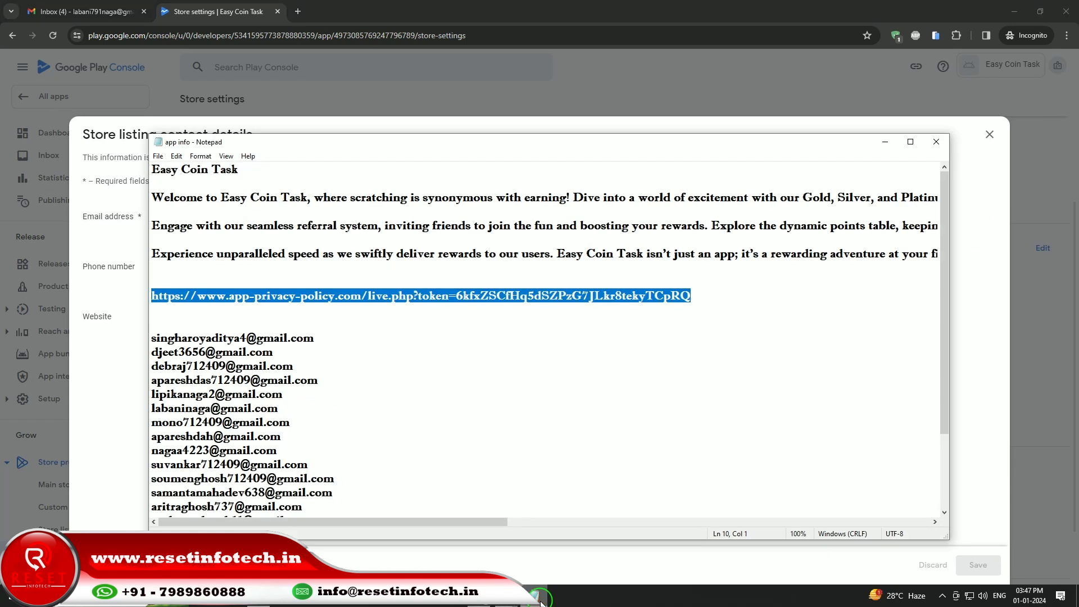
{"action": "scroll", "coordinate": [482, 400], "scroll_direction": "down", "scroll_amount": 2}
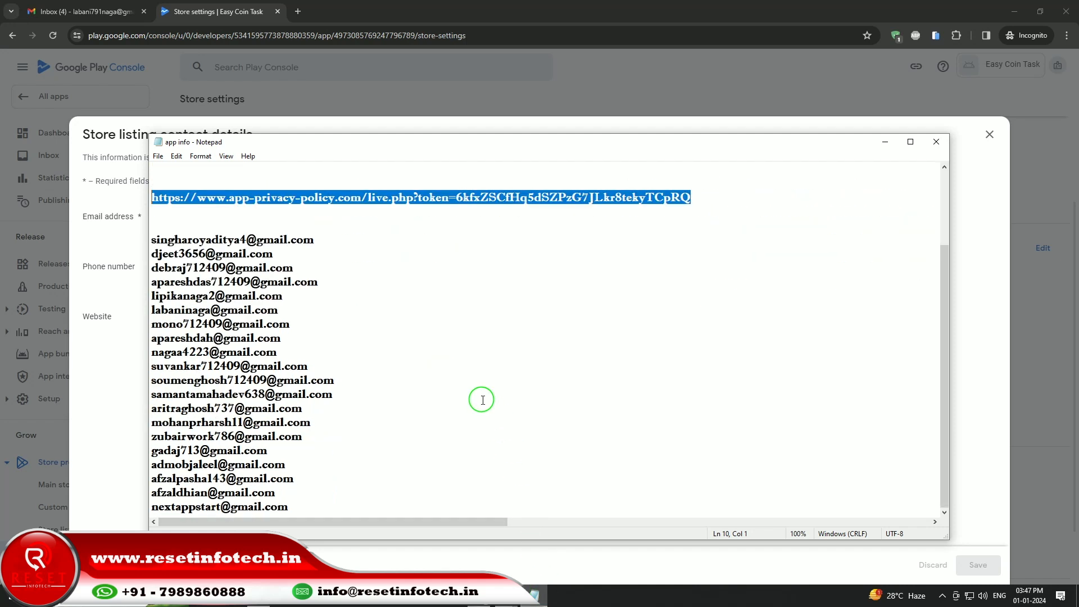
{"action": "scroll", "coordinate": [482, 400], "scroll_direction": "up", "scroll_amount": 2}
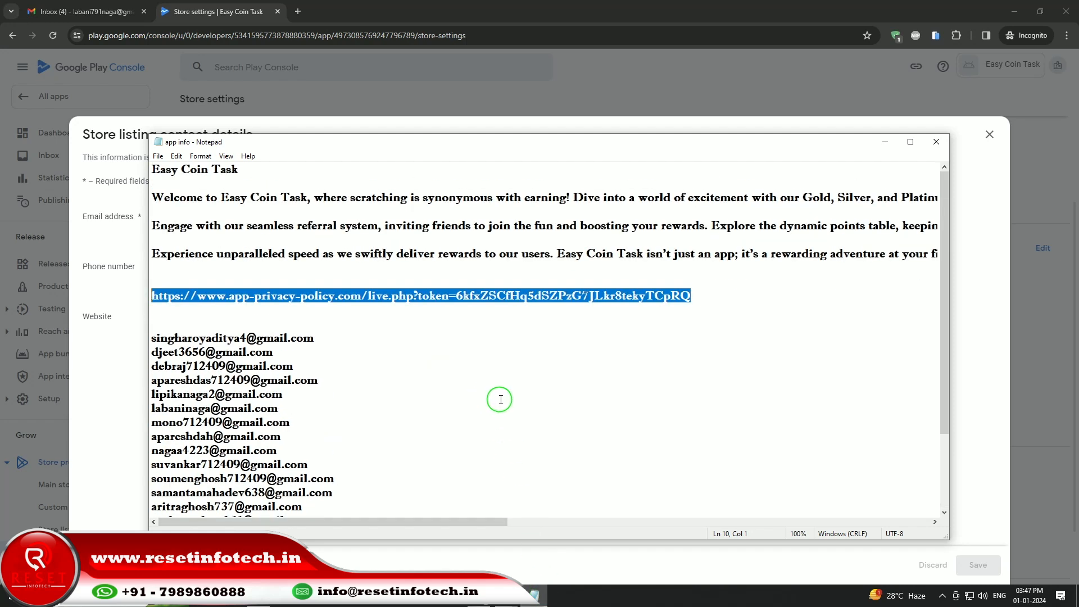
Copy the signed-in account's Gmail address from Gmail and focus the Email address field
{"action": "left_click", "coordinate": [89, 11]}
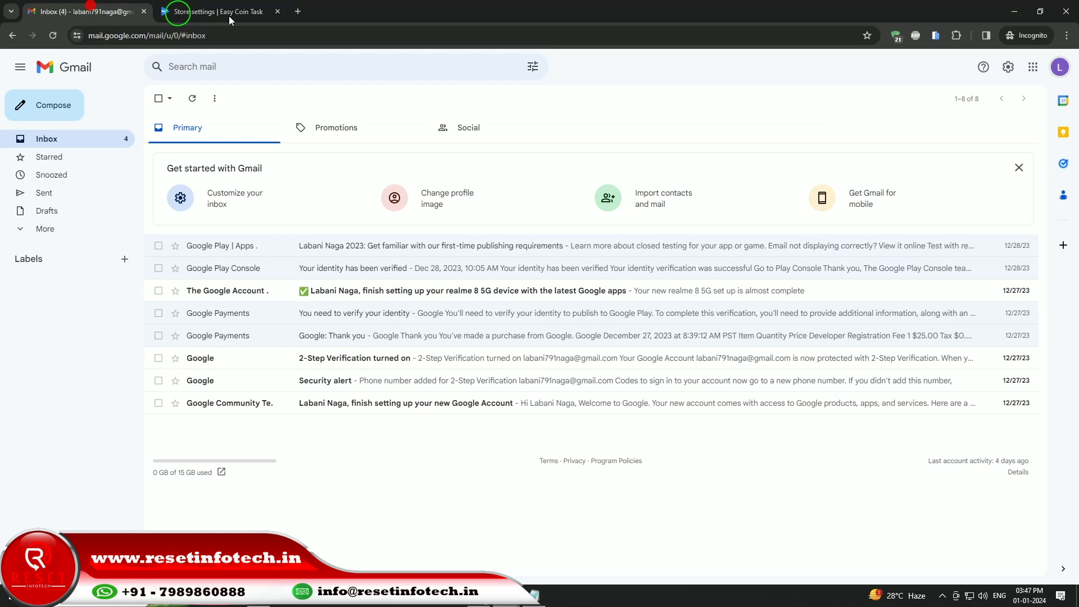
{"action": "left_click", "coordinate": [1059, 65]}
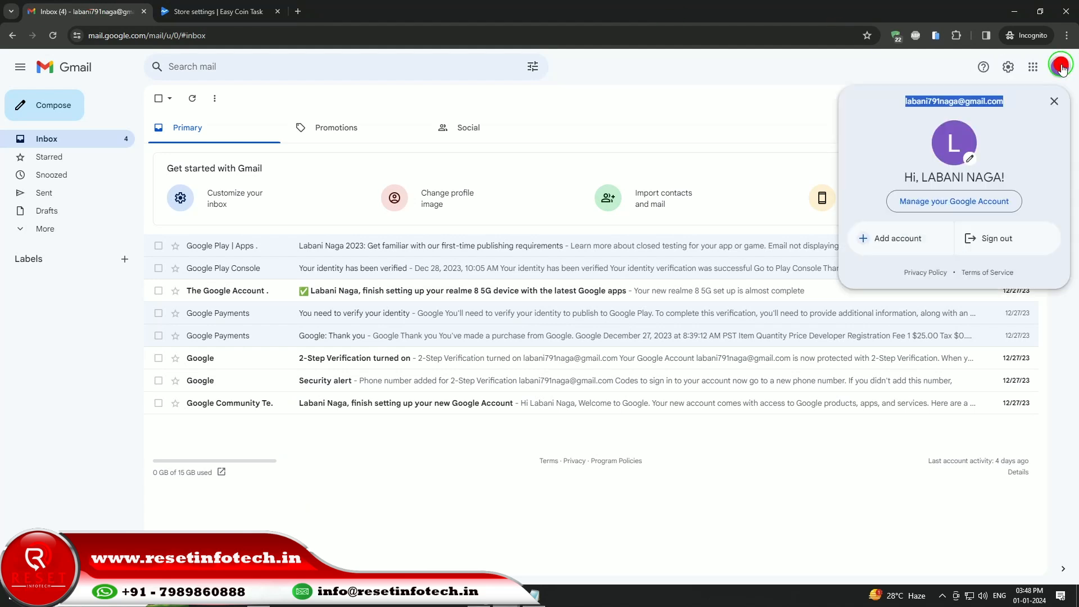
{"action": "right_click", "coordinate": [925, 102]}
{"action": "left_click", "coordinate": [828, 115]}
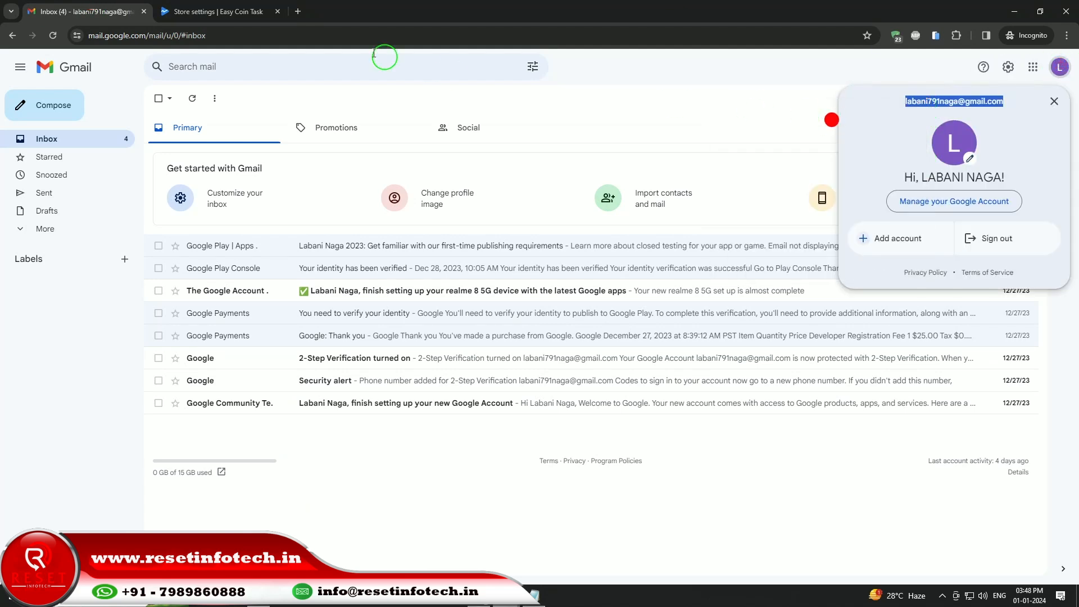
{"action": "left_click", "coordinate": [228, 11]}
{"action": "left_click", "coordinate": [334, 223]}
Paste the account's Gmail address as the contact email, save, and return to All apps
{"action": "right_click", "coordinate": [335, 224]}
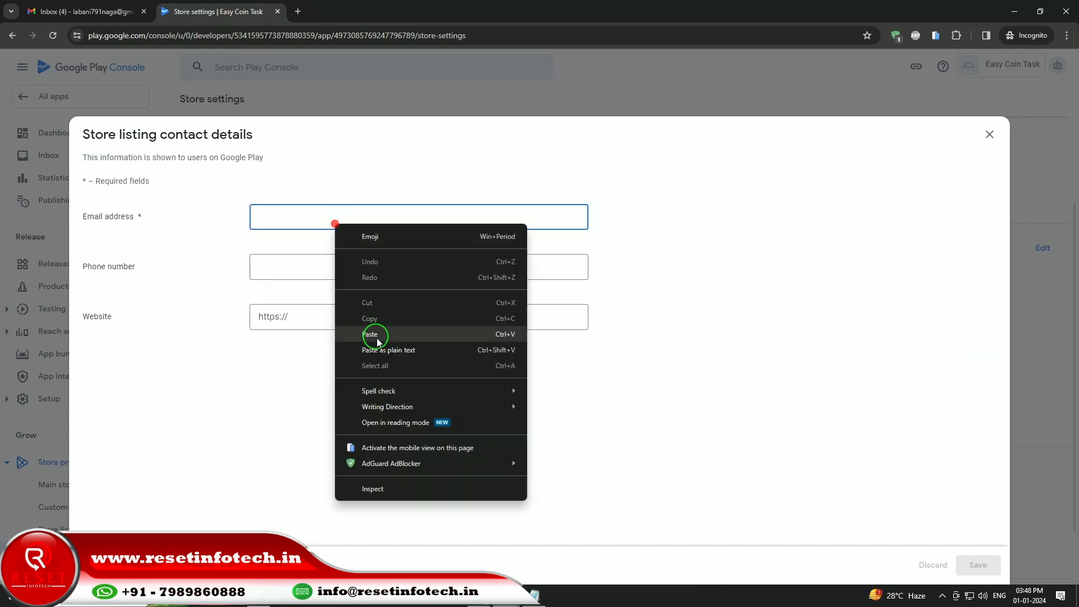
{"action": "left_click", "coordinate": [378, 339]}
{"action": "left_click", "coordinate": [978, 564]}
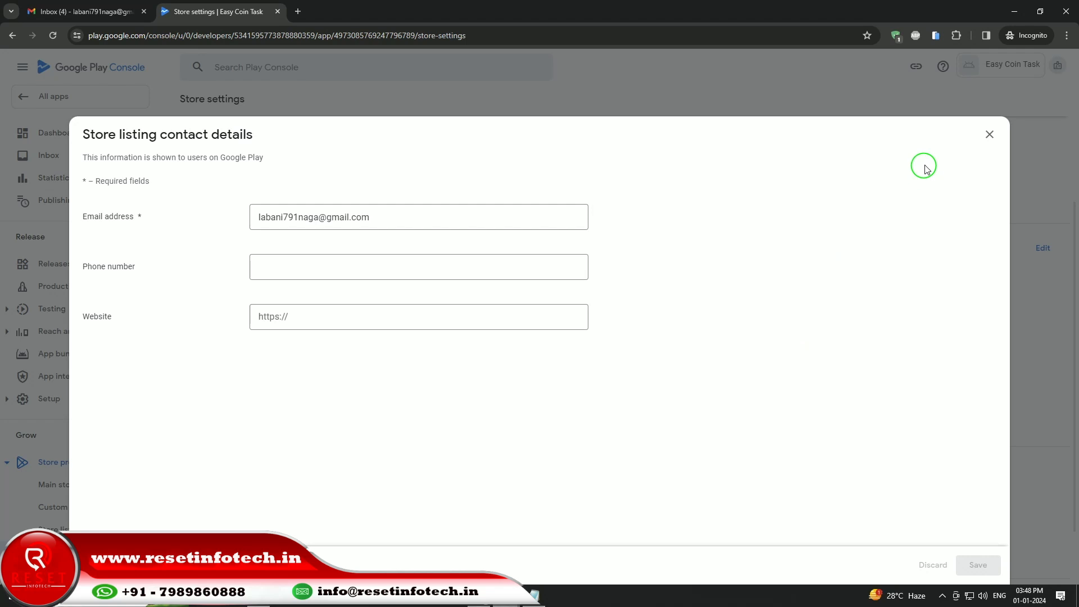
{"action": "left_click", "coordinate": [986, 134]}
{"action": "scroll", "coordinate": [691, 303], "scroll_direction": "down", "scroll_amount": 1}
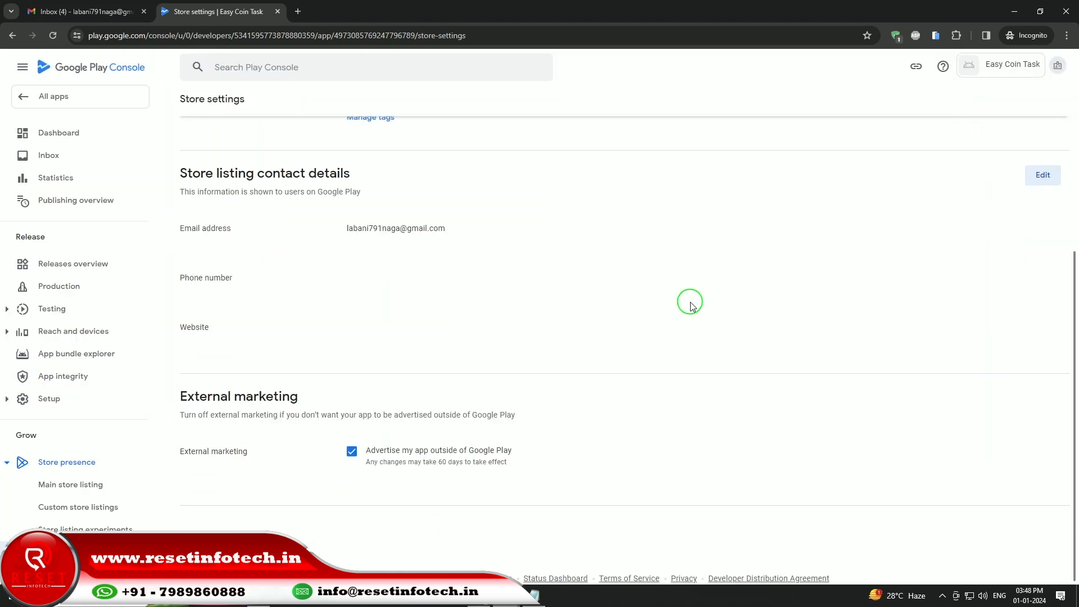
{"action": "scroll", "coordinate": [922, 381], "scroll_direction": "up", "scroll_amount": 4}
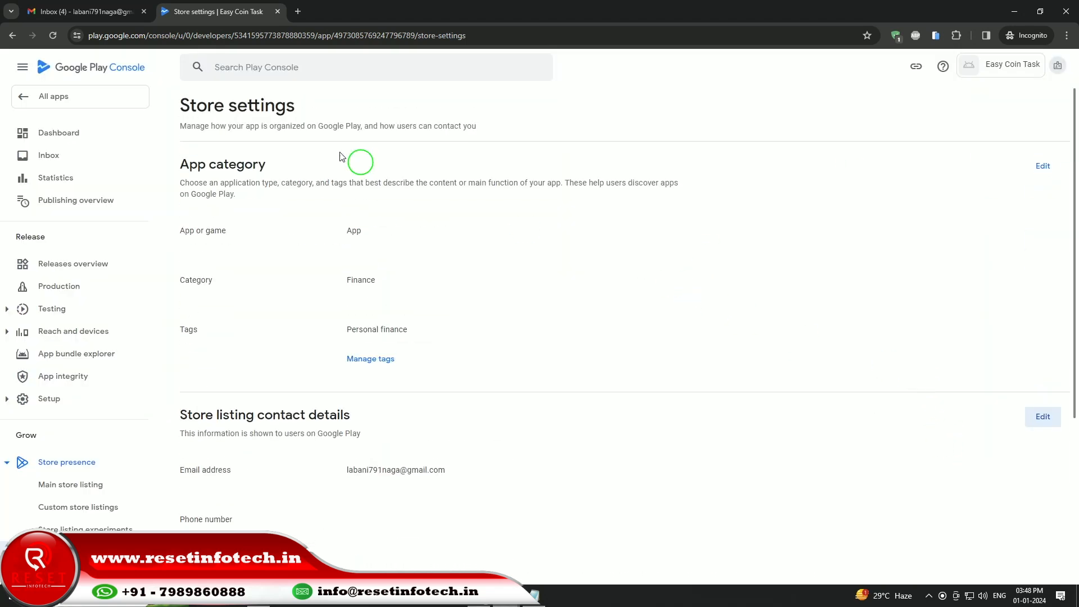
{"action": "left_click", "coordinate": [85, 96]}
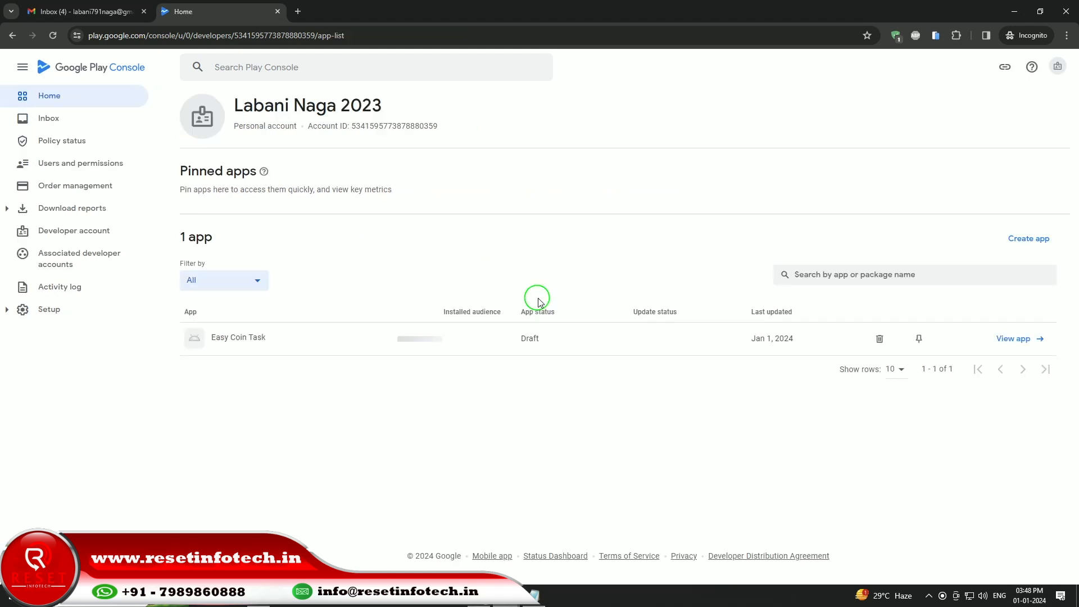
Open the Easy Coin Task dashboard and start setting up the main store listing
{"action": "left_click", "coordinate": [301, 337]}
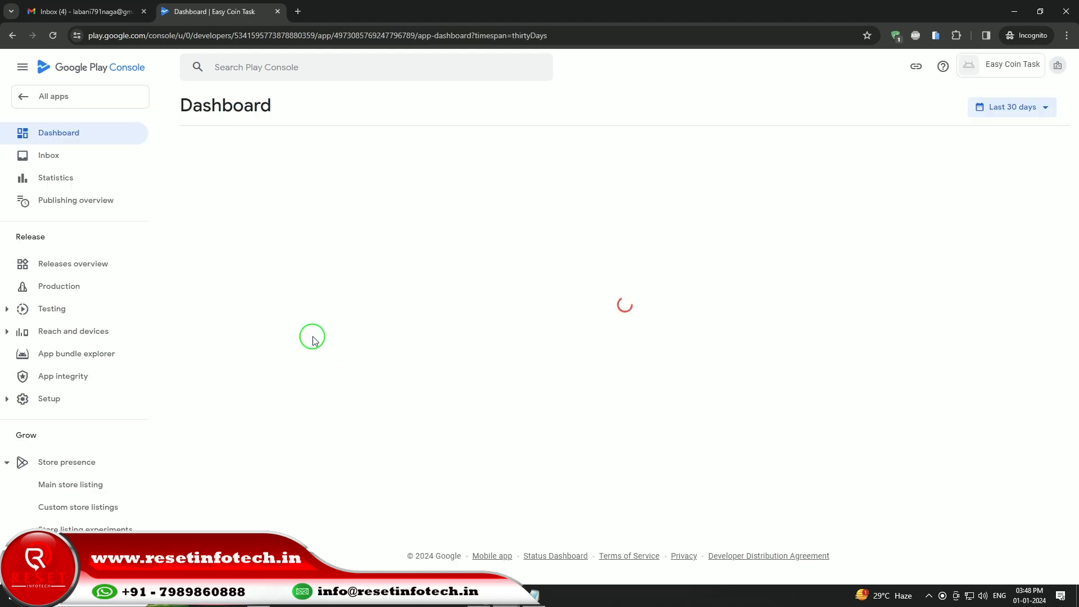
{"action": "scroll", "coordinate": [313, 337], "scroll_direction": "down", "scroll_amount": 5}
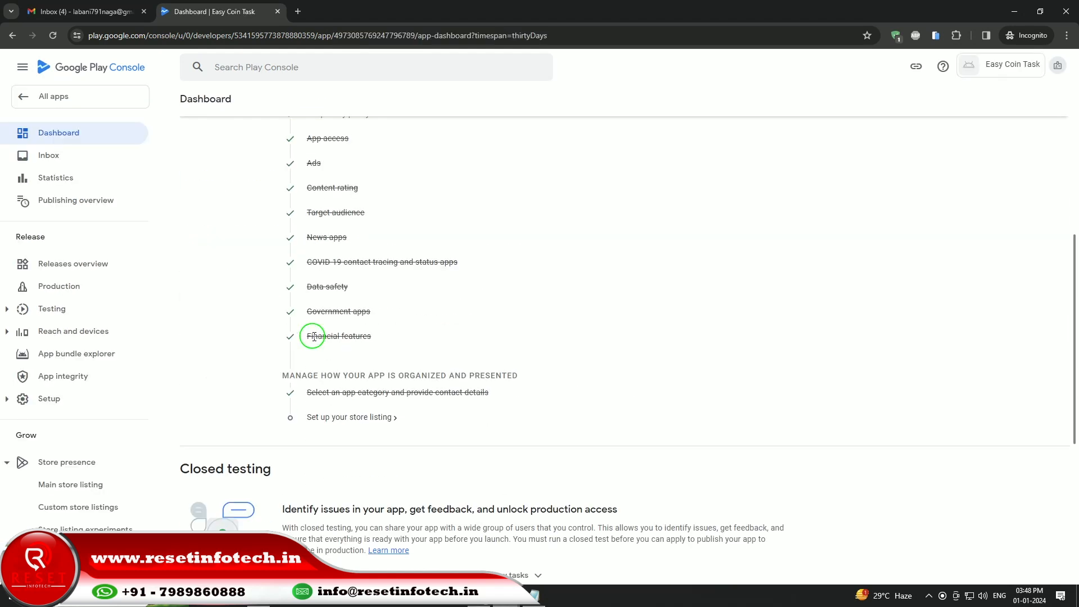
{"action": "left_click", "coordinate": [336, 422]}
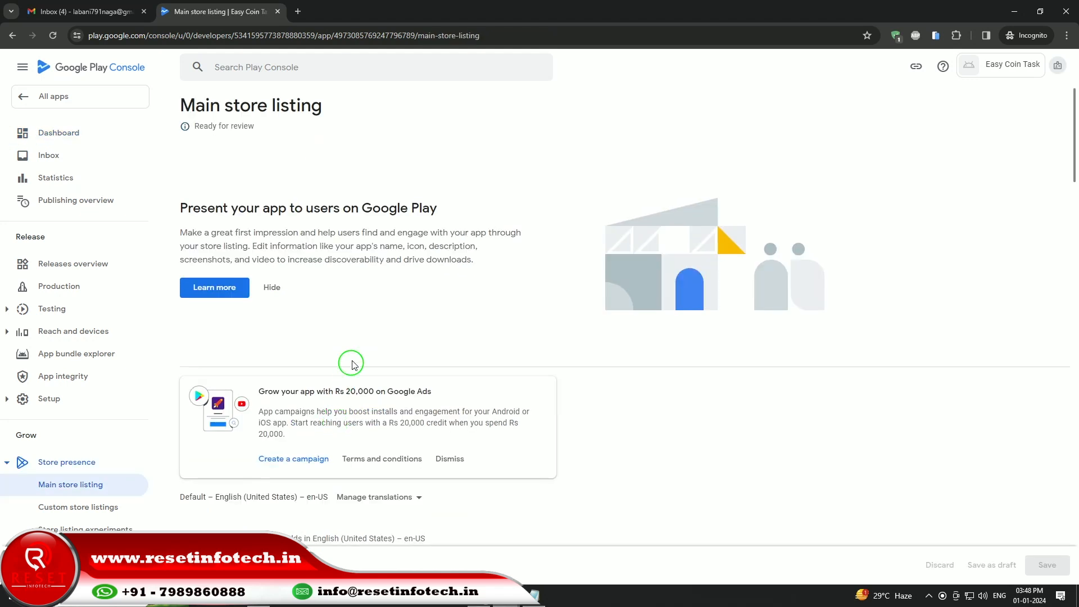
{"action": "scroll", "coordinate": [348, 377], "scroll_direction": "down", "scroll_amount": 7}
{"action": "scroll", "coordinate": [523, 505], "scroll_direction": "down", "scroll_amount": 1}
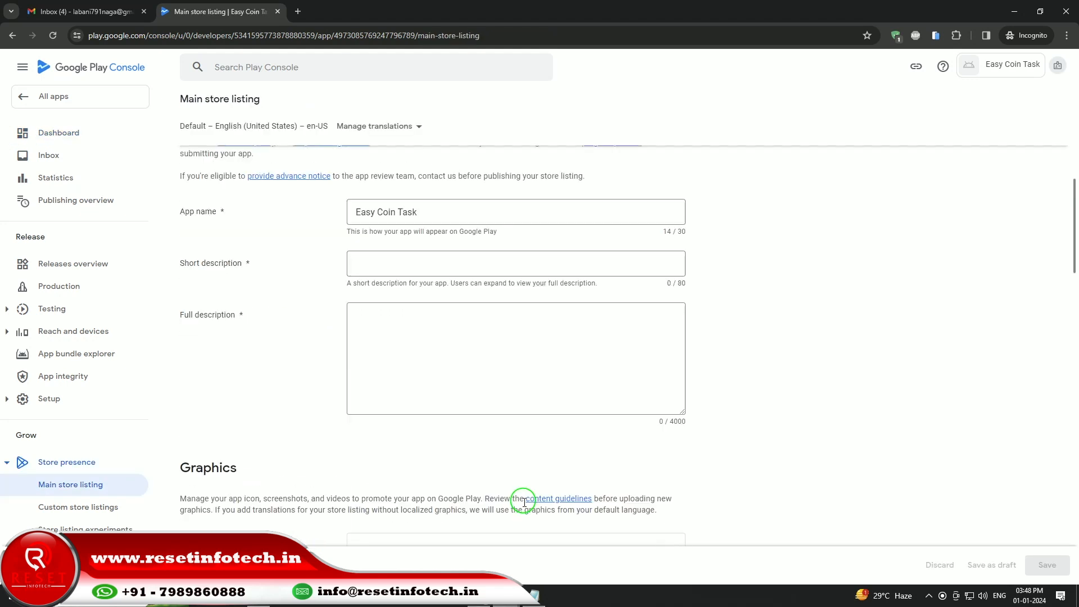
Copy the opening Welcome sentence from the notes into Short description
{"action": "left_click", "coordinate": [537, 595]}
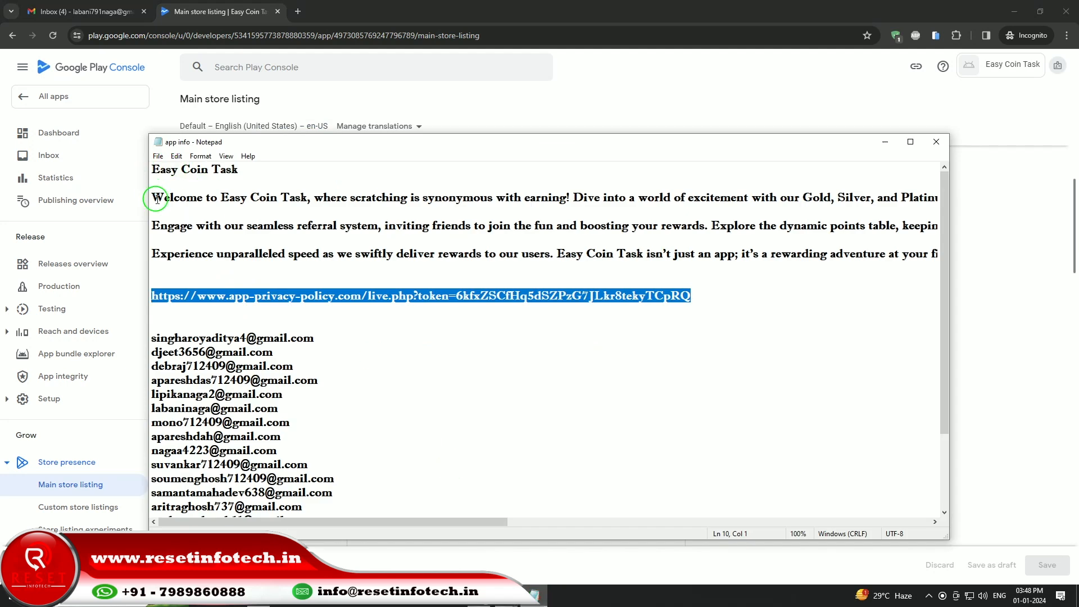
{"action": "left_click_drag", "start_coordinate": [153, 196], "coordinate": [568, 196]}
{"action": "right_click", "coordinate": [540, 198]}
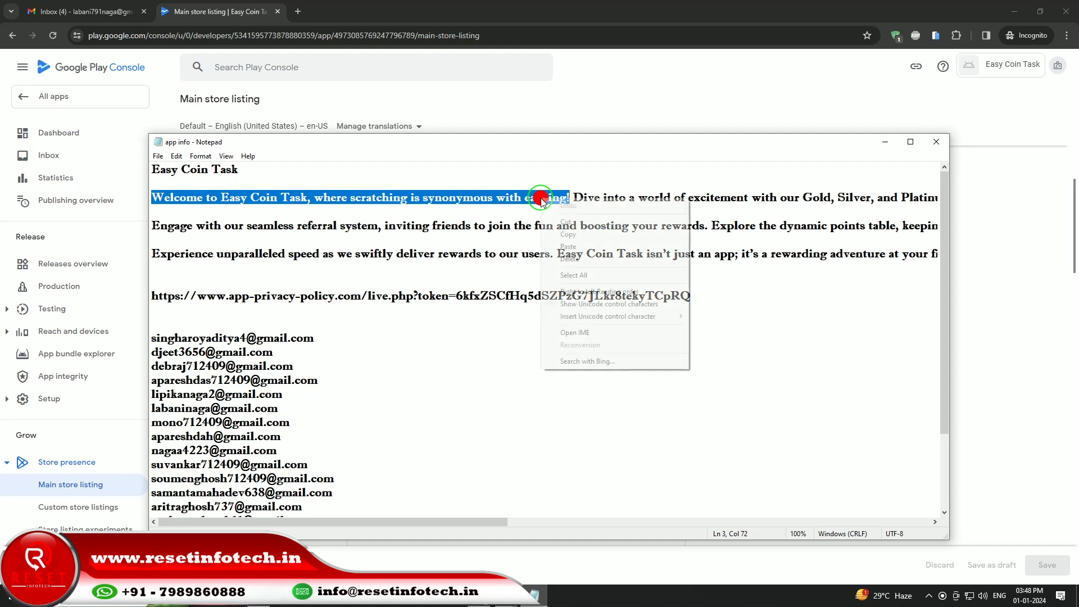
{"action": "left_click", "coordinate": [569, 238]}
{"action": "left_click", "coordinate": [538, 113]}
{"action": "right_click", "coordinate": [485, 259]}
{"action": "left_click", "coordinate": [522, 372]}
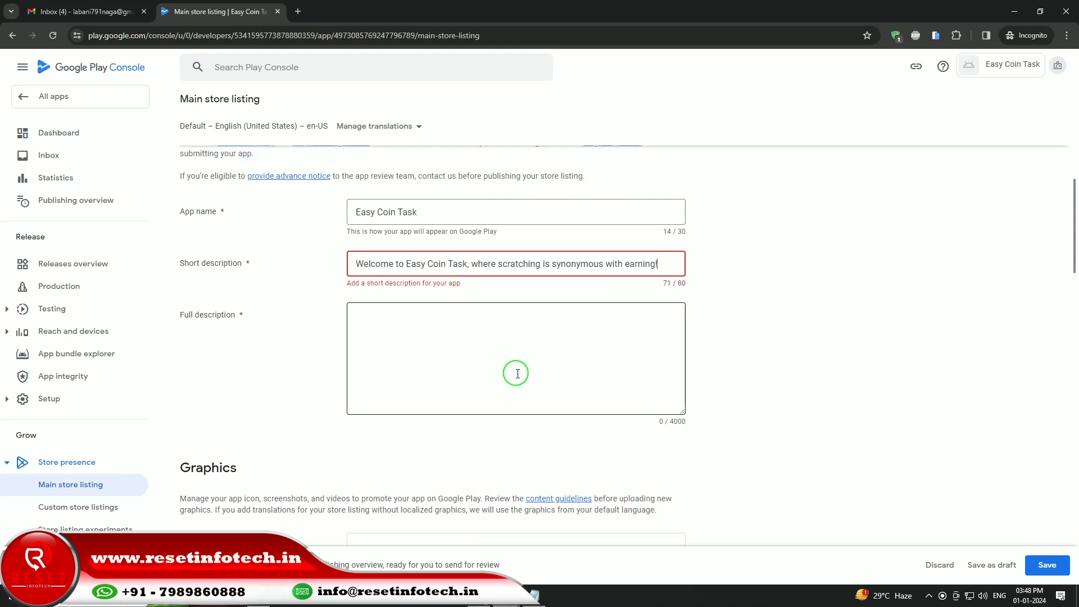
Copy the three app description paragraphs from the notes into Full description
{"action": "left_click", "coordinate": [534, 595]}
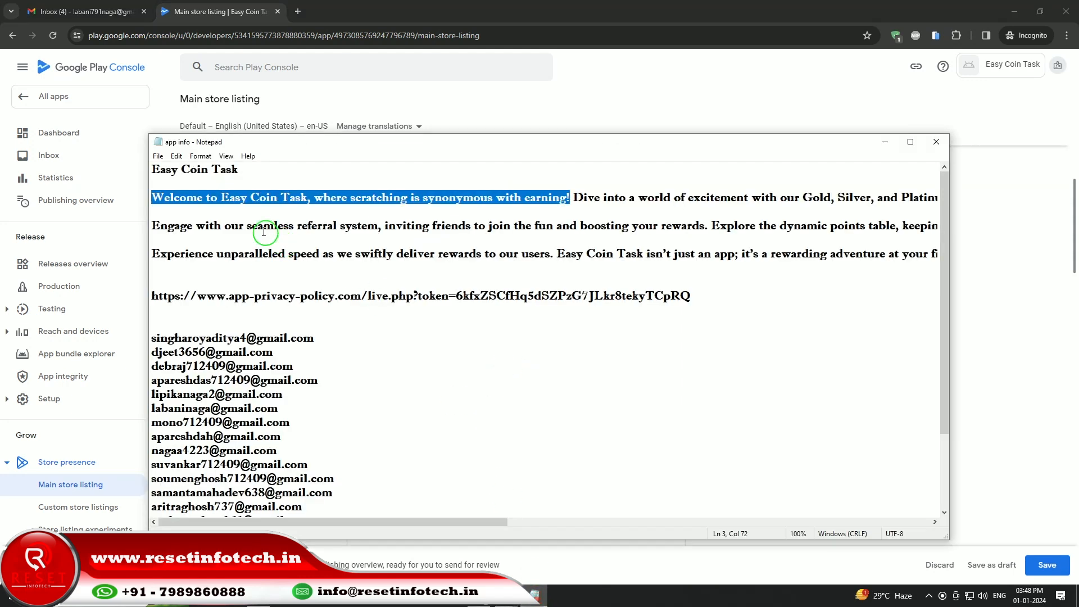
{"action": "left_click", "coordinate": [160, 197]}
{"action": "left_click_drag", "start_coordinate": [153, 196], "coordinate": [439, 268]}
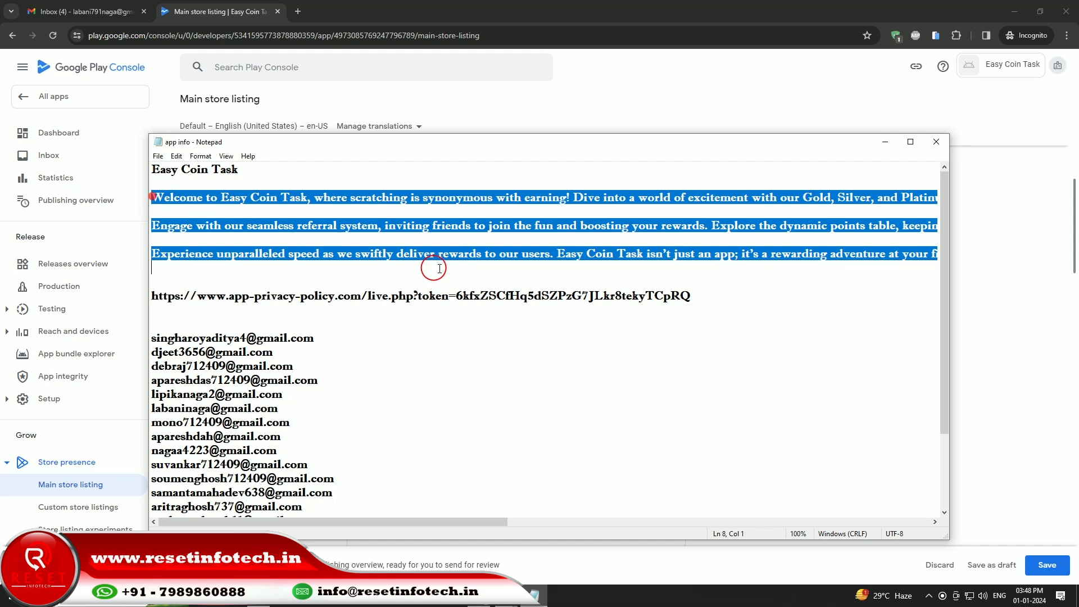
{"action": "right_click", "coordinate": [623, 261]}
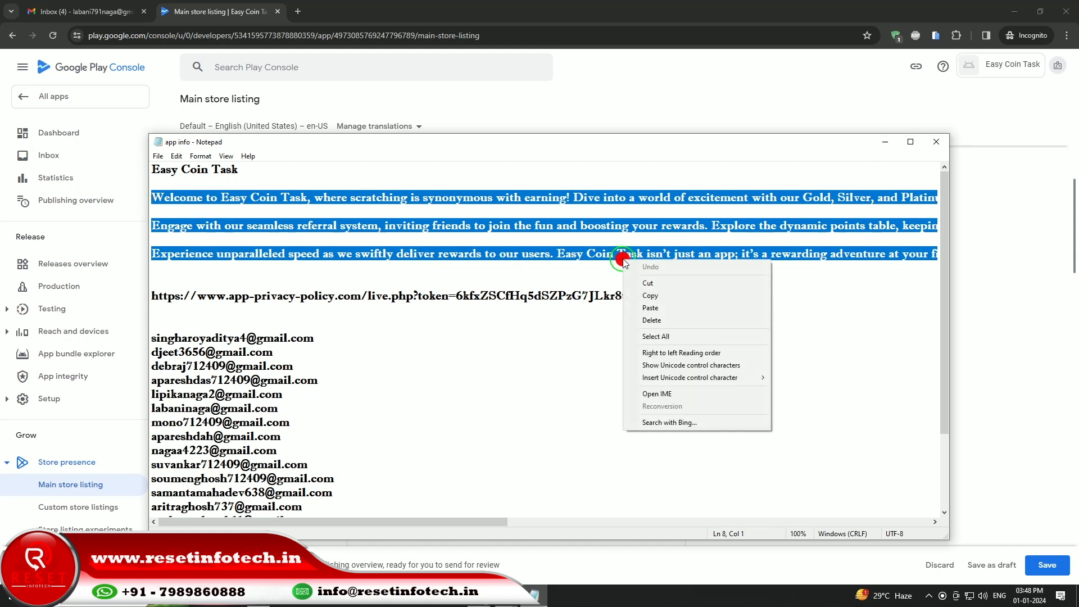
{"action": "left_click", "coordinate": [650, 294]}
{"action": "left_click", "coordinate": [522, 117]}
{"action": "left_click", "coordinate": [433, 343]}
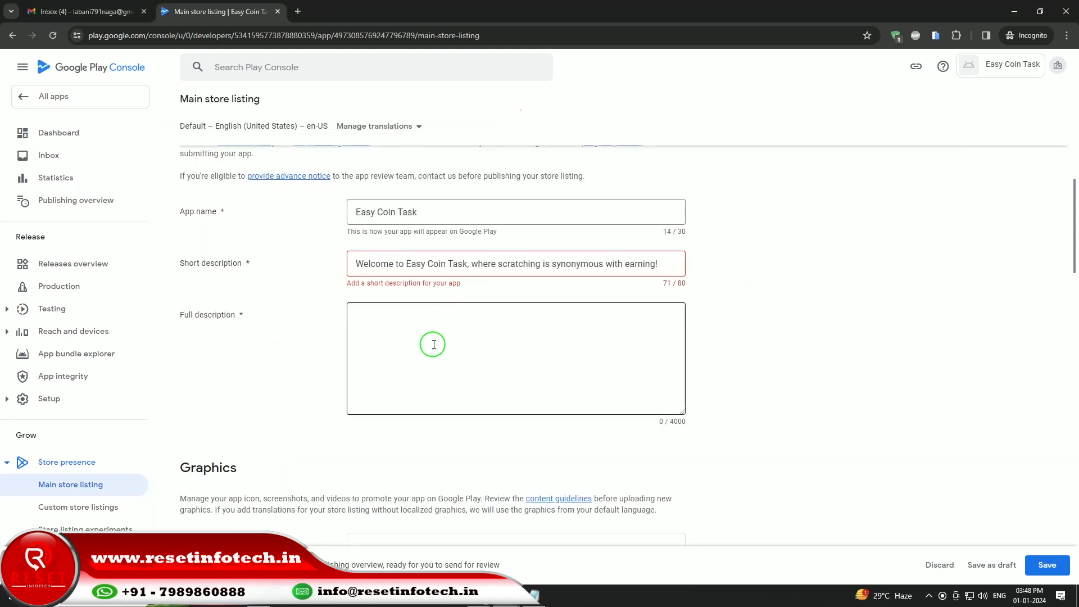
{"action": "right_click", "coordinate": [433, 343]}
{"action": "left_click", "coordinate": [467, 176]}
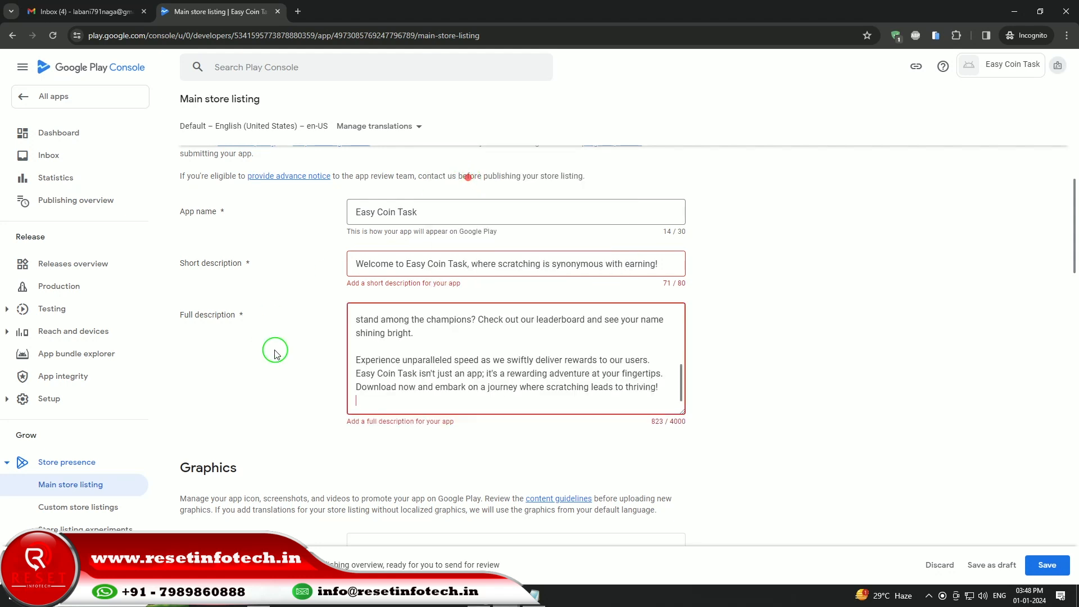
{"action": "scroll", "coordinate": [272, 352], "scroll_direction": "down", "scroll_amount": 5}
{"action": "left_click", "coordinate": [504, 310]}
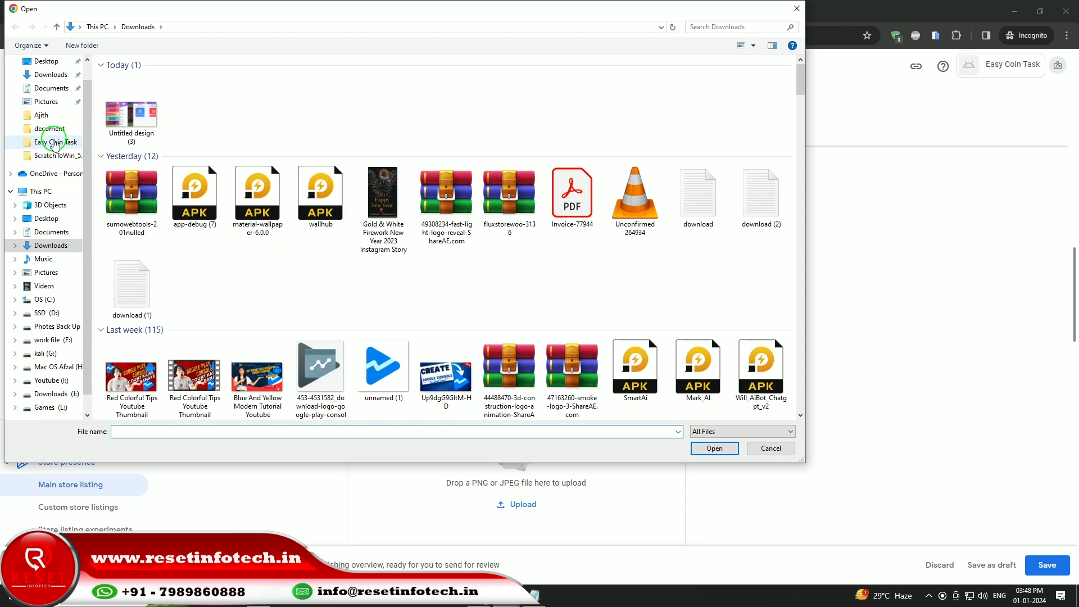
Upload the logo image from the Easy Coin Task folder as the app icon
{"action": "left_click", "coordinate": [51, 144]}
{"action": "left_click", "coordinate": [573, 90]}
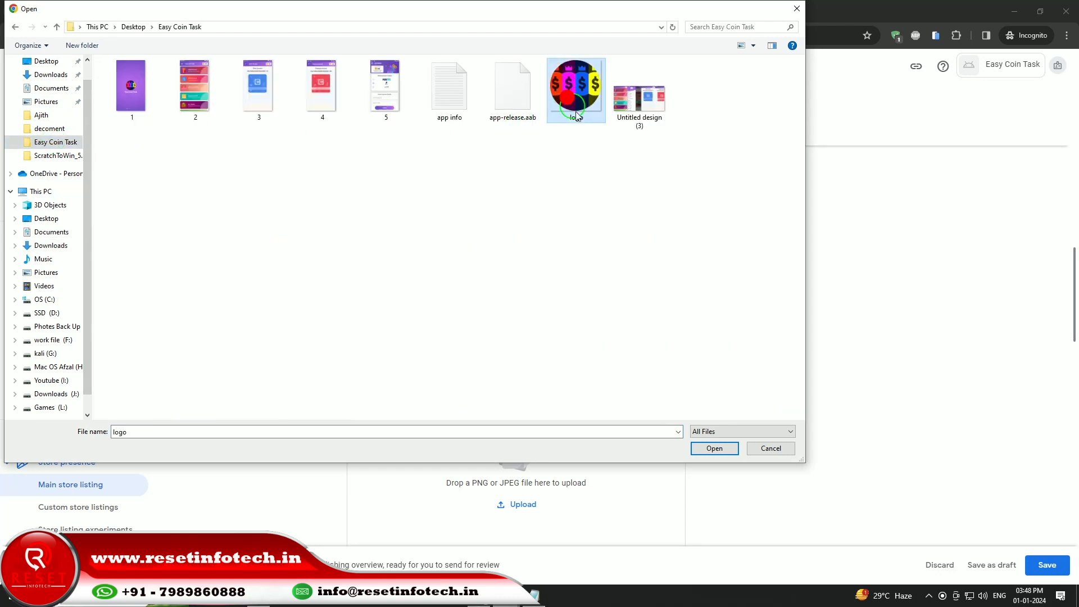
{"action": "left_click", "coordinate": [714, 448]}
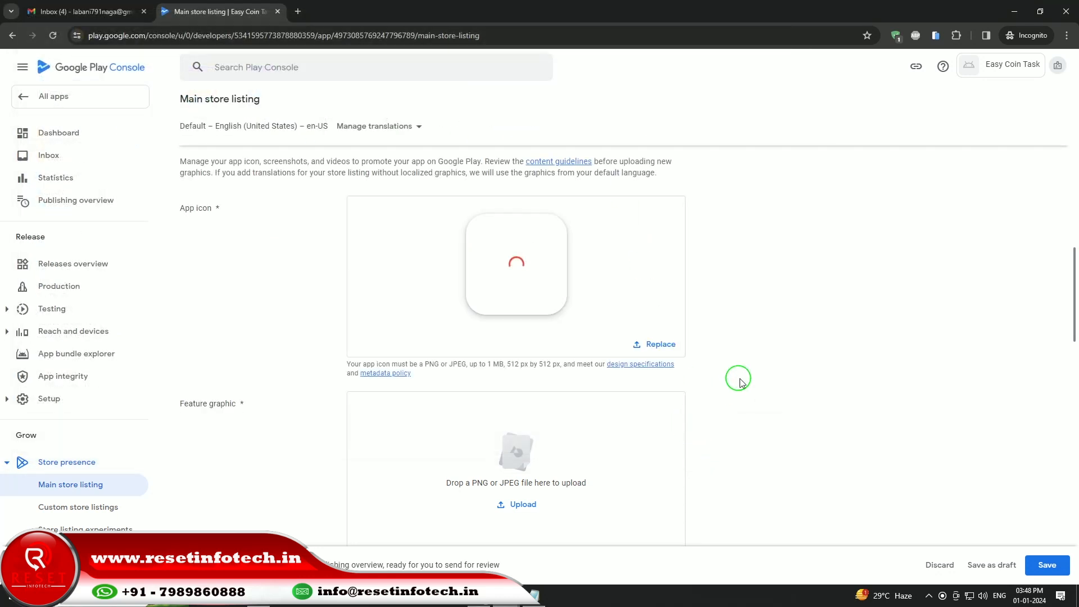
{"action": "scroll", "coordinate": [708, 382], "scroll_direction": "down", "scroll_amount": 2}
Upload Untitled design (3) as the feature graphic
{"action": "left_click", "coordinate": [513, 392]}
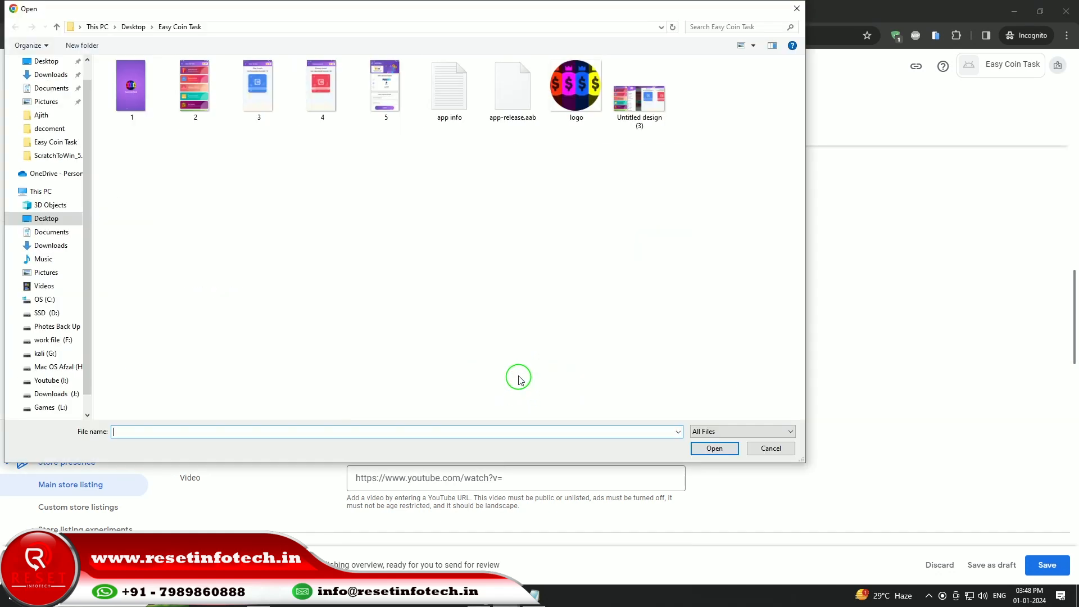
{"action": "left_click", "coordinate": [625, 129]}
{"action": "left_click", "coordinate": [709, 448]}
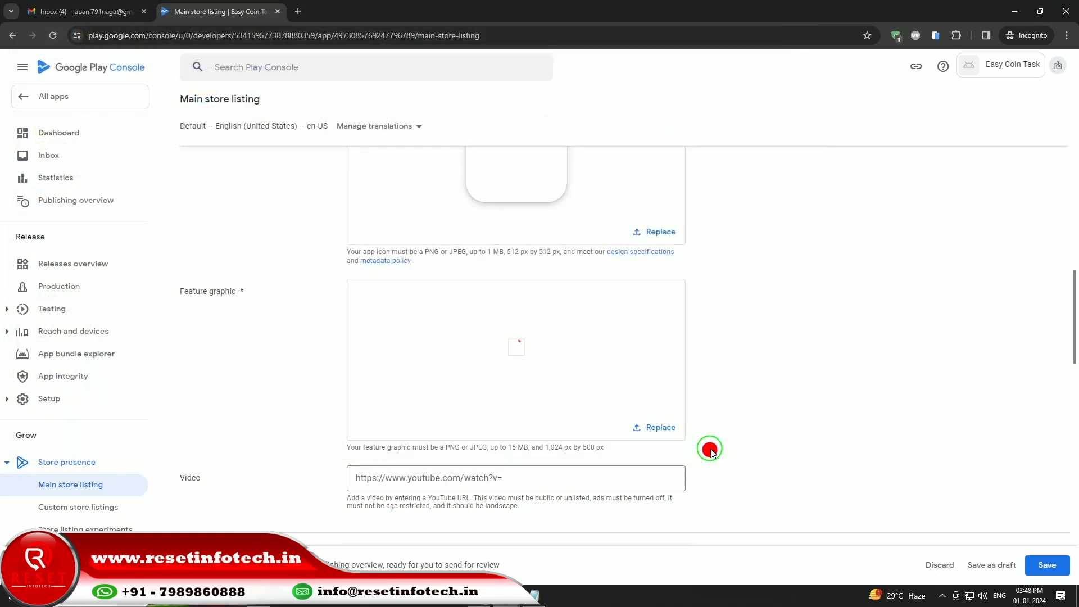
{"action": "scroll", "coordinate": [778, 413], "scroll_direction": "down", "scroll_amount": 5}
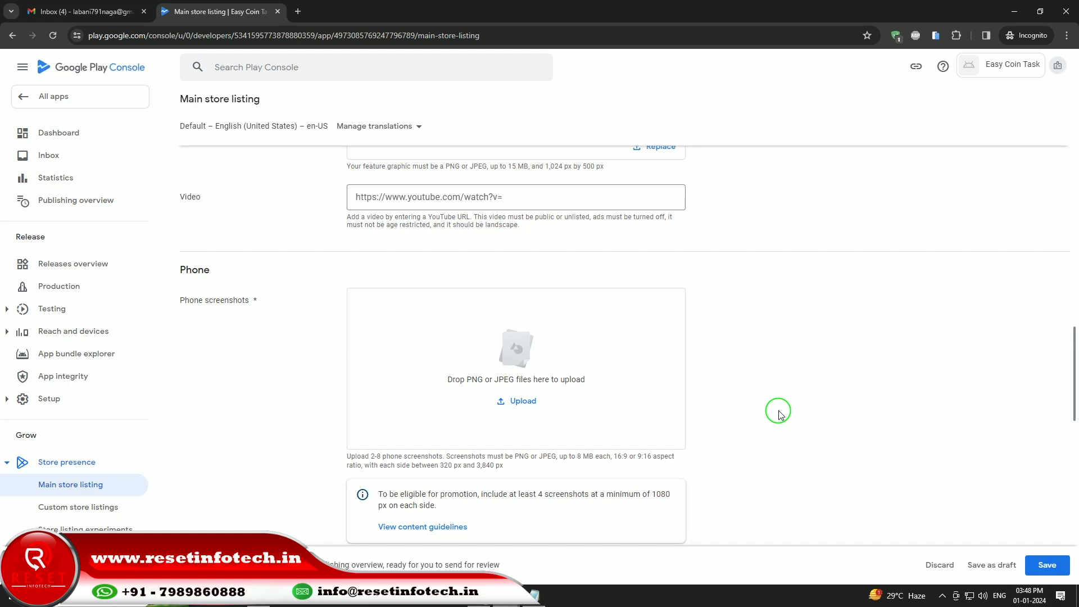
{"action": "left_click", "coordinate": [497, 403]}
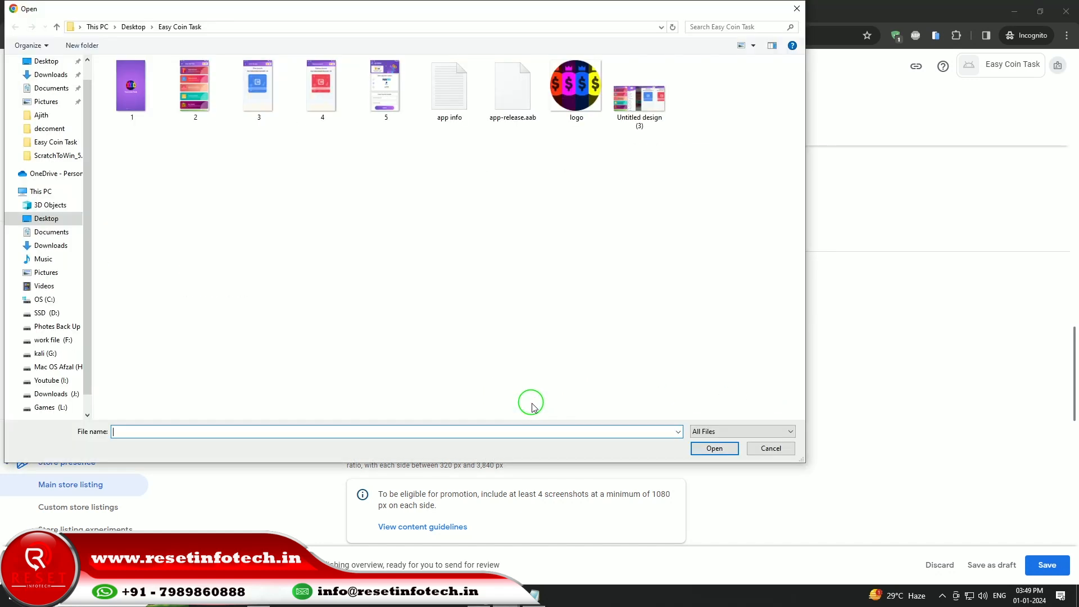
Upload screenshot files 1–5 as phone and 7-inch tablet screenshots
{"action": "left_click_drag", "start_coordinate": [395, 149], "coordinate": [135, 78]}
{"action": "left_click", "coordinate": [715, 448]}
{"action": "scroll", "coordinate": [740, 362], "scroll_direction": "down", "scroll_amount": 5}
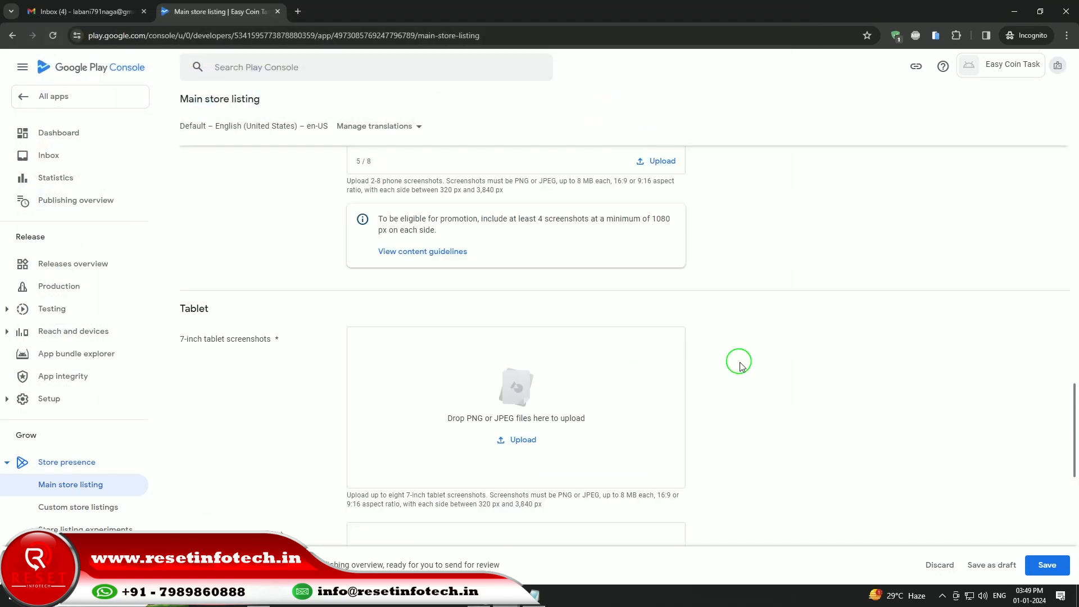
{"action": "left_click", "coordinate": [512, 443]}
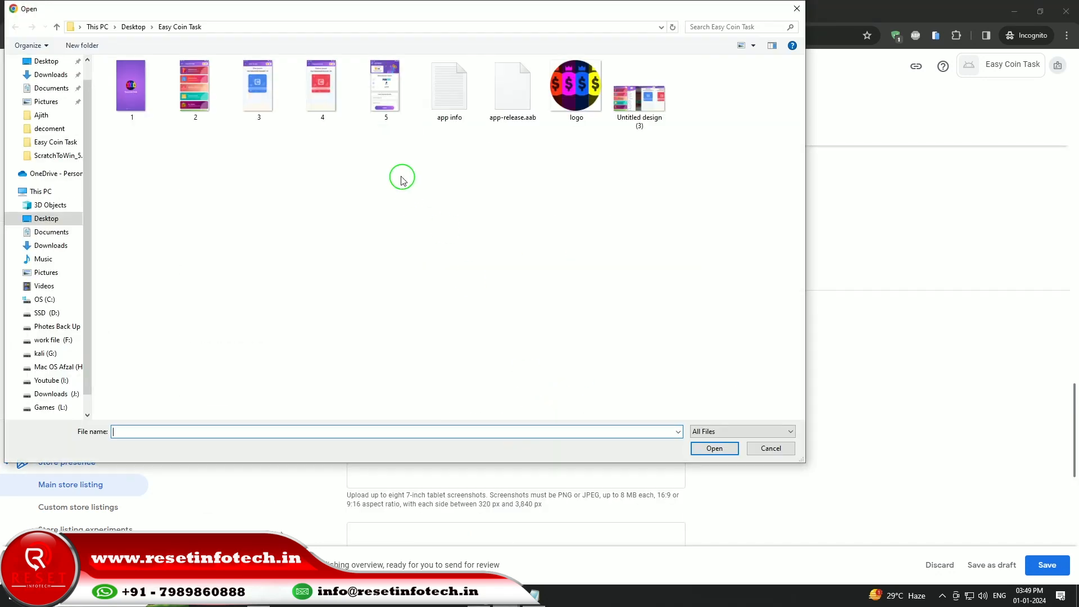
{"action": "left_click_drag", "start_coordinate": [397, 135], "coordinate": [135, 94]}
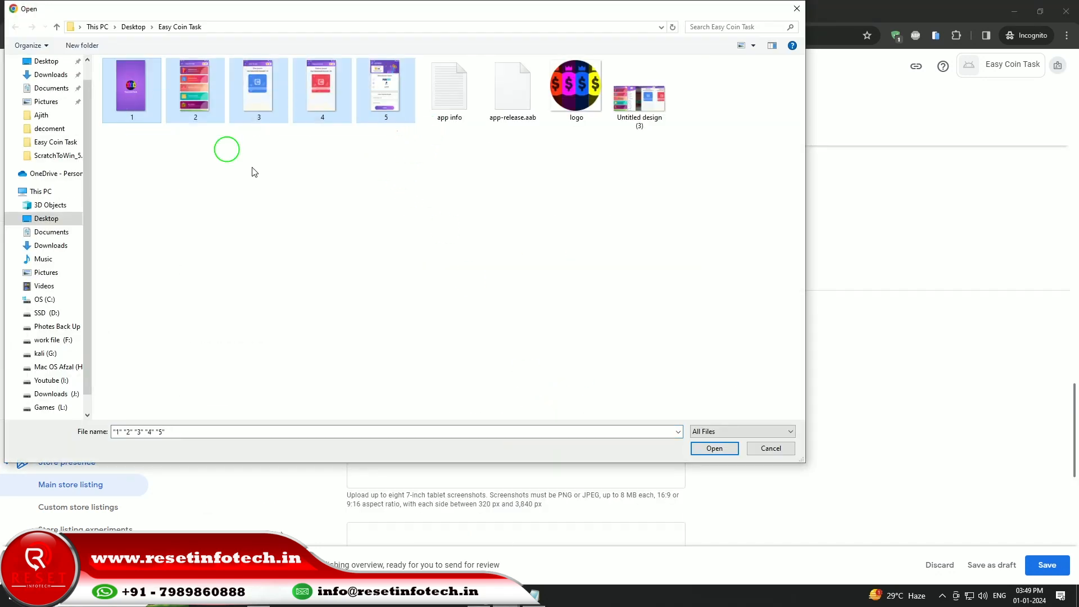
{"action": "left_click", "coordinate": [714, 448]}
Upload screenshot files 1–5 to the 10-inch tablet and Chromebook sections
{"action": "scroll", "coordinate": [740, 433], "scroll_direction": "down", "scroll_amount": 5}
{"action": "left_click", "coordinate": [512, 425]}
{"action": "left_click_drag", "start_coordinate": [397, 135], "coordinate": [137, 96]}
{"action": "left_click", "coordinate": [730, 448]}
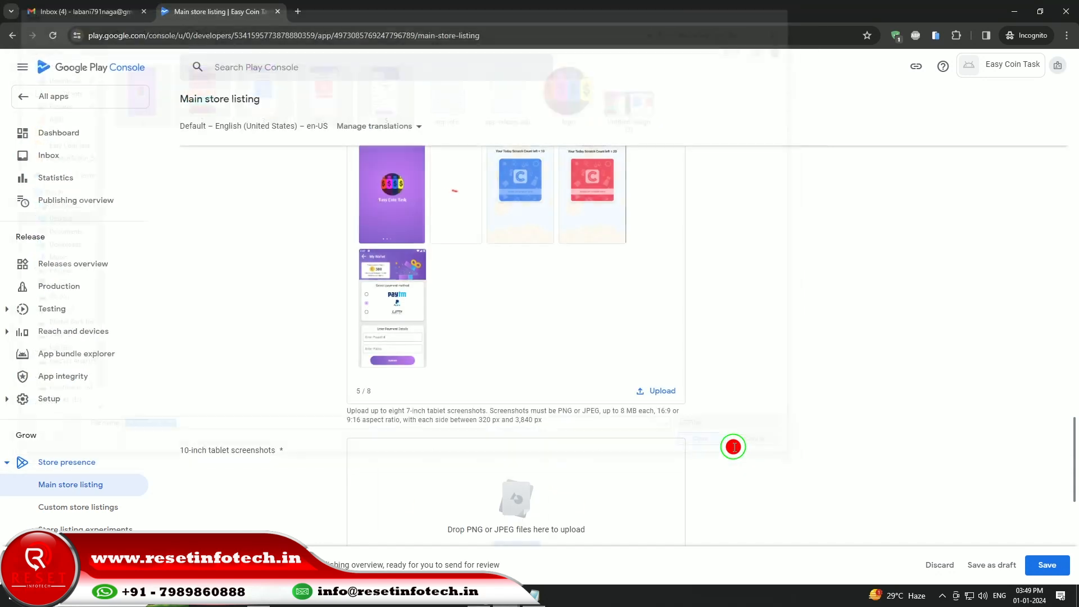
{"action": "scroll", "coordinate": [747, 441], "scroll_direction": "down", "scroll_amount": 5}
{"action": "left_click", "coordinate": [517, 405]}
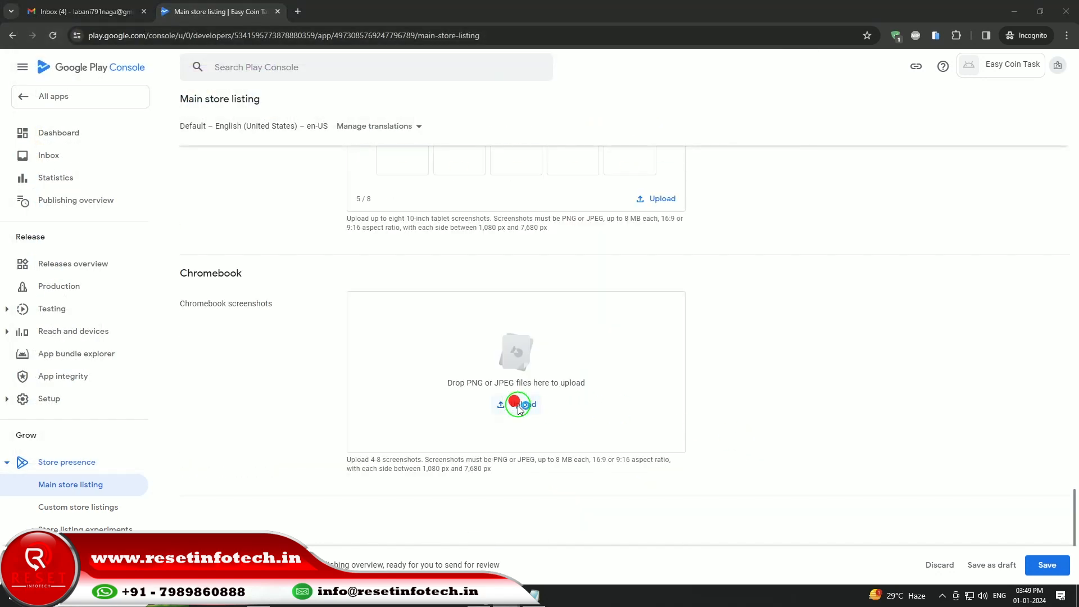
{"action": "left_click_drag", "start_coordinate": [404, 146], "coordinate": [149, 94]}
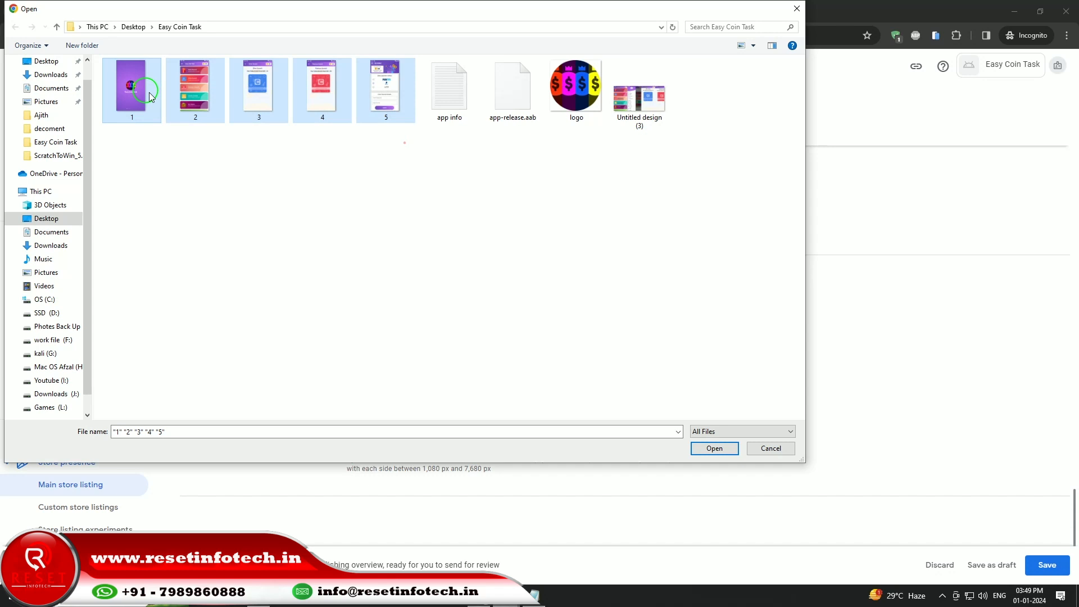
{"action": "left_click", "coordinate": [706, 449]}
Remove all five rejected 10-inch tablet screenshots
{"action": "scroll", "coordinate": [759, 387], "scroll_direction": "up", "scroll_amount": 5}
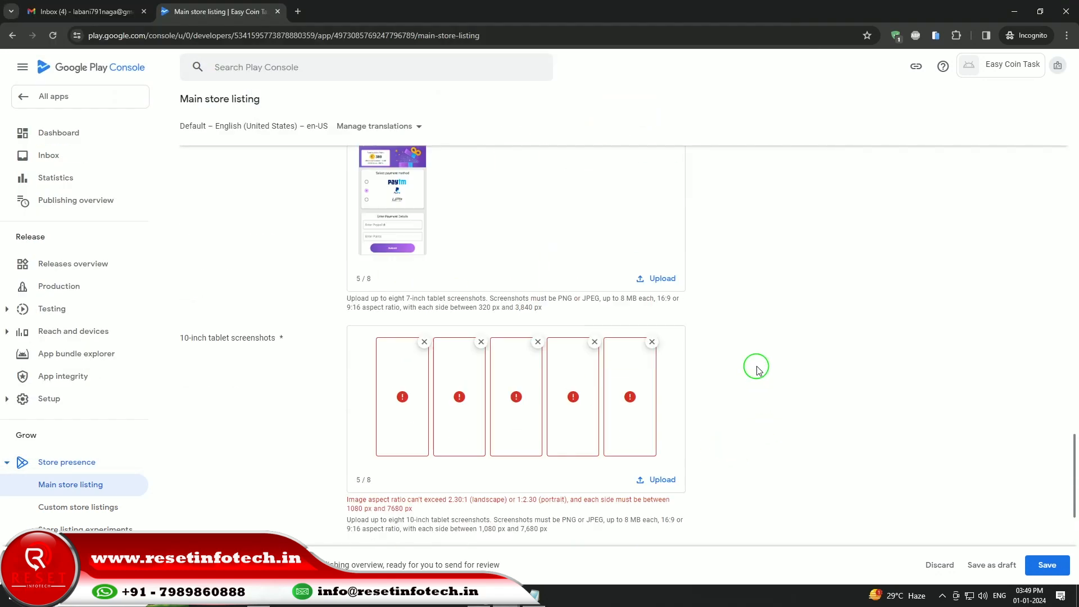
{"action": "scroll", "coordinate": [754, 365], "scroll_direction": "up", "scroll_amount": 10}
{"action": "scroll", "coordinate": [754, 365], "scroll_direction": "down", "scroll_amount": 12}
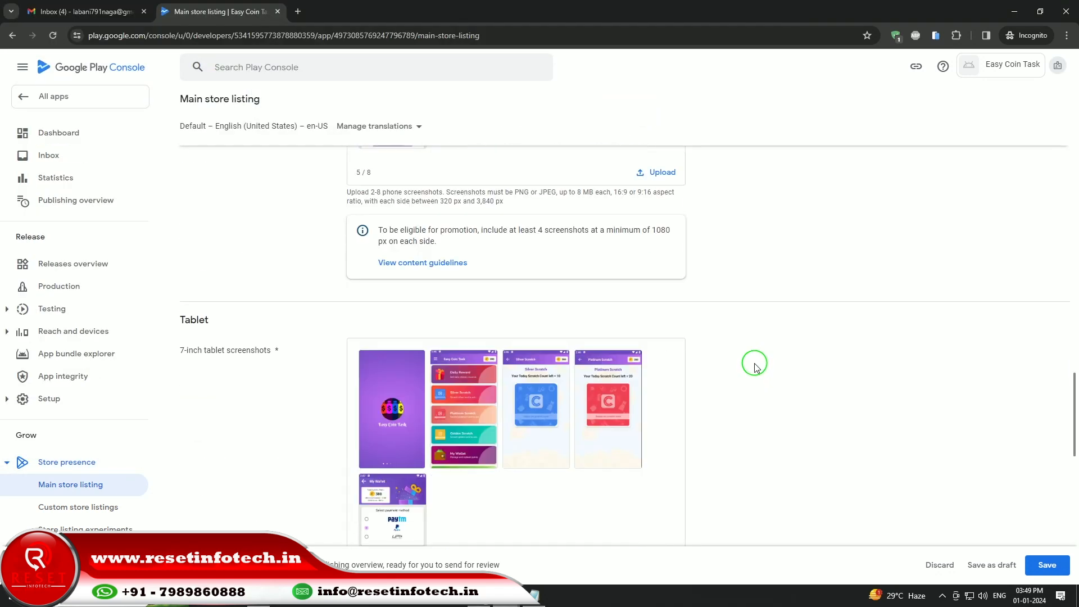
{"action": "scroll", "coordinate": [727, 370], "scroll_direction": "down", "scroll_amount": 6}
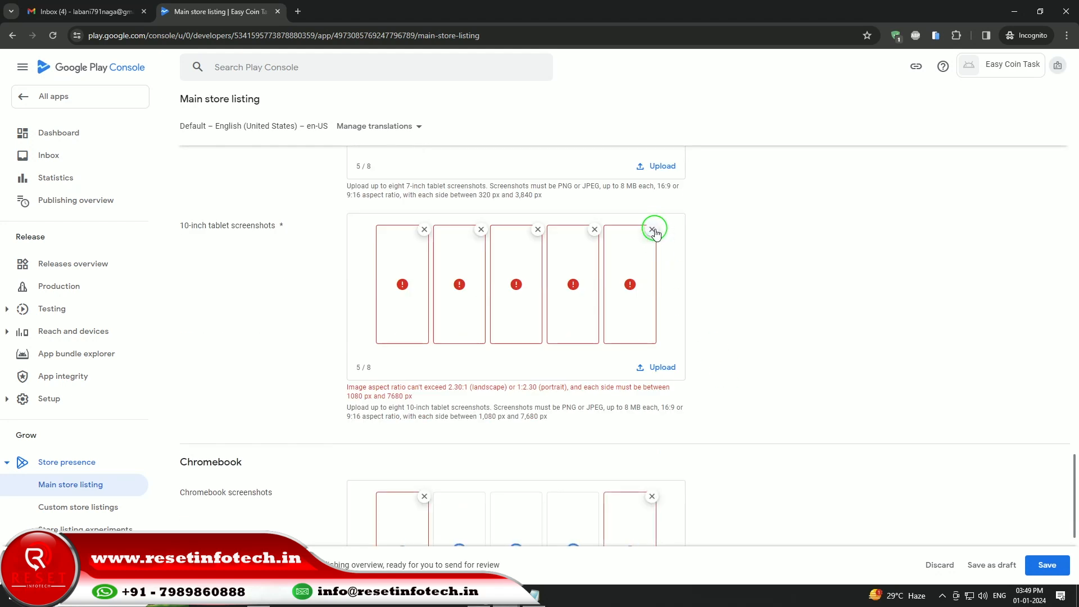
{"action": "left_click", "coordinate": [655, 229]}
{"action": "left_click", "coordinate": [623, 229]}
{"action": "left_click", "coordinate": [594, 229]}
{"action": "left_click", "coordinate": [566, 229]}
{"action": "left_click", "coordinate": [540, 229]}
Remove the five rejected Chromebook screenshots and save the store listing
{"action": "scroll", "coordinate": [655, 388], "scroll_direction": "down", "scroll_amount": 3}
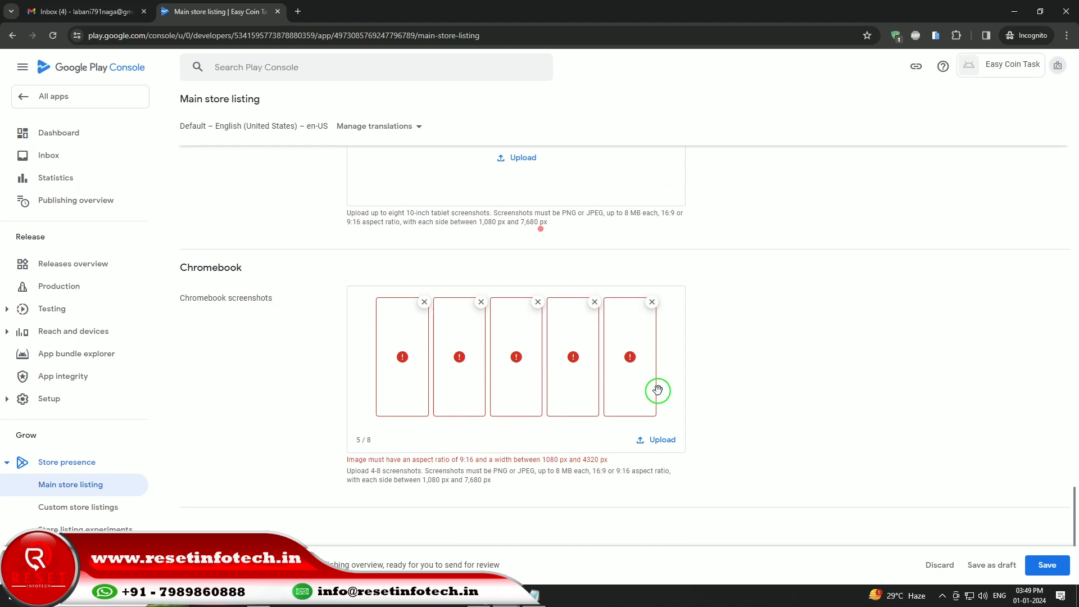
{"action": "left_click", "coordinate": [651, 302]}
{"action": "left_click", "coordinate": [621, 301]}
{"action": "left_click", "coordinate": [593, 301]}
{"action": "left_click", "coordinate": [566, 301]}
{"action": "left_click", "coordinate": [538, 302]}
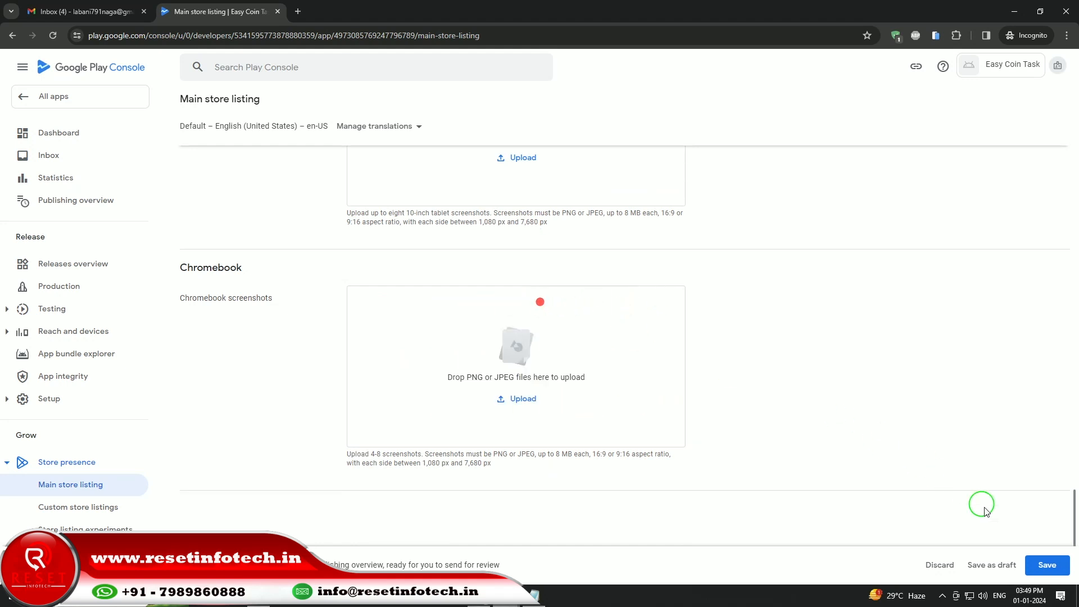
{"action": "left_click", "coordinate": [1032, 563]}
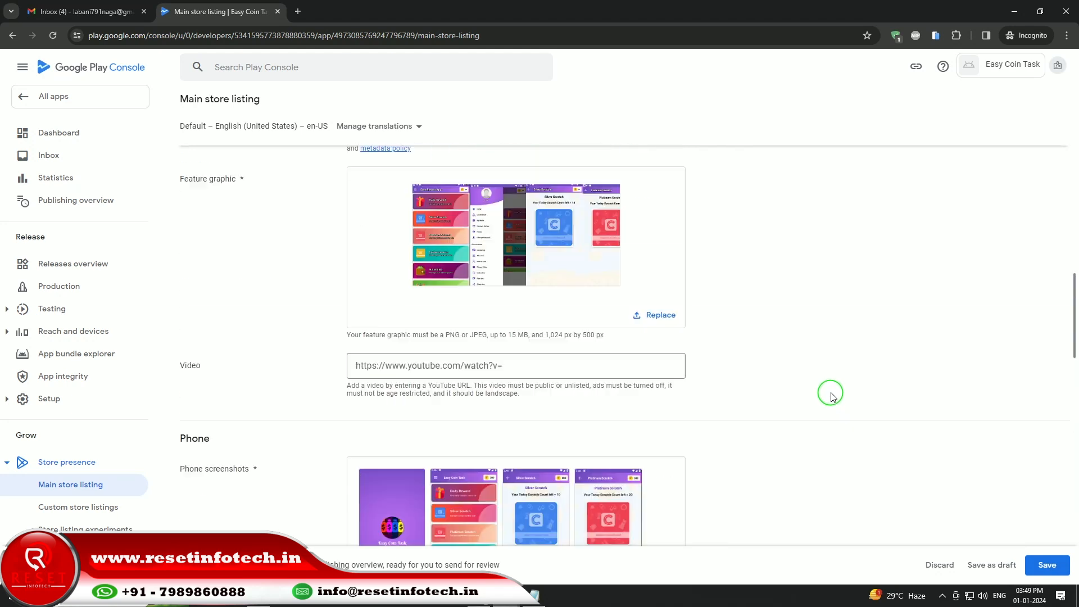
{"action": "left_click", "coordinate": [1047, 565]}
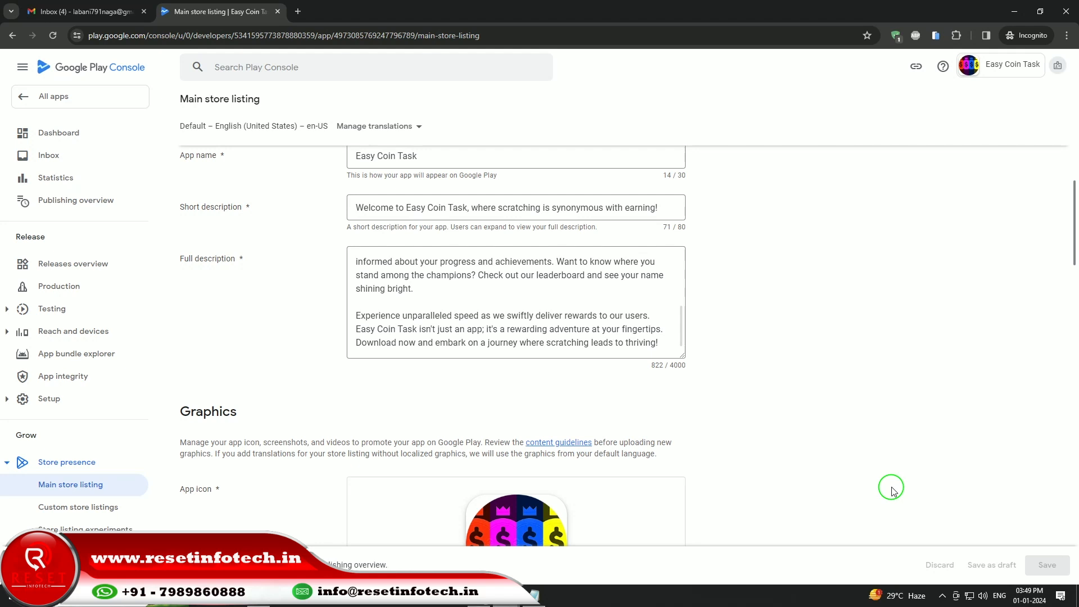
{"action": "scroll", "coordinate": [789, 396], "scroll_direction": "up", "scroll_amount": 10}
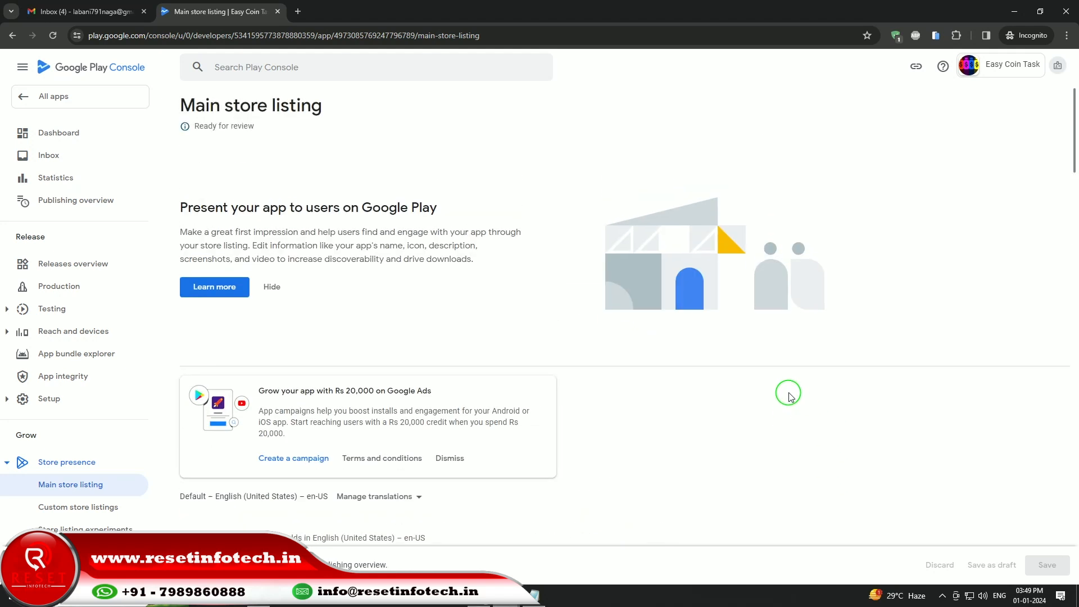
{"action": "left_click", "coordinate": [101, 98]}
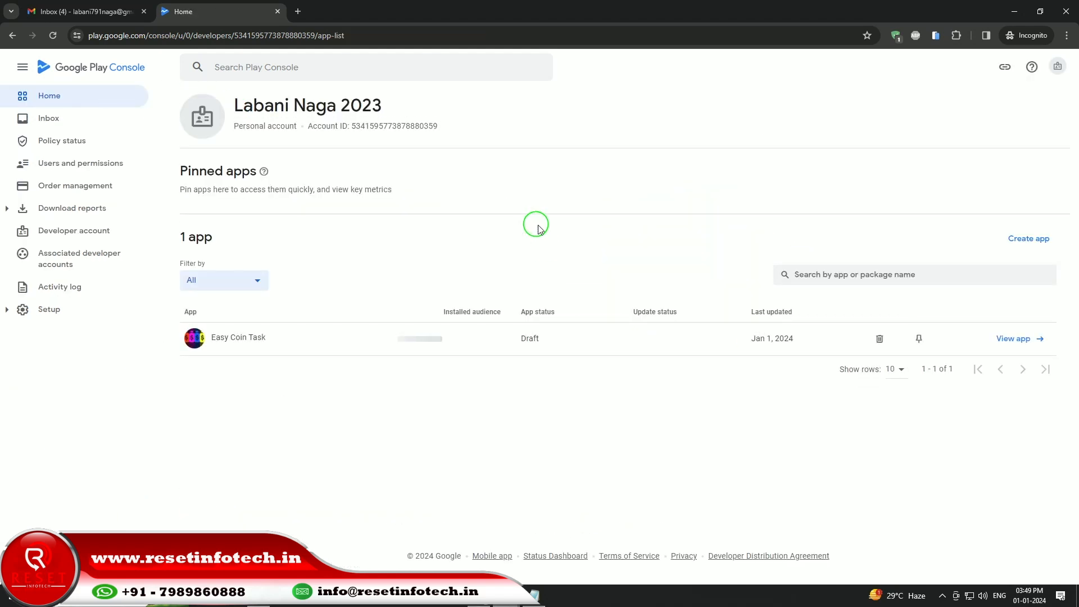
{"action": "left_click", "coordinate": [369, 338]}
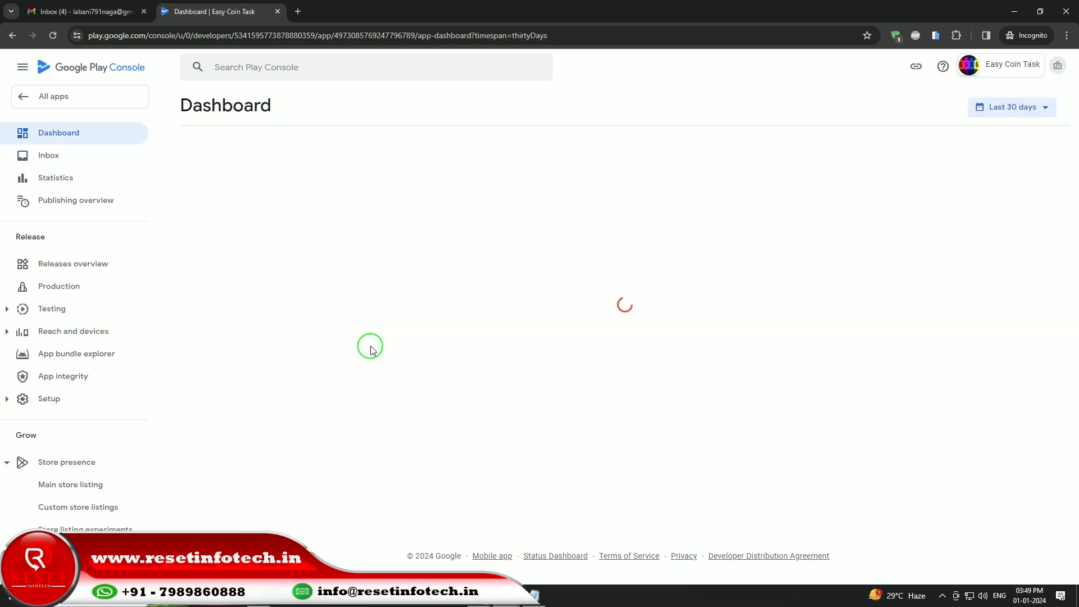
{"action": "scroll", "coordinate": [371, 348], "scroll_direction": "down", "scroll_amount": 5}
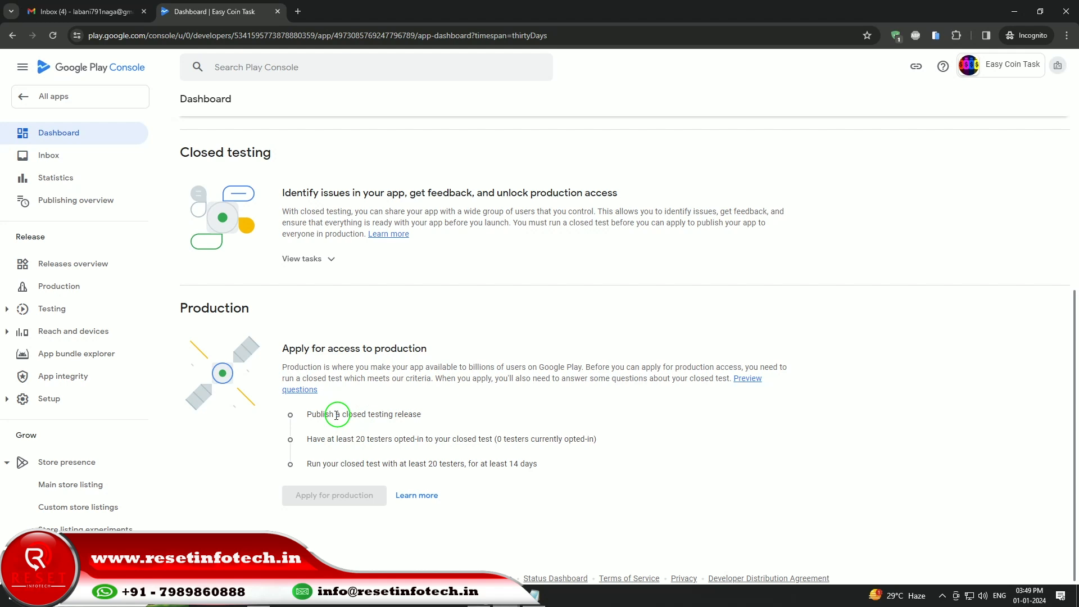
{"action": "scroll", "coordinate": [348, 399], "scroll_direction": "up", "scroll_amount": 5}
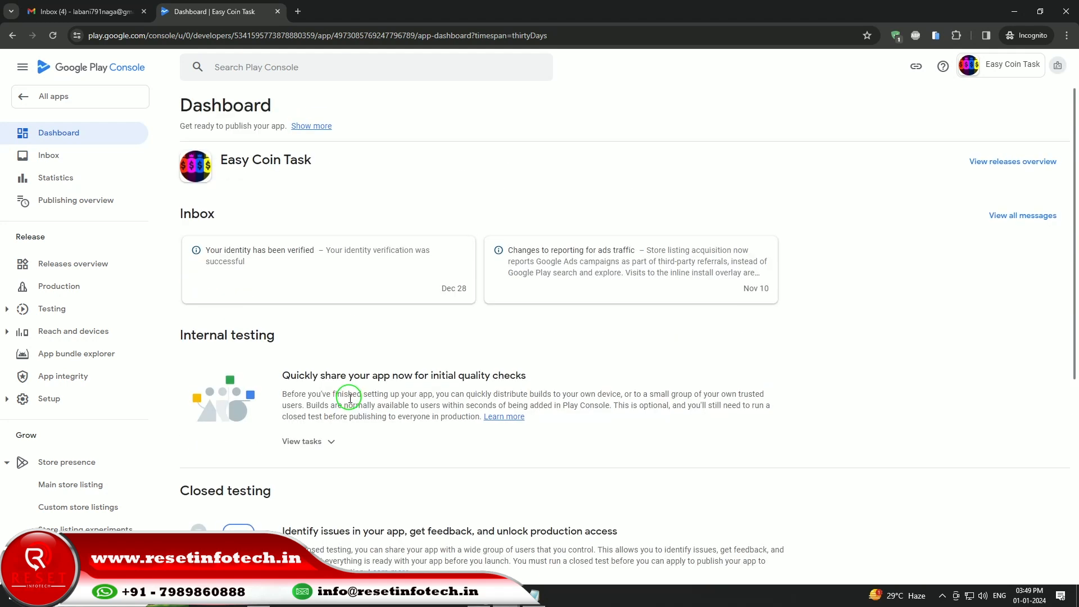
{"action": "scroll", "coordinate": [349, 399], "scroll_direction": "down", "scroll_amount": 4}
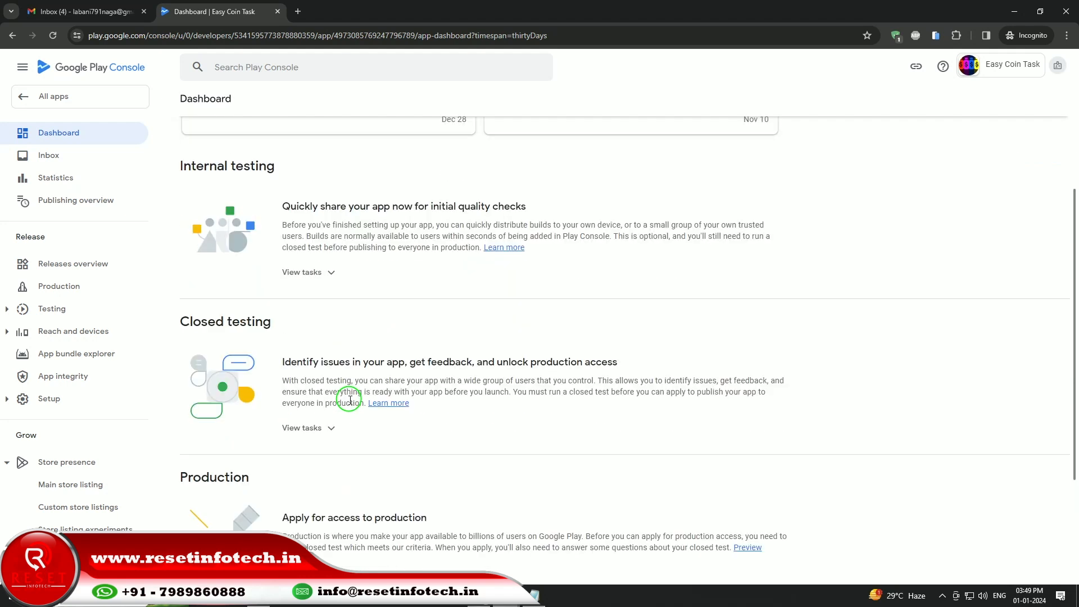
{"action": "scroll", "coordinate": [349, 403], "scroll_direction": "down", "scroll_amount": 2}
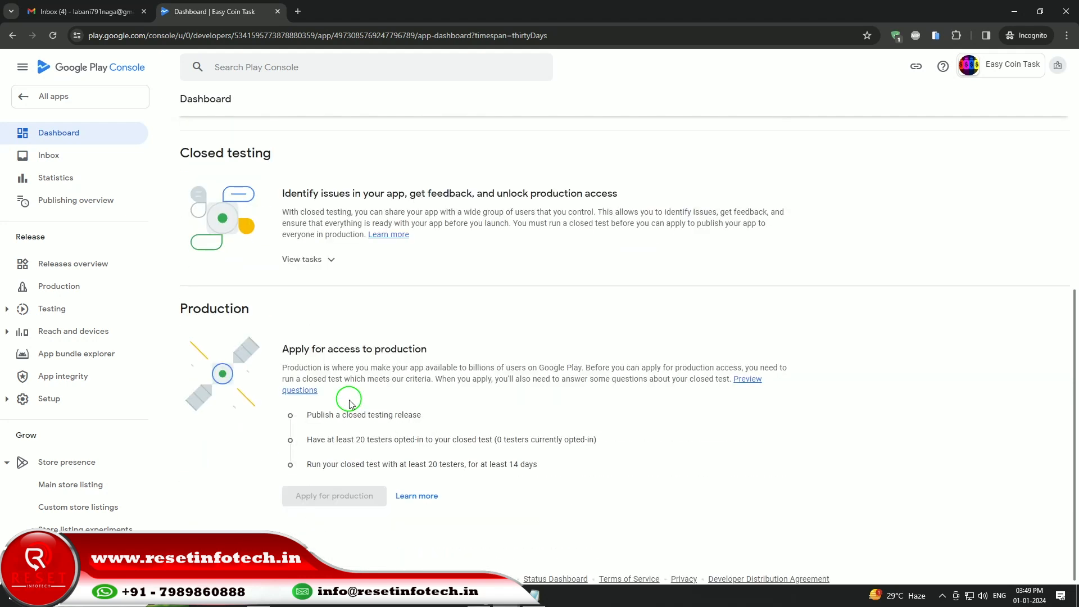
Check the production access questions help page, then close it
{"action": "left_click", "coordinate": [311, 391]}
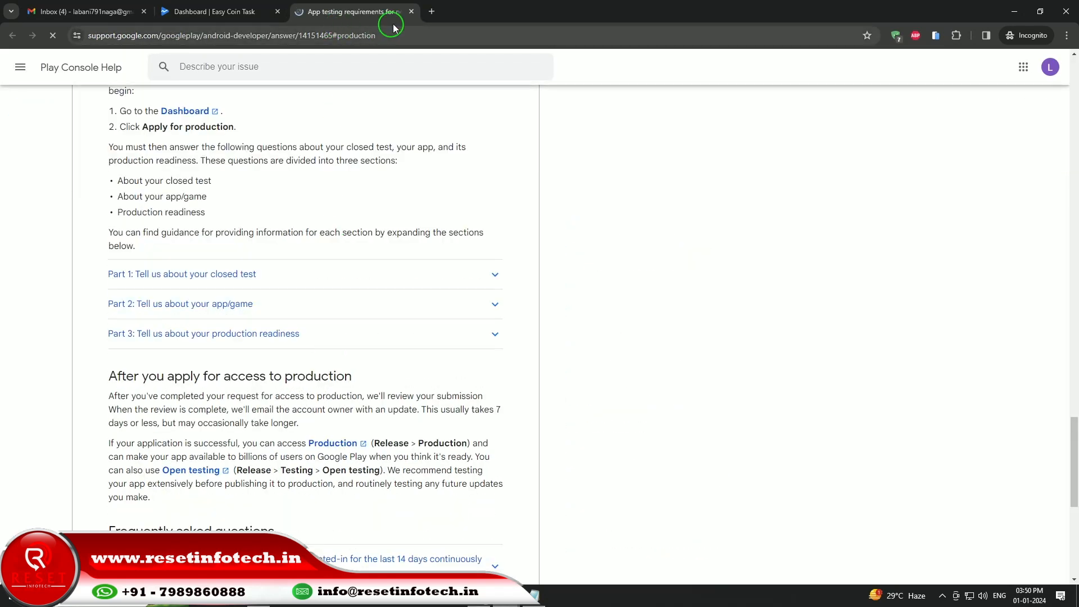
{"action": "left_click", "coordinate": [412, 11]}
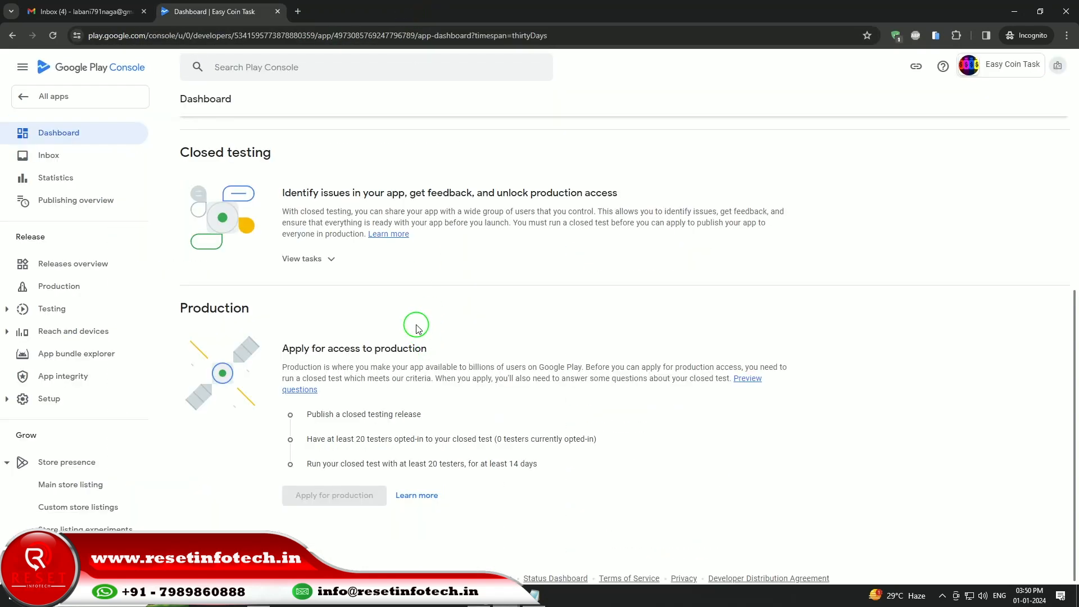
{"action": "scroll", "coordinate": [417, 329], "scroll_direction": "up", "scroll_amount": 6}
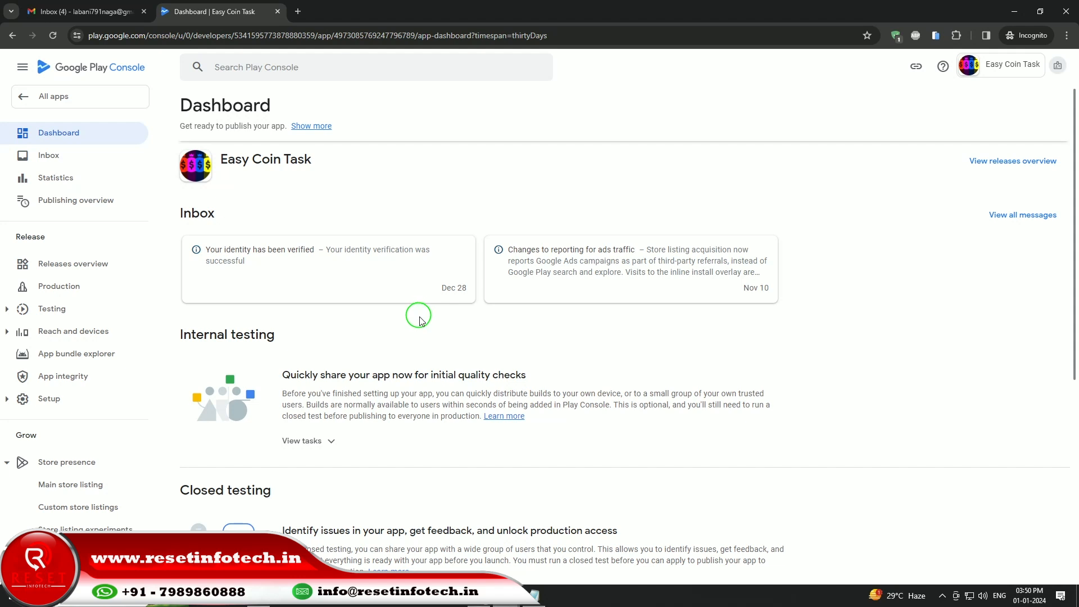
{"action": "scroll", "coordinate": [419, 314], "scroll_direction": "down", "scroll_amount": 1}
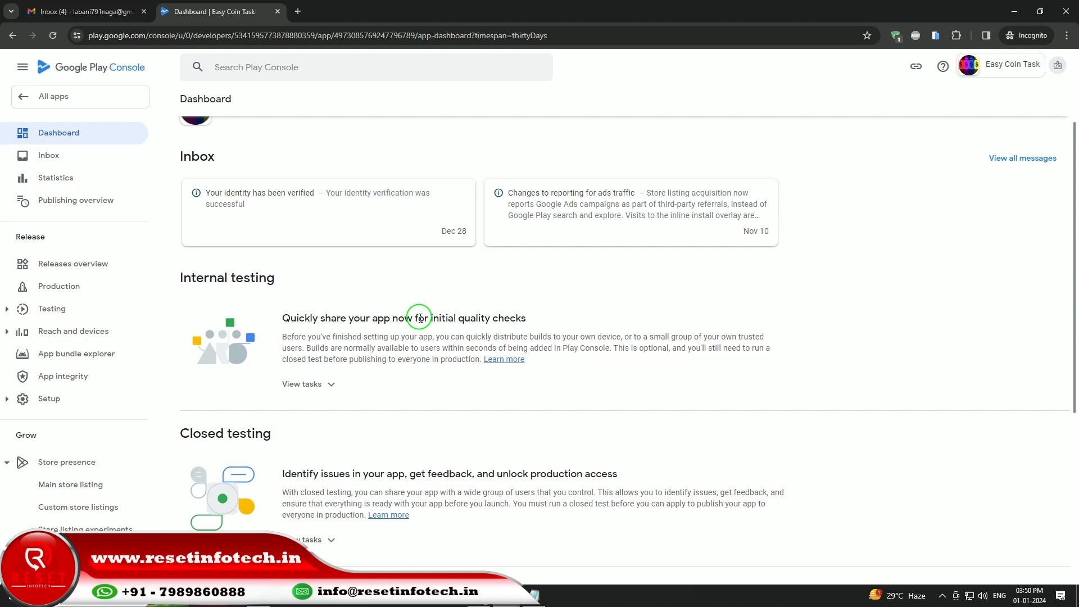
Expand internal testing tasks and highlight the closed release, 20-tester and 14-day Production requirements
{"action": "left_click", "coordinate": [322, 387]}
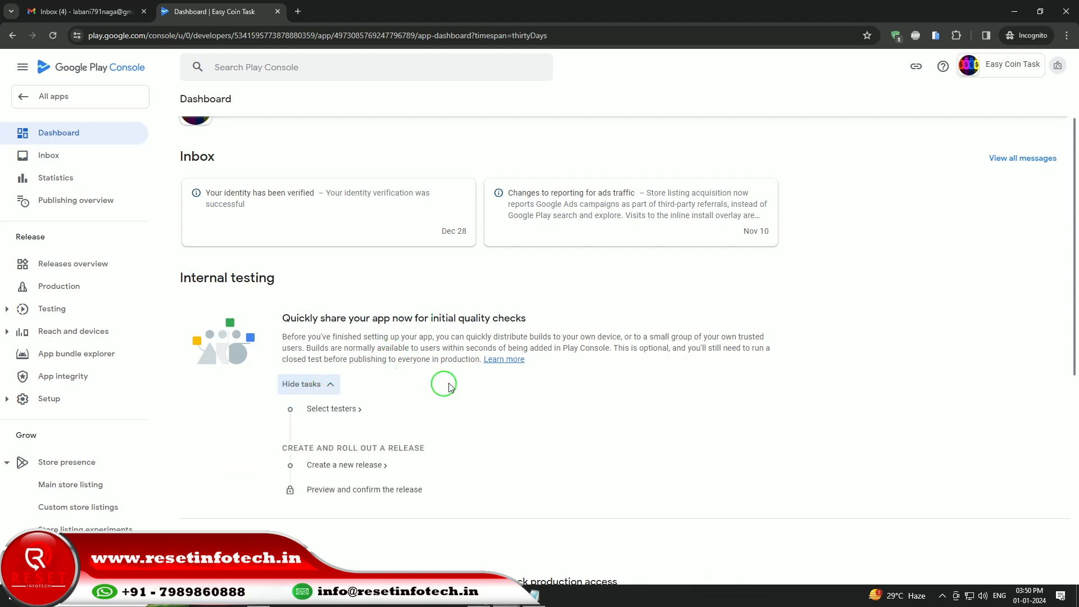
{"action": "scroll", "coordinate": [457, 378], "scroll_direction": "down", "scroll_amount": 2}
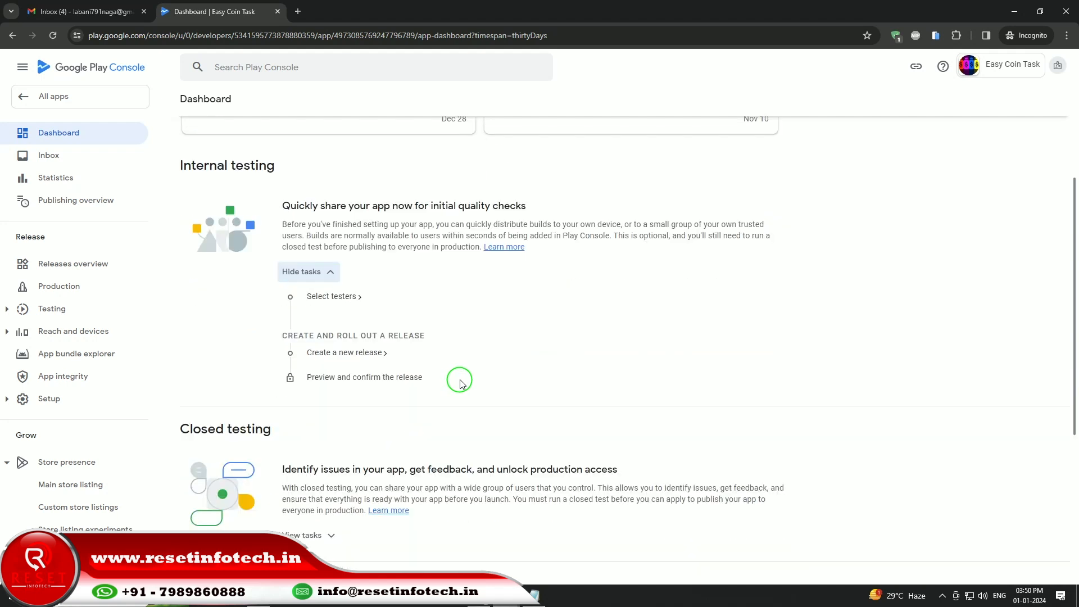
{"action": "scroll", "coordinate": [461, 383], "scroll_direction": "down", "scroll_amount": 2}
{"action": "scroll", "coordinate": [460, 384], "scroll_direction": "down", "scroll_amount": 3}
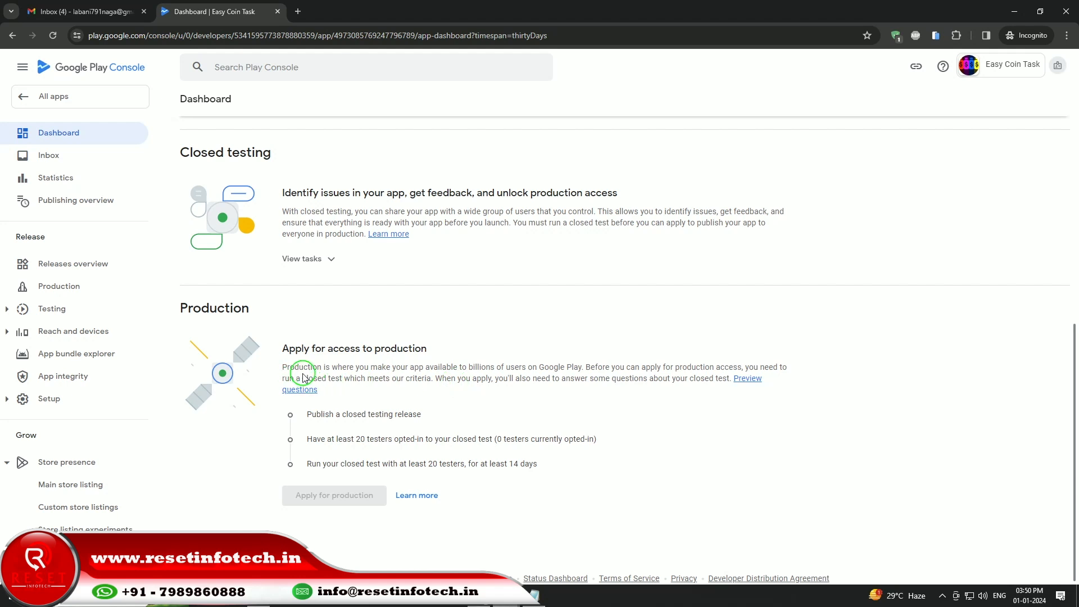
{"action": "left_click_drag", "start_coordinate": [298, 369], "coordinate": [713, 378]}
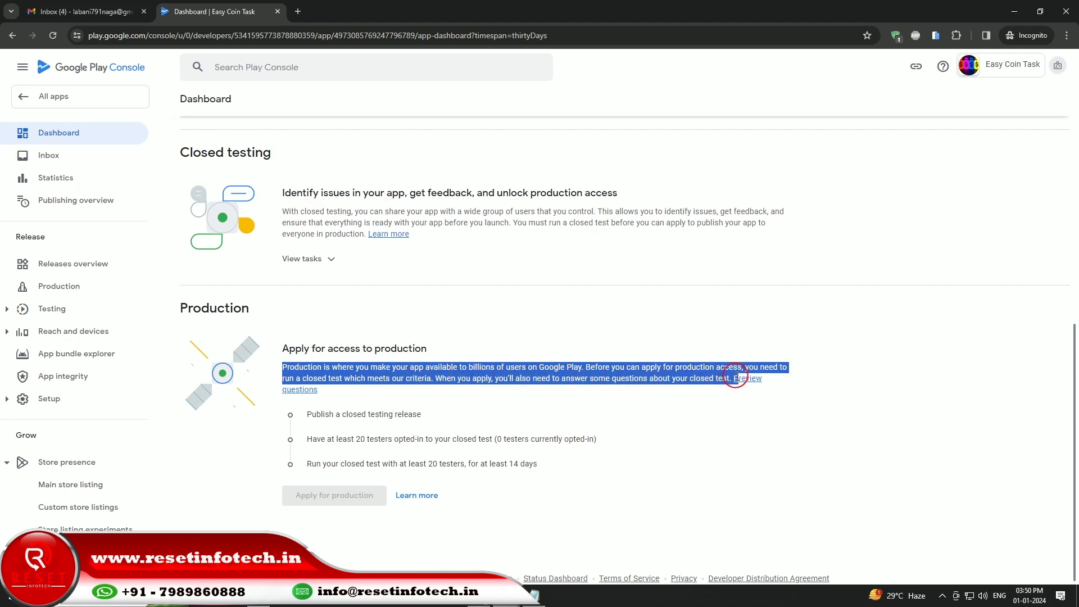
{"action": "left_click_drag", "start_coordinate": [307, 414], "coordinate": [430, 422]}
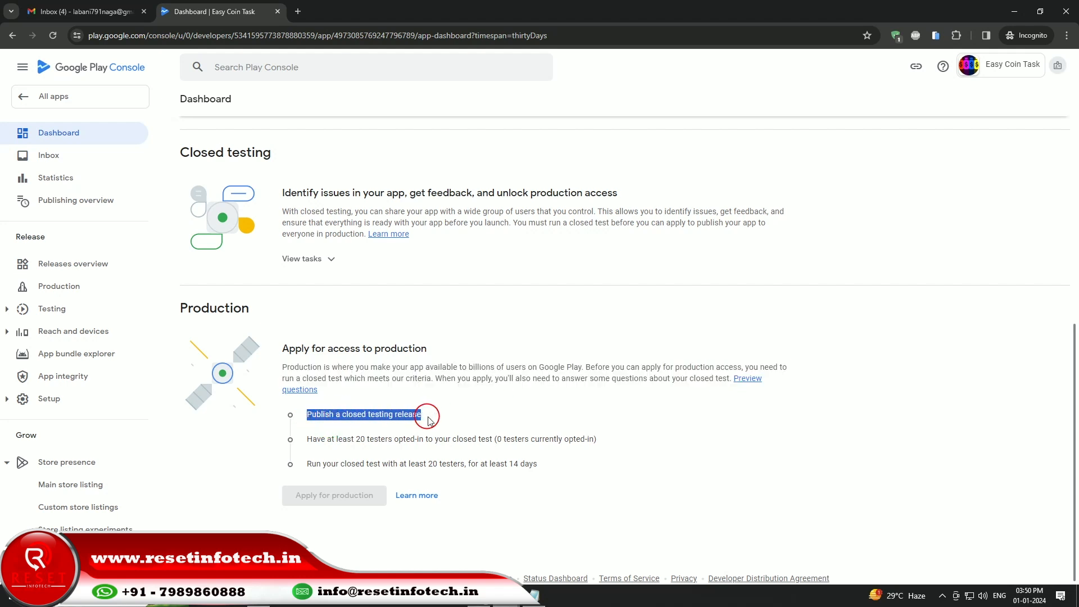
{"action": "left_click_drag", "start_coordinate": [306, 440], "coordinate": [593, 438]}
{"action": "left_click_drag", "start_coordinate": [302, 466], "coordinate": [552, 470]}
Peek at the Alpha track's countries setup, then return via All apps to the Easy Coin Task dashboard
{"action": "left_click", "coordinate": [542, 506]}
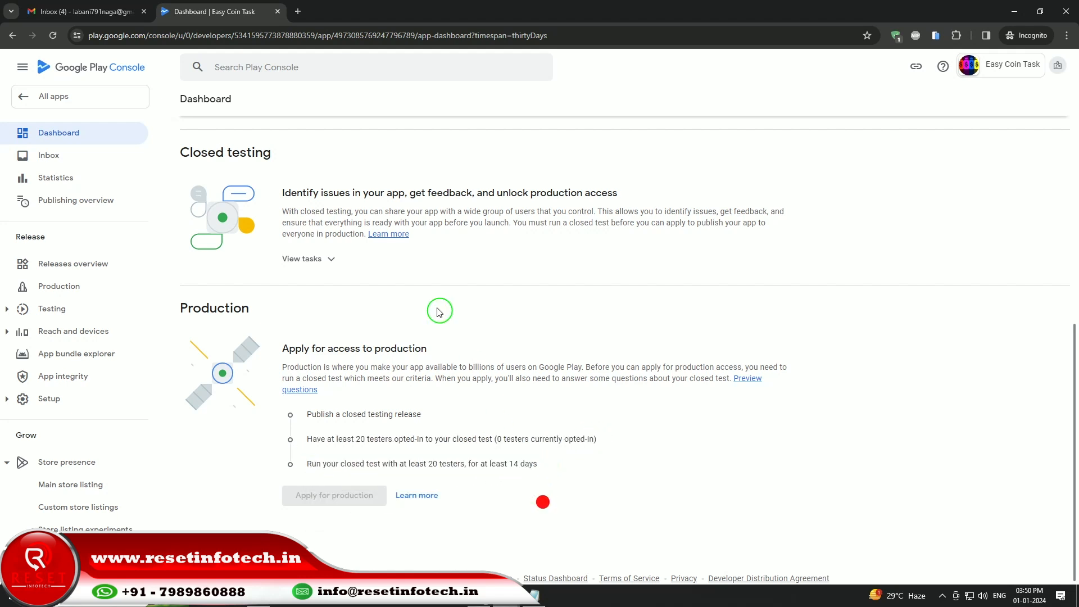
{"action": "left_click", "coordinate": [329, 259]}
{"action": "left_click", "coordinate": [340, 298]}
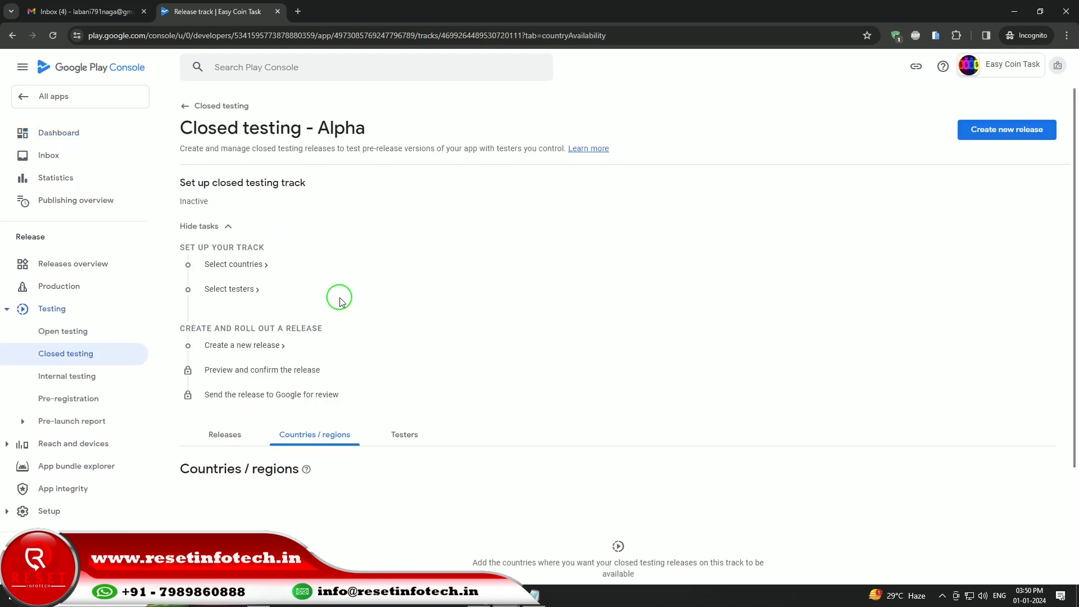
{"action": "left_click", "coordinate": [189, 105]}
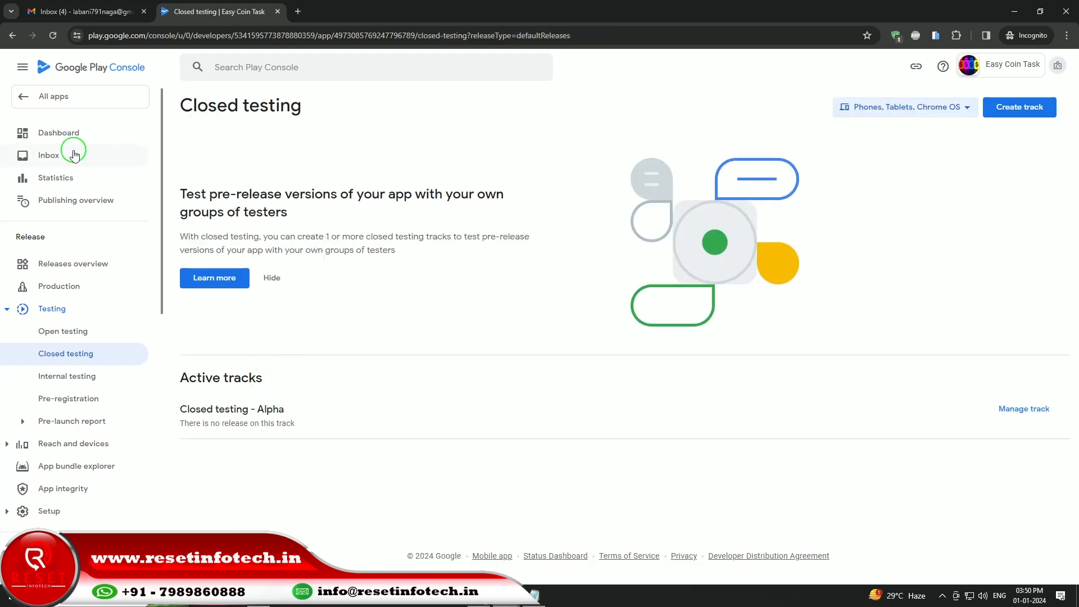
{"action": "left_click", "coordinate": [53, 99]}
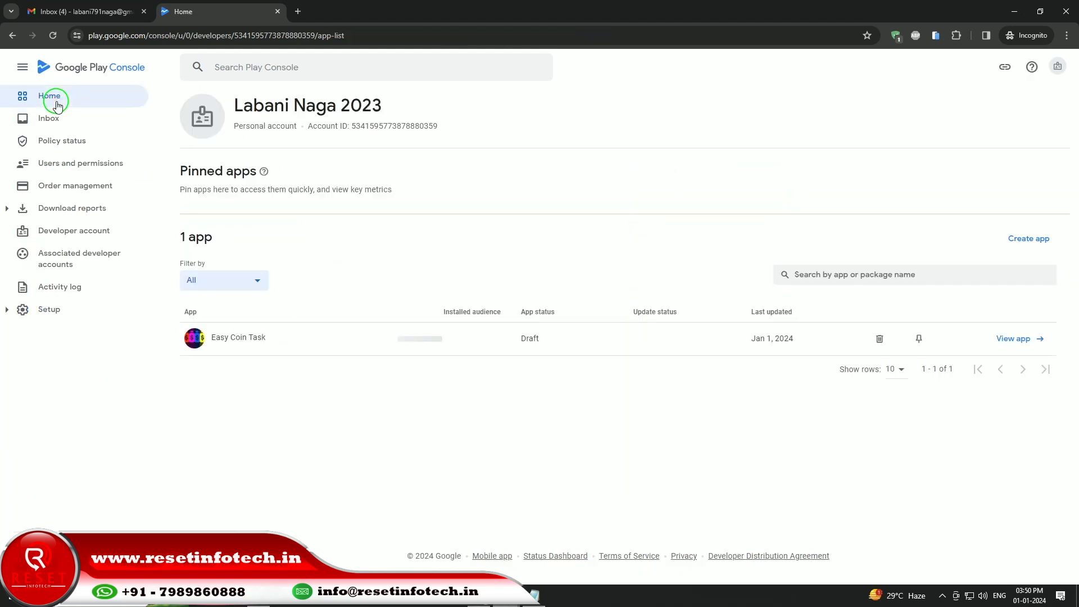
{"action": "left_click", "coordinate": [221, 347]}
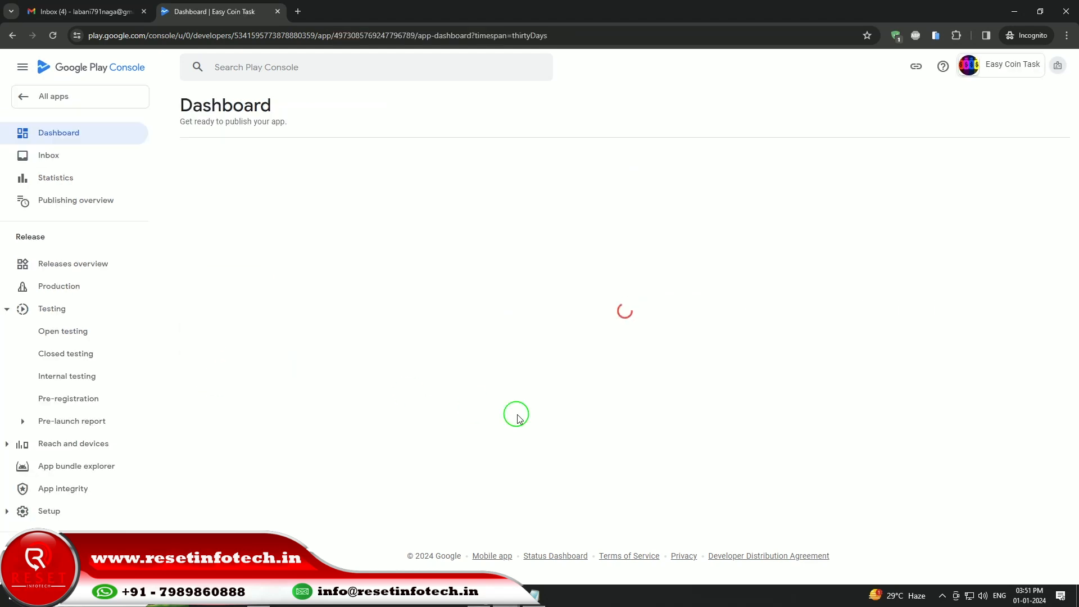
Review the closed testing text on the dashboard and reopen the Alpha track's countries setup
{"action": "scroll", "coordinate": [514, 415], "scroll_direction": "down", "scroll_amount": 4}
{"action": "scroll", "coordinate": [516, 419], "scroll_direction": "down", "scroll_amount": 2}
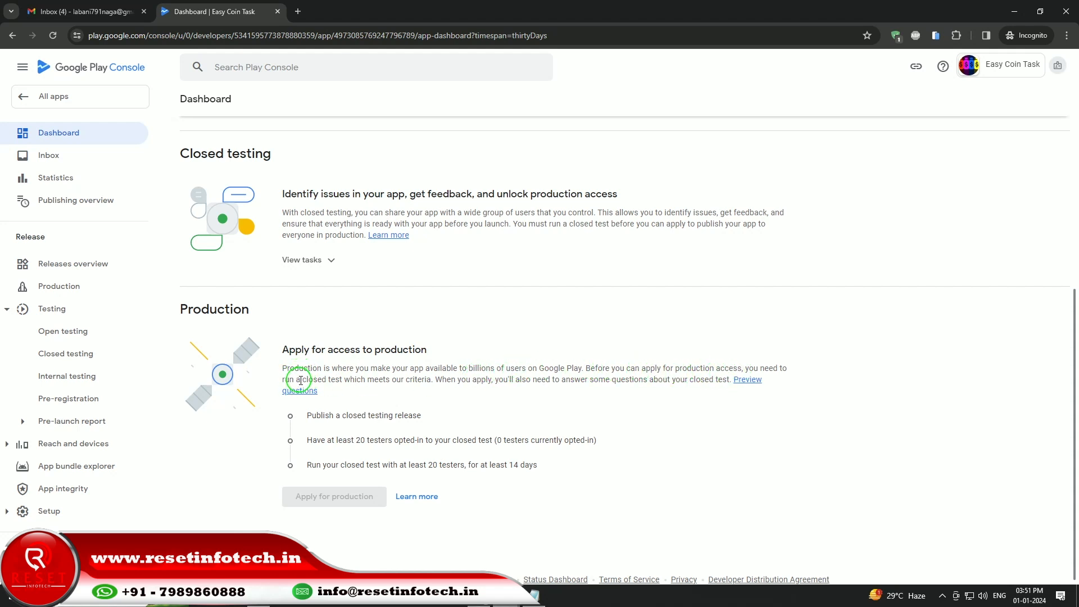
{"action": "left_click_drag", "start_coordinate": [302, 380], "coordinate": [343, 380]}
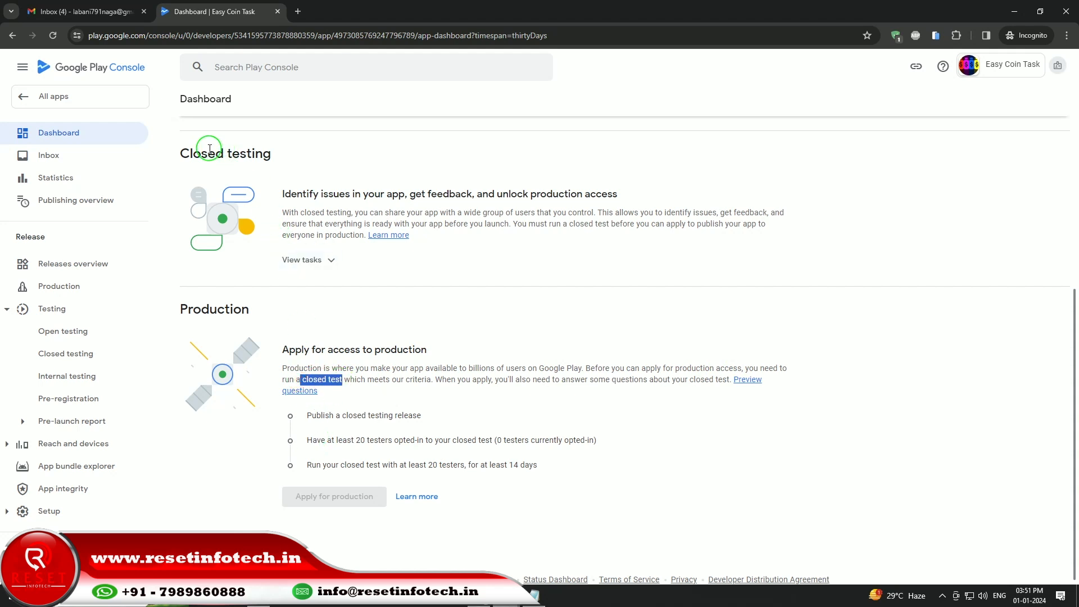
{"action": "left_click_drag", "start_coordinate": [184, 152], "coordinate": [270, 159]}
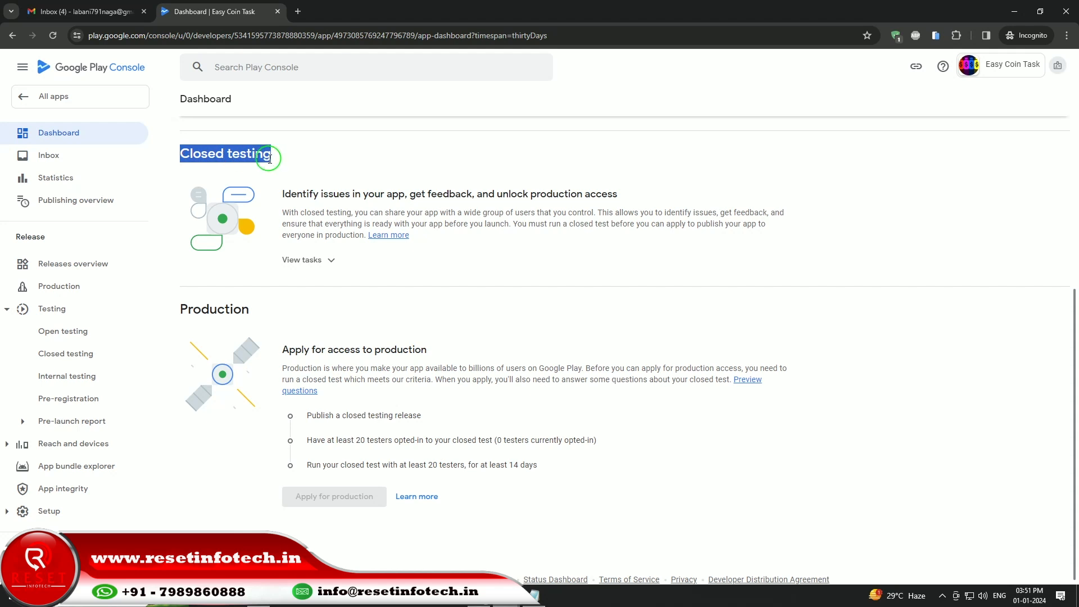
{"action": "left_click_drag", "start_coordinate": [280, 200], "coordinate": [632, 209]}
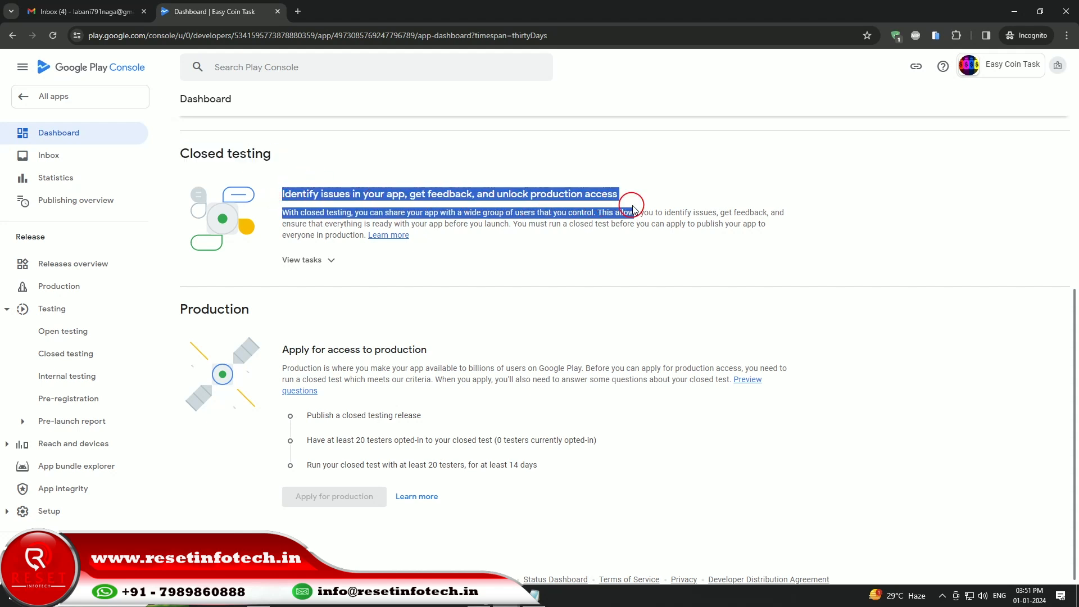
{"action": "left_click", "coordinate": [531, 263]}
{"action": "left_click", "coordinate": [328, 260]}
{"action": "left_click", "coordinate": [331, 297]}
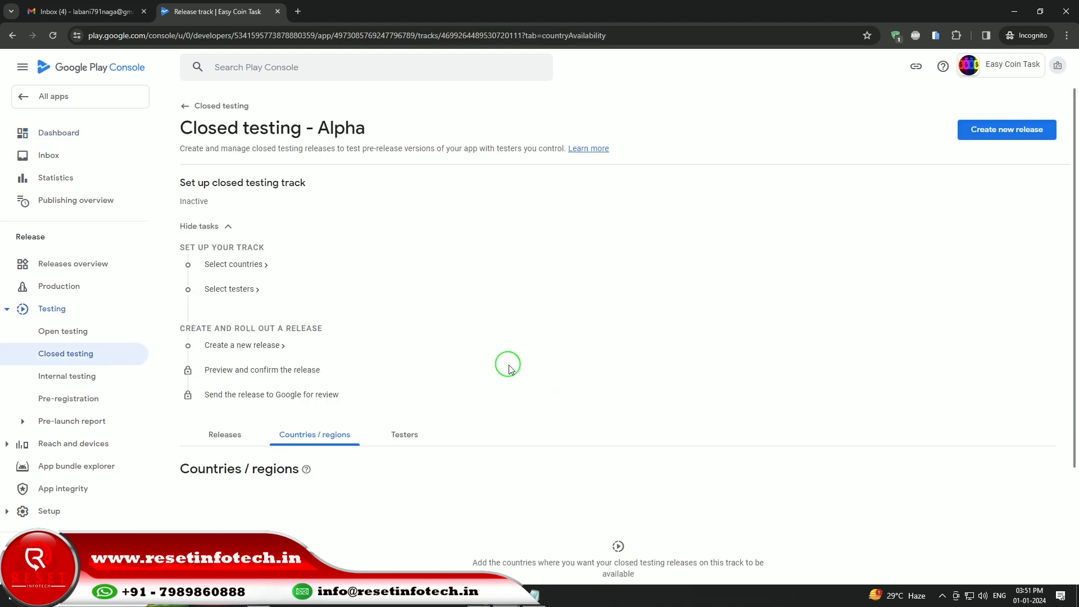
Look at the Alpha track's country selection and testers settings
{"action": "scroll", "coordinate": [487, 359], "scroll_direction": "down", "scroll_amount": 3}
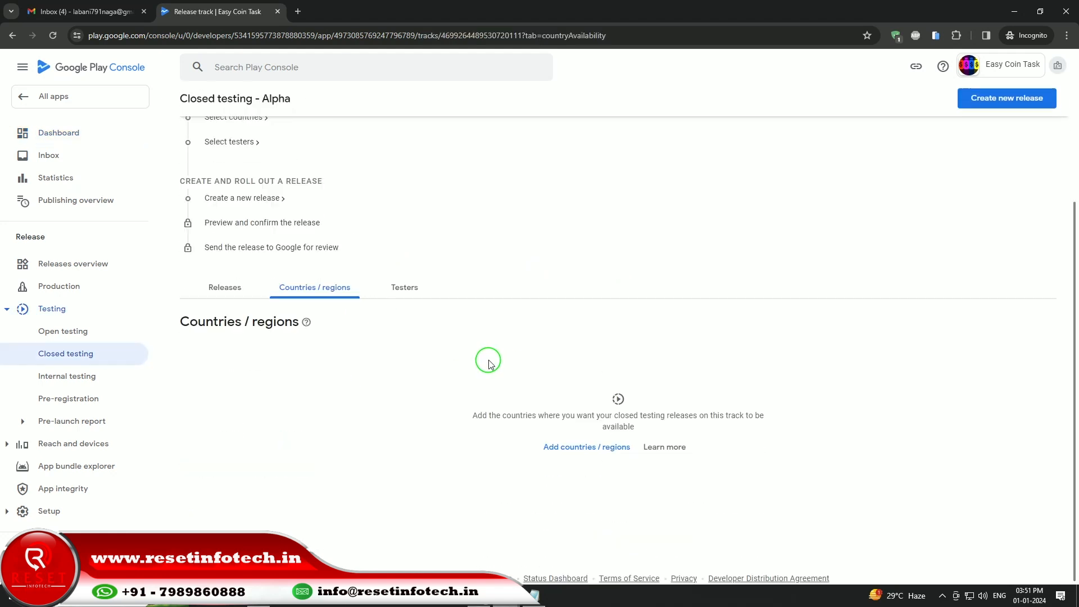
{"action": "scroll", "coordinate": [487, 360], "scroll_direction": "up", "scroll_amount": 3}
{"action": "left_click", "coordinate": [249, 263]}
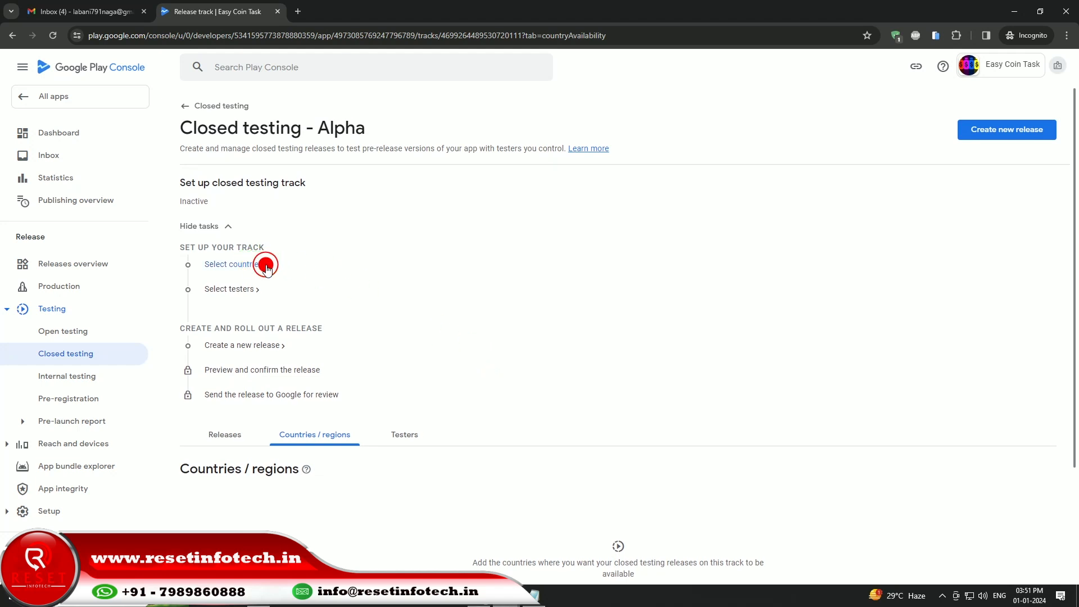
{"action": "left_click", "coordinate": [245, 289]}
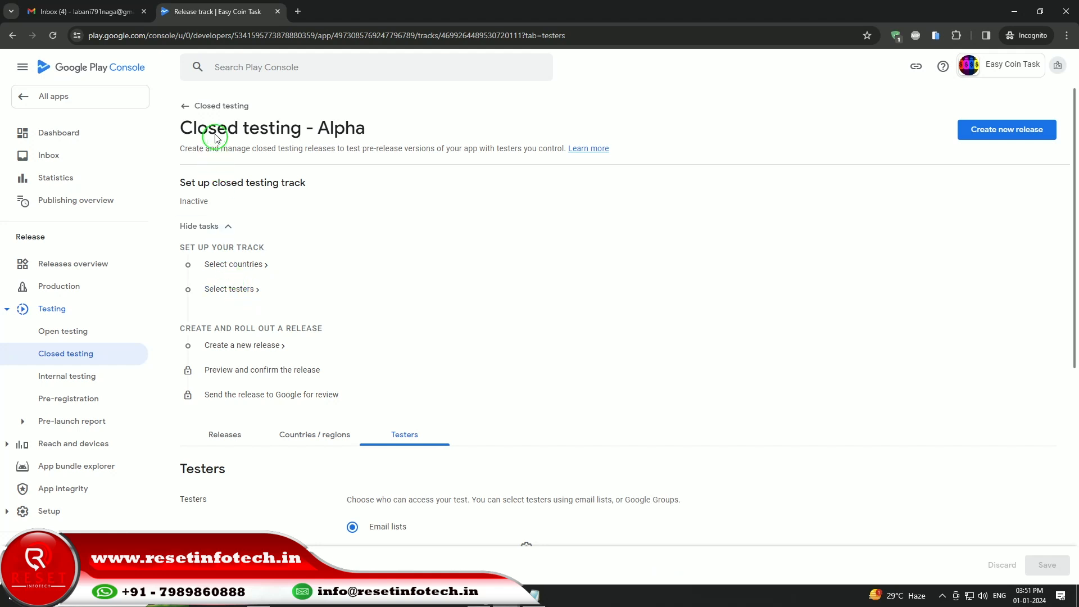
Return to the app dashboard and reopen the Alpha track's Countries / regions section
{"action": "left_click", "coordinate": [189, 105]}
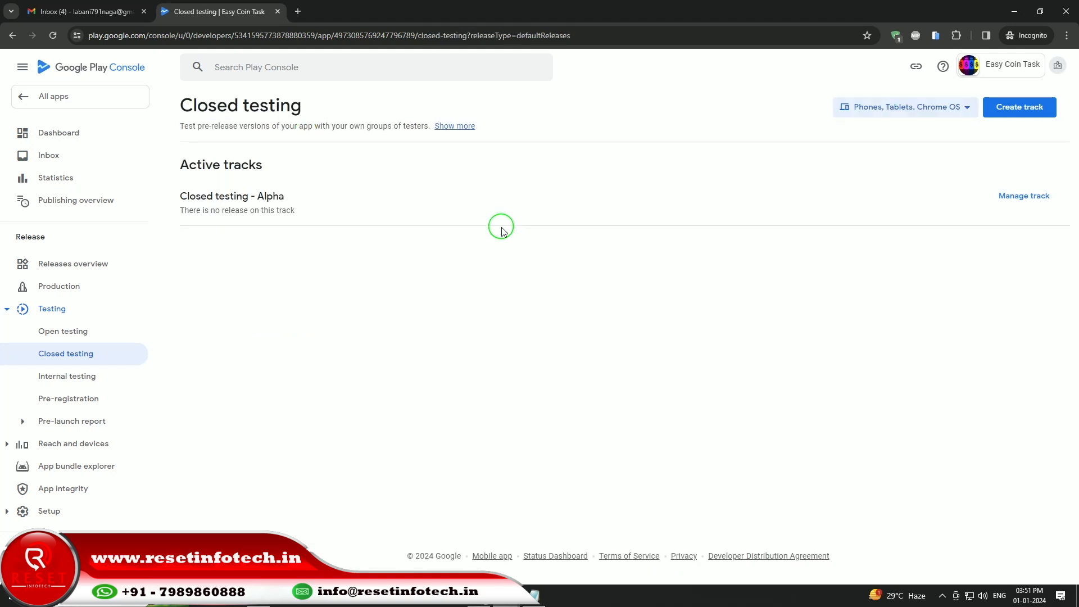
{"action": "left_click", "coordinate": [57, 138]}
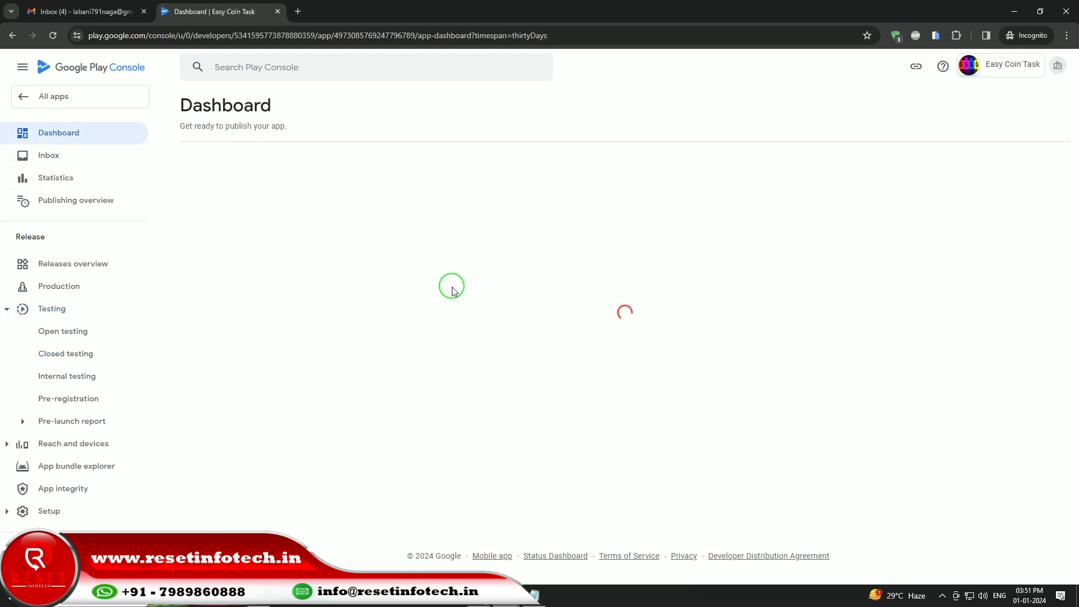
{"action": "scroll", "coordinate": [405, 344], "scroll_direction": "down", "scroll_amount": 4}
{"action": "left_click", "coordinate": [314, 318]}
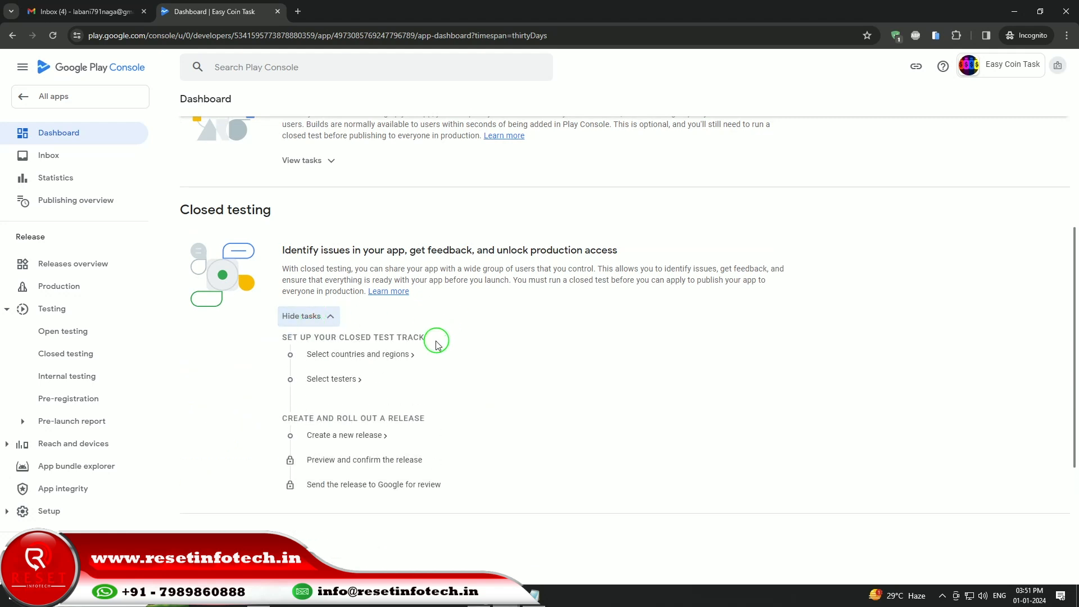
{"action": "left_click", "coordinate": [408, 355]}
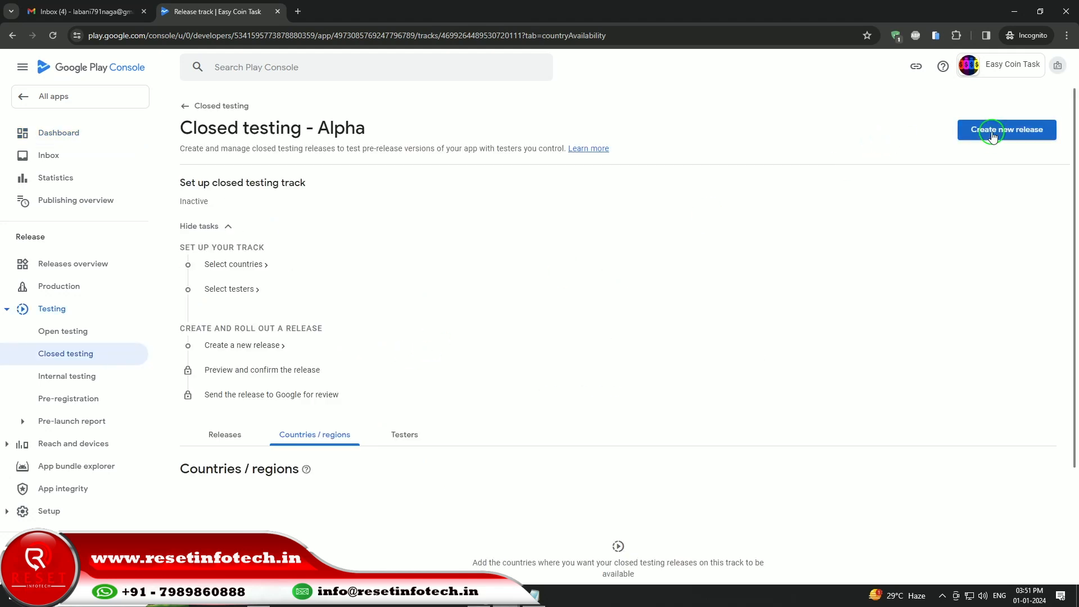
{"action": "scroll", "coordinate": [665, 368], "scroll_direction": "down", "scroll_amount": 3}
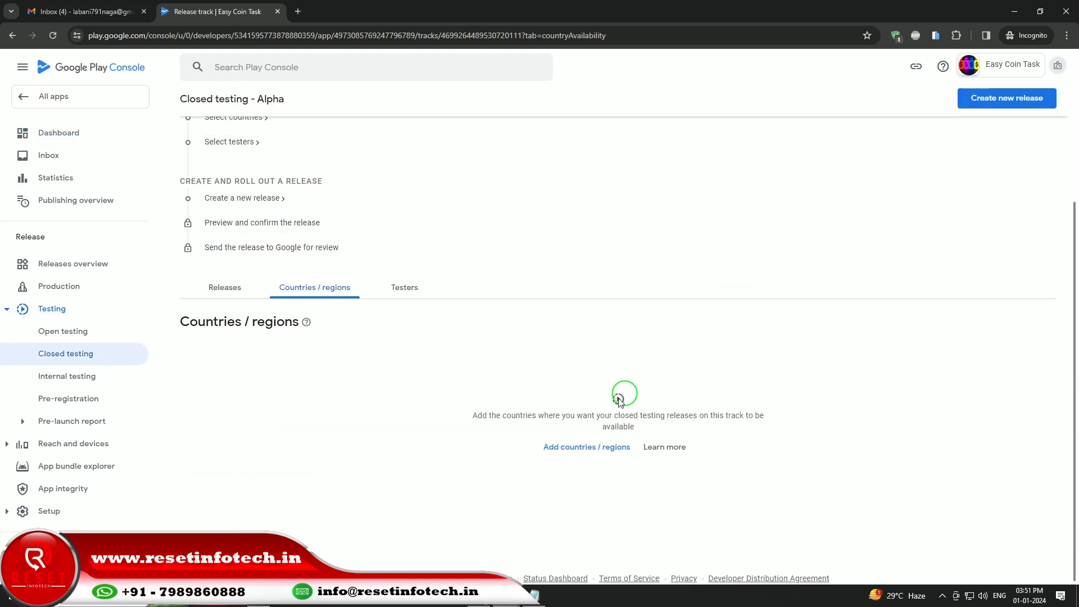
Select all 177 countries and regions for the Alpha track and save
{"action": "left_click", "coordinate": [567, 446]}
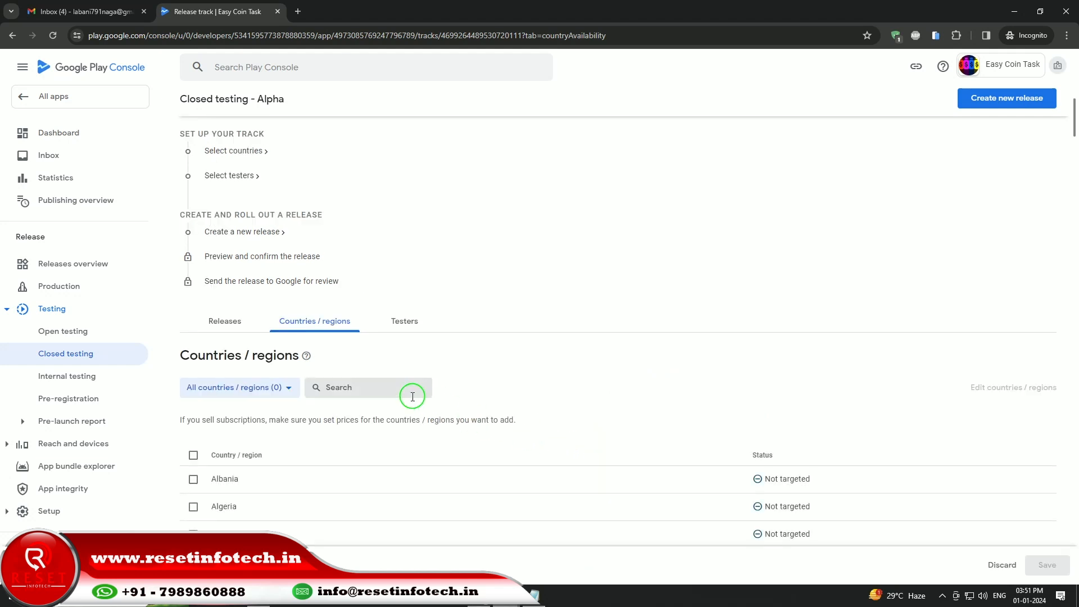
{"action": "left_click", "coordinate": [193, 456]}
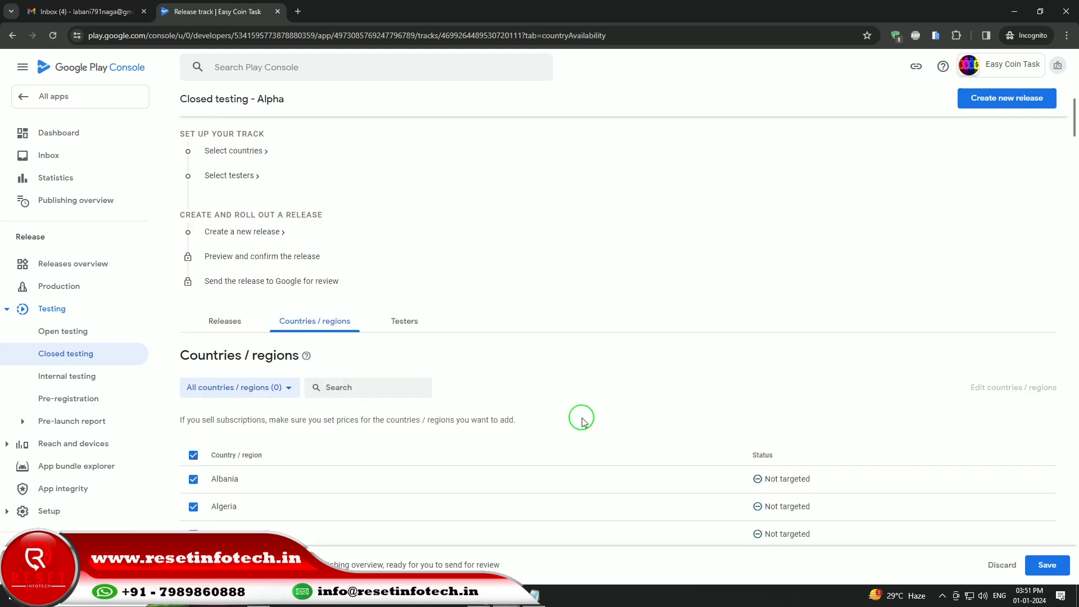
{"action": "scroll", "coordinate": [580, 416], "scroll_direction": "down", "scroll_amount": 20}
{"action": "scroll", "coordinate": [590, 420], "scroll_direction": "down", "scroll_amount": 20}
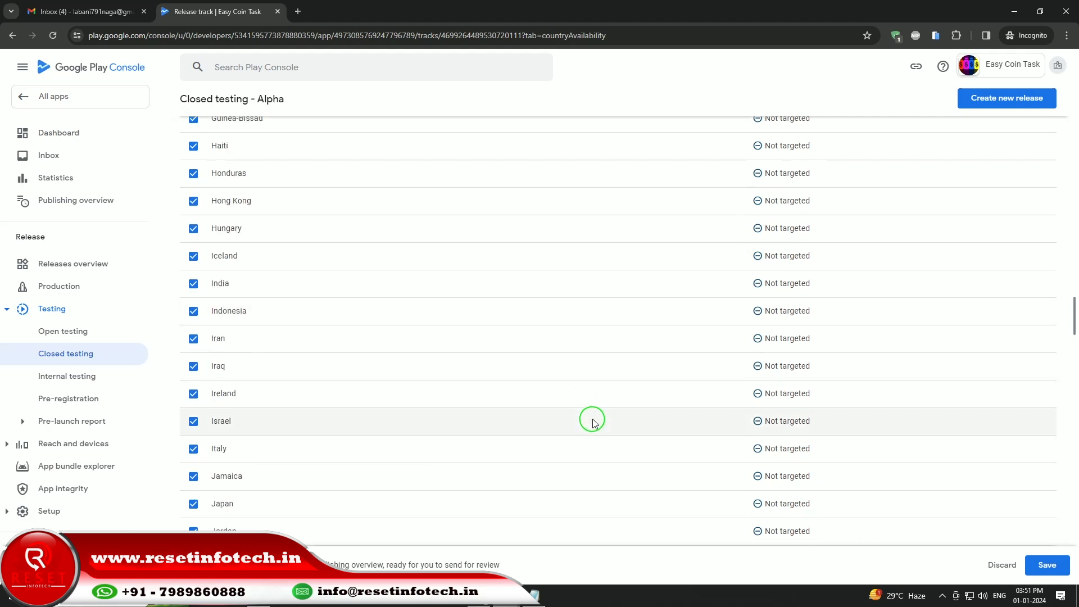
{"action": "scroll", "coordinate": [593, 422], "scroll_direction": "down", "scroll_amount": 20}
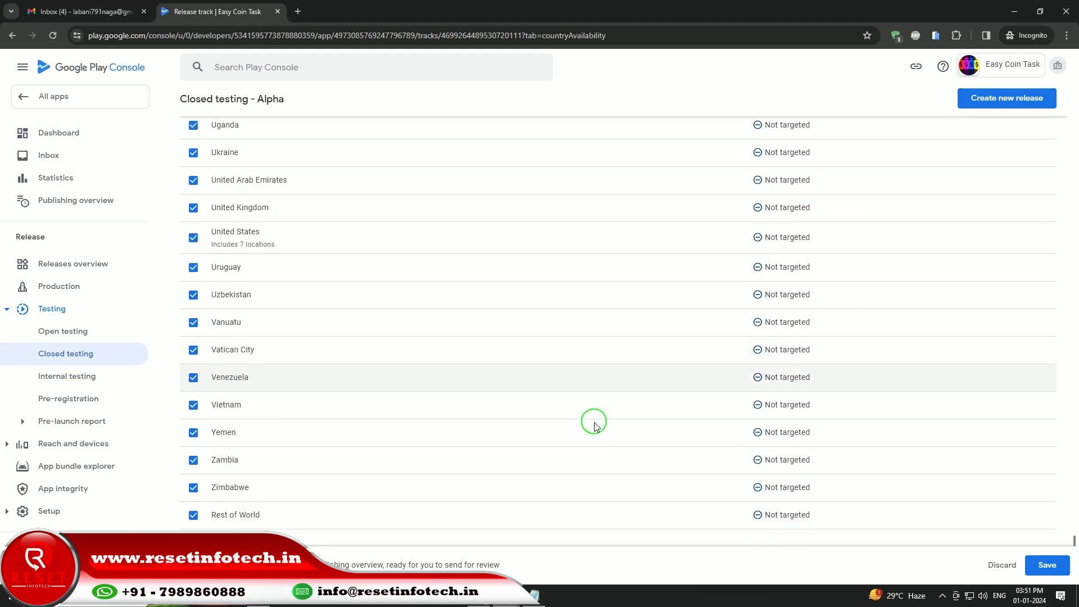
{"action": "left_click", "coordinate": [1039, 564]}
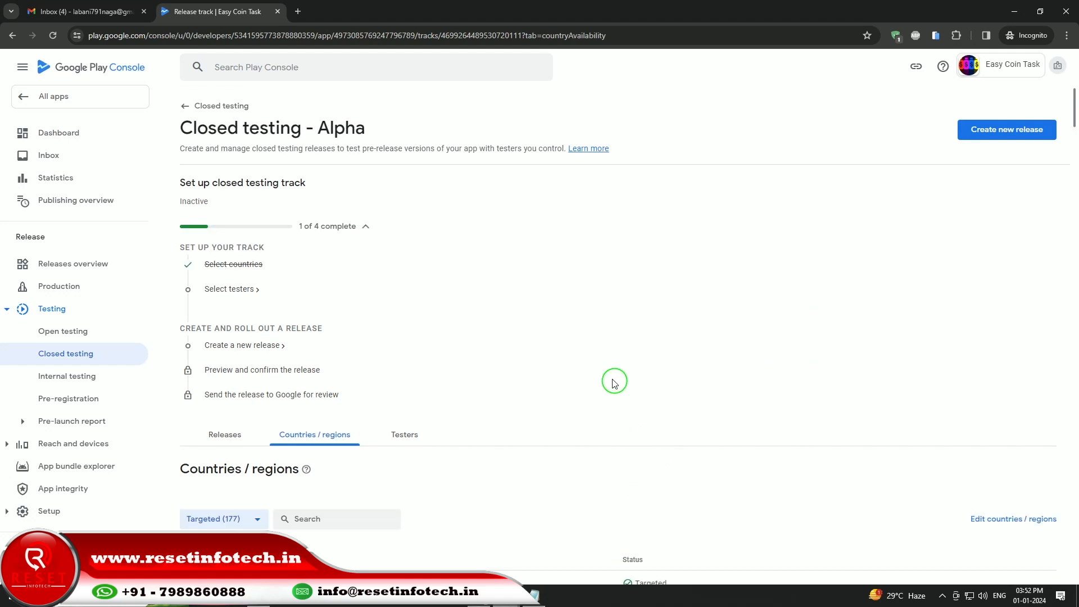
{"action": "scroll", "coordinate": [446, 387], "scroll_direction": "down", "scroll_amount": 5}
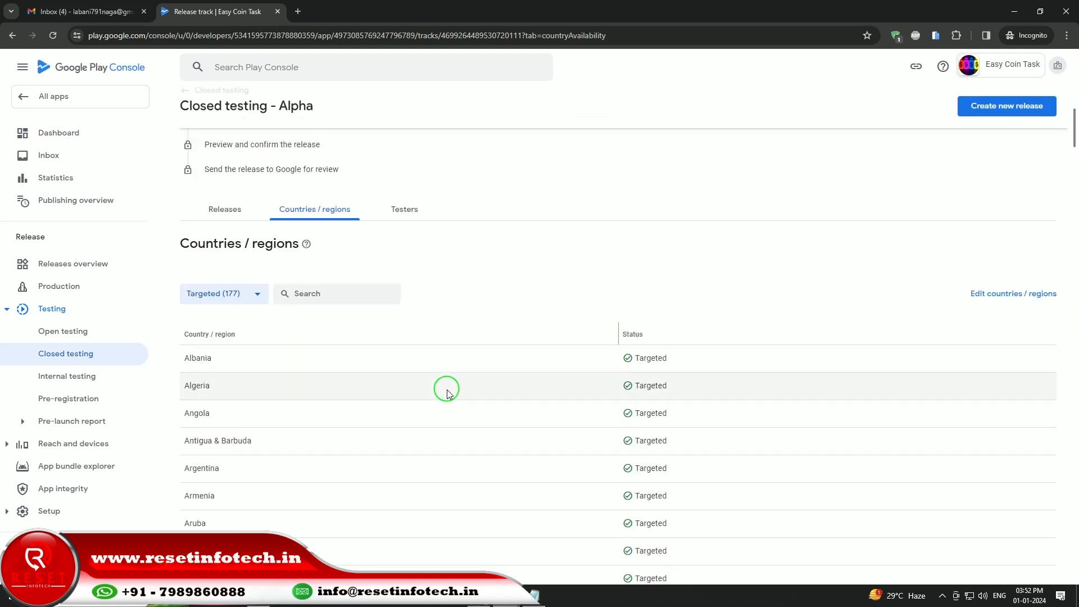
{"action": "scroll", "coordinate": [448, 392], "scroll_direction": "up", "scroll_amount": 5}
From the Alpha track's tester setup, start a new email list under Testers
{"action": "left_click", "coordinate": [220, 287]}
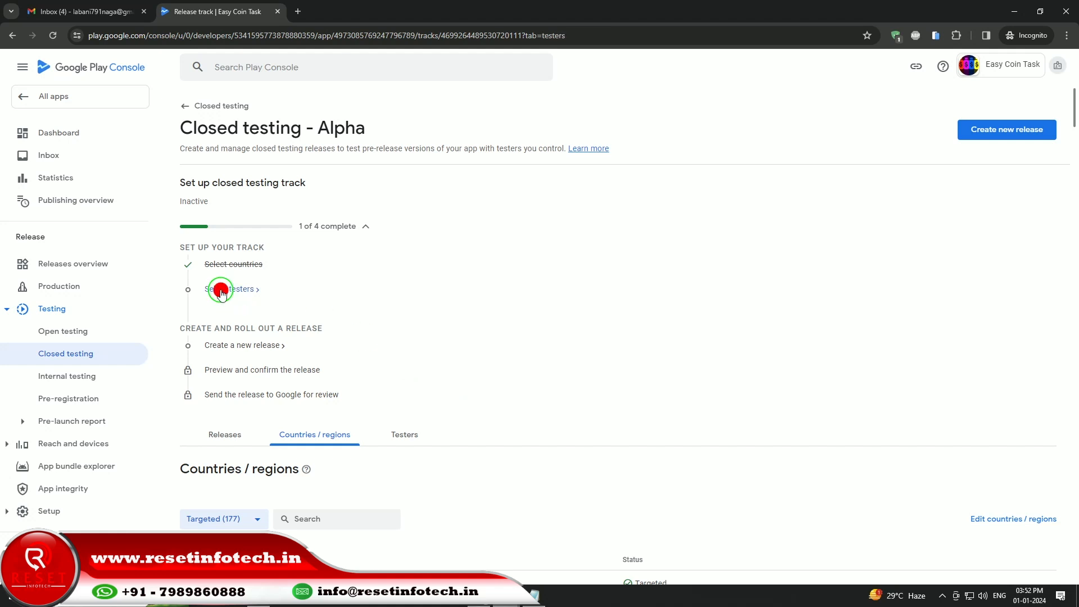
{"action": "scroll", "coordinate": [456, 368], "scroll_direction": "down", "scroll_amount": 4}
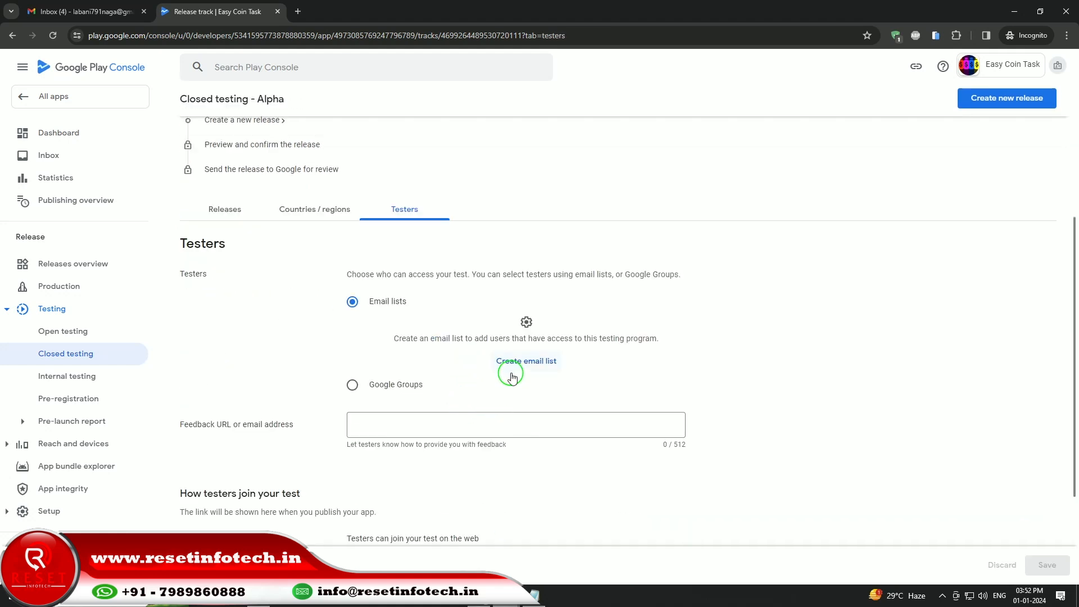
{"action": "scroll", "coordinate": [544, 445], "scroll_direction": "down", "scroll_amount": 3}
{"action": "scroll", "coordinate": [544, 441], "scroll_direction": "up", "scroll_amount": 3}
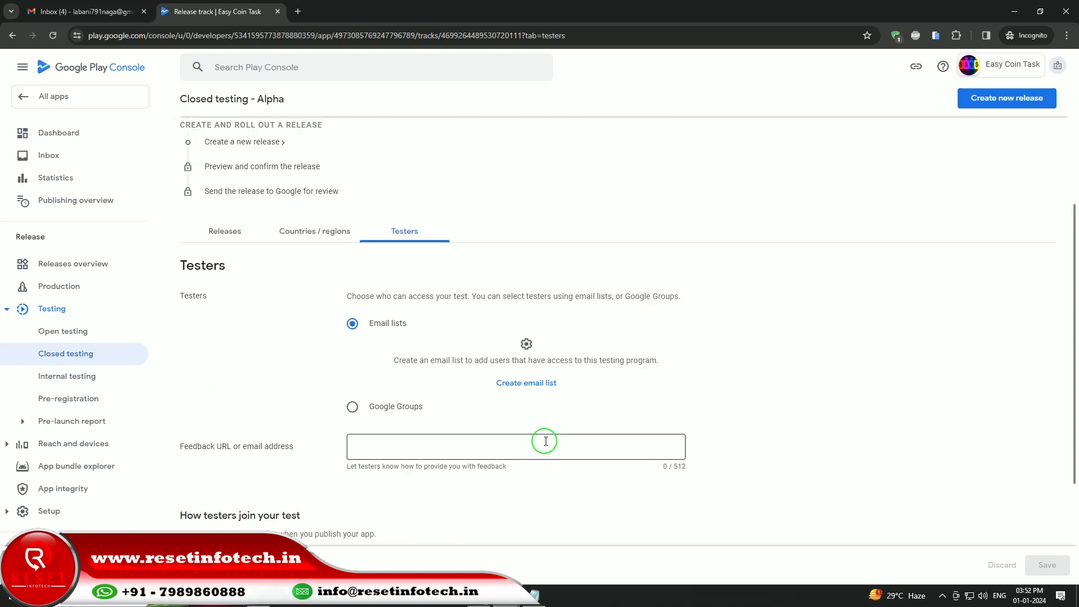
{"action": "left_click", "coordinate": [521, 387]}
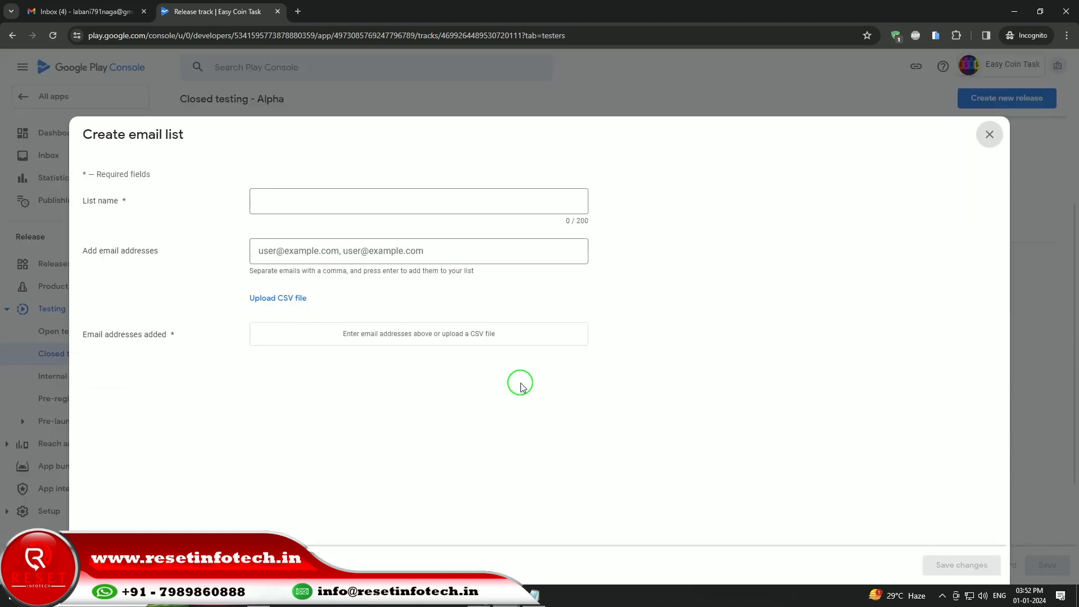
Enter 'test' as the list name and bring up the notes with tester addresses
{"action": "left_click", "coordinate": [304, 203]}
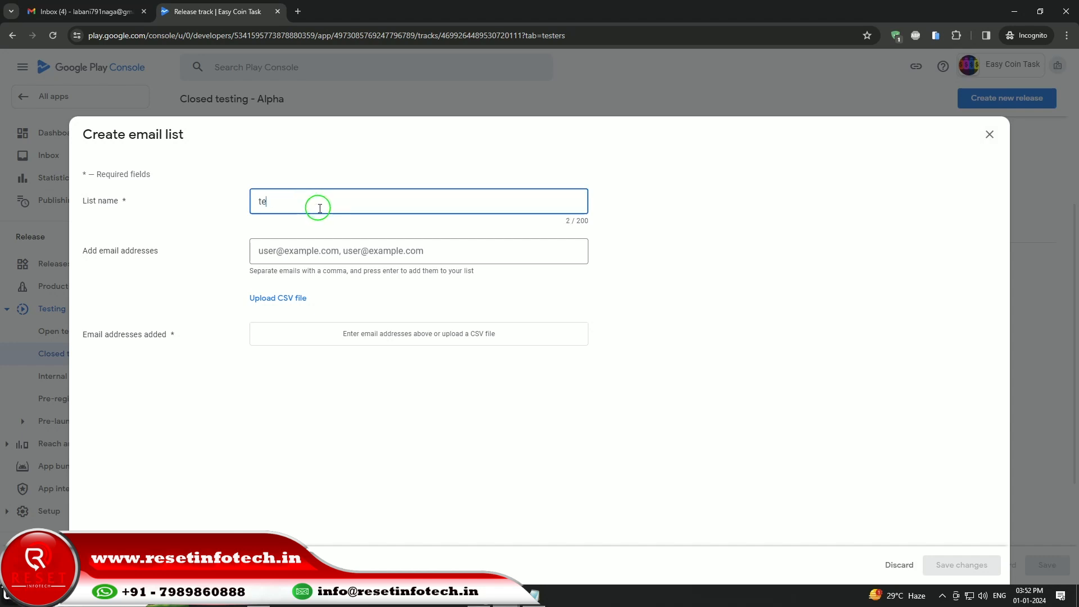
{"action": "type", "text": "t"}
{"action": "key", "text": "BackSpace"}
{"action": "type", "text": "t"}
{"action": "left_click", "coordinate": [534, 597]}
{"action": "left_click", "coordinate": [533, 596]}
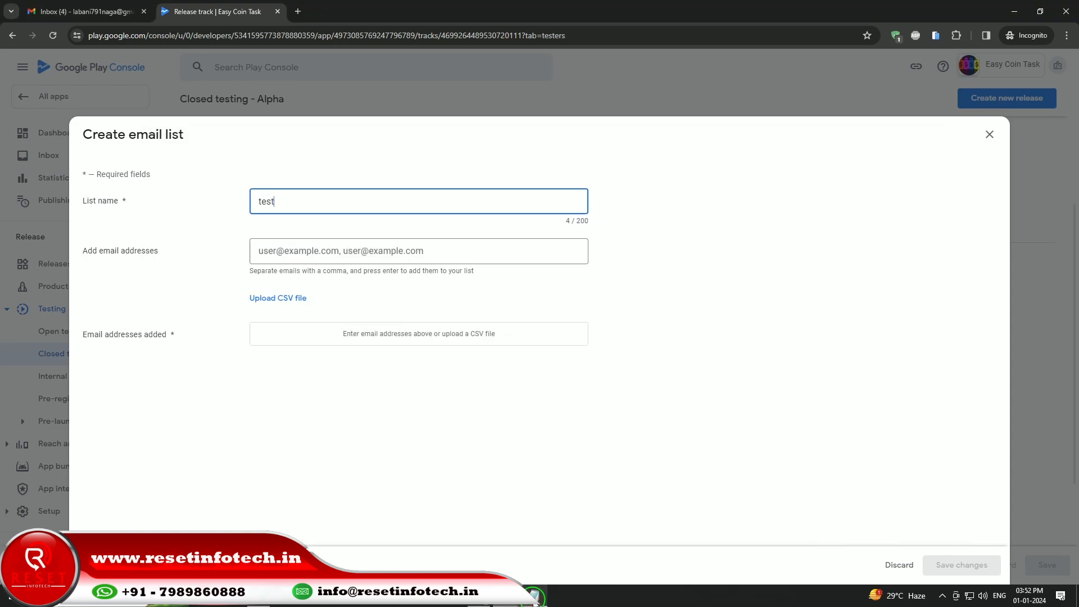
{"action": "left_click", "coordinate": [534, 597]}
Try pasting the whole block of tester addresses into the field, then undo it
{"action": "left_click", "coordinate": [362, 415]}
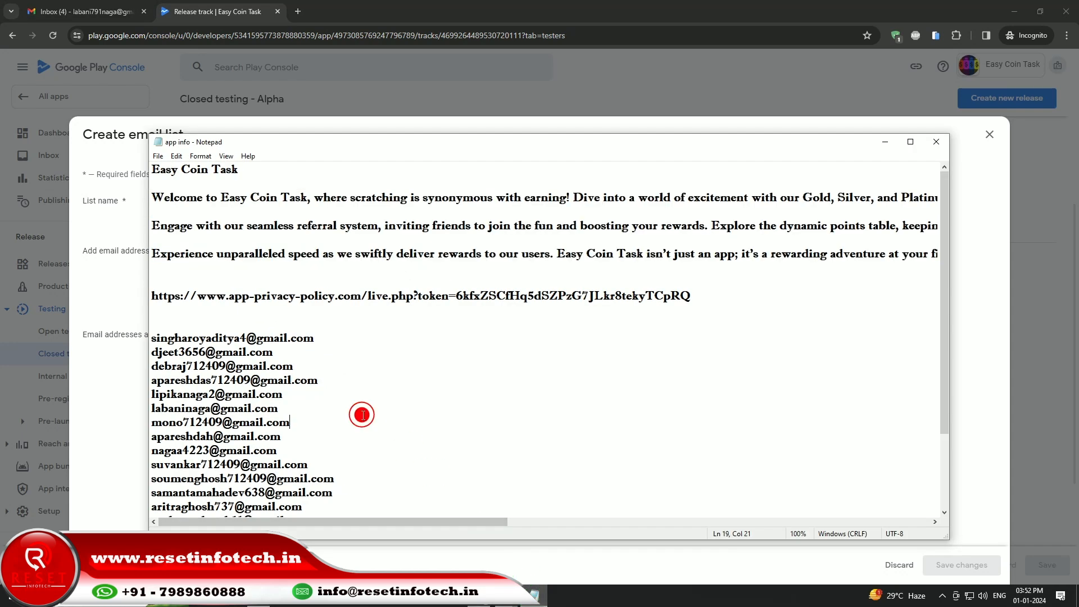
{"action": "left_click_drag", "start_coordinate": [152, 334], "coordinate": [335, 459]}
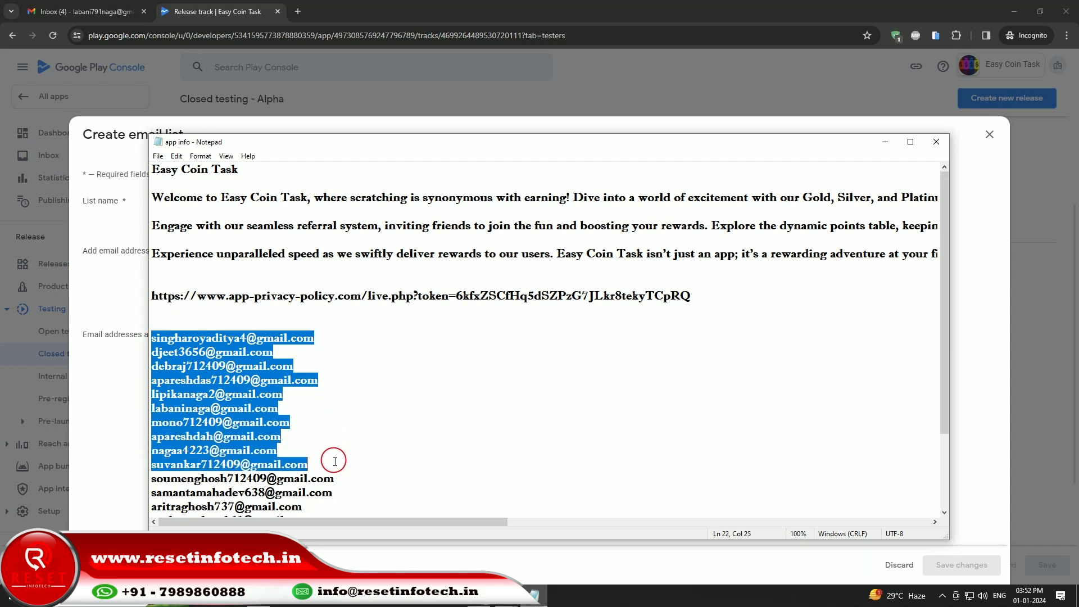
{"action": "right_click", "coordinate": [229, 407]}
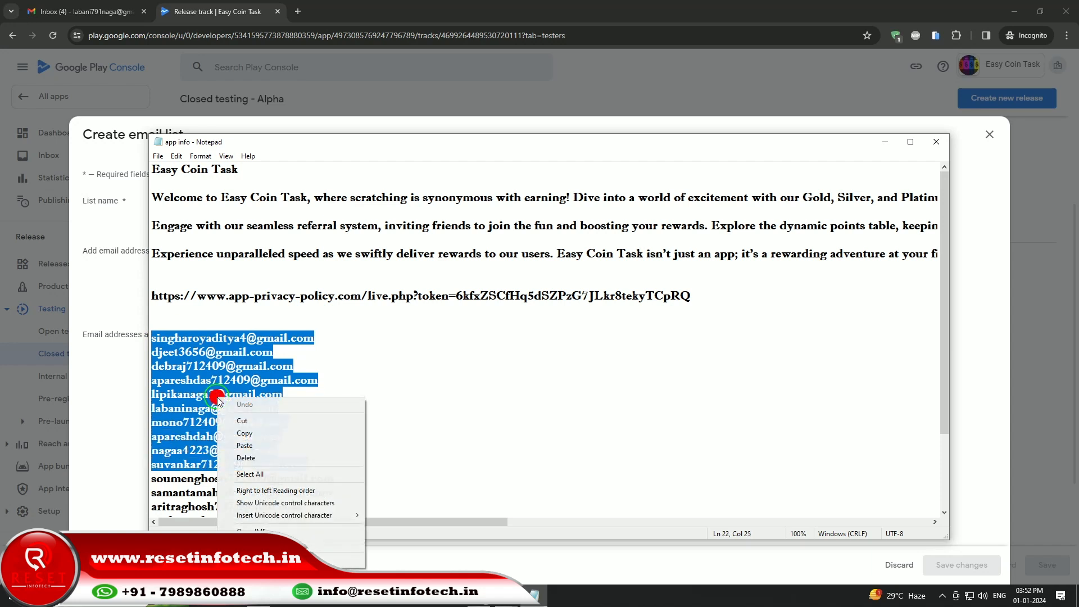
{"action": "left_click", "coordinate": [249, 432]}
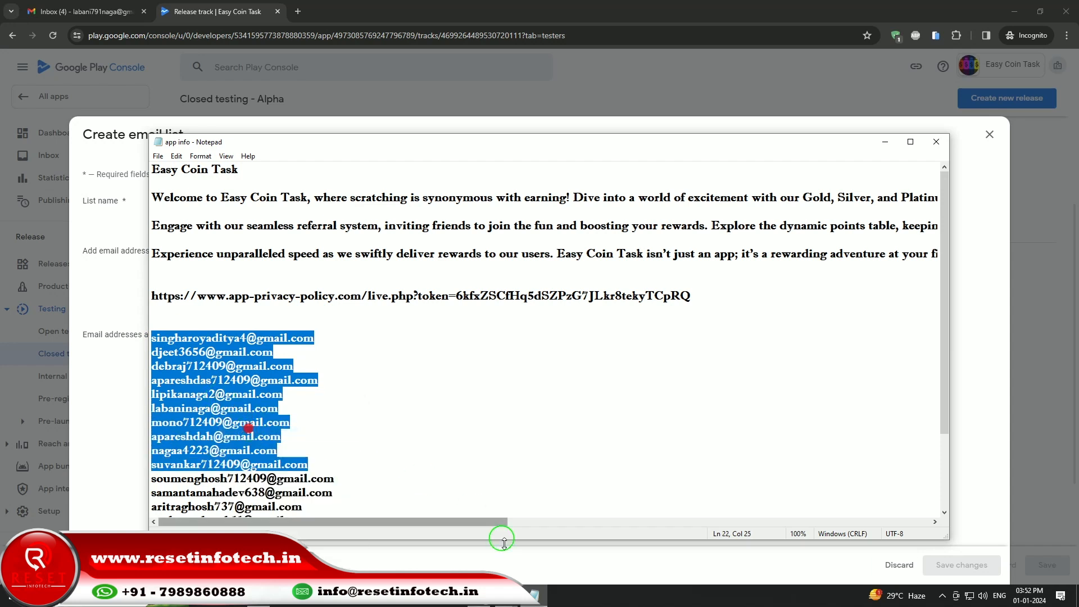
{"action": "left_click", "coordinate": [531, 594]}
{"action": "left_click", "coordinate": [358, 247]}
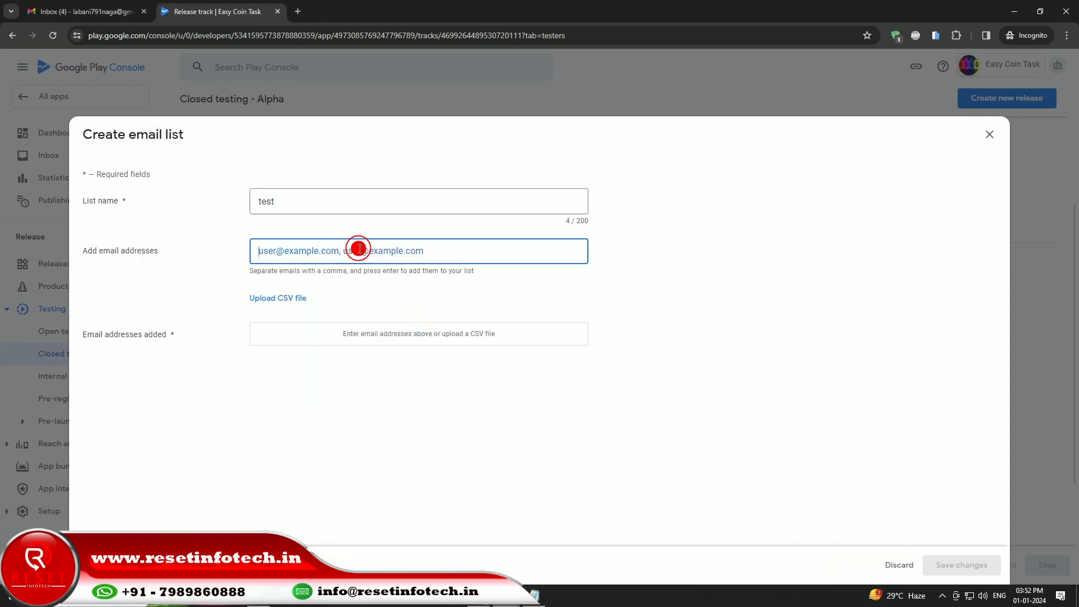
{"action": "right_click", "coordinate": [357, 247]}
{"action": "left_click", "coordinate": [398, 355]}
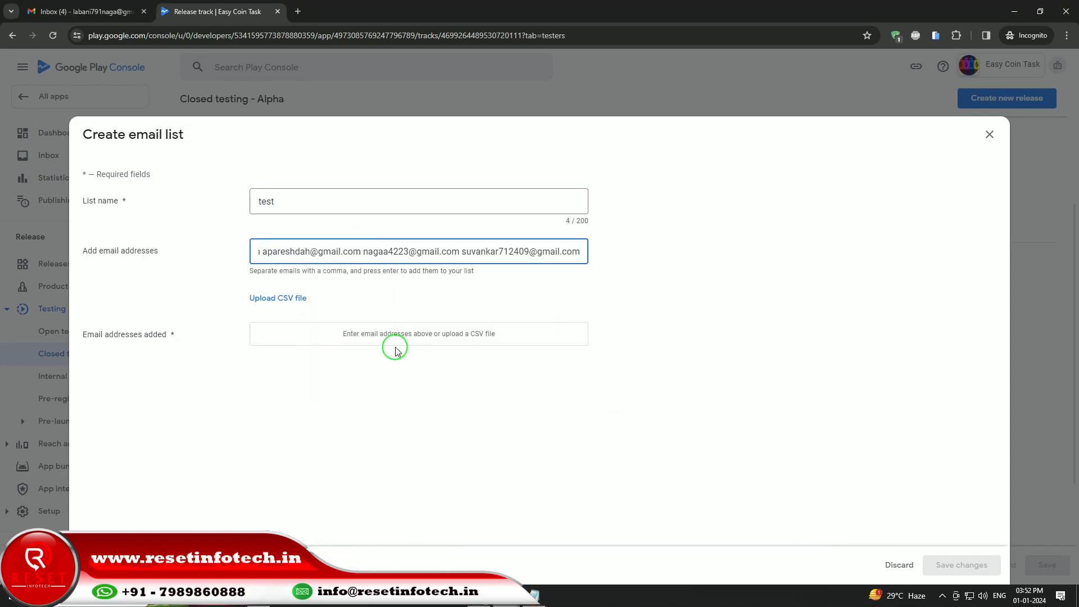
{"action": "key", "text": "ctrl+z"}
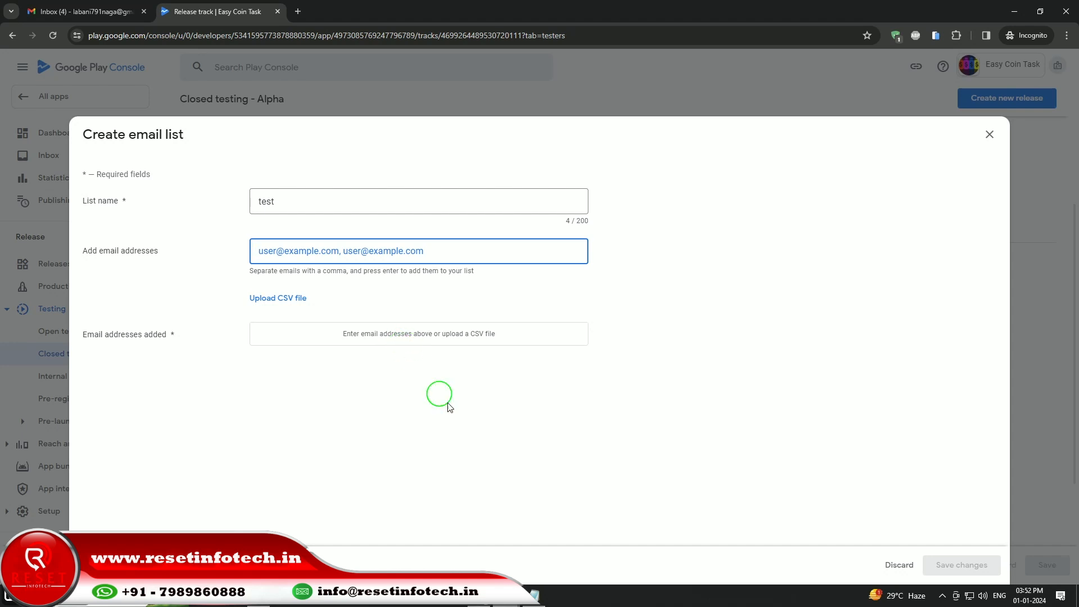
Paste the first tester Gmail address into Add email addresses
{"action": "left_click", "coordinate": [534, 597]}
{"action": "left_click", "coordinate": [326, 337]}
{"action": "left_click_drag", "start_coordinate": [326, 338], "coordinate": [163, 338]}
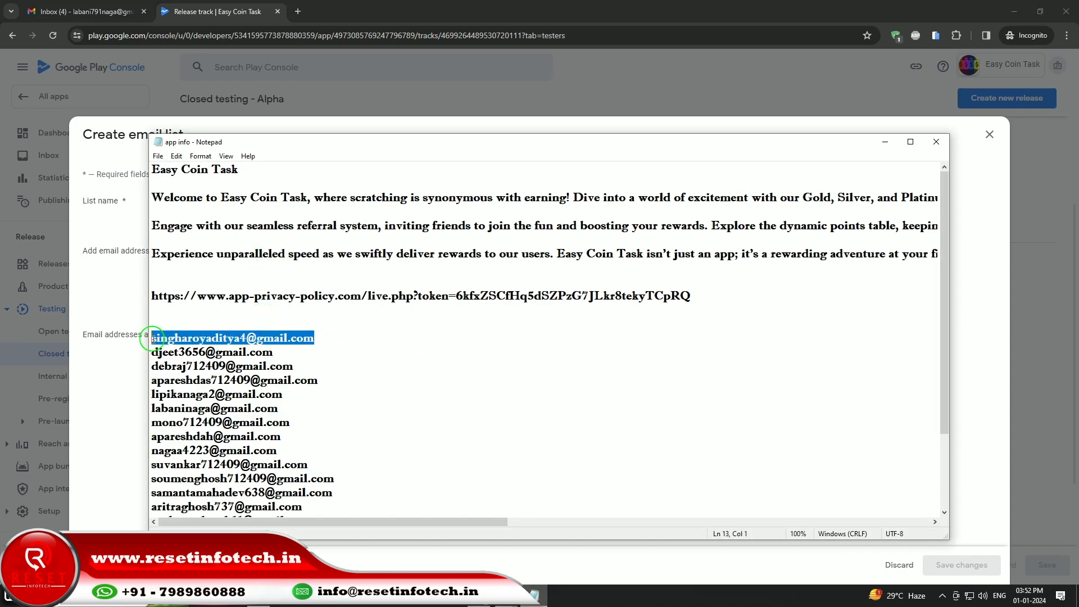
{"action": "key", "text": "ctrl+c"}
{"action": "left_click", "coordinate": [549, 124]}
{"action": "left_click", "coordinate": [343, 253]}
{"action": "key", "text": "ctrl+v"}
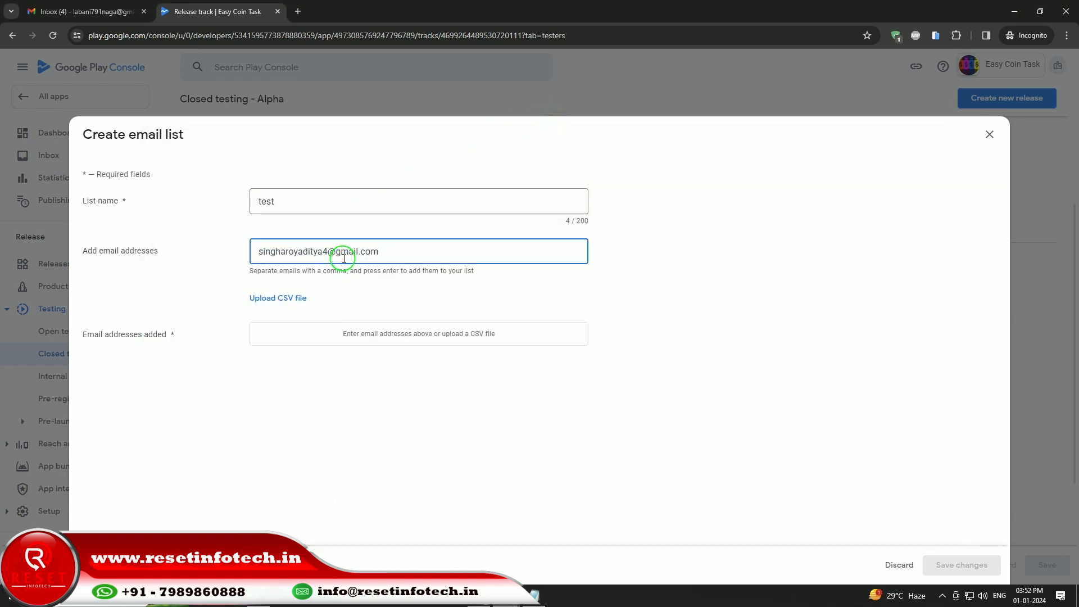
Append the second tester Gmail address from the notes
{"action": "left_click", "coordinate": [535, 595]}
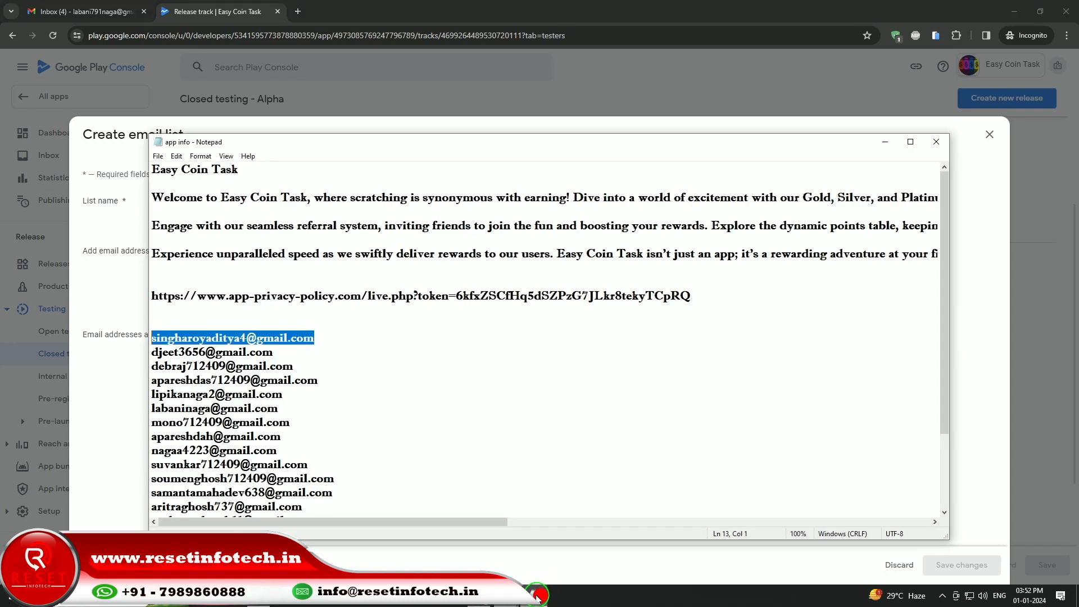
{"action": "left_click_drag", "start_coordinate": [274, 351], "coordinate": [152, 352]}
{"action": "key", "text": "ctrl+c"}
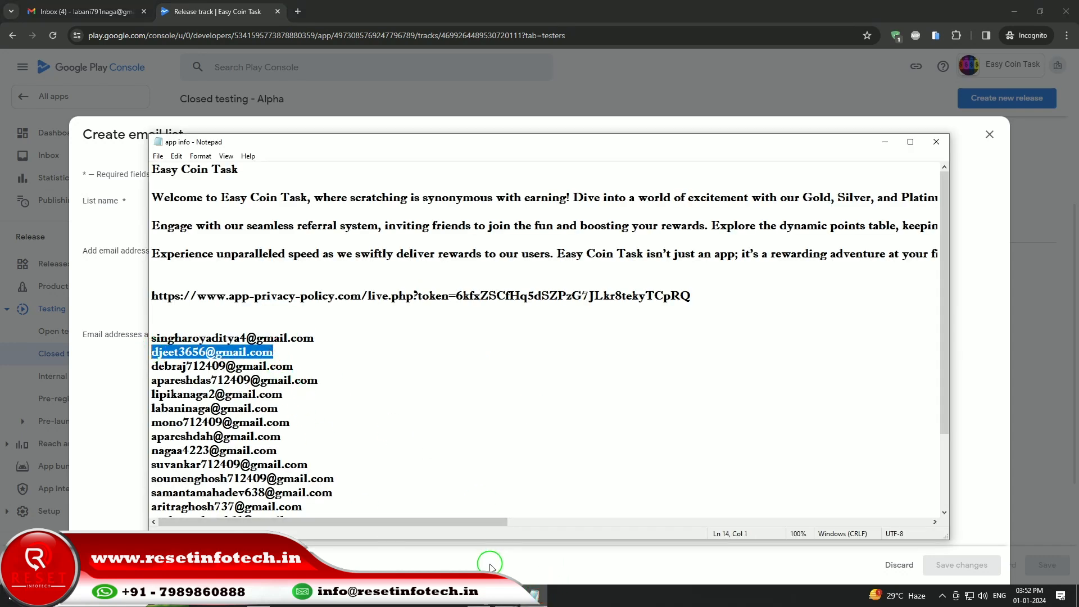
{"action": "left_click", "coordinate": [490, 556]}
{"action": "left_click", "coordinate": [400, 253]}
{"action": "key", "text": "ctrl+v"}
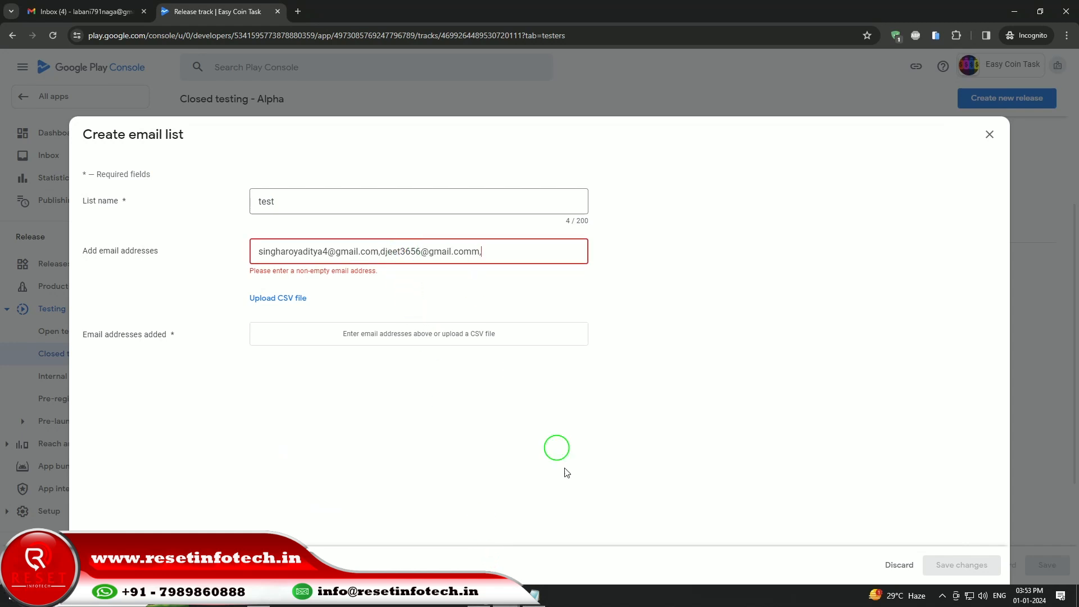
Add the third tester address, separated by commas
{"action": "left_click", "coordinate": [544, 599]}
{"action": "left_click_drag", "start_coordinate": [293, 365], "coordinate": [160, 365]}
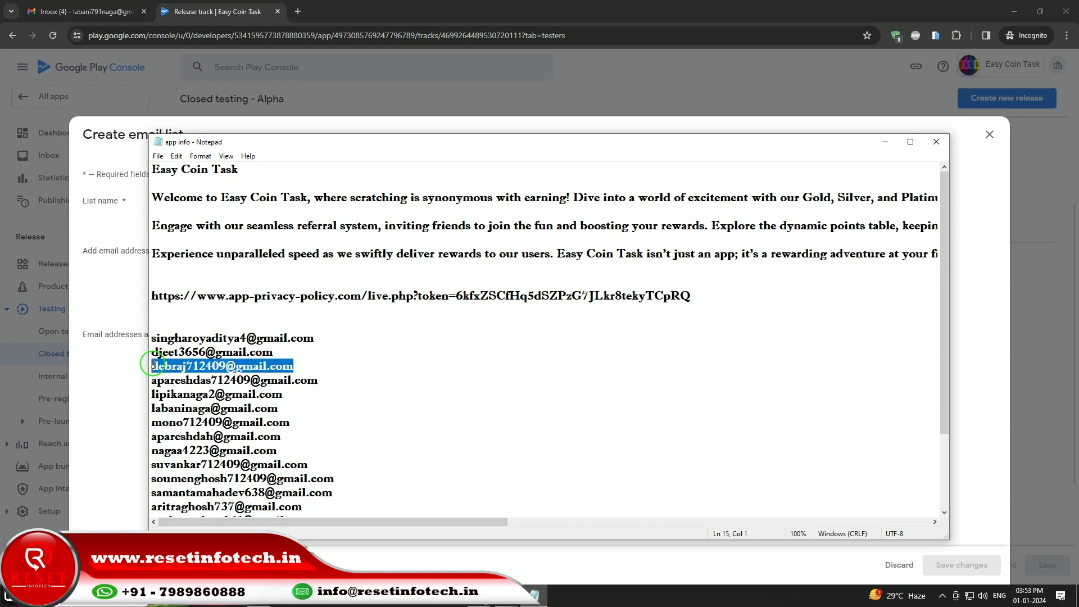
{"action": "left_click", "coordinate": [134, 145]}
{"action": "left_click", "coordinate": [513, 251]}
{"action": "type", "text": ","}
{"action": "key", "text": "ctrl+v"}
{"action": "type", "text": ","}
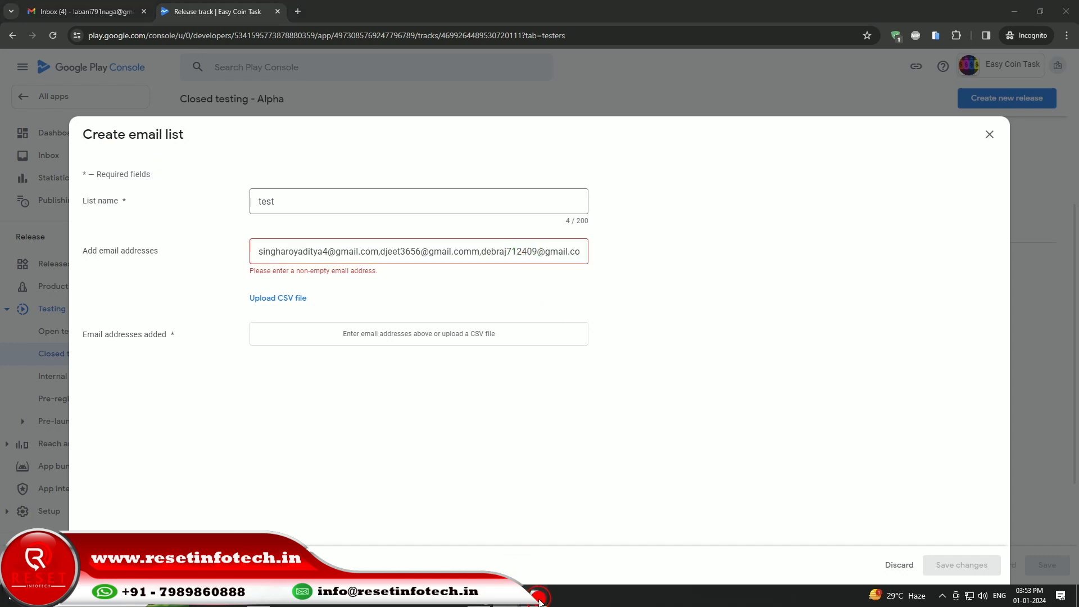
Append the fourth address ending in .comm and add all four to the list
{"action": "left_click", "coordinate": [538, 598]}
{"action": "left_click_drag", "start_coordinate": [319, 380], "coordinate": [181, 380]}
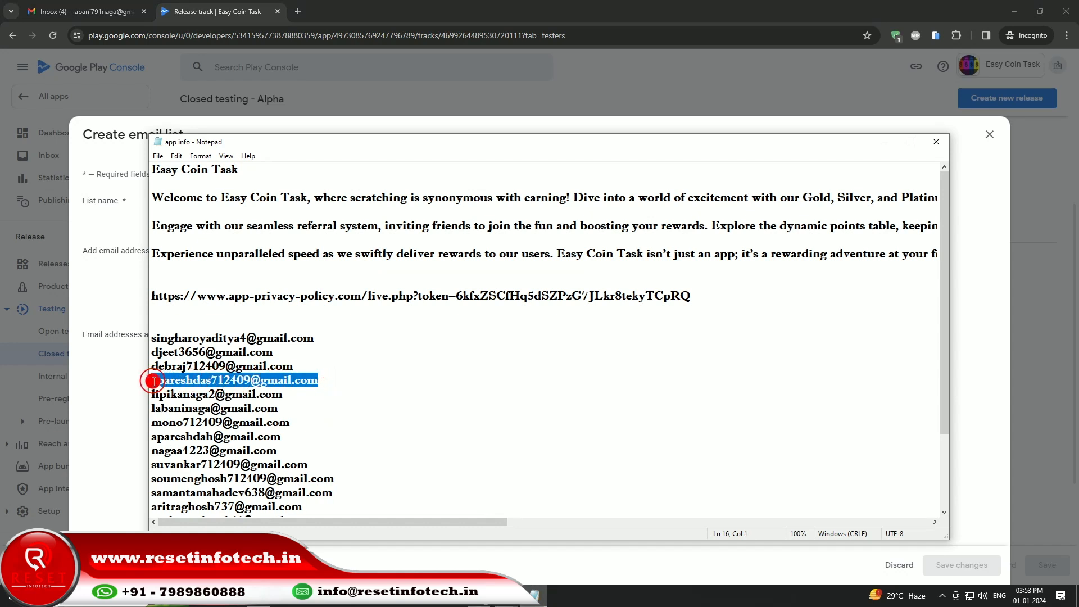
{"action": "right_click", "coordinate": [155, 383]}
{"action": "left_click", "coordinate": [184, 418]}
{"action": "left_click", "coordinate": [534, 597]}
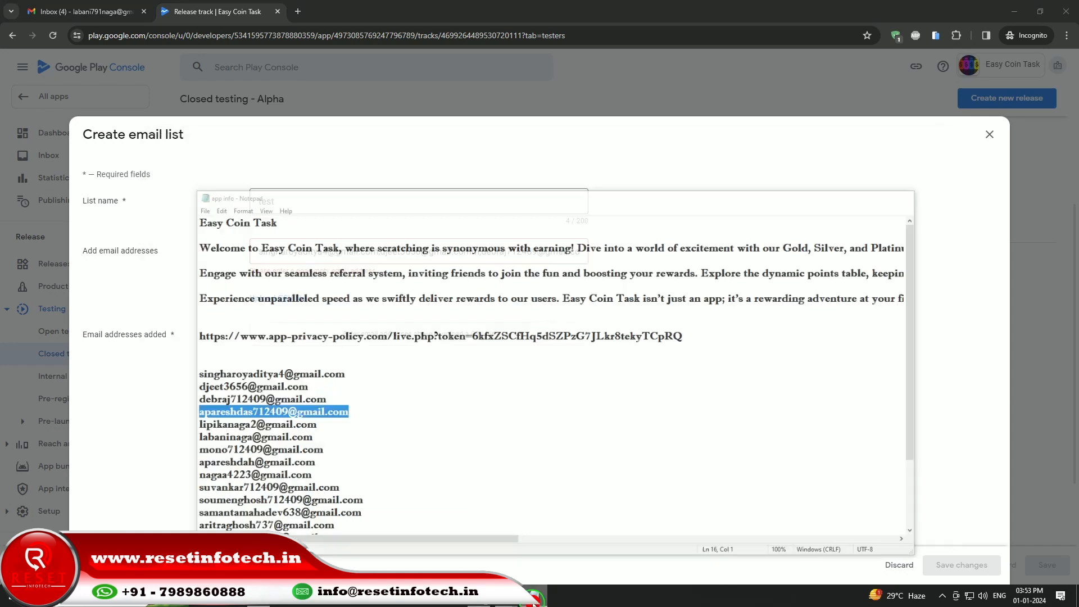
{"action": "left_click", "coordinate": [579, 251]}
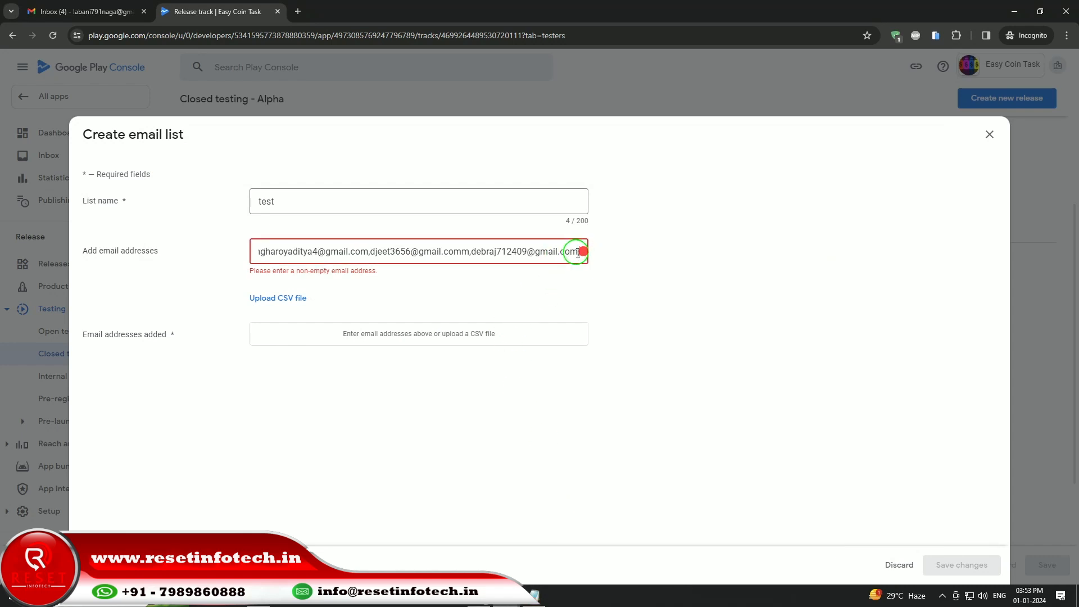
{"action": "type", "text": ","}
{"action": "key", "text": "ctrl+v"}
{"action": "key", "text": "Return"}
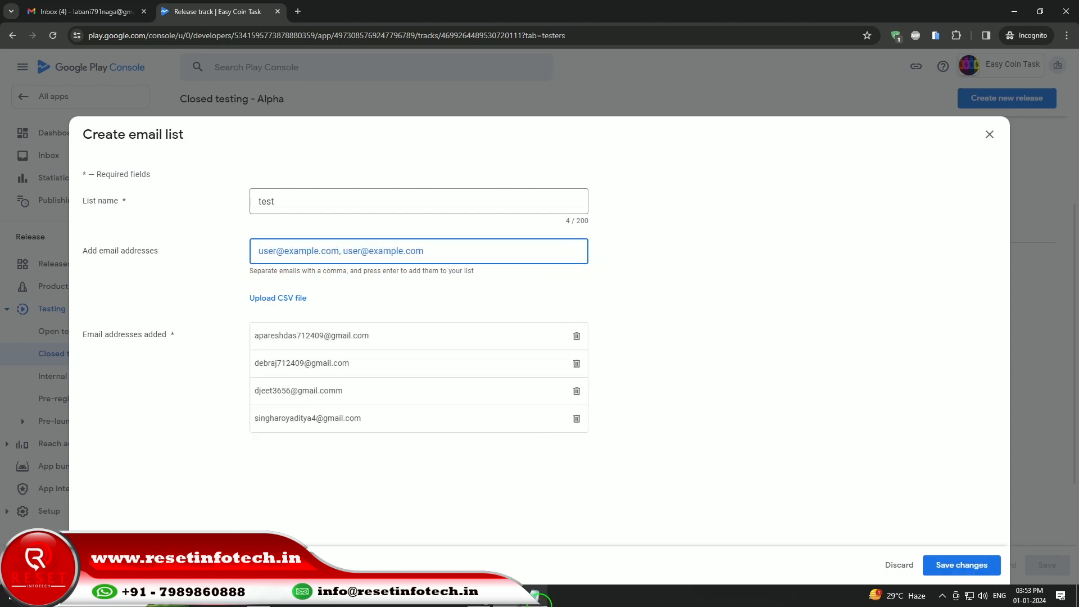
Copy the next few tester addresses from the notes into Add email addresses, comma-separated
{"action": "left_click", "coordinate": [535, 595]}
{"action": "left_click_drag", "start_coordinate": [293, 393], "coordinate": [157, 393]}
{"action": "right_click", "coordinate": [166, 395]}
{"action": "left_click_drag", "start_coordinate": [300, 395], "coordinate": [150, 392]}
{"action": "left_click", "coordinate": [90, 164]}
{"action": "key", "text": "ctrl+v"}
{"action": "left_click", "coordinate": [537, 595]}
{"action": "left_click_drag", "start_coordinate": [281, 409], "coordinate": [151, 408]}
{"action": "left_click", "coordinate": [409, 254]}
{"action": "type", "text": ","}
{"action": "key", "text": "ctrl+v"}
{"action": "left_click", "coordinate": [537, 596]}
{"action": "left_click_drag", "start_coordinate": [297, 423], "coordinate": [151, 423]}
{"action": "left_click", "coordinate": [122, 306]}
{"action": "key", "text": "ctrl+v"}
Paste three more tester addresses from the notes and add them to the list
{"action": "left_click", "coordinate": [537, 595]}
{"action": "scroll", "coordinate": [365, 416], "scroll_direction": "down", "scroll_amount": 2}
{"action": "left_click_drag", "start_coordinate": [294, 354], "coordinate": [152, 353]}
{"action": "left_click", "coordinate": [436, 248]}
{"action": "key", "text": "ctrl+v"}
{"action": "left_click", "coordinate": [537, 596]}
{"action": "left_click_drag", "start_coordinate": [279, 367], "coordinate": [242, 366]}
{"action": "left_click", "coordinate": [124, 346]}
{"action": "key", "text": "ctrl+v"}
{"action": "left_click", "coordinate": [538, 596]}
{"action": "left_click_drag", "start_coordinate": [315, 380], "coordinate": [151, 380]}
{"action": "left_click", "coordinate": [530, 255]}
{"action": "key", "text": "ctrl+v"}
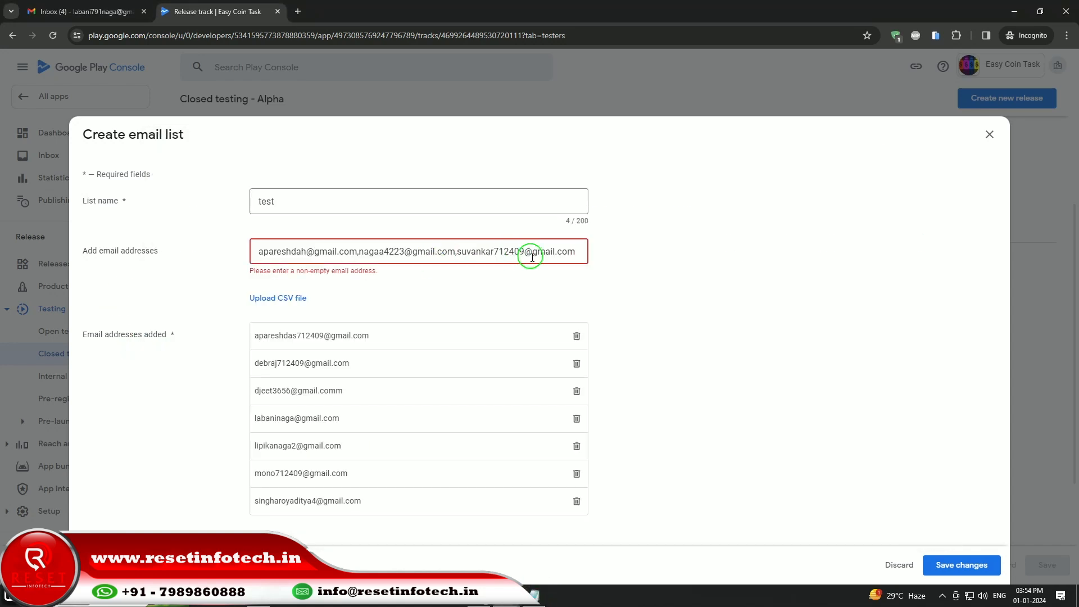
{"action": "key", "text": "Return"}
Add the next batch of tester addresses from the notes to the test list
{"action": "left_click", "coordinate": [537, 596]}
{"action": "left_click_drag", "start_coordinate": [335, 393], "coordinate": [151, 394]}
{"action": "left_click", "coordinate": [395, 247]}
{"action": "key", "text": "ctrl+v"}
{"action": "left_click_drag", "start_coordinate": [339, 407], "coordinate": [151, 408]}
{"action": "left_click", "coordinate": [402, 250]}
{"action": "key", "text": "ctrl+v"}
{"action": "left_click", "coordinate": [537, 596]}
{"action": "left_click_drag", "start_coordinate": [319, 421], "coordinate": [144, 424]}
{"action": "left_click", "coordinate": [565, 248]}
{"action": "key", "text": "ctrl+v"}
{"action": "key", "text": "Return"}
Copy three further tester addresses from the notes and add them to the list
{"action": "left_click", "coordinate": [537, 595]}
{"action": "left_click_drag", "start_coordinate": [311, 422], "coordinate": [151, 422]}
{"action": "key", "text": "ctrl+c"}
{"action": "left_click", "coordinate": [313, 248]}
{"action": "key", "text": "ctrl+v"}
{"action": "left_click", "coordinate": [537, 595]}
{"action": "left_click_drag", "start_coordinate": [311, 436], "coordinate": [125, 430]}
{"action": "left_click", "coordinate": [403, 250]}
{"action": "key", "text": "ctrl+v"}
{"action": "left_click", "coordinate": [537, 596]}
{"action": "left_click_drag", "start_coordinate": [267, 450], "coordinate": [144, 443]}
{"action": "left_click", "coordinate": [525, 249]}
{"action": "key", "text": "ctrl+v"}
{"action": "key", "text": "Return"}
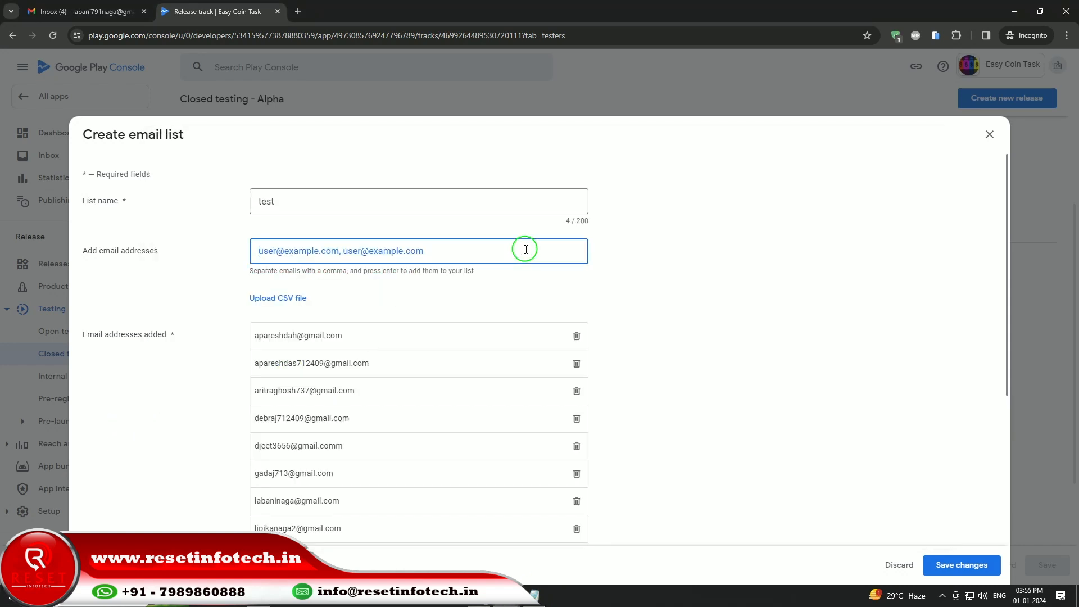
Copy another tester address from the notes into the add-addresses field
{"action": "left_click", "coordinate": [537, 596]}
{"action": "left_click_drag", "start_coordinate": [292, 465], "coordinate": [151, 462]}
{"action": "right_click", "coordinate": [185, 465]}
{"action": "left_click", "coordinate": [198, 332]}
{"action": "left_click", "coordinate": [112, 331]}
{"action": "right_click", "coordinate": [337, 251]}
{"action": "left_click", "coordinate": [359, 361]}
{"action": "left_click", "coordinate": [537, 596]}
Paste two more tester addresses and add all three pasted ones to the list
{"action": "left_click_drag", "start_coordinate": [294, 479], "coordinate": [151, 479]}
{"action": "right_click", "coordinate": [151, 479]}
{"action": "left_click", "coordinate": [183, 344]}
{"action": "left_click", "coordinate": [102, 285]}
{"action": "key", "text": "ctrl+v"}
{"action": "left_click", "coordinate": [537, 595]}
{"action": "left_click_drag", "start_coordinate": [276, 492], "coordinate": [151, 493]}
{"action": "right_click", "coordinate": [157, 493]}
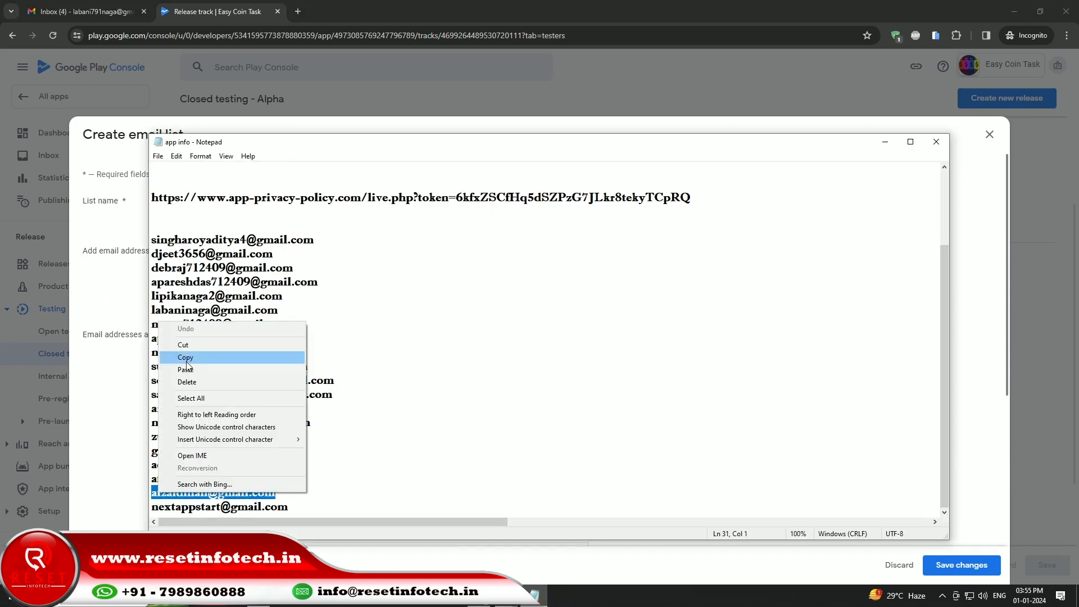
{"action": "left_click", "coordinate": [186, 357]}
{"action": "left_click", "coordinate": [501, 258]}
{"action": "key", "text": "ctrl+v"}
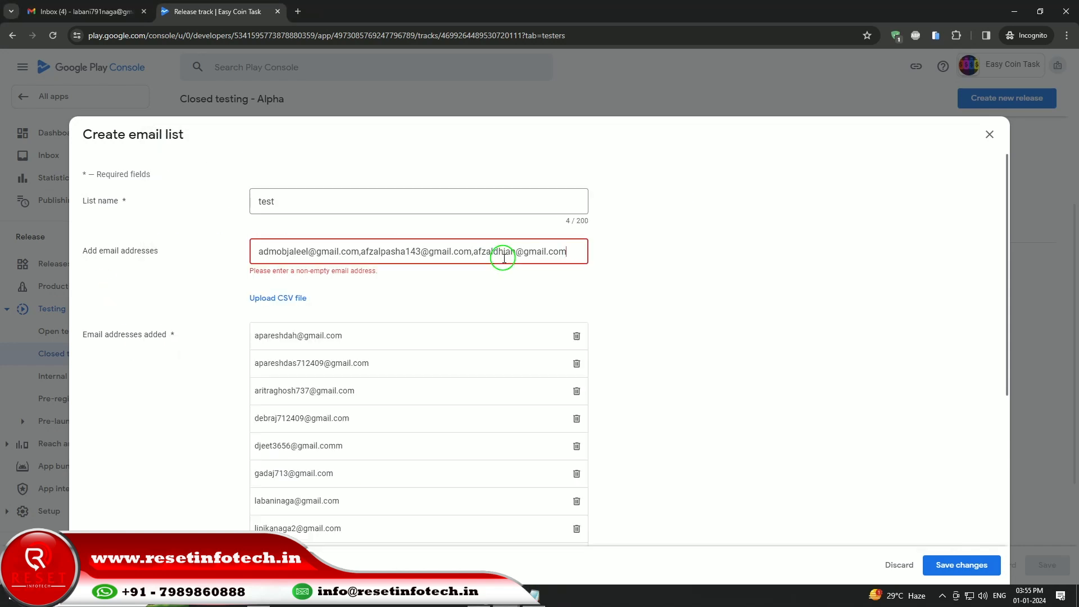
{"action": "key", "text": "Return"}
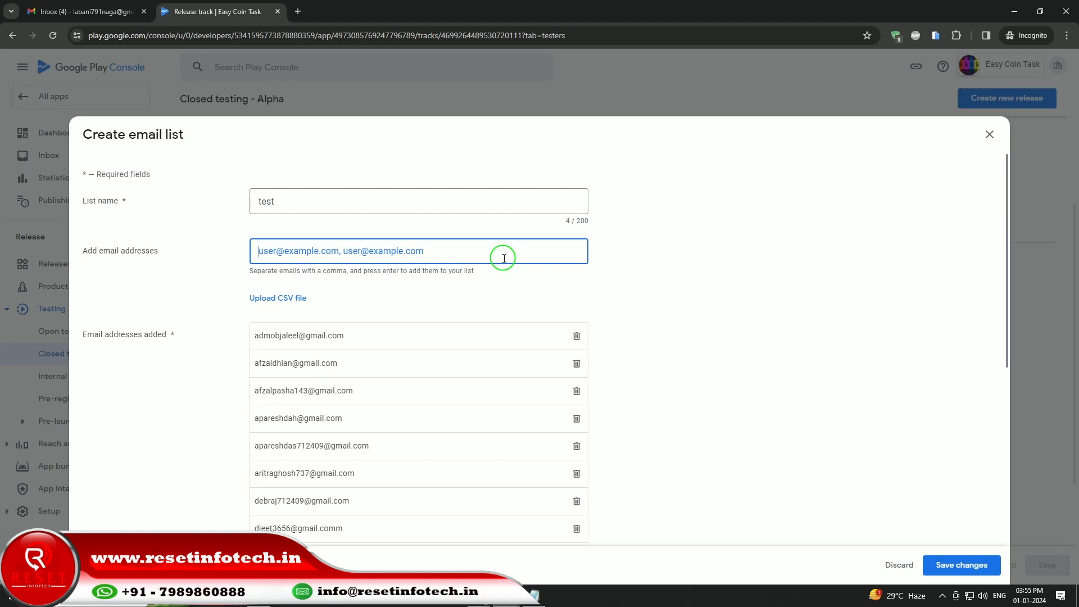
Add the last tester address from the notes to the test list
{"action": "left_click", "coordinate": [534, 594]}
{"action": "left_click_drag", "start_coordinate": [295, 509], "coordinate": [156, 507]}
{"action": "right_click", "coordinate": [152, 506]}
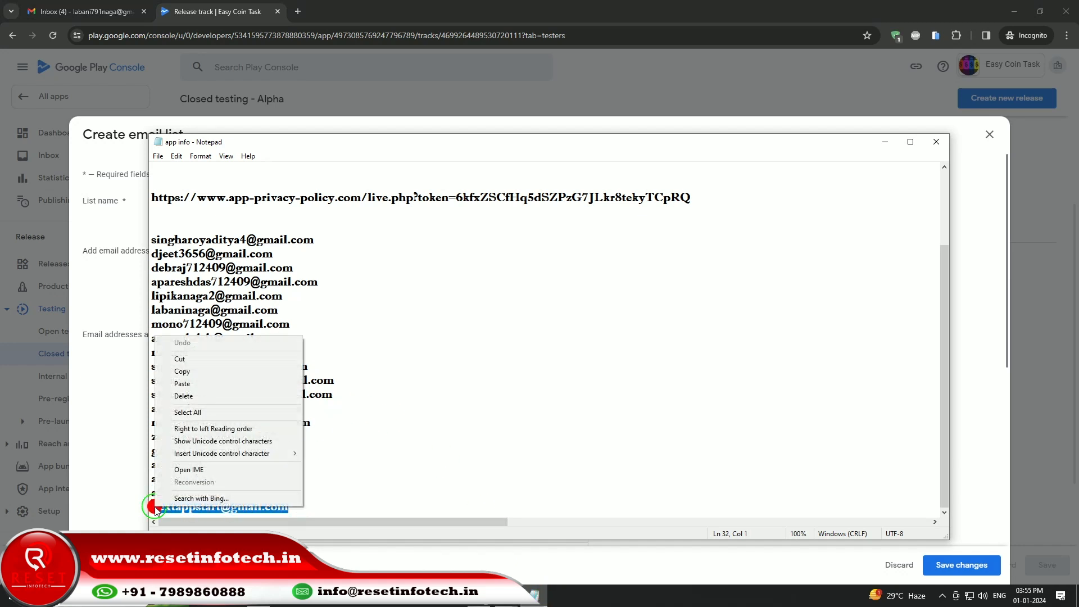
{"action": "left_click", "coordinate": [188, 372]}
{"action": "left_click", "coordinate": [132, 373]}
{"action": "right_click", "coordinate": [347, 253]}
{"action": "left_click", "coordinate": [386, 365]}
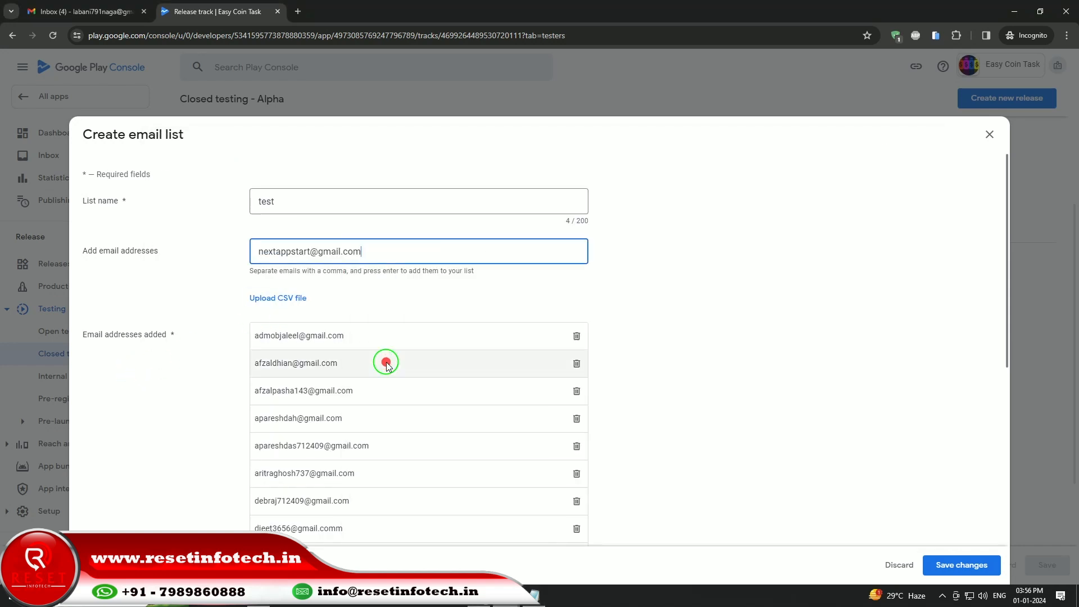
{"action": "key", "text": "Return"}
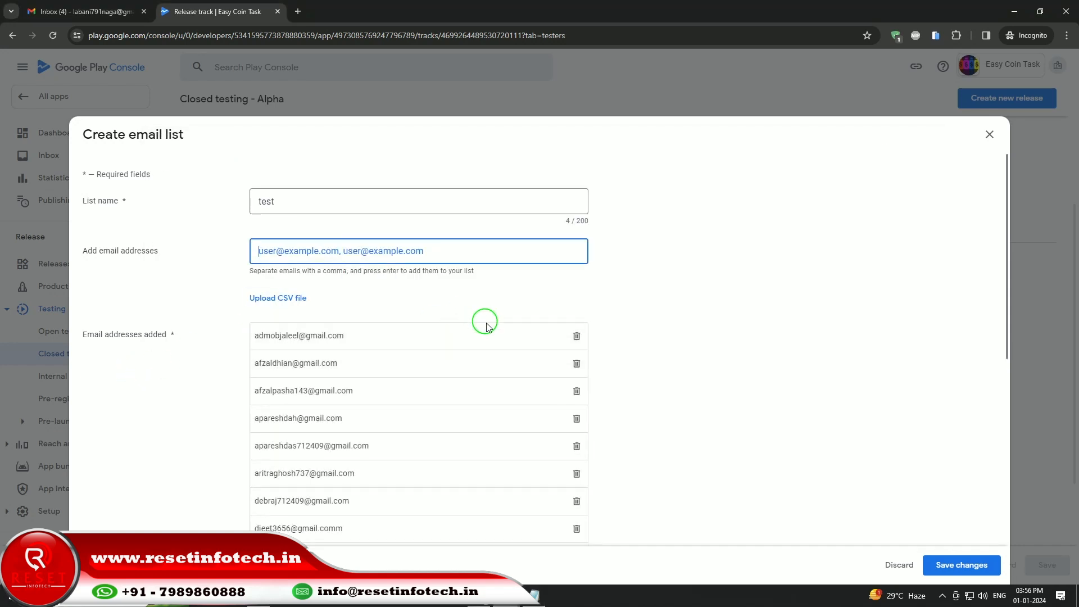
Review the added addresses, then save the 'test' list and confirm Create in the dialog
{"action": "scroll", "coordinate": [486, 323], "scroll_direction": "down", "scroll_amount": 4}
{"action": "scroll", "coordinate": [489, 323], "scroll_direction": "up", "scroll_amount": 3}
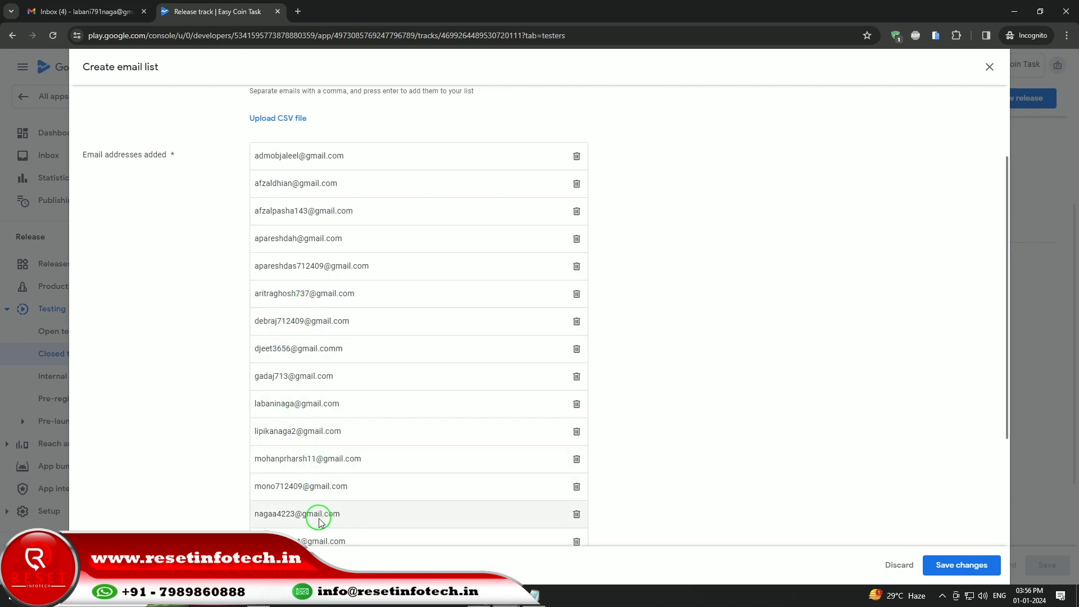
{"action": "scroll", "coordinate": [305, 541], "scroll_direction": "down", "scroll_amount": 3}
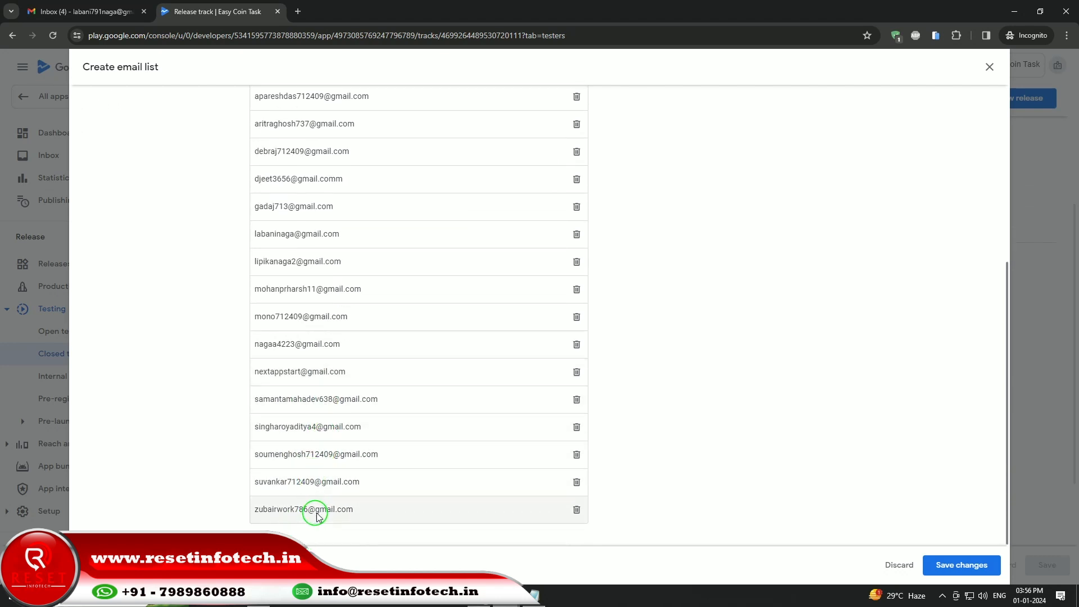
{"action": "scroll", "coordinate": [717, 403], "scroll_direction": "up", "scroll_amount": 6}
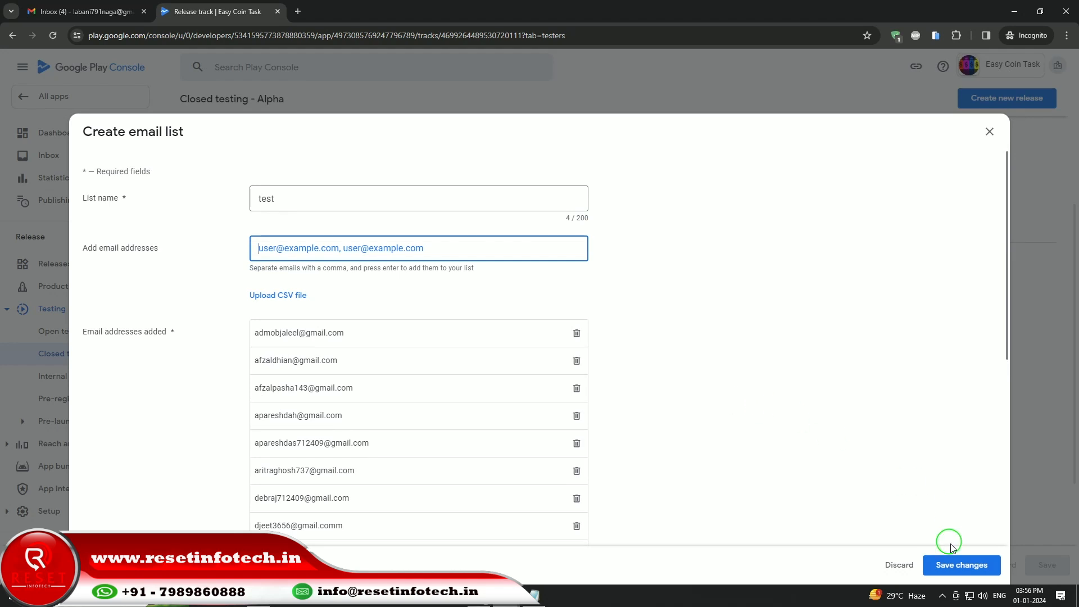
{"action": "left_click", "coordinate": [964, 564]}
{"action": "left_click", "coordinate": [641, 351]}
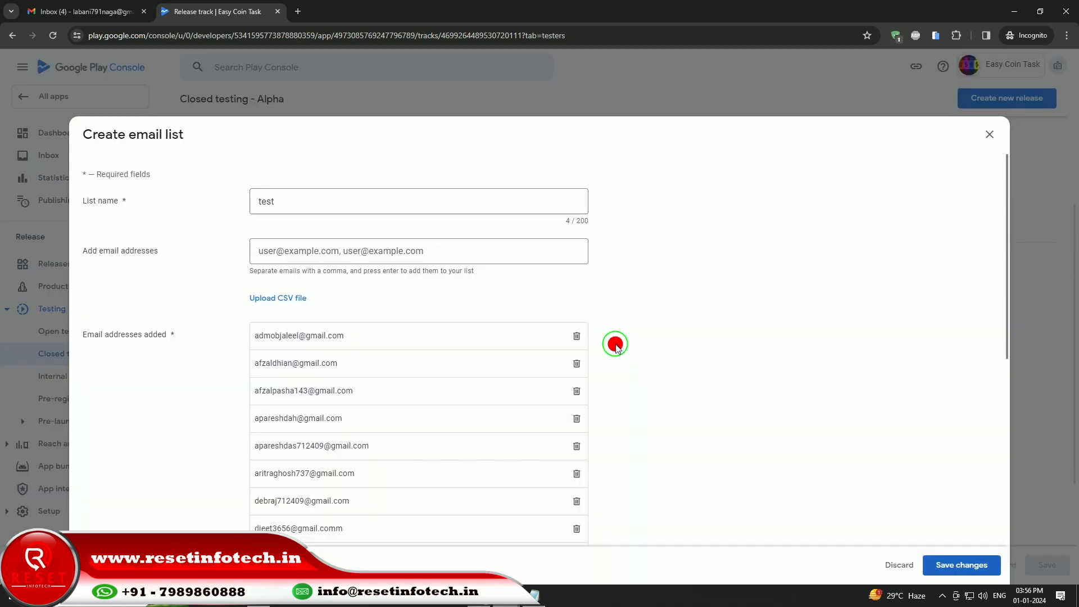
{"action": "scroll", "coordinate": [667, 352], "scroll_direction": "down", "scroll_amount": 5}
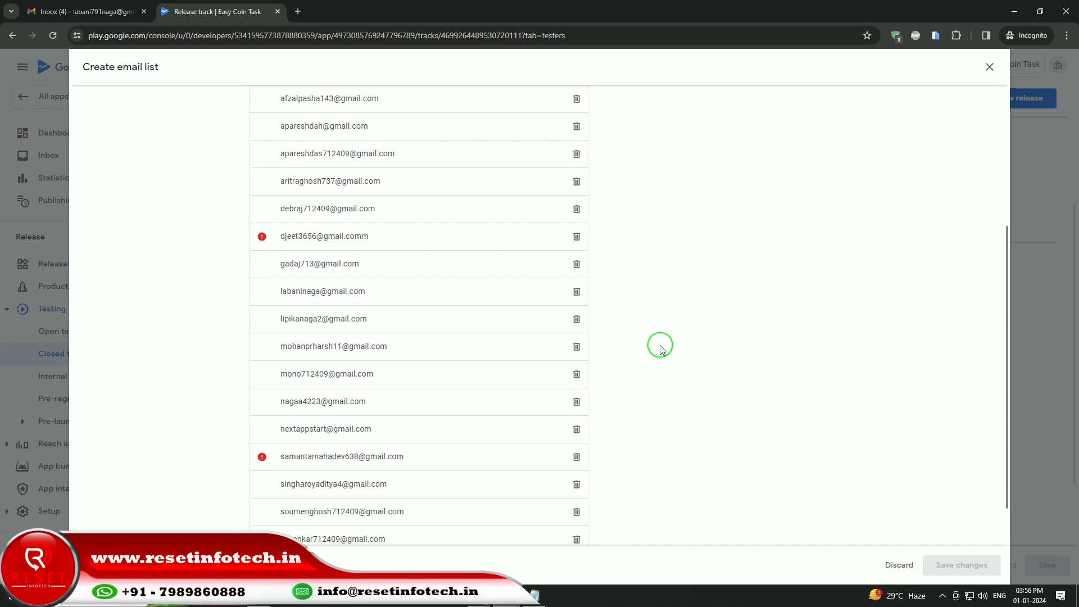
Copy the flagged invalid address and paste it into Add email addresses
{"action": "left_click", "coordinate": [428, 456]}
{"action": "left_click_drag", "start_coordinate": [429, 456], "coordinate": [281, 458]}
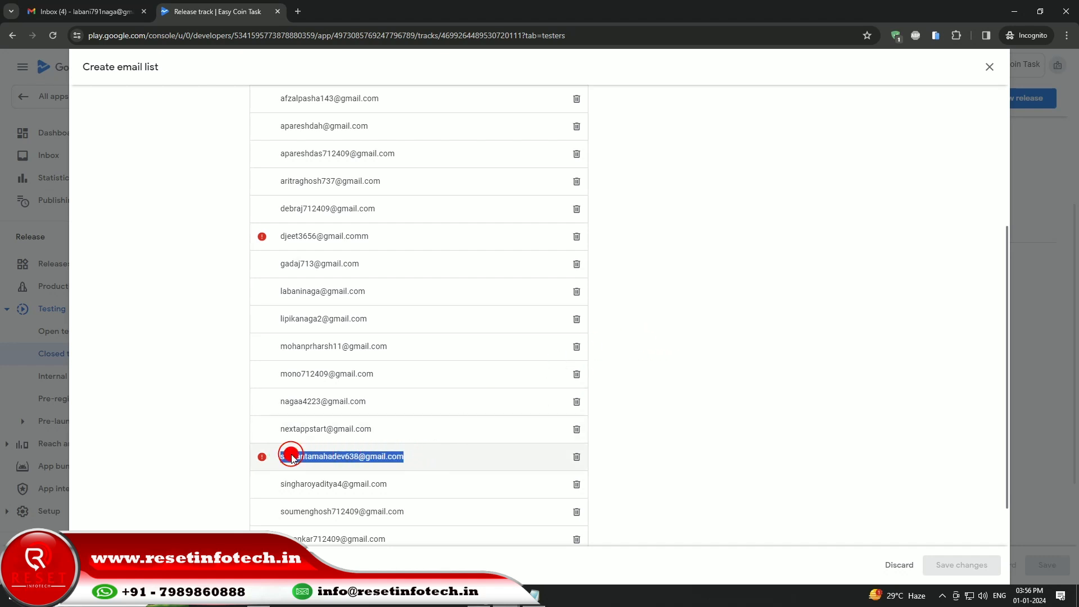
{"action": "right_click", "coordinate": [281, 458]}
{"action": "left_click", "coordinate": [332, 294]}
{"action": "scroll", "coordinate": [334, 296], "scroll_direction": "up", "scroll_amount": 5}
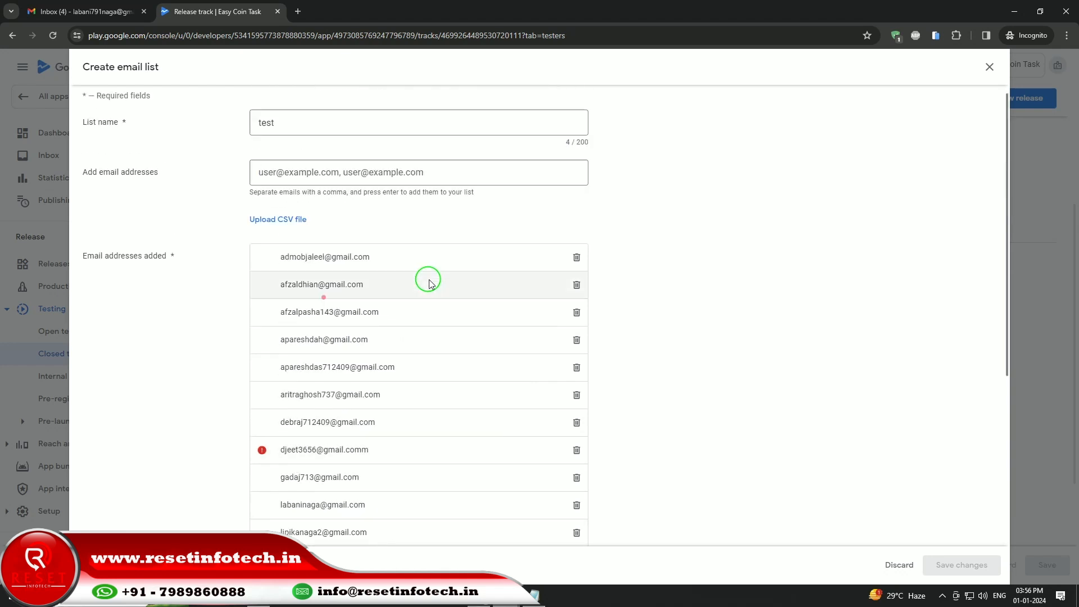
{"action": "left_click", "coordinate": [416, 250]}
{"action": "right_click", "coordinate": [415, 252]}
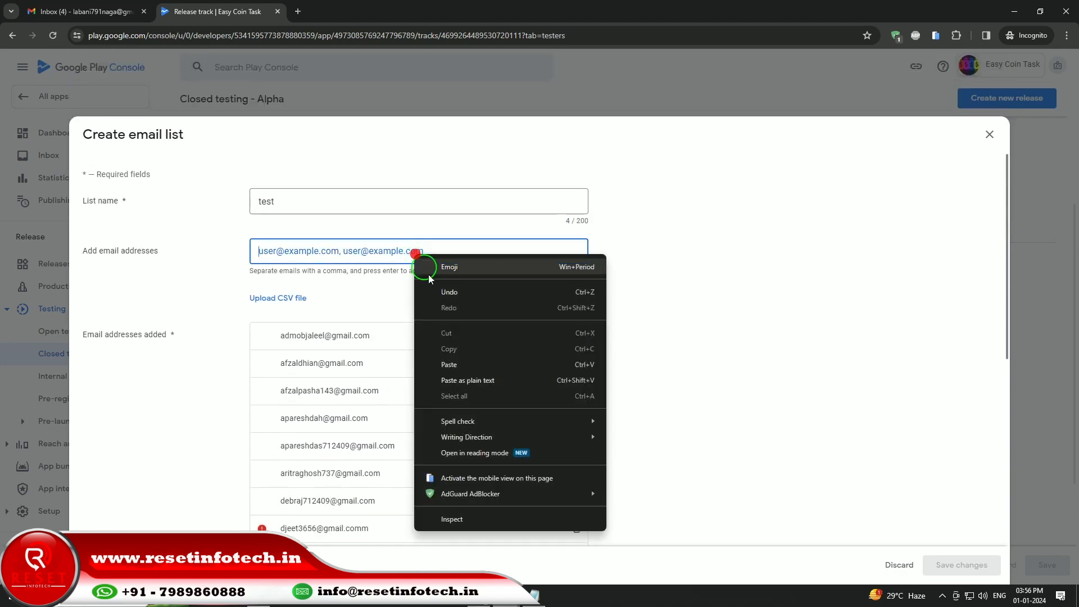
{"action": "left_click", "coordinate": [455, 363]}
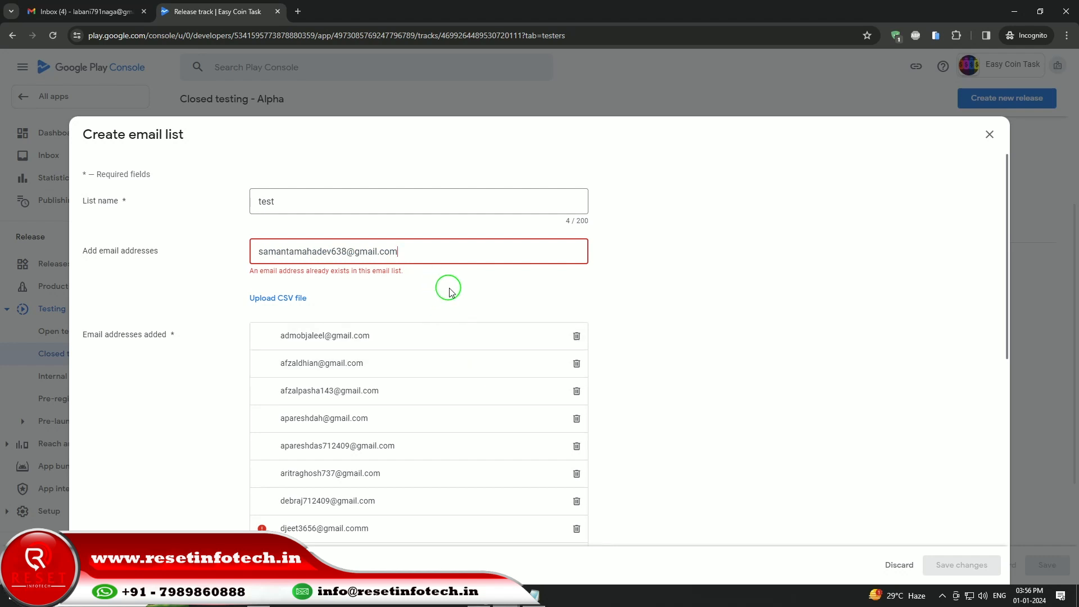
Delete the flagged address's row from the list, leaving its copy in the field for correction
{"action": "scroll", "coordinate": [449, 287], "scroll_direction": "down", "scroll_amount": 6}
{"action": "left_click", "coordinate": [577, 400]}
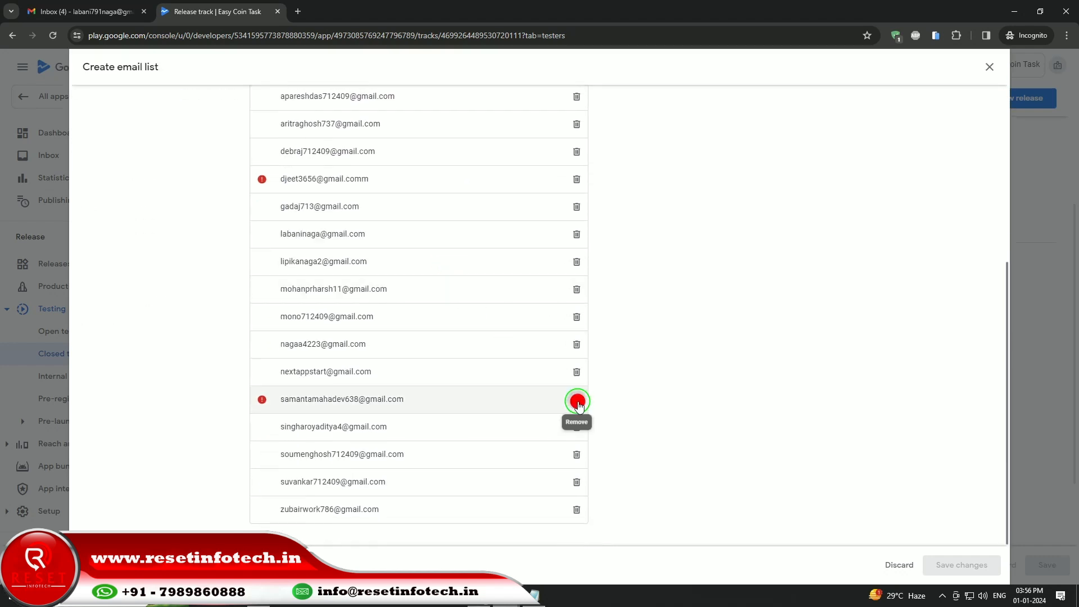
{"action": "scroll", "coordinate": [645, 373], "scroll_direction": "up", "scroll_amount": 10}
{"action": "left_click", "coordinate": [421, 250]}
{"action": "left_click", "coordinate": [438, 272]}
{"action": "left_click", "coordinate": [411, 254]}
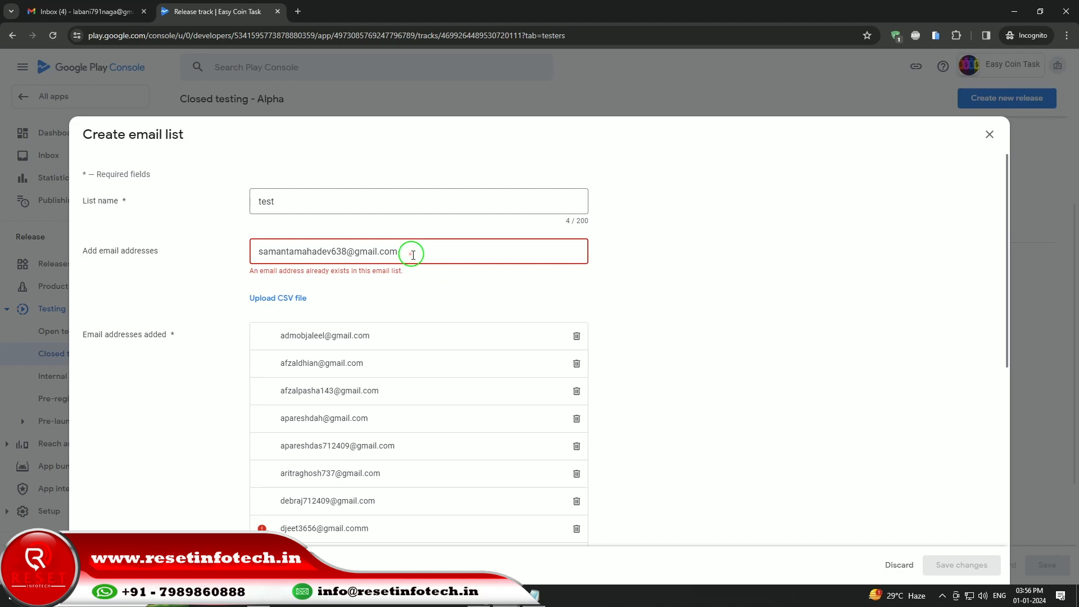
{"action": "scroll", "coordinate": [416, 264], "scroll_direction": "down", "scroll_amount": 5}
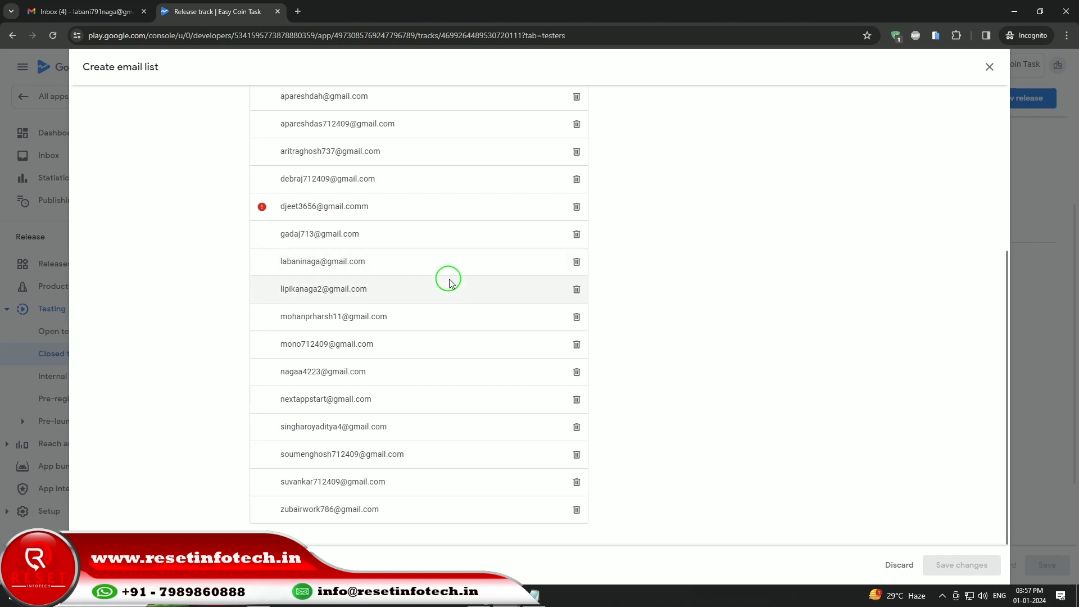
{"action": "scroll", "coordinate": [447, 278], "scroll_direction": "up", "scroll_amount": 6}
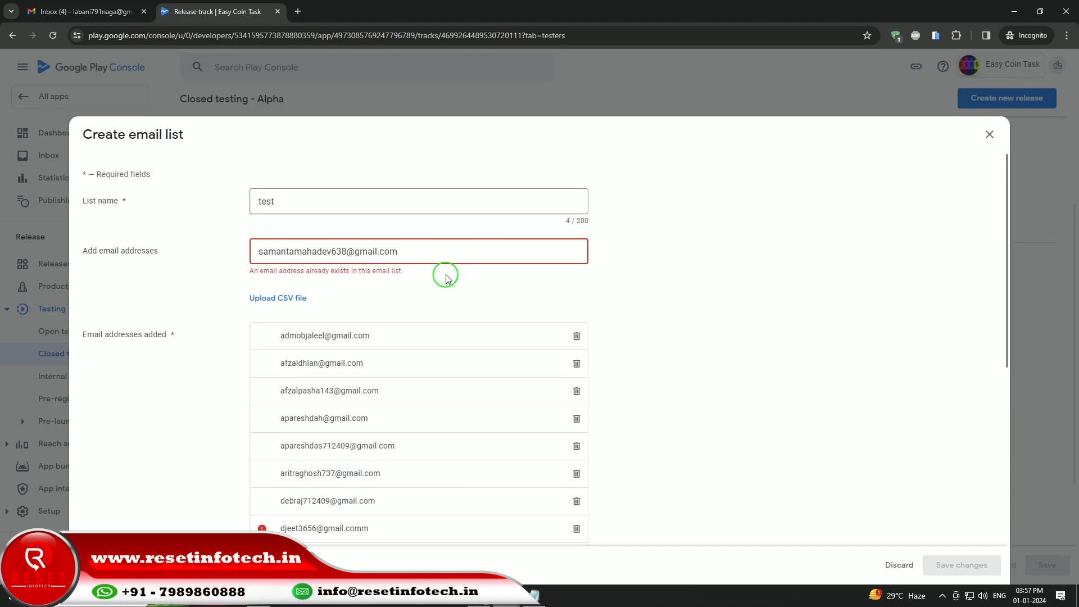
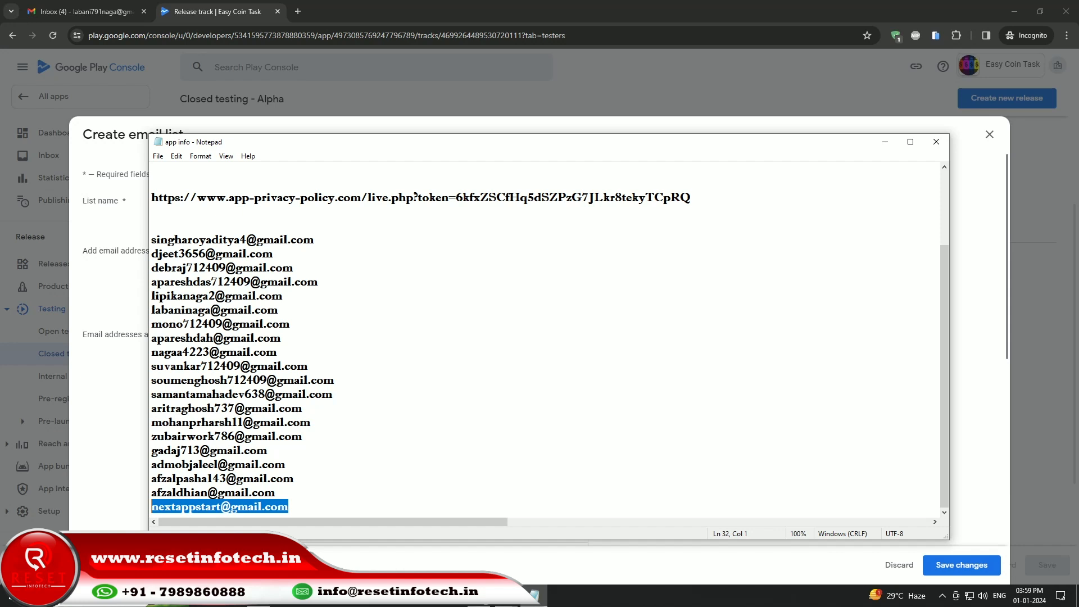
Switch from the Notepad notes back to the Create email list form
{"action": "left_click", "coordinate": [478, 595]}
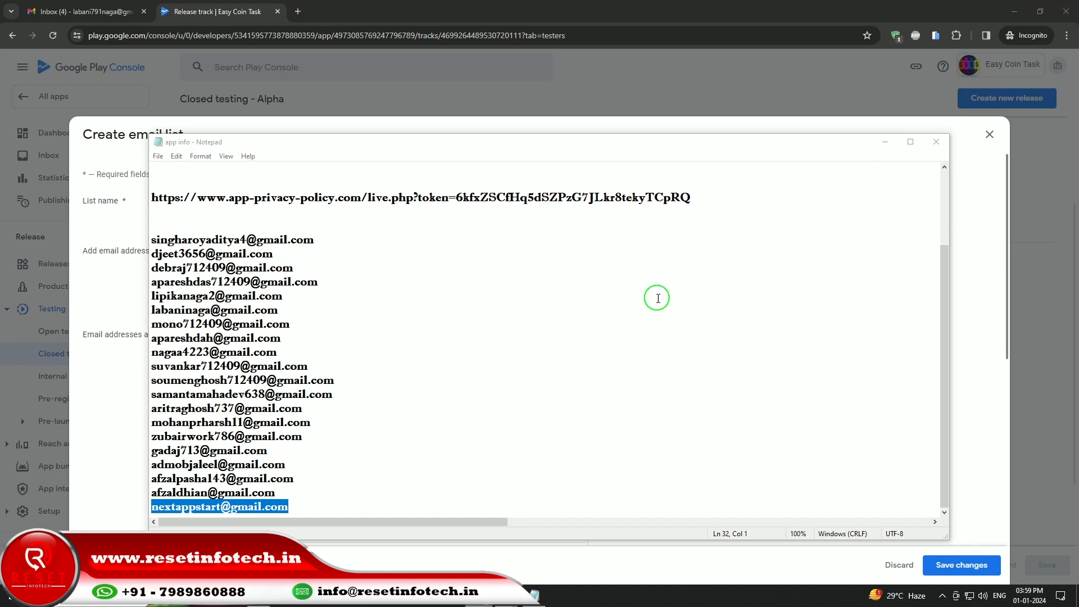
{"action": "left_click", "coordinate": [885, 141]}
Paste the corrected tester address into the list, then save and confirm Create
{"action": "left_click", "coordinate": [324, 256]}
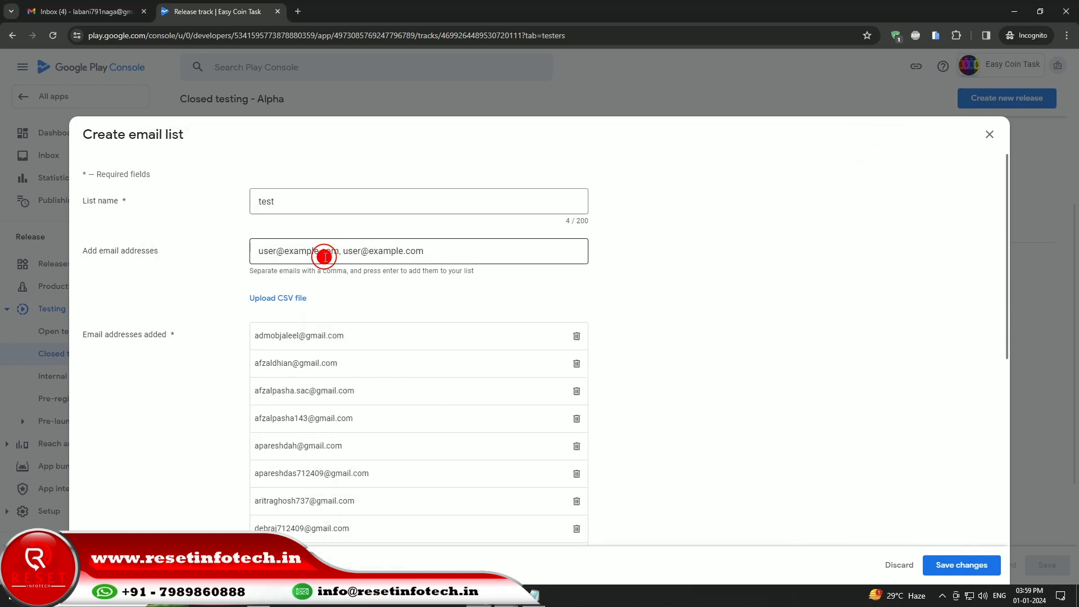
{"action": "key", "text": "ctrl+v"}
{"action": "key", "text": "Return"}
{"action": "scroll", "coordinate": [464, 331], "scroll_direction": "down", "scroll_amount": 7}
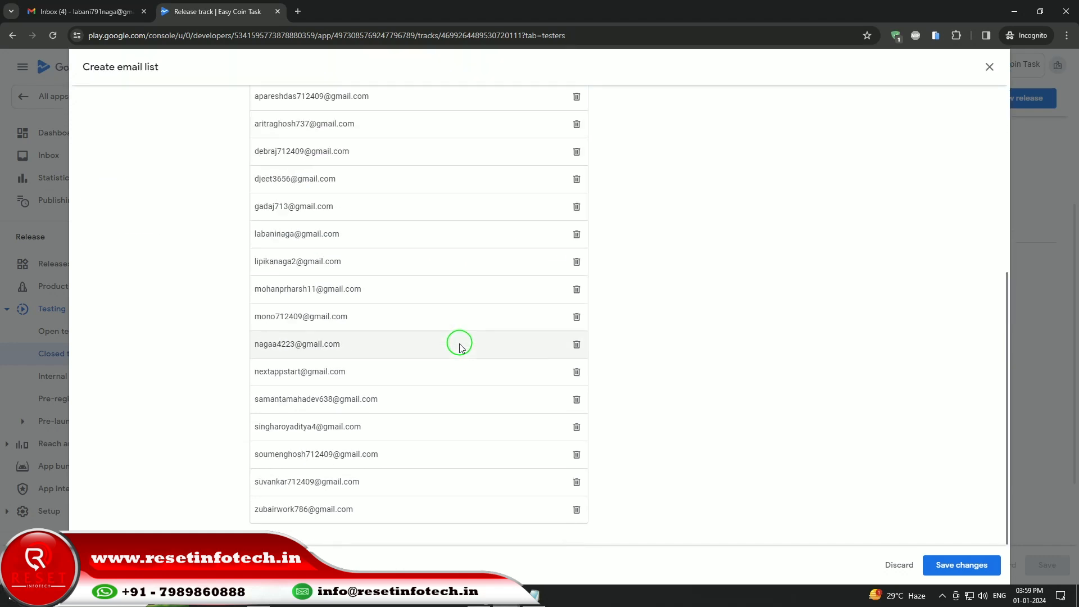
{"action": "left_click", "coordinate": [961, 563]}
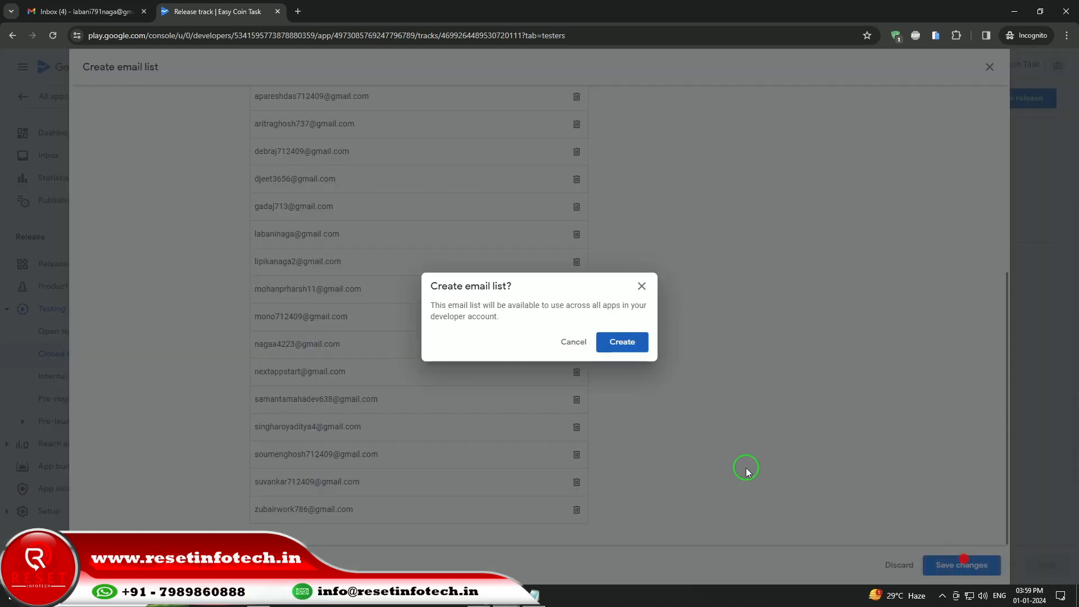
{"action": "left_click", "coordinate": [615, 341]}
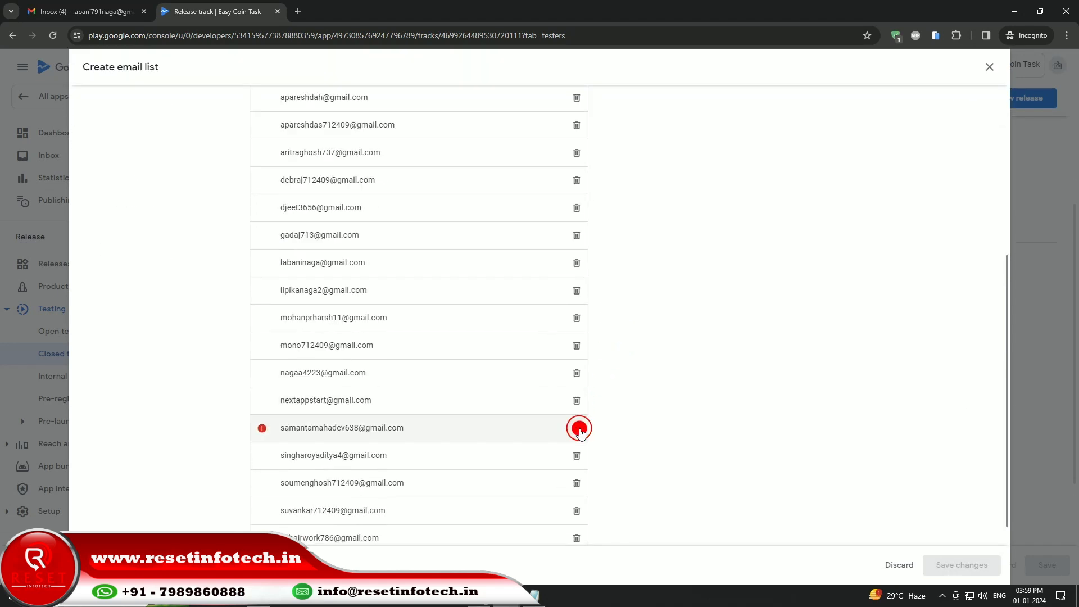
Remove the address flagged with an error and save the 'test' list again with 20 users
{"action": "left_click", "coordinate": [576, 428]}
{"action": "left_click", "coordinate": [950, 566]}
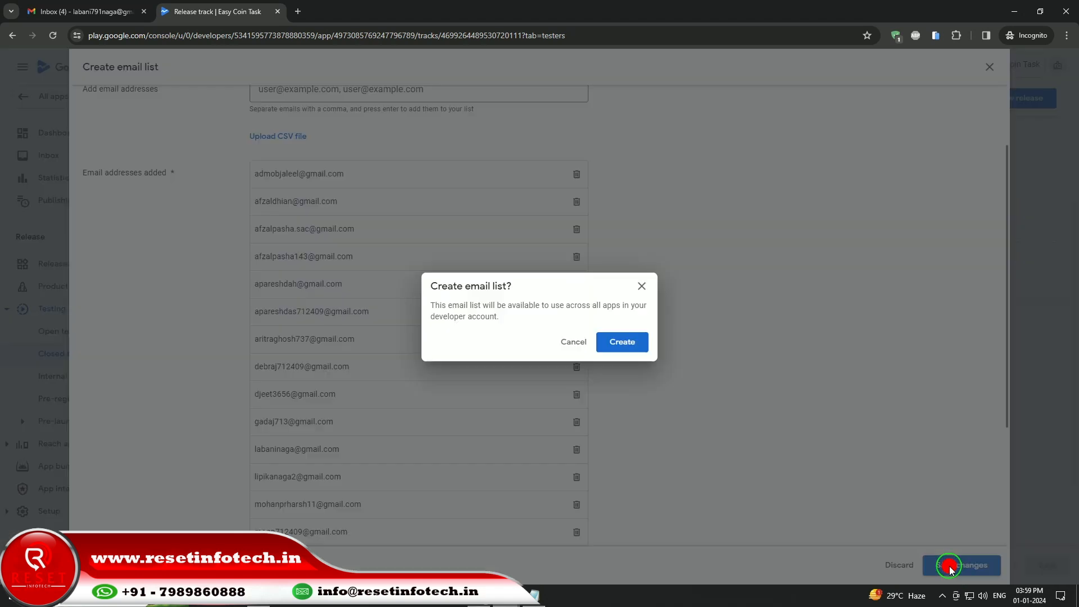
{"action": "left_click", "coordinate": [623, 343]}
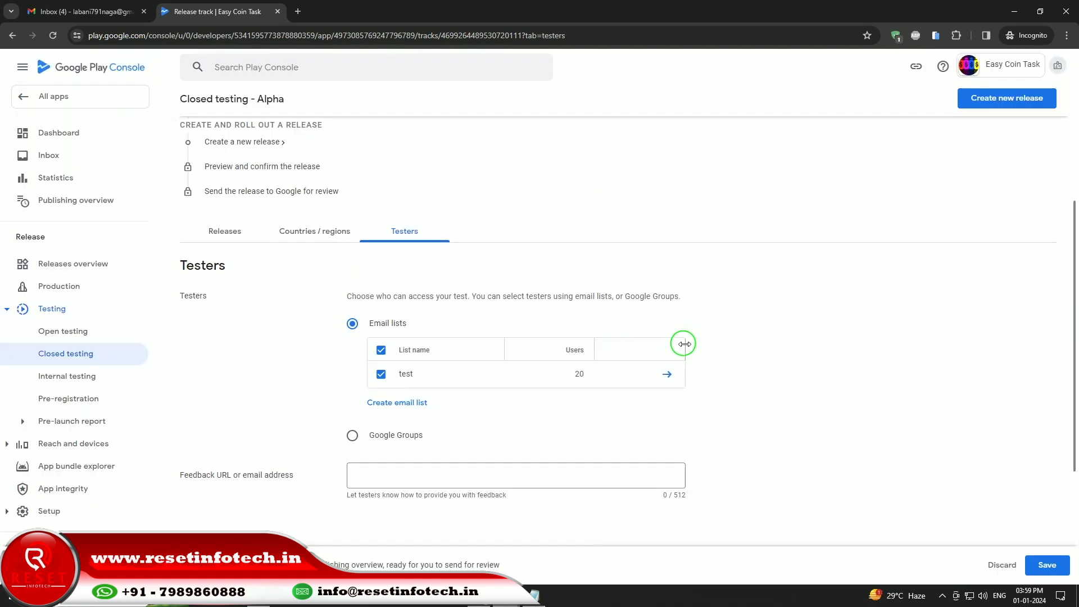
Save the Alpha track's tester selection so setup shows 2 of 4 steps complete
{"action": "scroll", "coordinate": [685, 345], "scroll_direction": "down", "scroll_amount": 4}
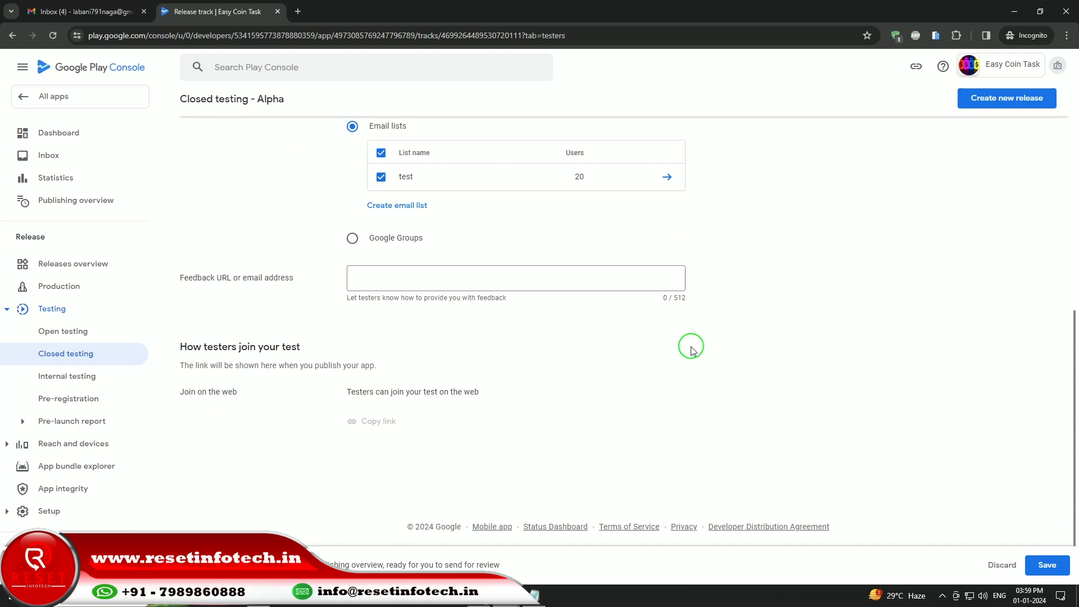
{"action": "left_click", "coordinate": [1044, 563]}
{"action": "scroll", "coordinate": [755, 337], "scroll_direction": "up", "scroll_amount": 4}
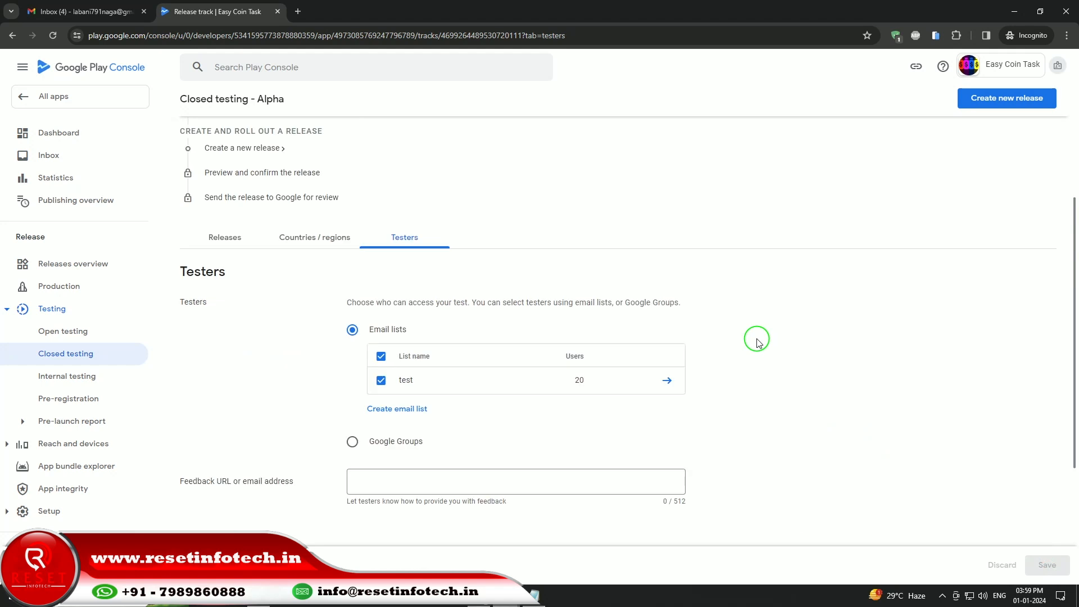
{"action": "scroll", "coordinate": [721, 332], "scroll_direction": "down", "scroll_amount": 4}
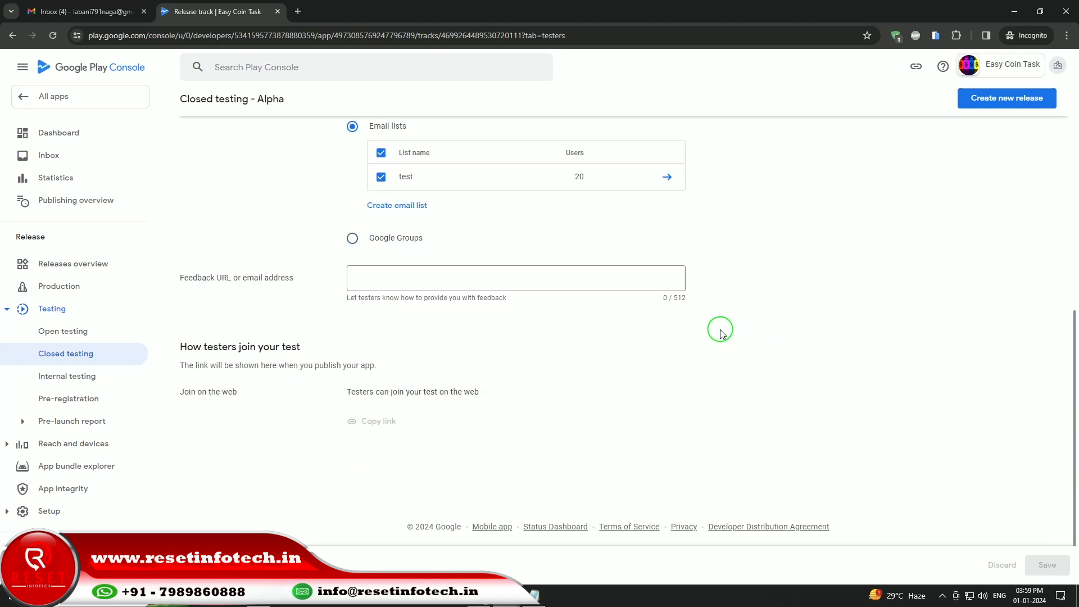
{"action": "scroll", "coordinate": [721, 333], "scroll_direction": "up", "scroll_amount": 8}
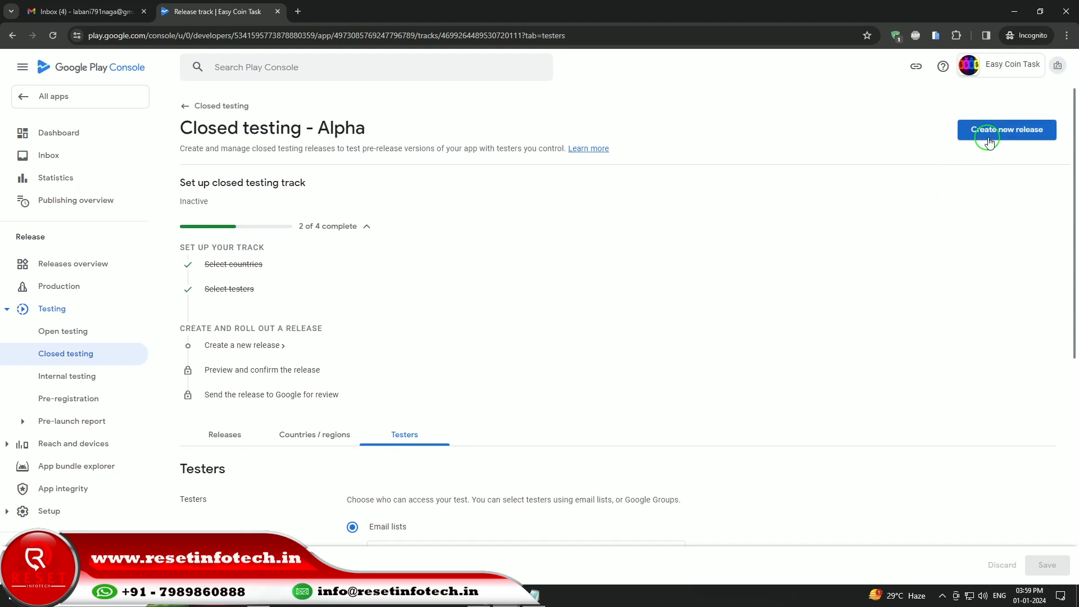
Create a new closed testing release using a Google-generated app signing key
{"action": "left_click", "coordinate": [257, 344]}
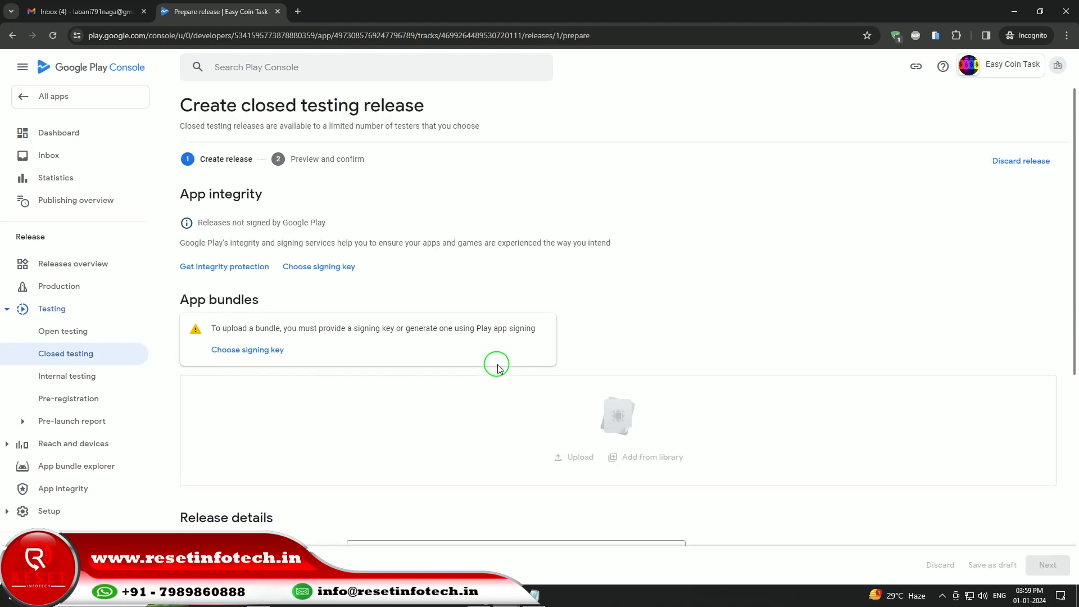
{"action": "left_click", "coordinate": [260, 350]}
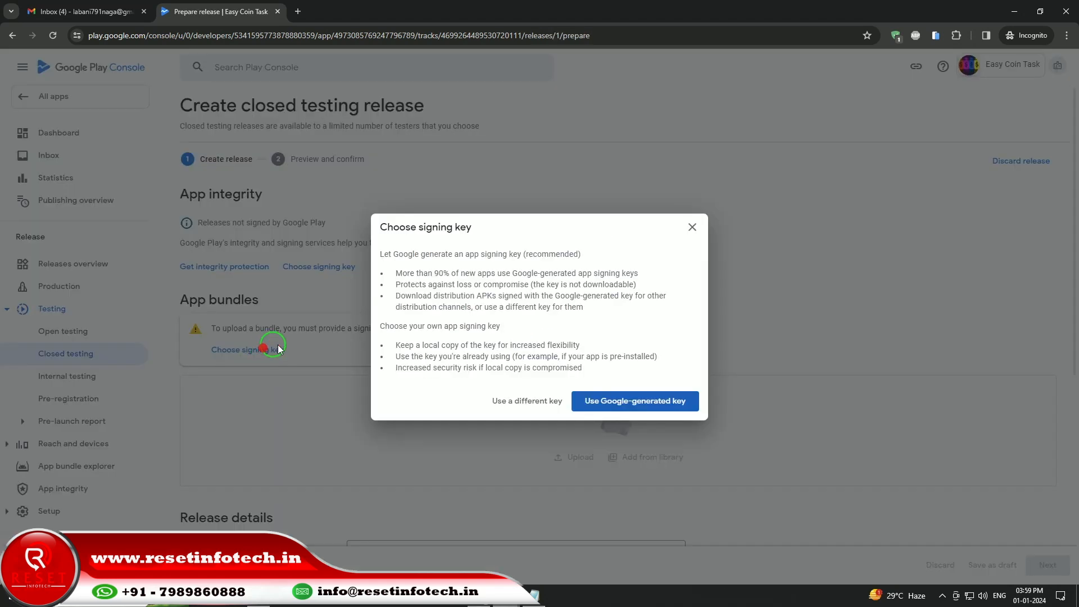
{"action": "left_click", "coordinate": [660, 403]}
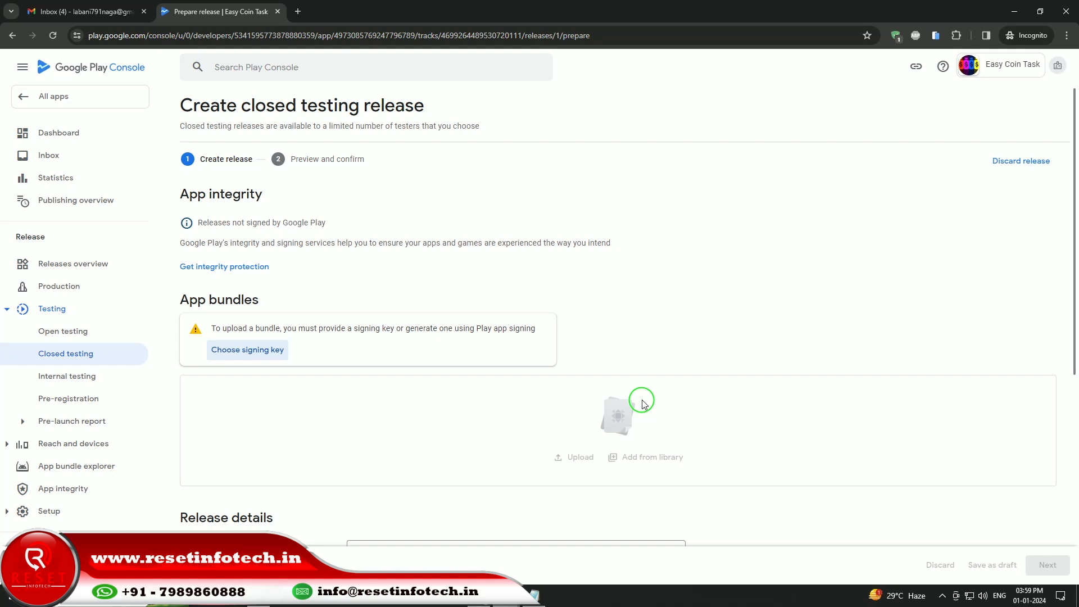
{"action": "scroll", "coordinate": [644, 403], "scroll_direction": "down", "scroll_amount": 2}
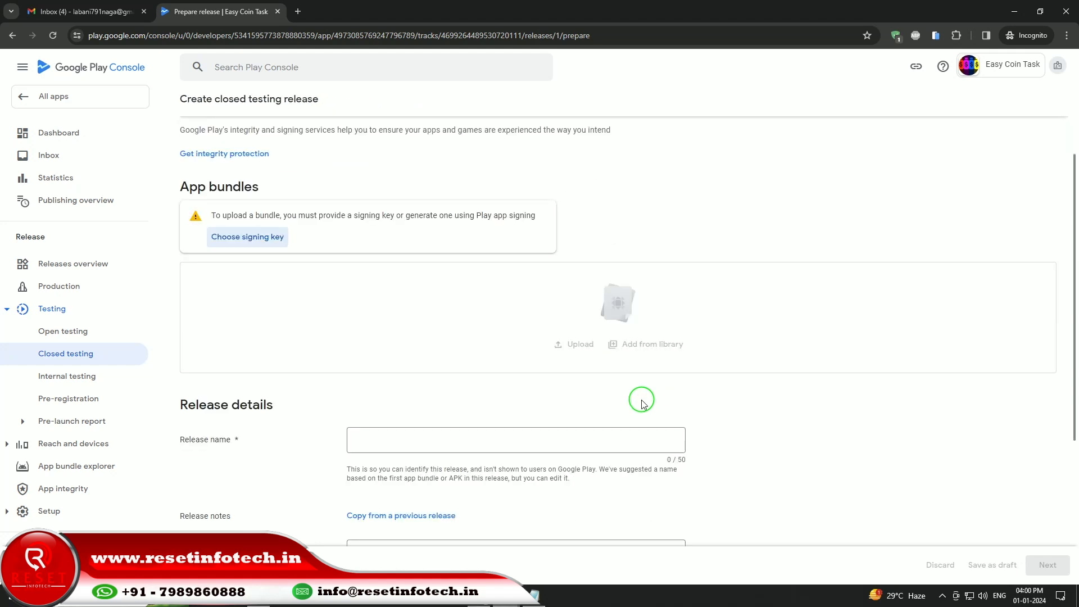
{"action": "left_click", "coordinate": [479, 596]}
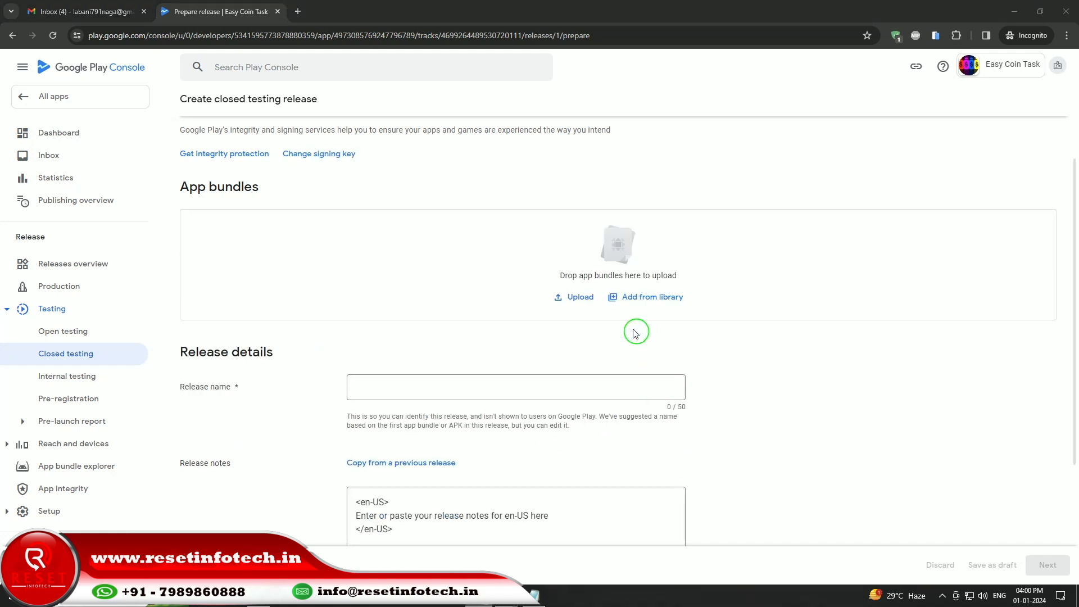
Upload the app-release.aab bundle, version 1 (1.0), to the new release
{"action": "left_click", "coordinate": [578, 299]}
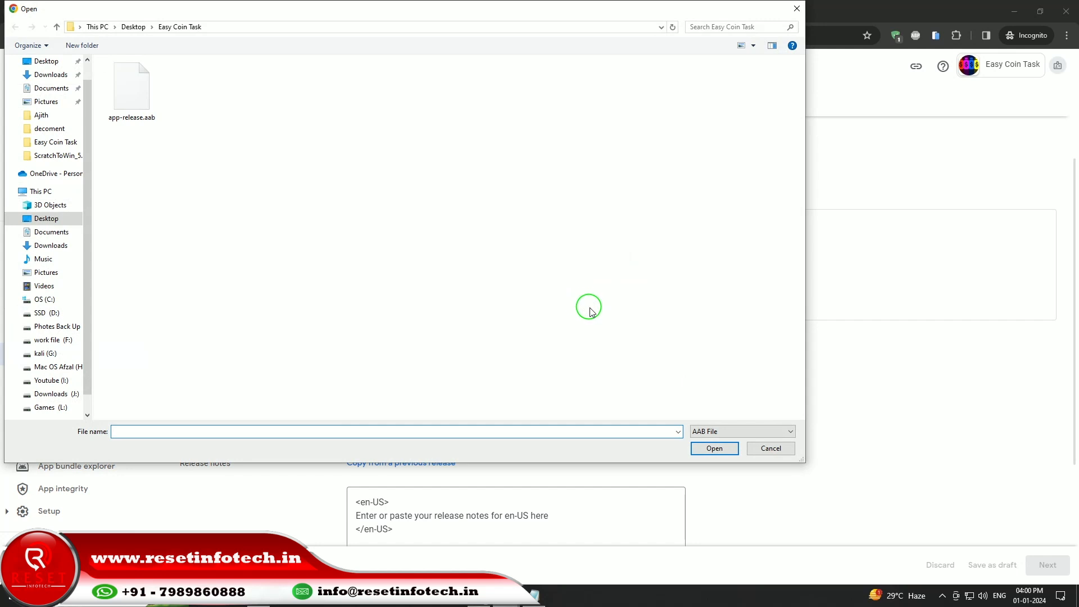
{"action": "double_click", "coordinate": [135, 85]}
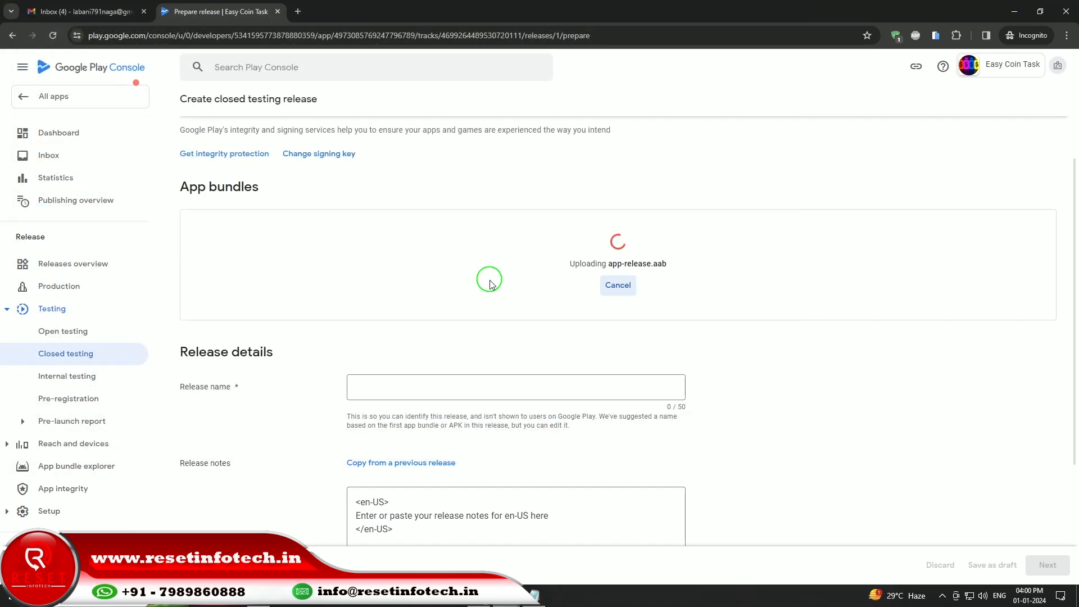
{"action": "left_click", "coordinate": [539, 599]}
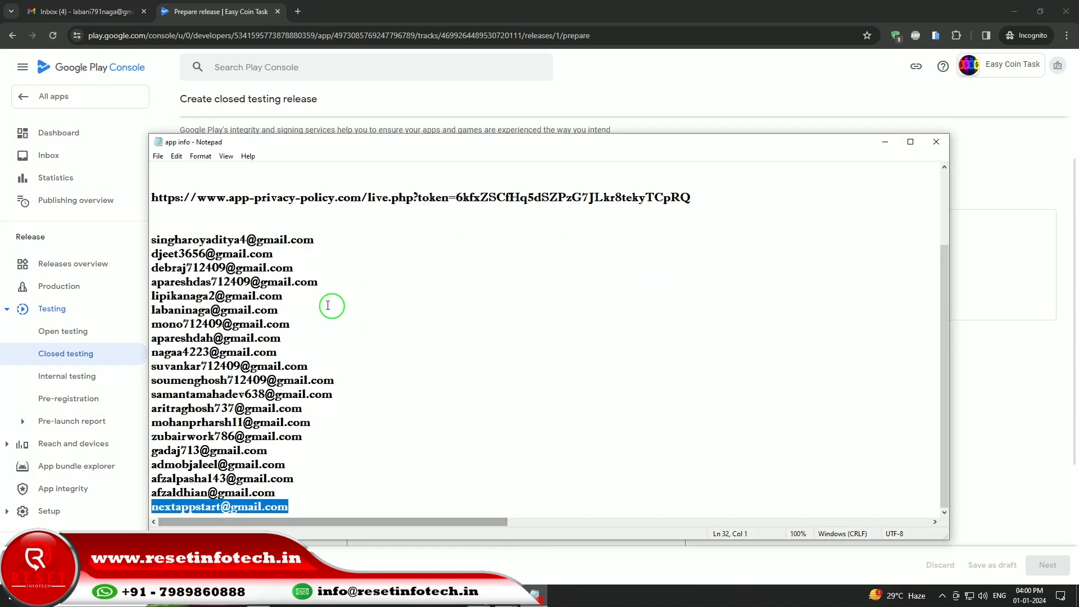
{"action": "scroll", "coordinate": [340, 260], "scroll_direction": "up", "scroll_amount": 3}
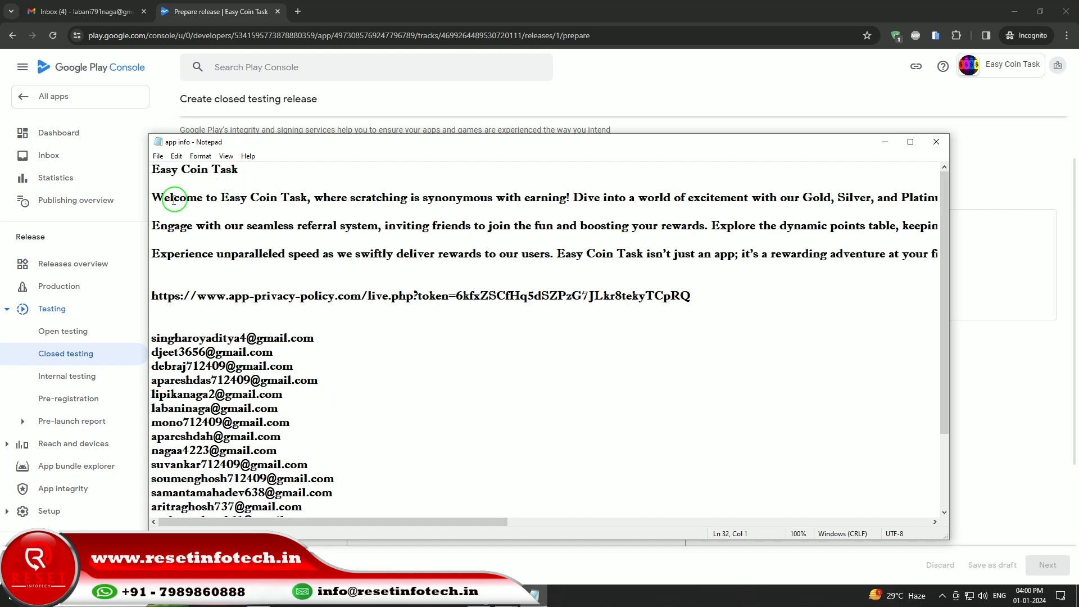
Replace the release notes placeholder with 'Welcome to Easy Coin Task' copied from the notes
{"action": "left_click_drag", "start_coordinate": [151, 199], "coordinate": [303, 197]}
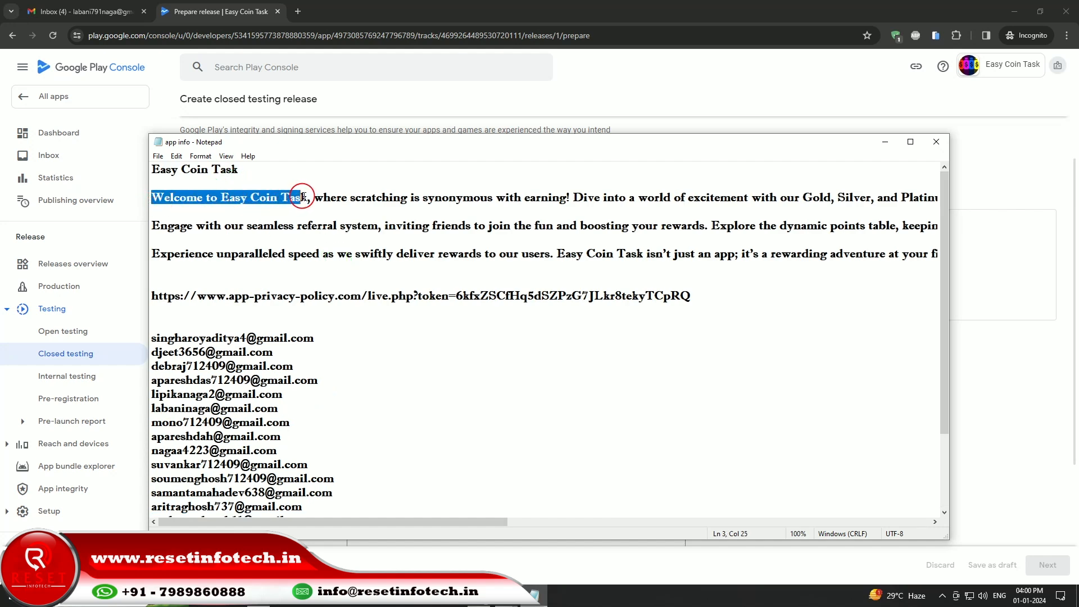
{"action": "right_click", "coordinate": [272, 197]}
{"action": "left_click", "coordinate": [293, 228]}
{"action": "left_click", "coordinate": [875, 142]}
{"action": "scroll", "coordinate": [661, 379], "scroll_direction": "down", "scroll_amount": 3}
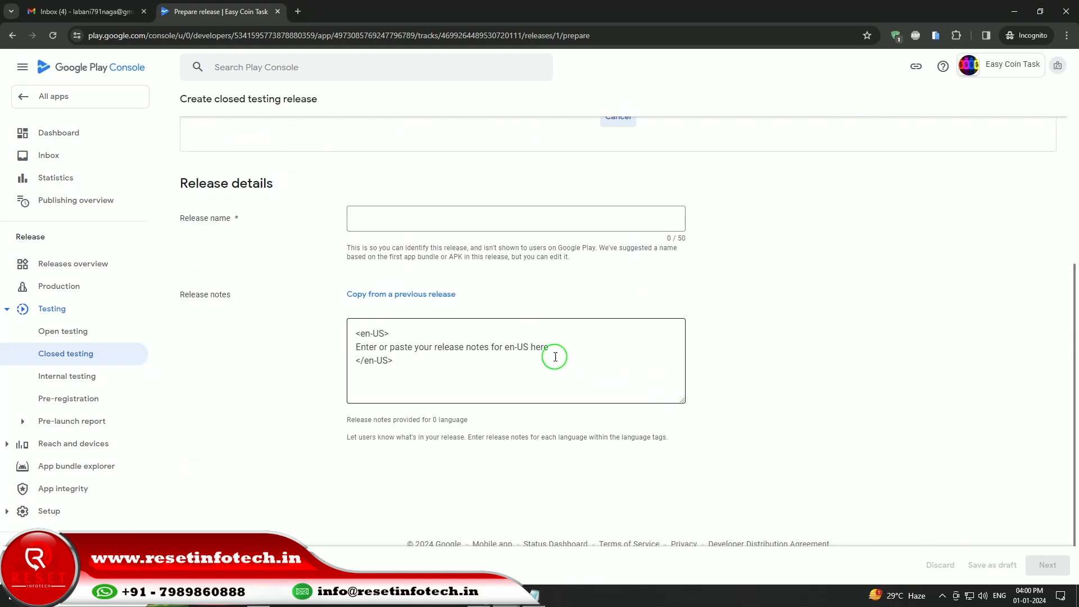
{"action": "left_click_drag", "start_coordinate": [549, 347], "coordinate": [356, 347]}
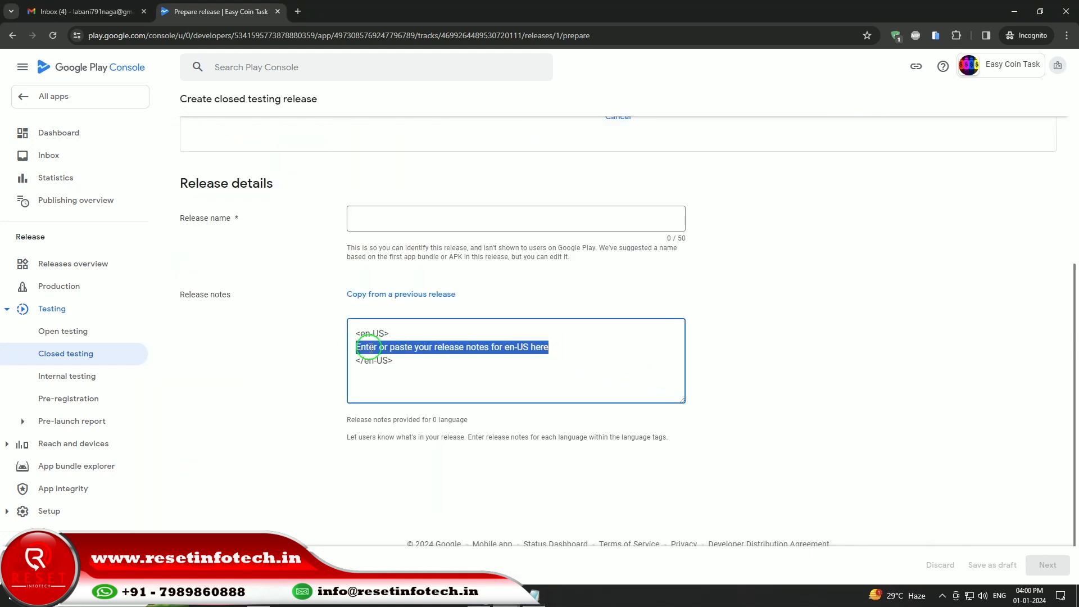
{"action": "right_click", "coordinate": [371, 347]}
{"action": "left_click", "coordinate": [412, 128]}
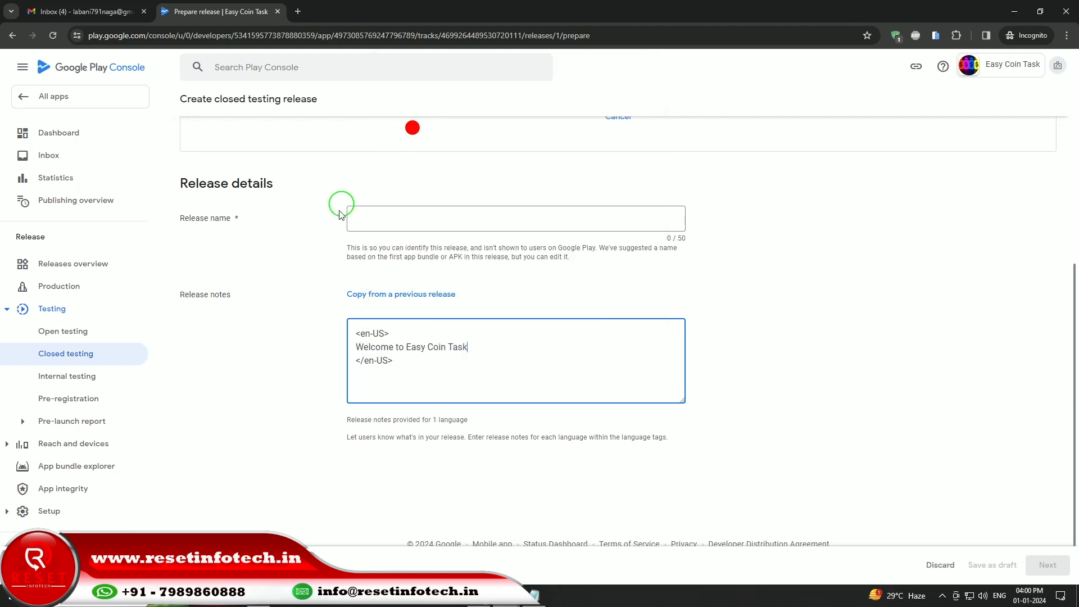
{"action": "left_click", "coordinate": [327, 327]}
{"action": "scroll", "coordinate": [320, 316], "scroll_direction": "up", "scroll_amount": 4}
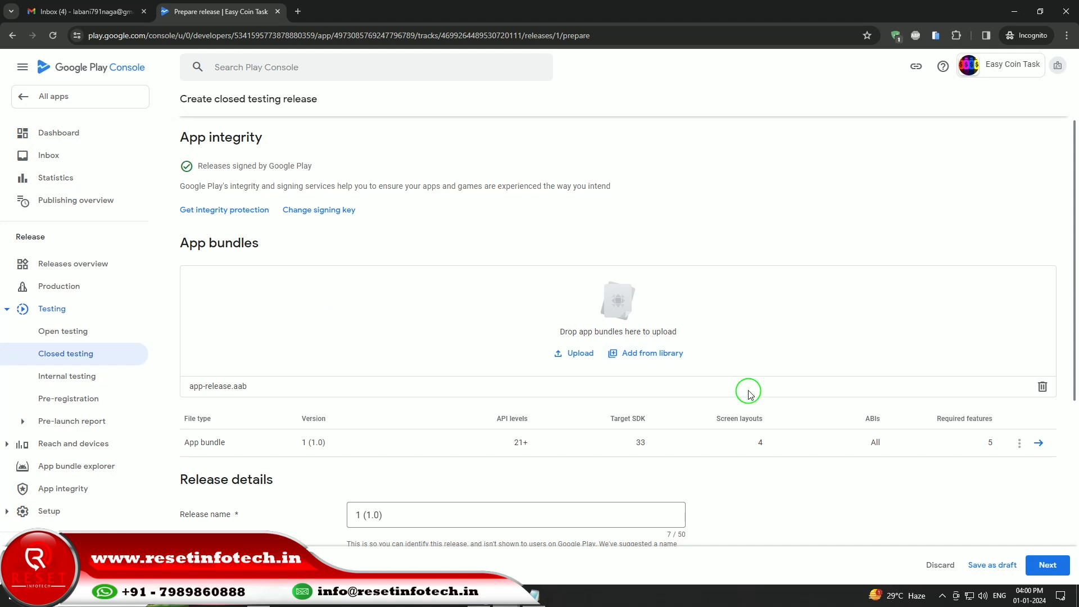
Preview the release and follow its error to the Advertising ID declaration
{"action": "left_click", "coordinate": [1047, 564]}
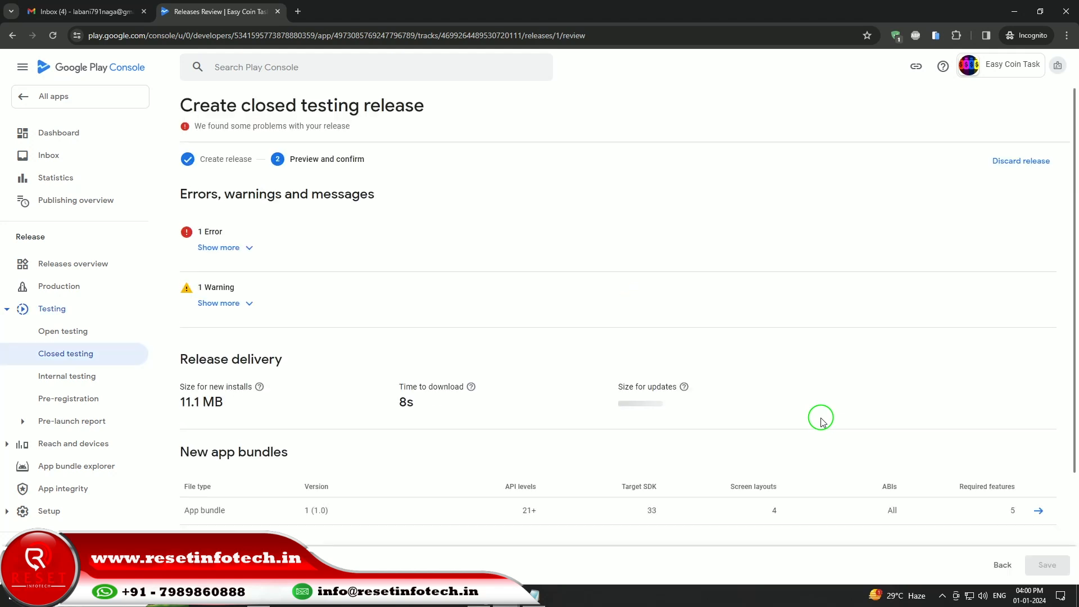
{"action": "left_click", "coordinate": [246, 247]}
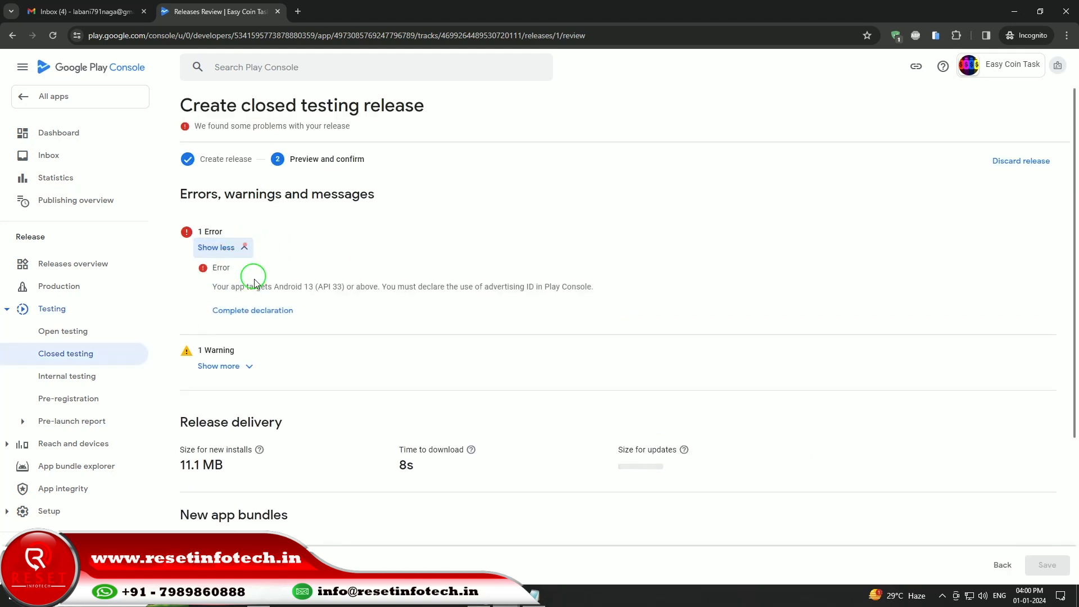
{"action": "left_click", "coordinate": [257, 309]}
Declare advertising ID use for Analytics and Advertising or marketing, save, and return to App content
{"action": "scroll", "coordinate": [292, 326], "scroll_direction": "down", "scroll_amount": 3}
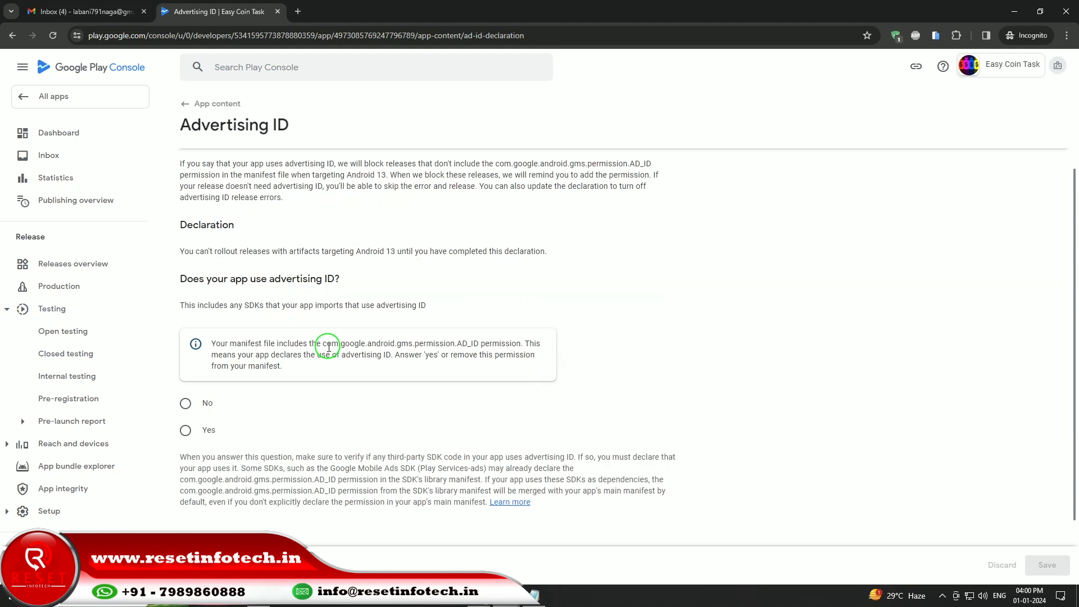
{"action": "left_click", "coordinate": [186, 346]}
{"action": "scroll", "coordinate": [231, 355], "scroll_direction": "down", "scroll_amount": 5}
{"action": "left_click", "coordinate": [205, 234]}
{"action": "left_click", "coordinate": [204, 323]}
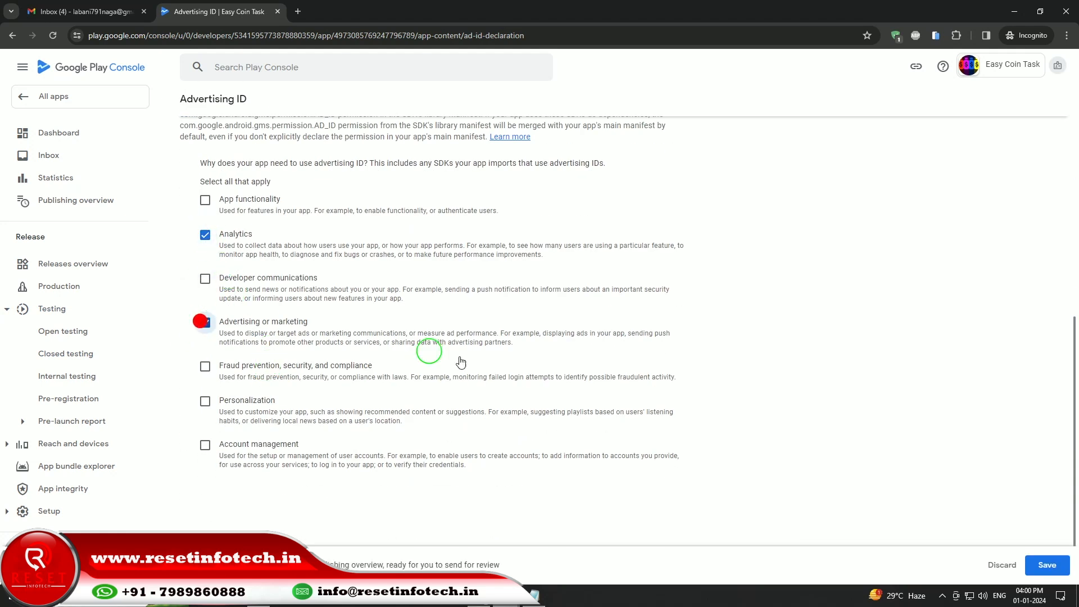
{"action": "left_click", "coordinate": [1047, 565]}
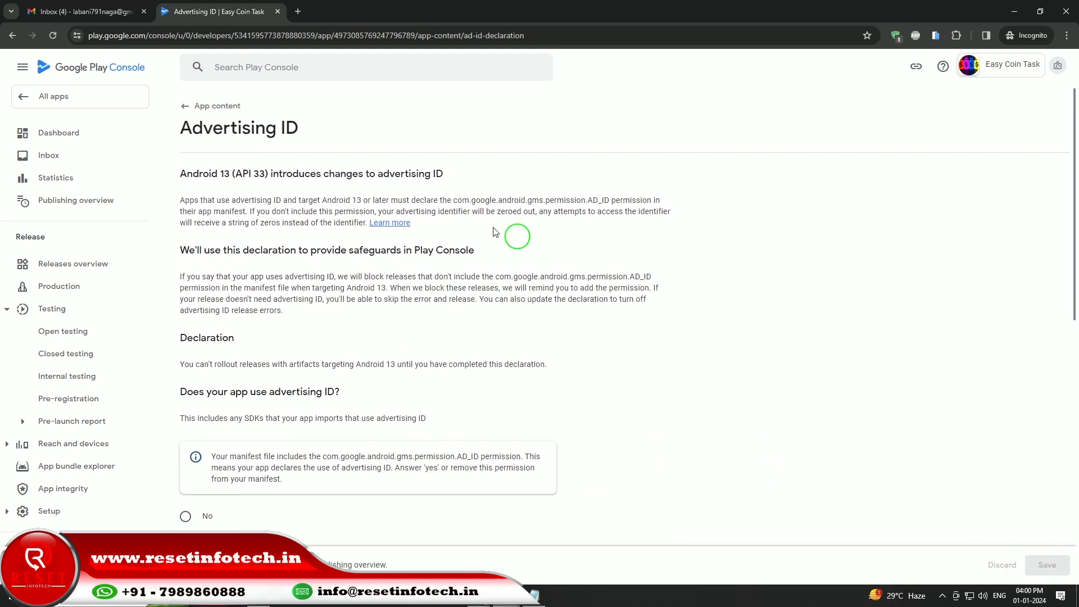
{"action": "left_click", "coordinate": [188, 109]}
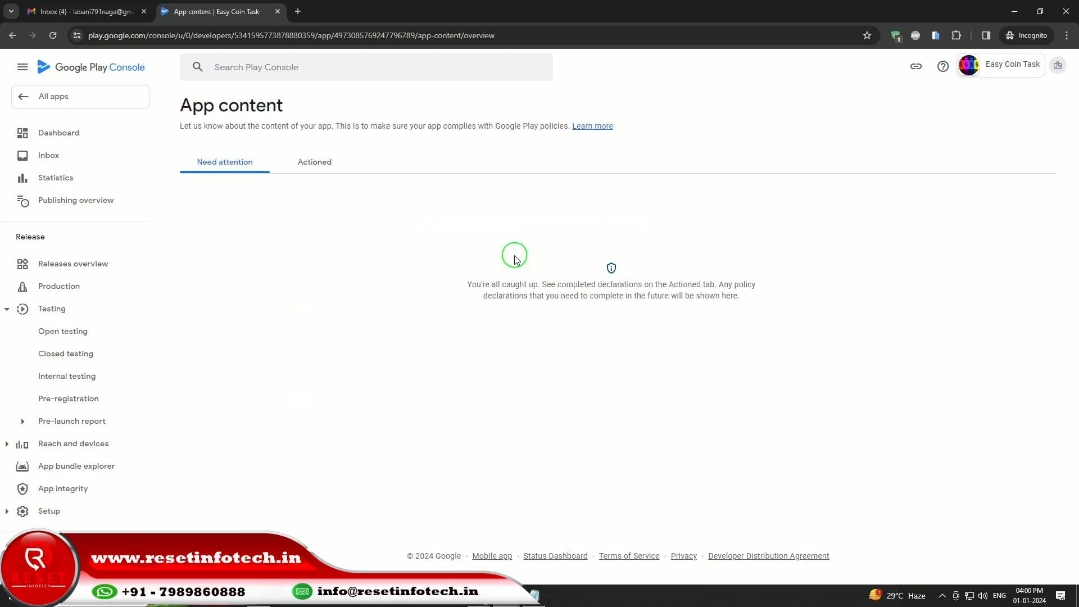
Check the Actioned declarations, then reopen Easy Coin Task's Alpha draft release from the dashboard
{"action": "left_click", "coordinate": [334, 168]}
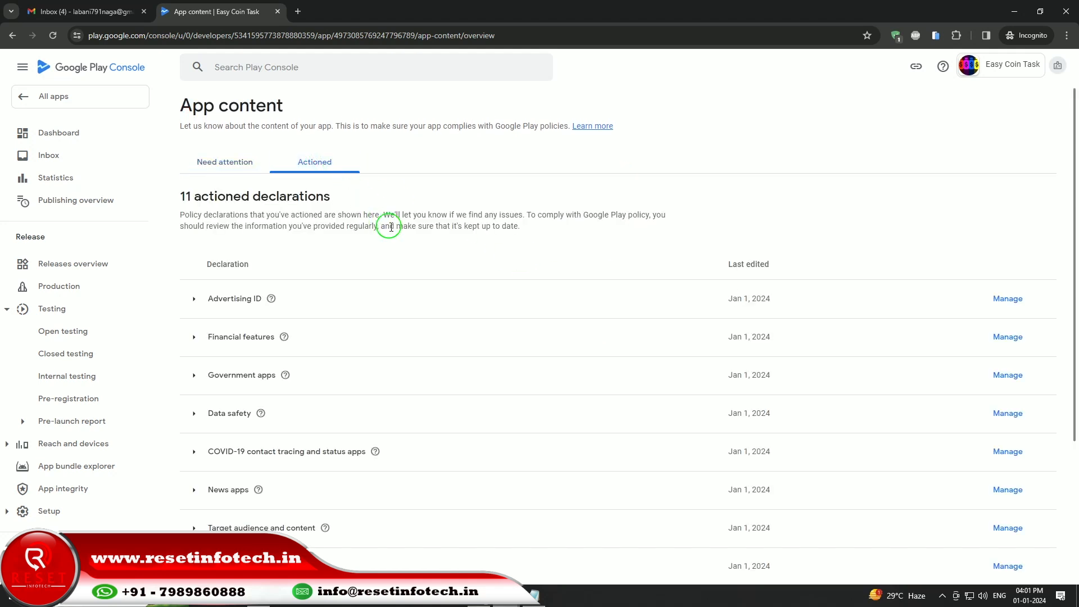
{"action": "left_click", "coordinate": [47, 106]}
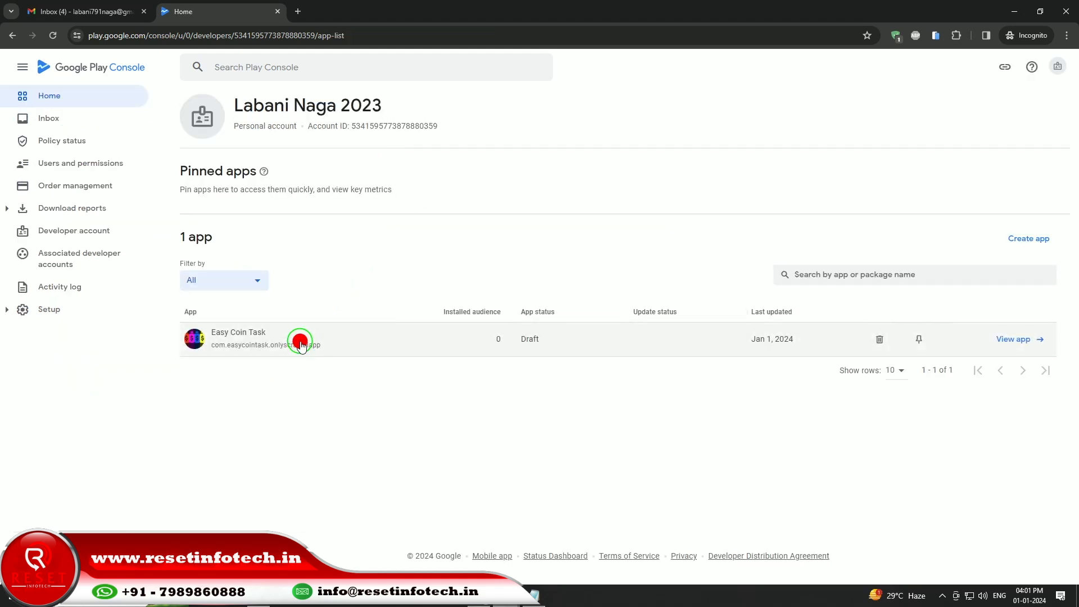
{"action": "left_click", "coordinate": [300, 344]}
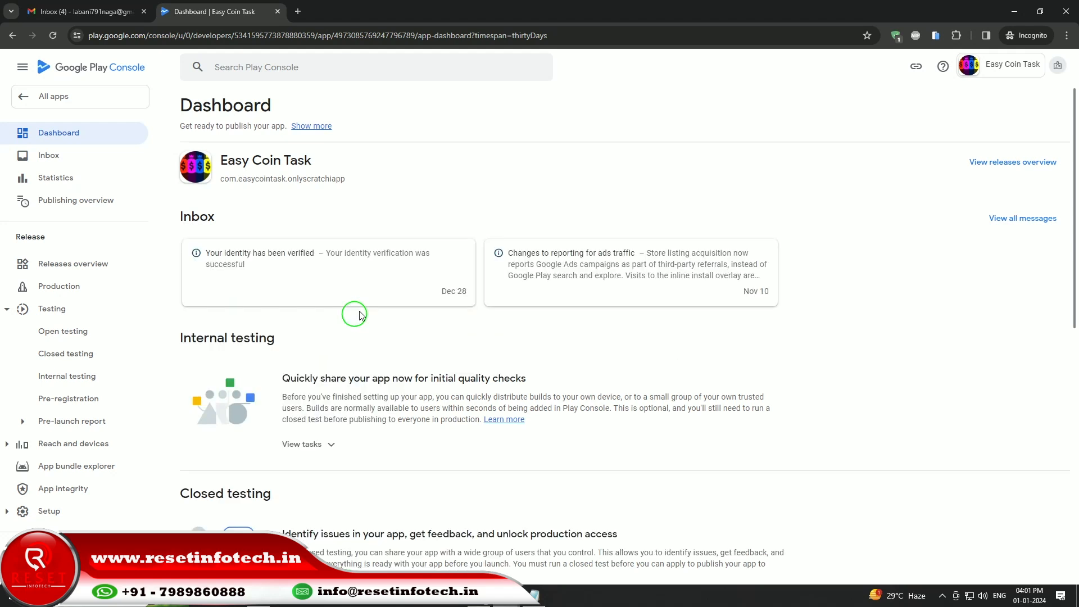
{"action": "scroll", "coordinate": [360, 315], "scroll_direction": "down", "scroll_amount": 5}
{"action": "scroll", "coordinate": [382, 303], "scroll_direction": "down", "scroll_amount": 2}
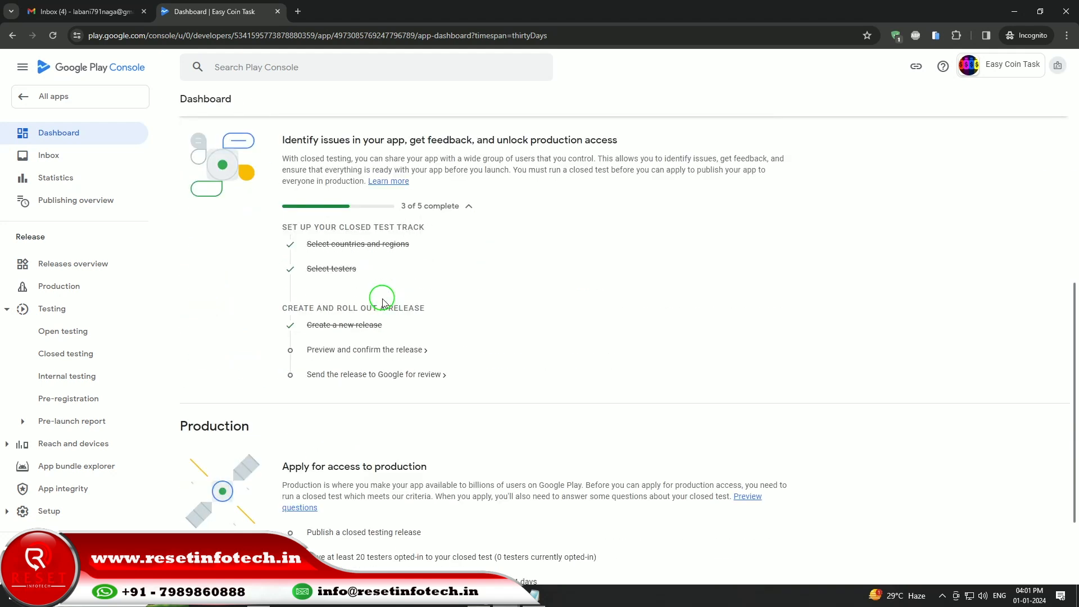
{"action": "left_click", "coordinate": [381, 354]}
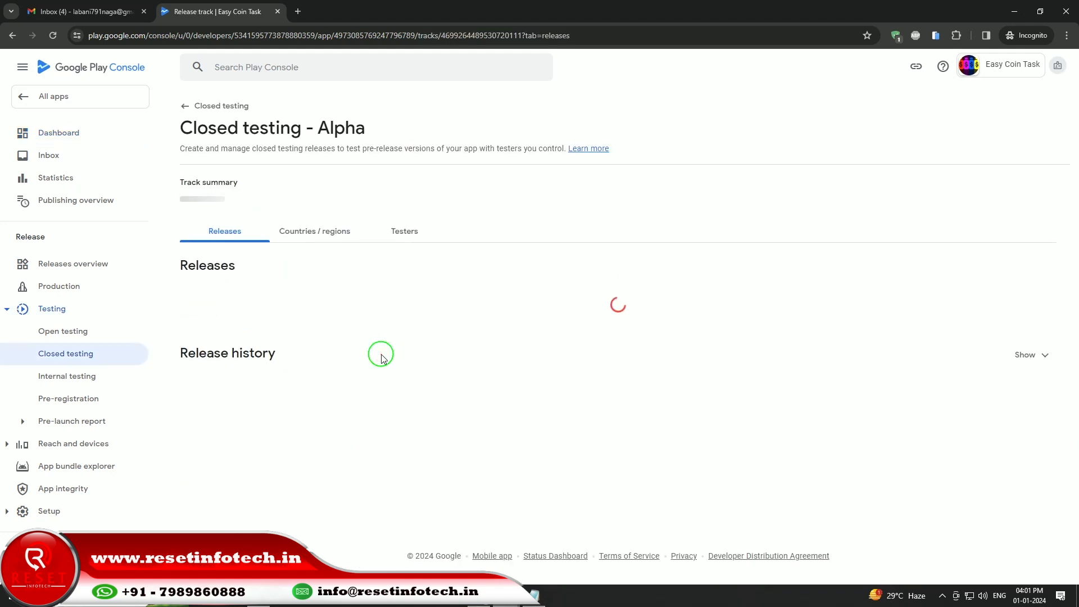
{"action": "scroll", "coordinate": [380, 354], "scroll_direction": "down", "scroll_amount": 2}
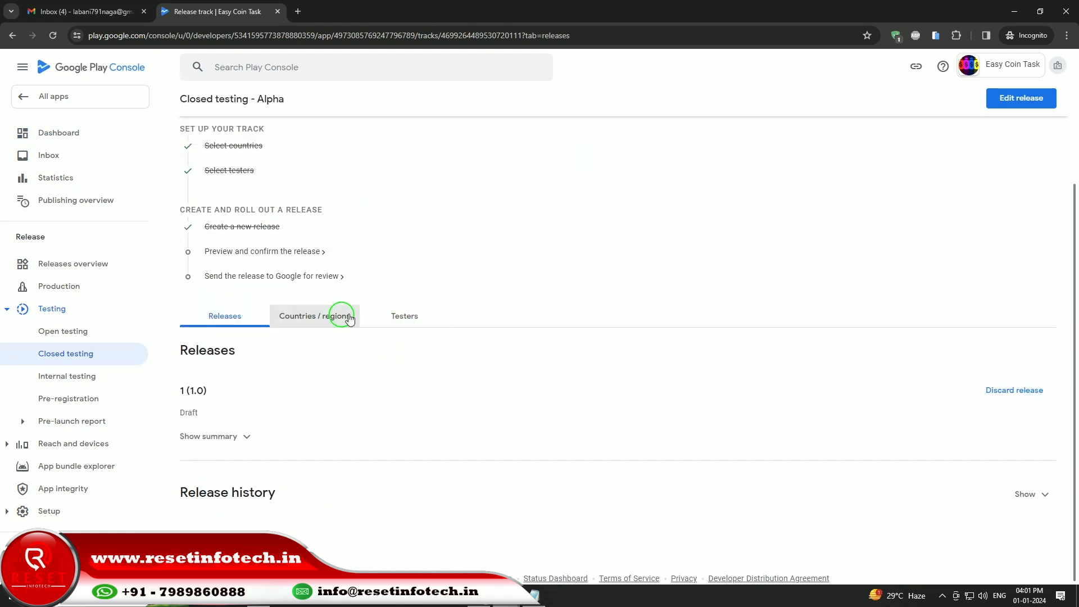
Preview and save release 1 (1.0) so it is ready to send for review
{"action": "left_click", "coordinate": [307, 252]}
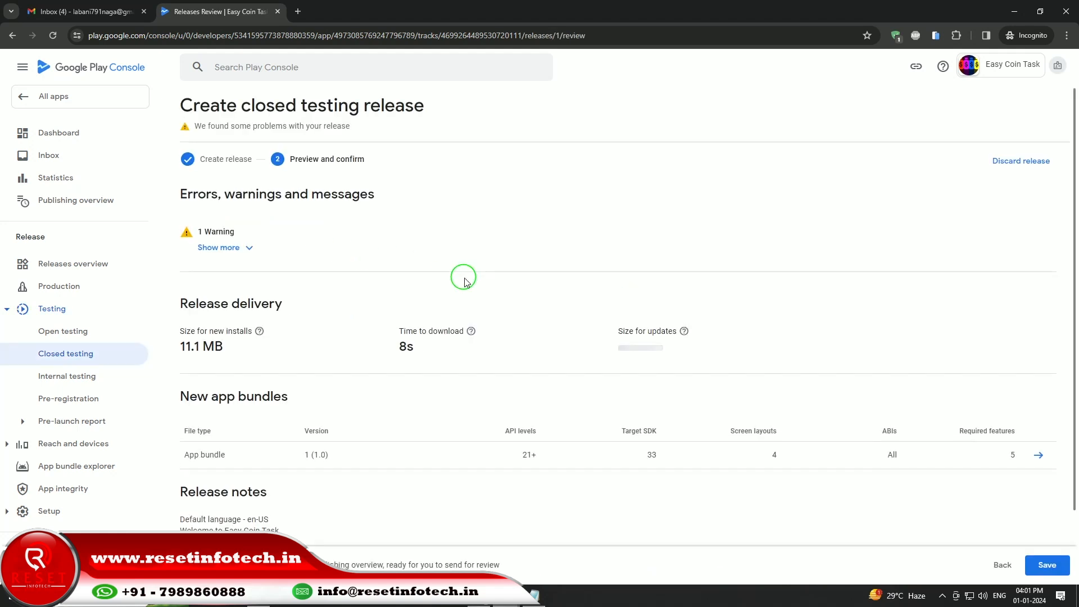
{"action": "scroll", "coordinate": [464, 280], "scroll_direction": "down", "scroll_amount": 3}
{"action": "left_click", "coordinate": [1044, 563]}
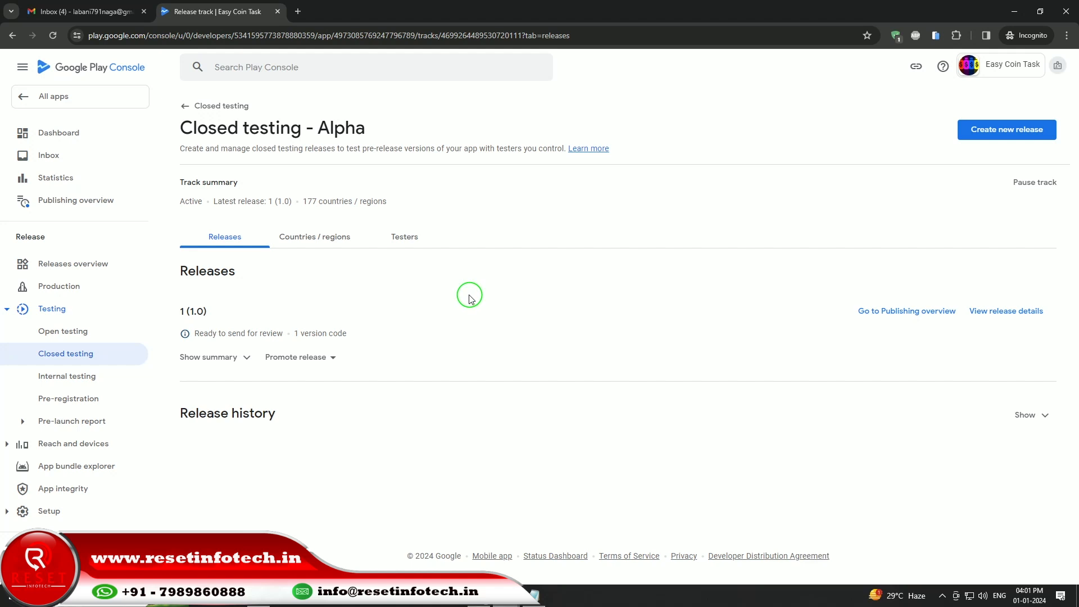
Review the Alpha track's testers, join link and countries, then return to the Easy Coin Task dashboard
{"action": "left_click", "coordinate": [403, 237]}
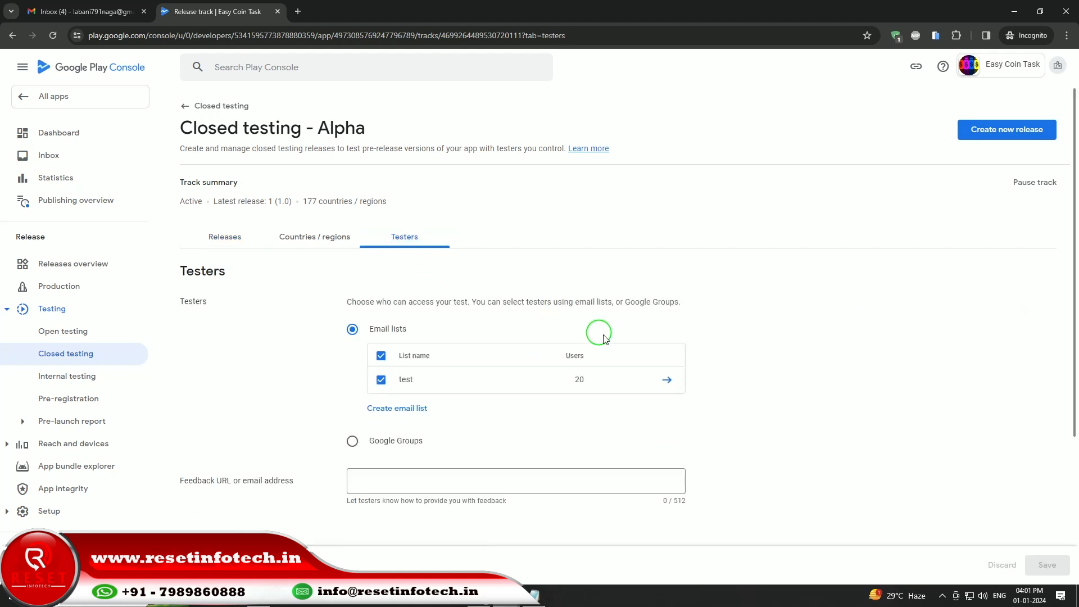
{"action": "scroll", "coordinate": [764, 378], "scroll_direction": "down", "scroll_amount": 3}
{"action": "left_click", "coordinate": [375, 420]}
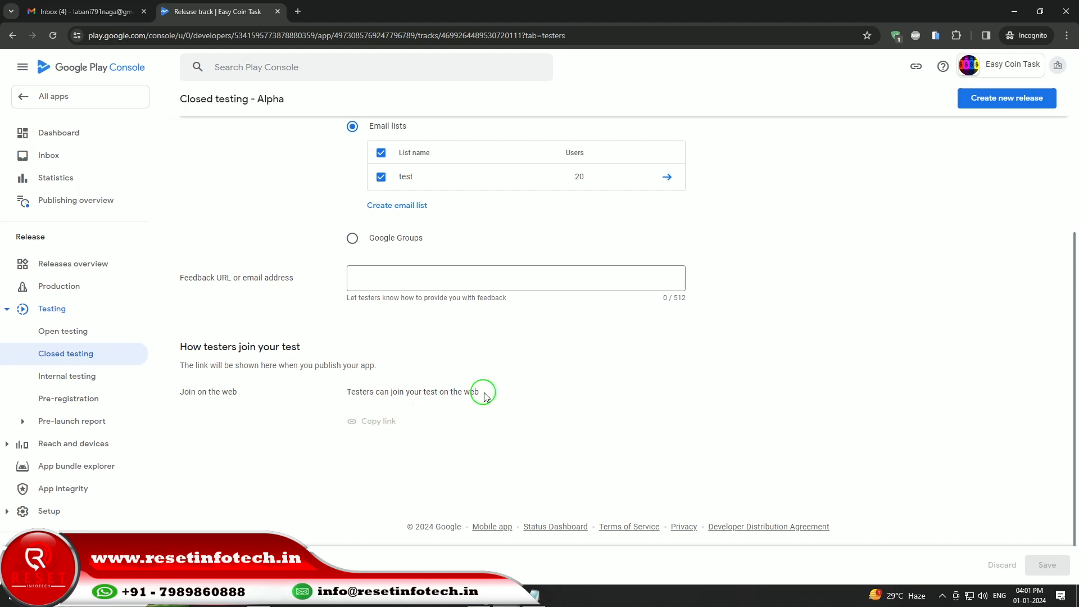
{"action": "scroll", "coordinate": [465, 378], "scroll_direction": "up", "scroll_amount": 5}
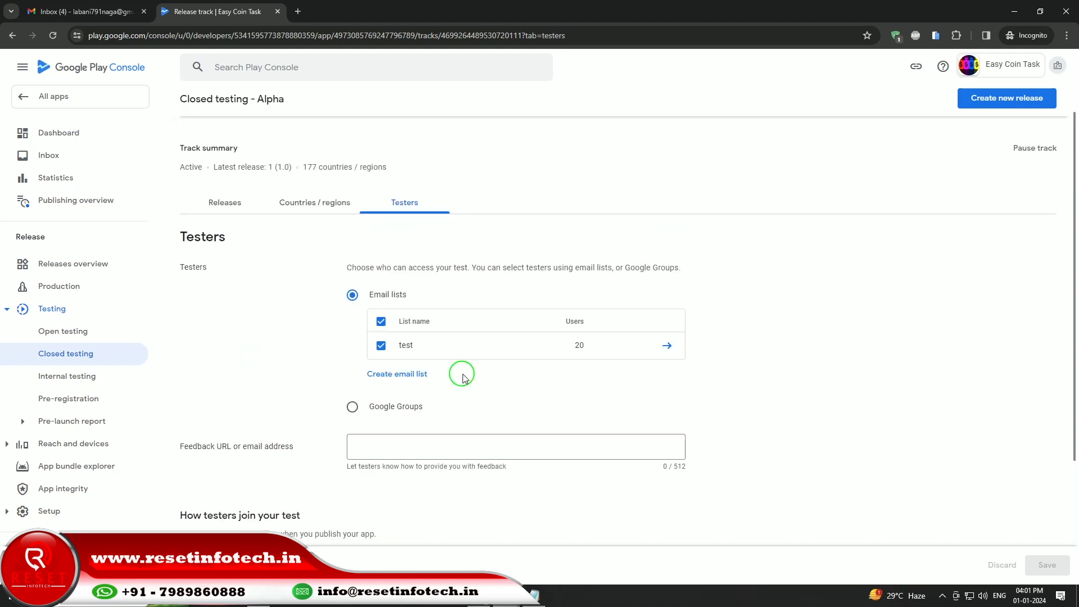
{"action": "left_click", "coordinate": [284, 209]}
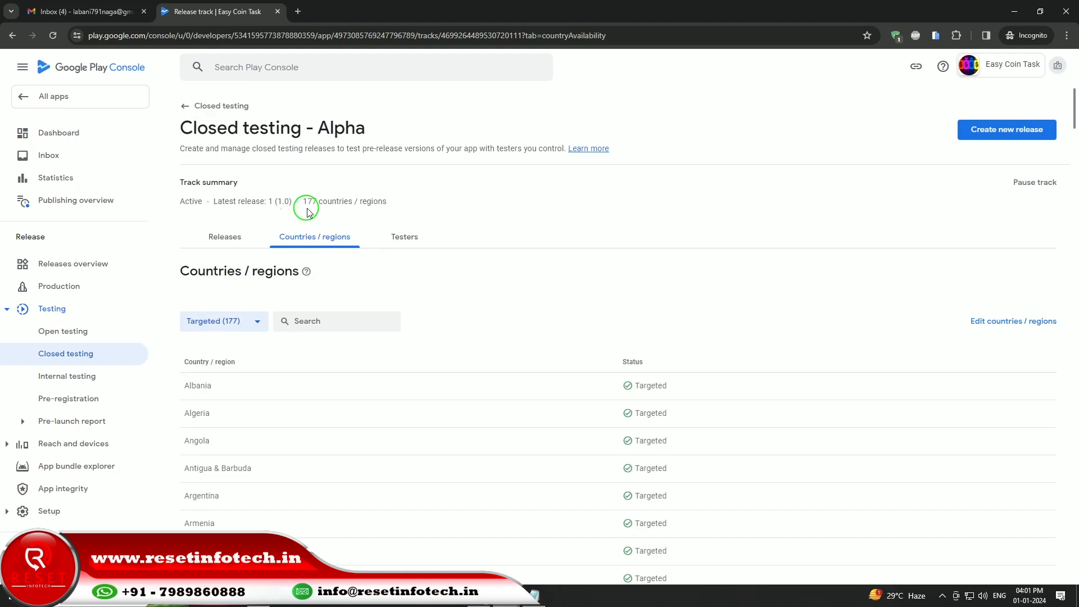
{"action": "left_click", "coordinate": [74, 331]}
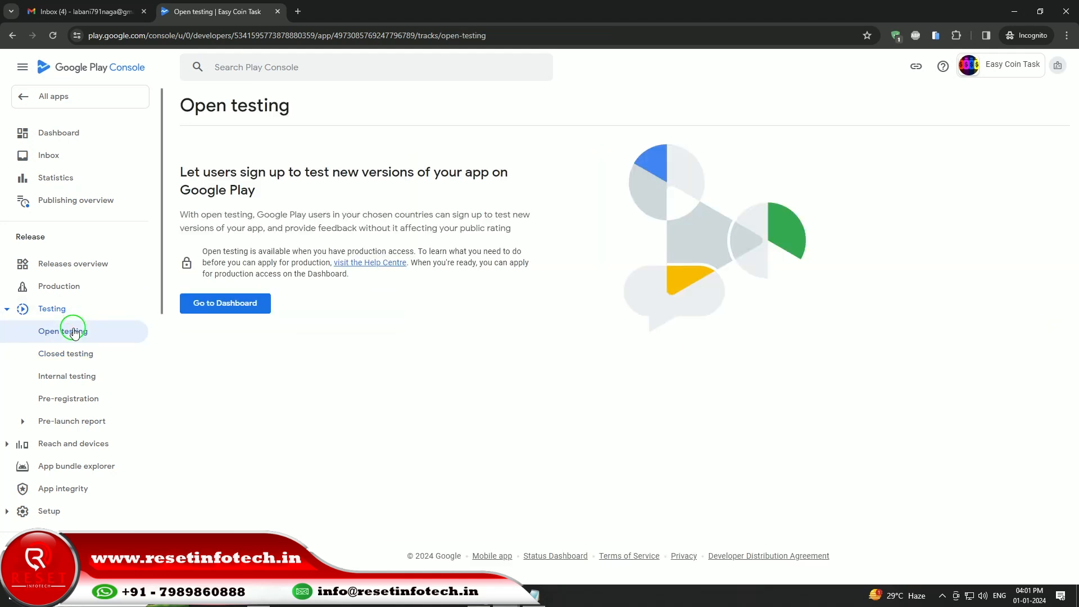
{"action": "left_click", "coordinate": [209, 311]}
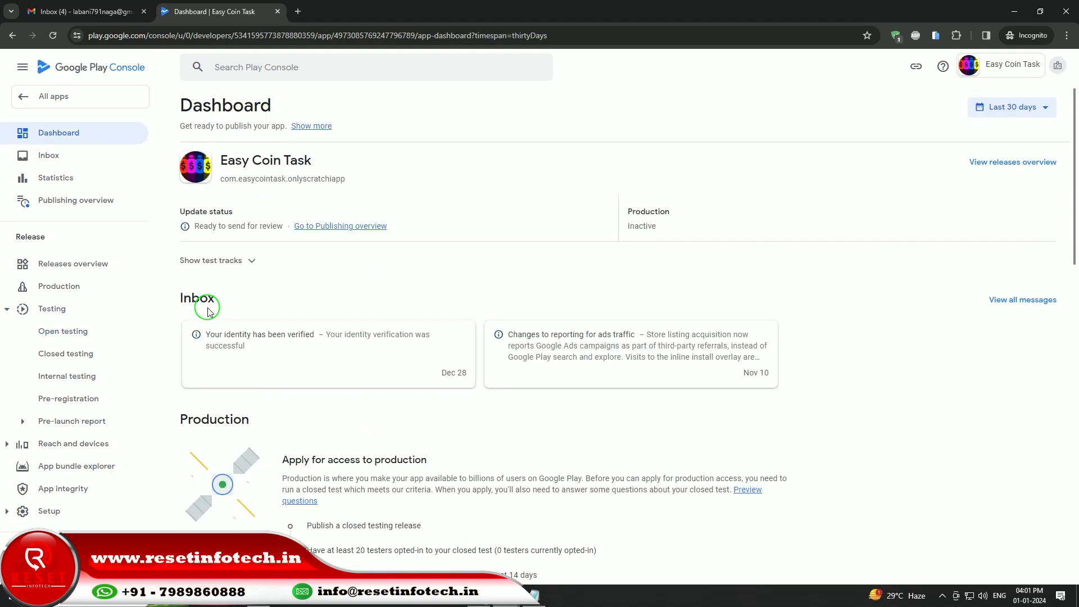
Open the Publishing overview and dismiss its introduction slides
{"action": "left_click", "coordinate": [364, 227]}
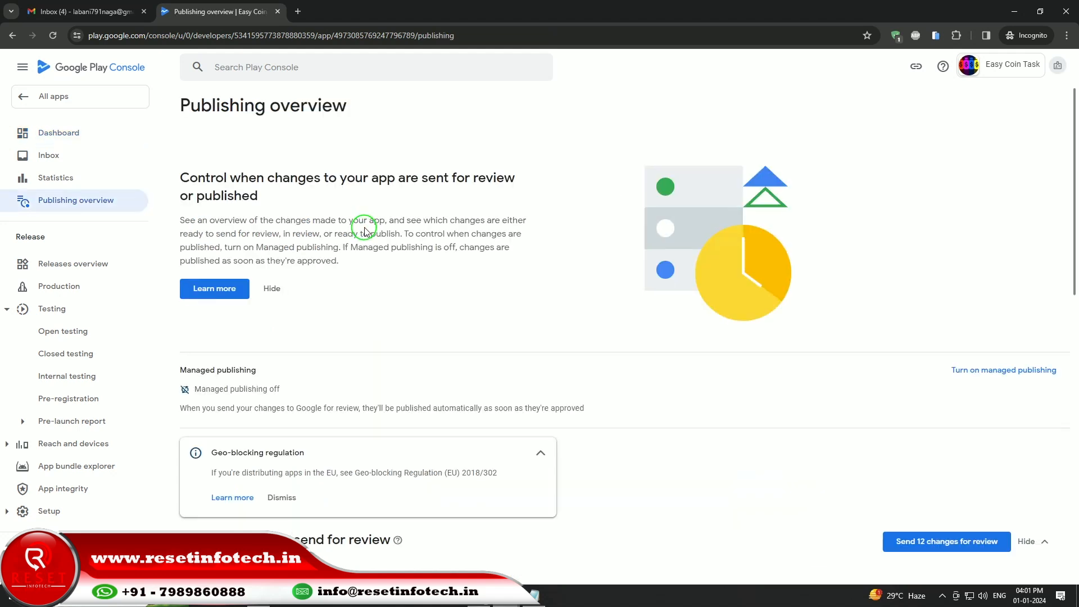
{"action": "left_click", "coordinate": [739, 295]}
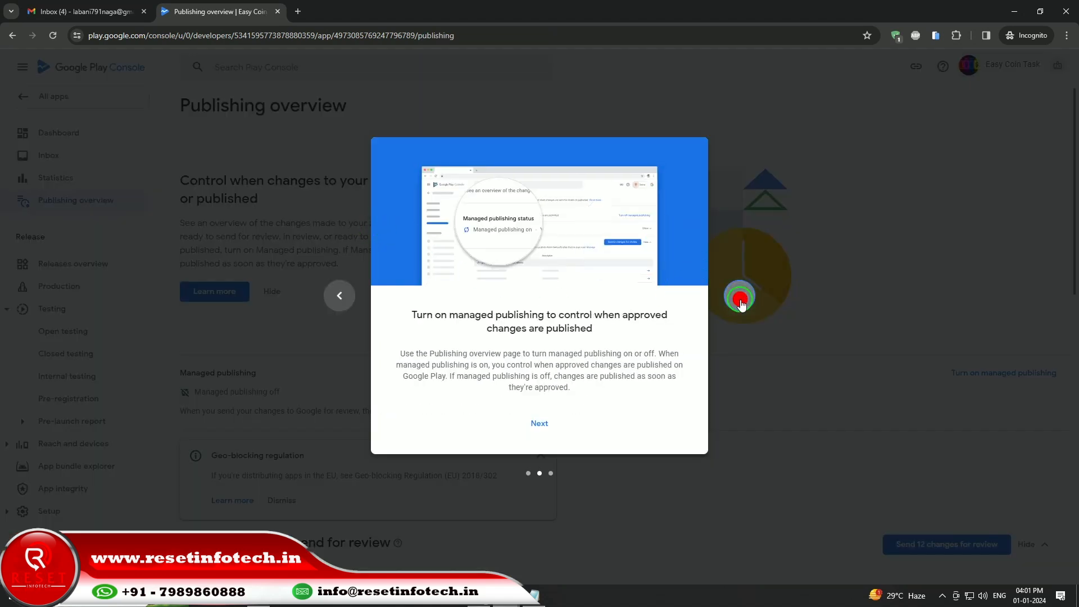
{"action": "left_click", "coordinate": [739, 296]}
{"action": "left_click", "coordinate": [558, 413]}
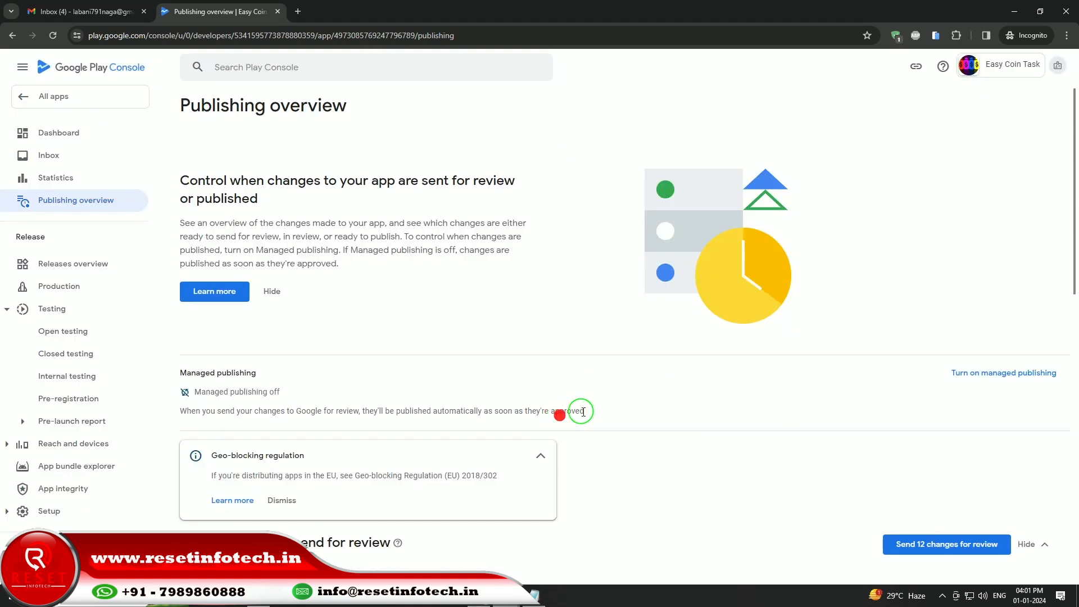
Send the 12 pending changes for review, including closed testing release 1 (1.0)
{"action": "scroll", "coordinate": [607, 397], "scroll_direction": "down", "scroll_amount": 5}
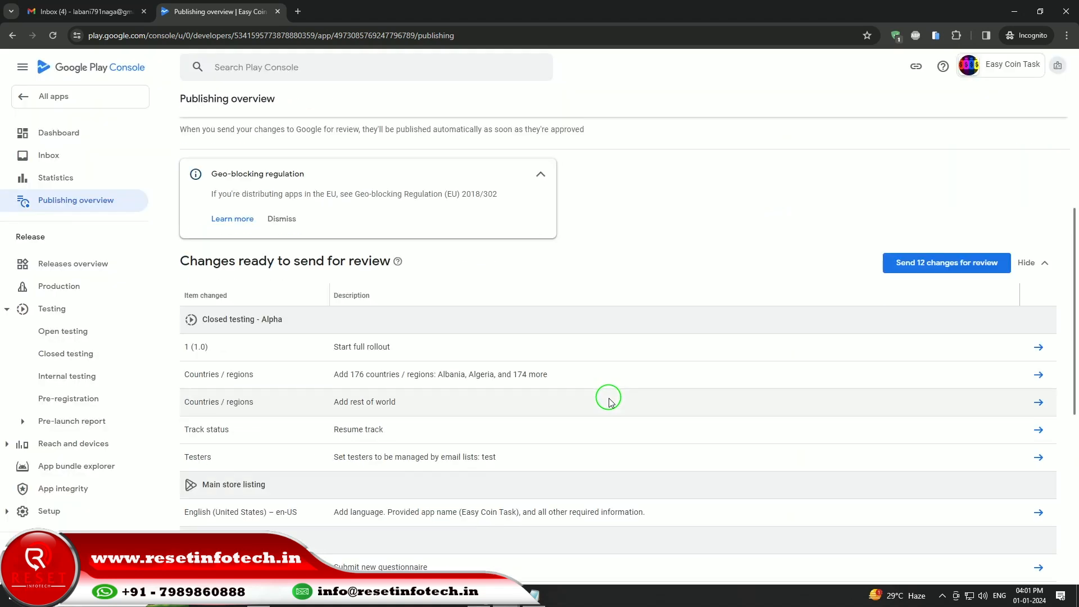
{"action": "left_click", "coordinate": [931, 263]}
{"action": "left_click", "coordinate": [577, 375]}
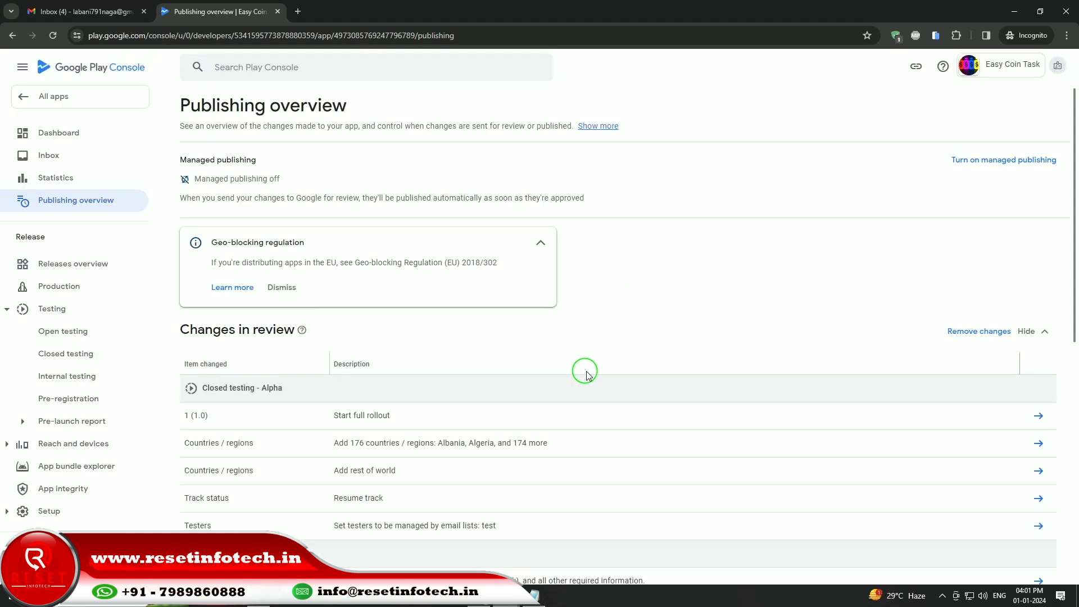
{"action": "scroll", "coordinate": [588, 372], "scroll_direction": "down", "scroll_amount": 10}
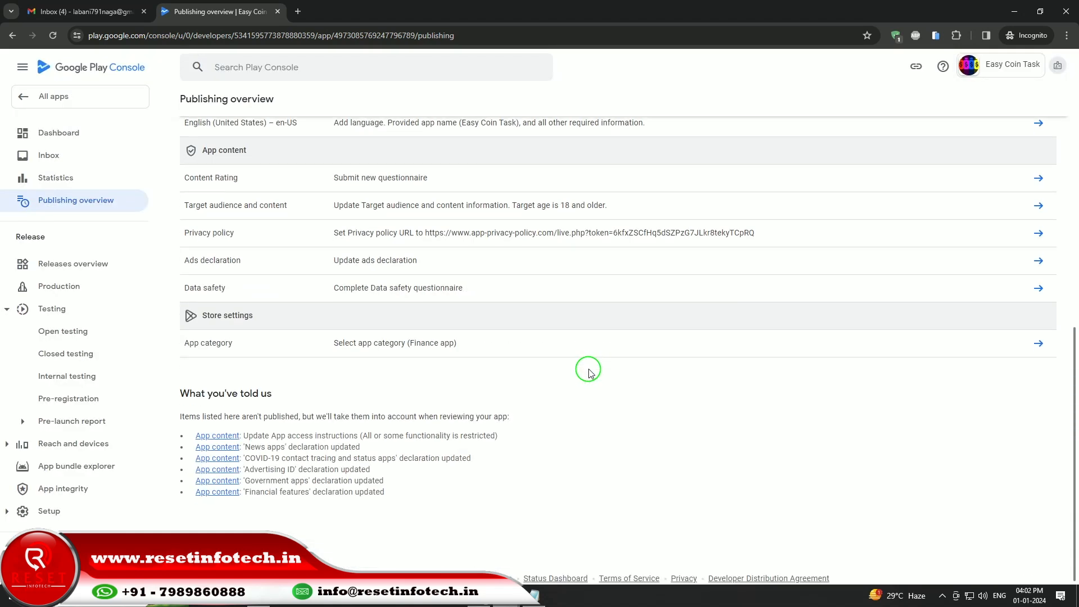
{"action": "scroll", "coordinate": [589, 372], "scroll_direction": "up", "scroll_amount": 10}
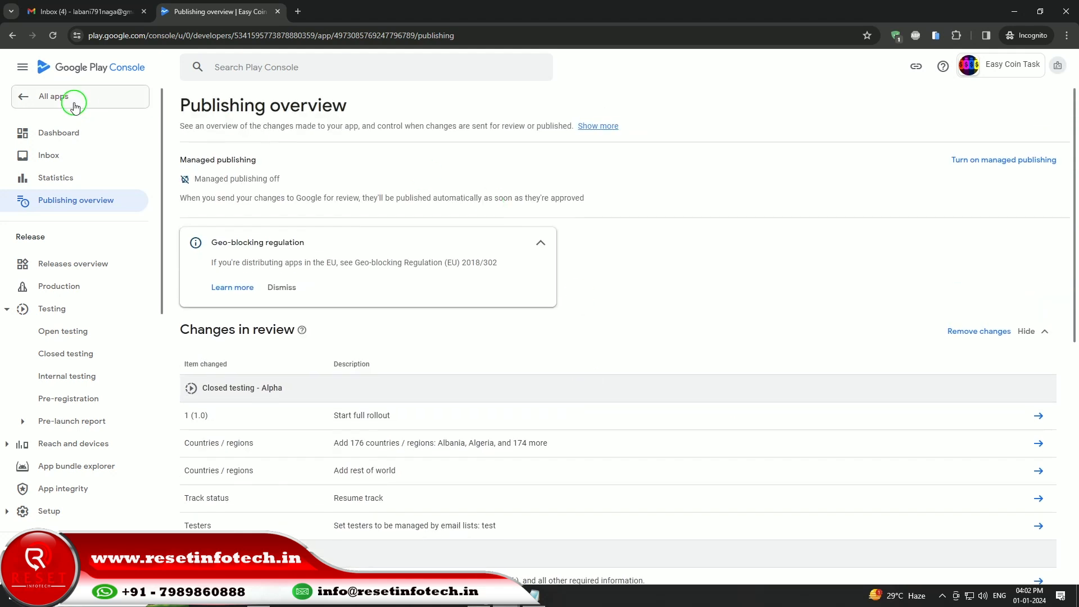
Go back to all apps, open the Easy Coin Task dashboard and its Publishing overview
{"action": "left_click", "coordinate": [73, 104]}
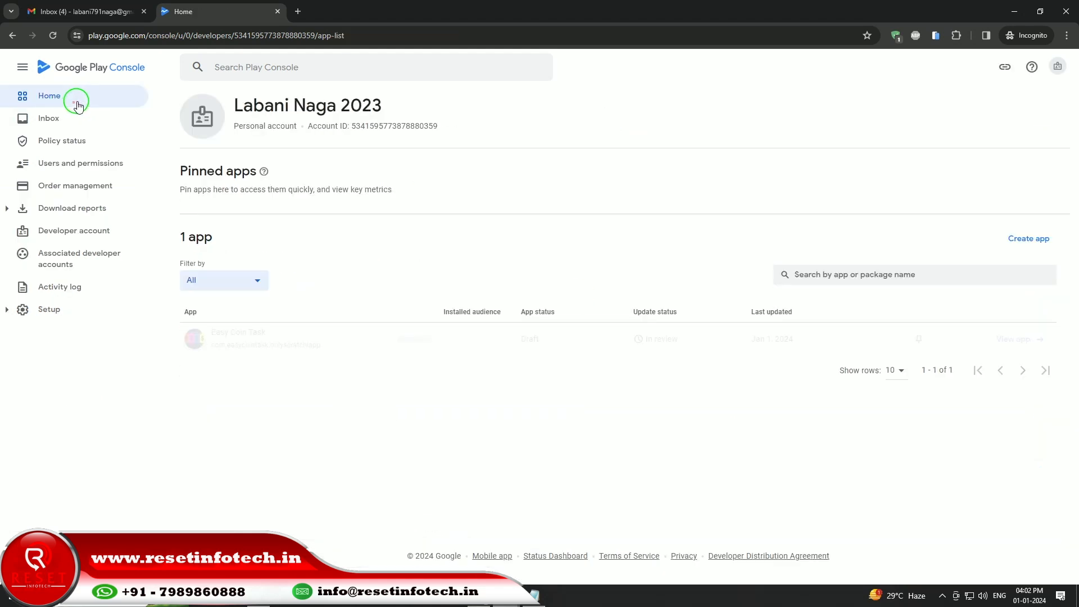
{"action": "left_click", "coordinate": [385, 341]}
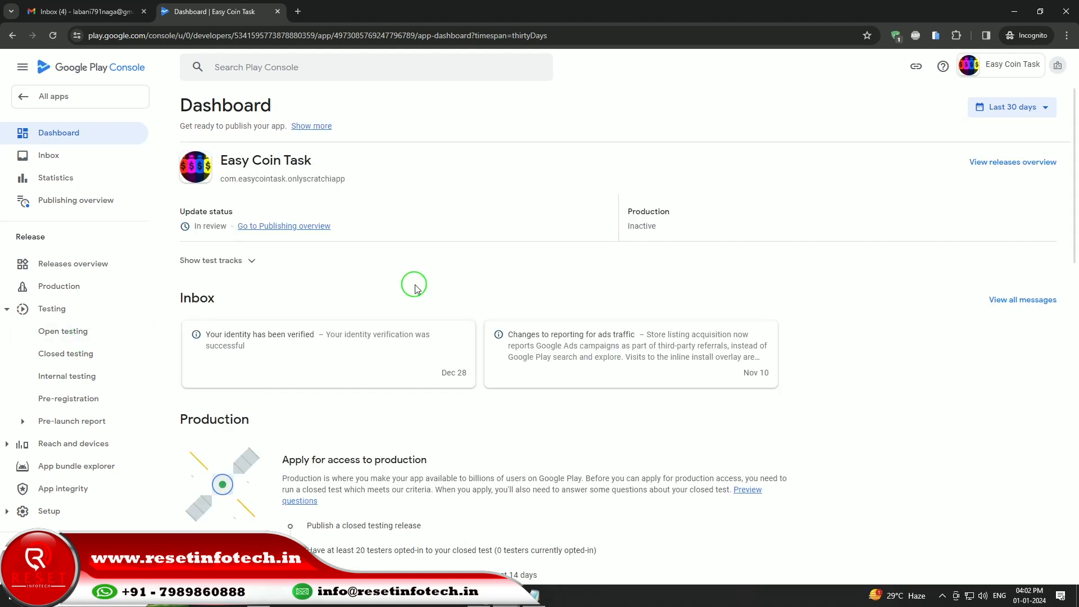
{"action": "left_click", "coordinate": [319, 226]}
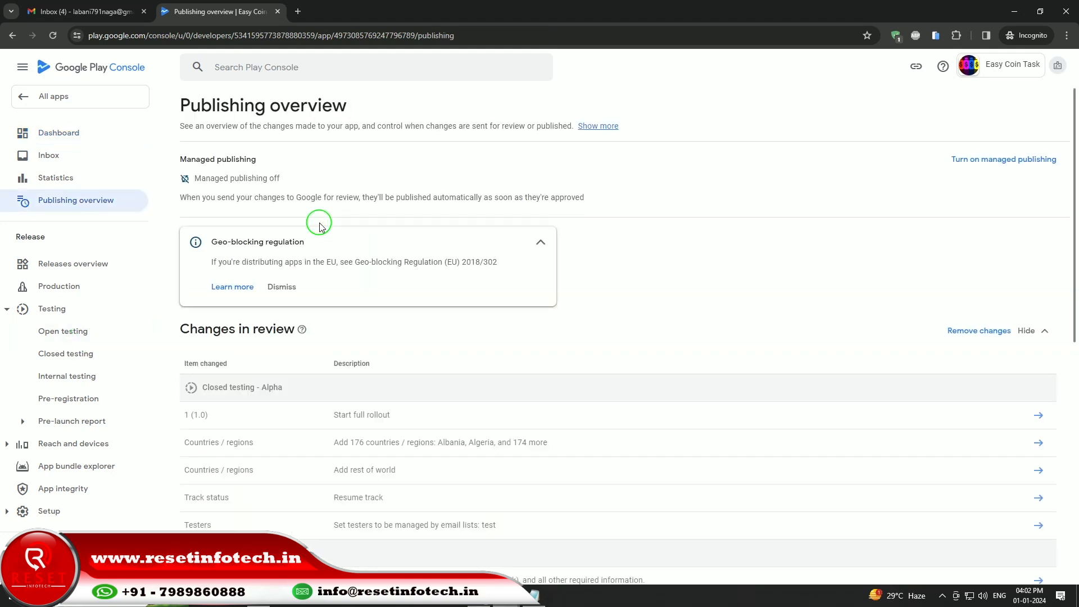
{"action": "left_click", "coordinate": [60, 337]}
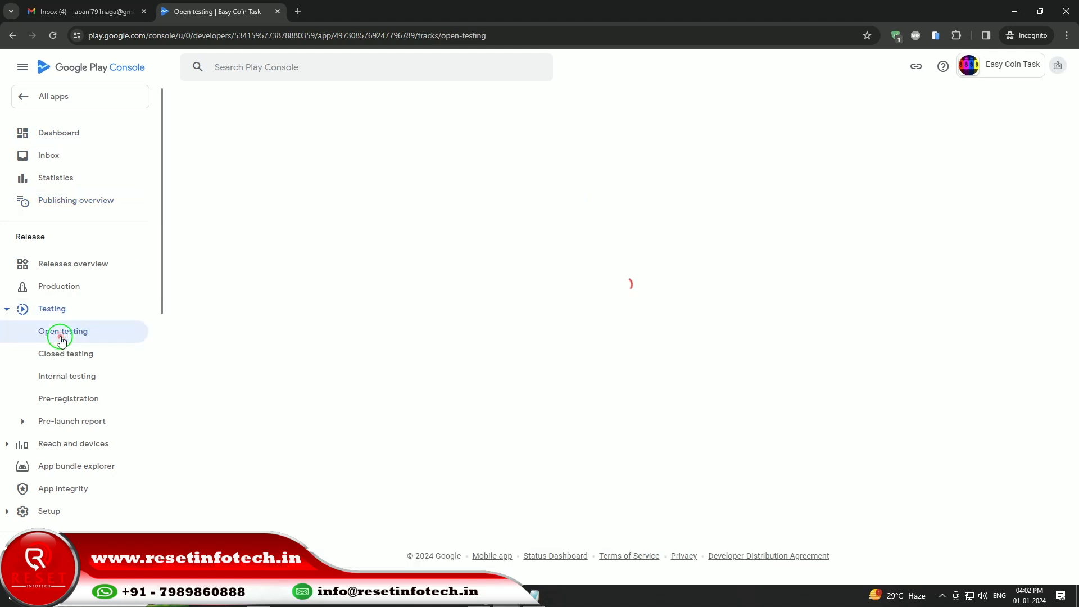
Inspect the testers of the Closed testing - Alpha track
{"action": "left_click", "coordinate": [72, 356]}
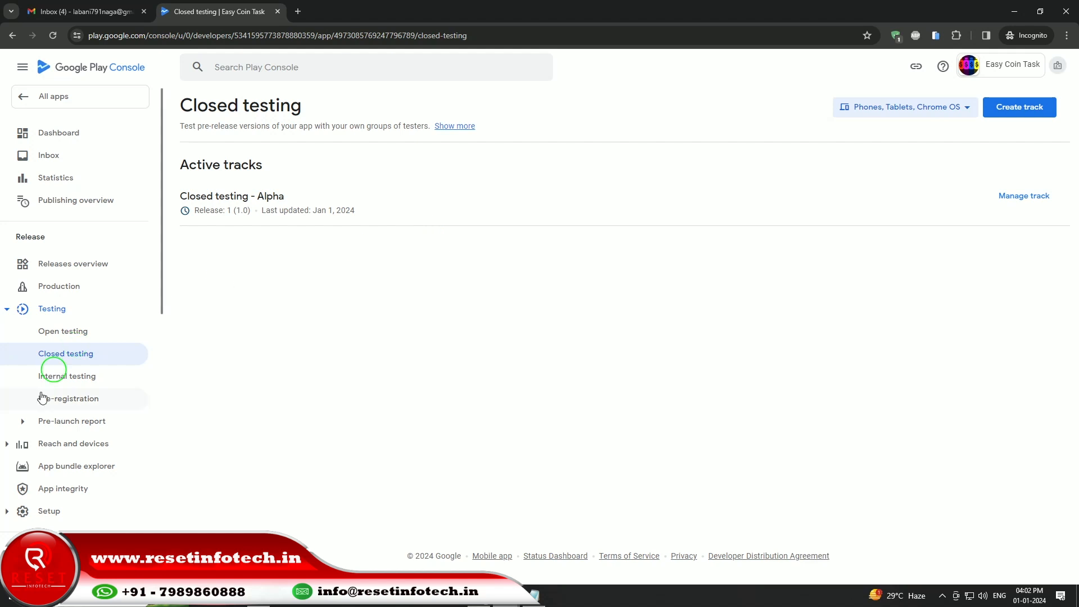
{"action": "left_click", "coordinate": [1014, 197]}
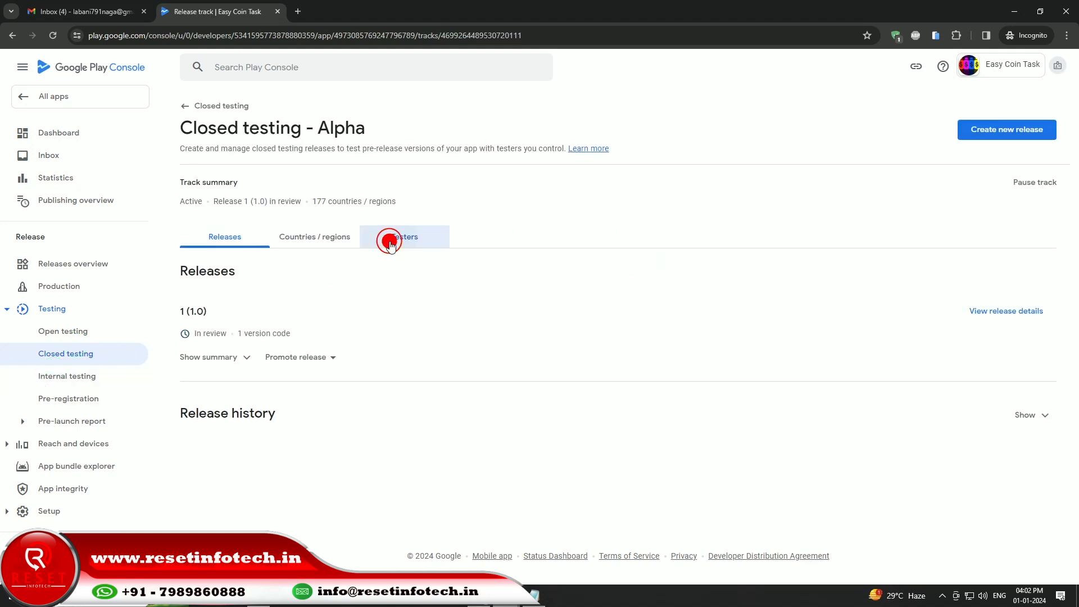
{"action": "left_click", "coordinate": [391, 243]}
{"action": "scroll", "coordinate": [666, 354], "scroll_direction": "down", "scroll_amount": 3}
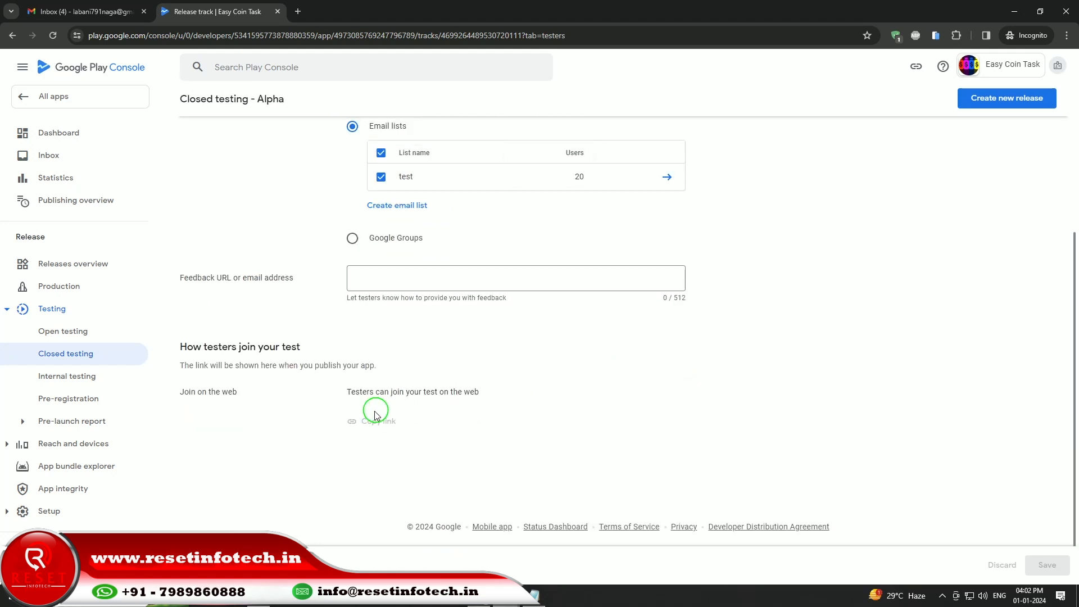
Check the Internal and Open testing tracks, then return to the Easy Coin Task dashboard
{"action": "left_click", "coordinate": [59, 377]}
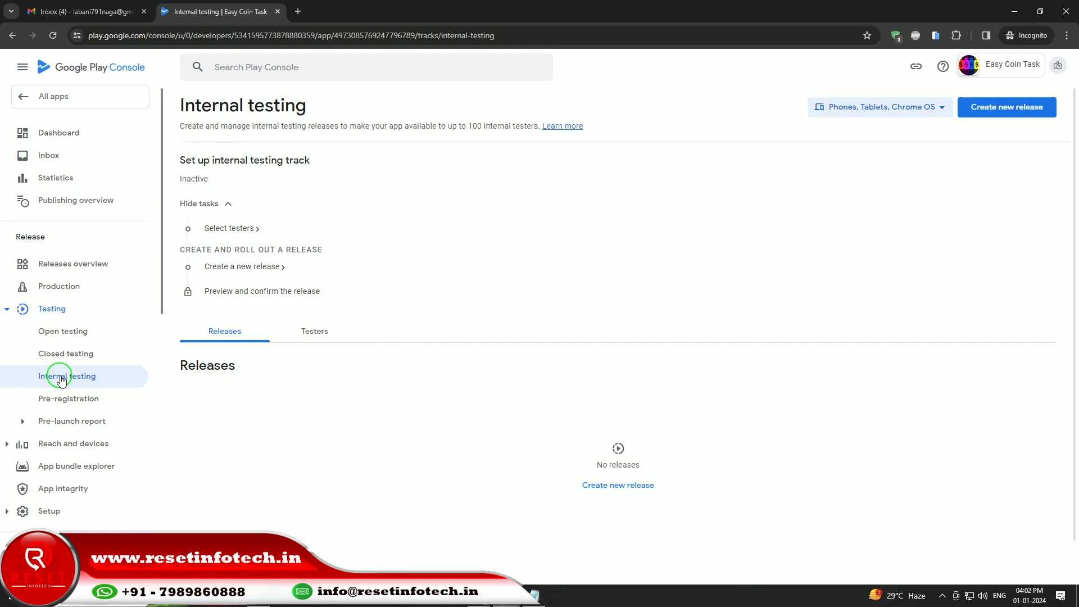
{"action": "left_click", "coordinate": [72, 364]}
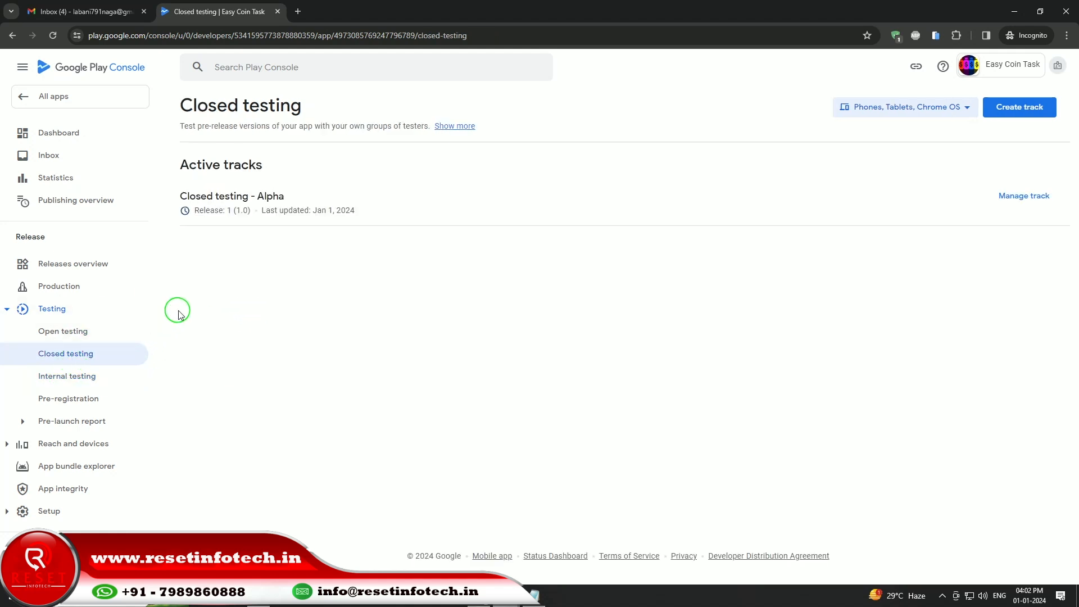
{"action": "left_click", "coordinate": [77, 331]}
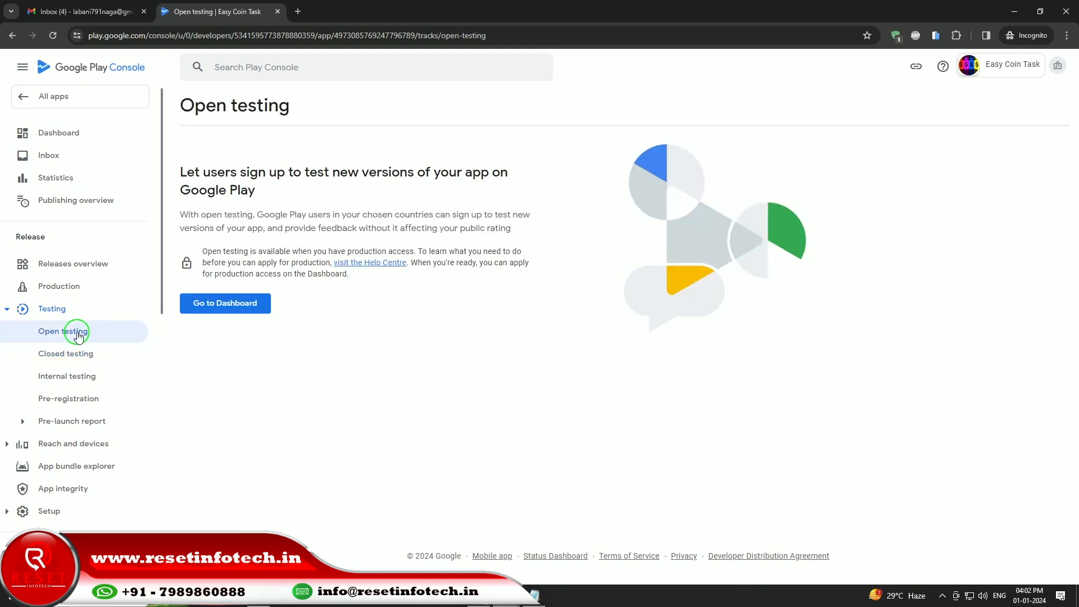
{"action": "left_click", "coordinate": [220, 304]}
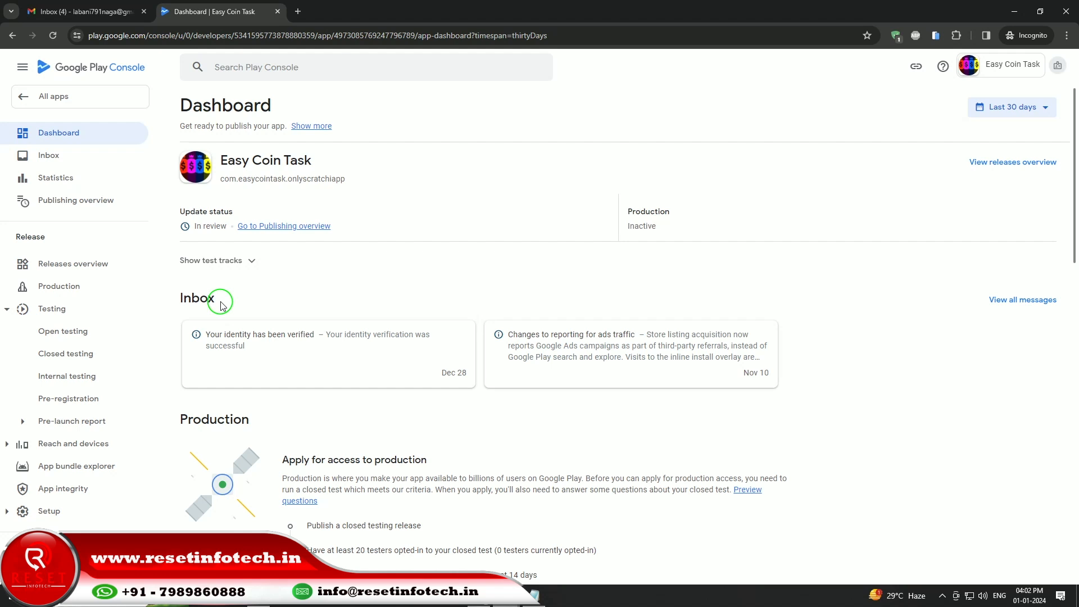
Copy the package name com.easycointask.onlyscratchiapp and place a new browser window over the console
{"action": "scroll", "coordinate": [356, 302], "scroll_direction": "down", "scroll_amount": 5}
{"action": "scroll", "coordinate": [360, 305], "scroll_direction": "down", "scroll_amount": 5}
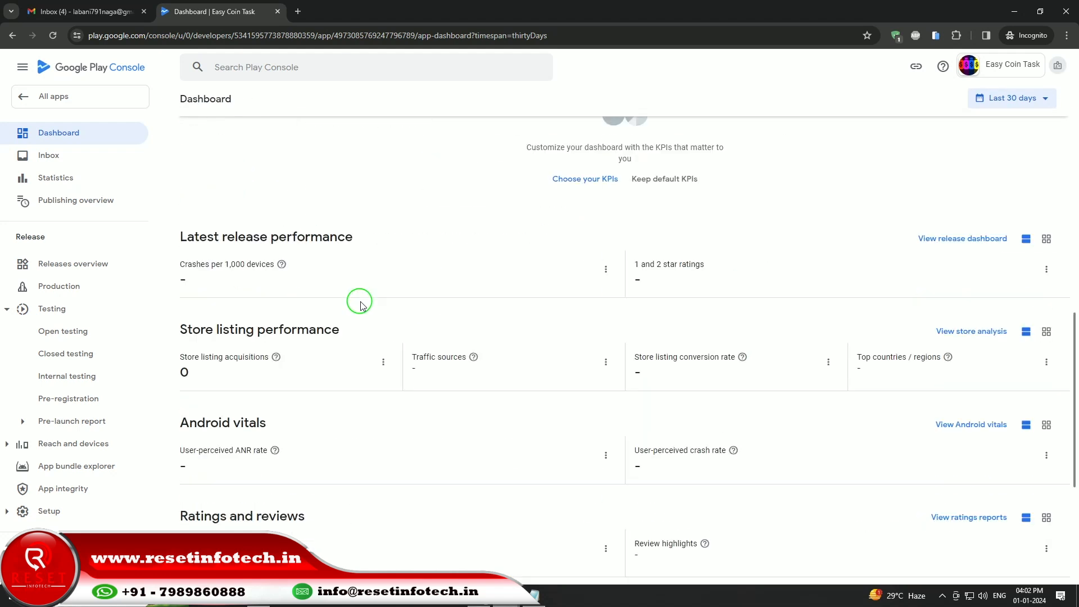
{"action": "scroll", "coordinate": [361, 305], "scroll_direction": "down", "scroll_amount": 5}
{"action": "scroll", "coordinate": [361, 305], "scroll_direction": "up", "scroll_amount": 15}
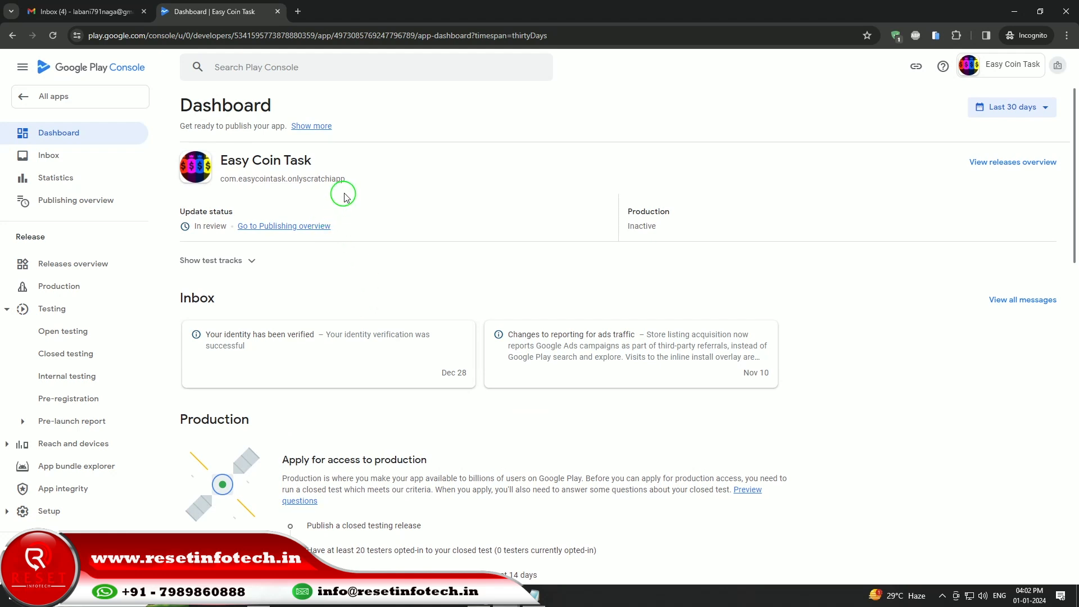
{"action": "left_click_drag", "start_coordinate": [350, 179], "coordinate": [227, 179]}
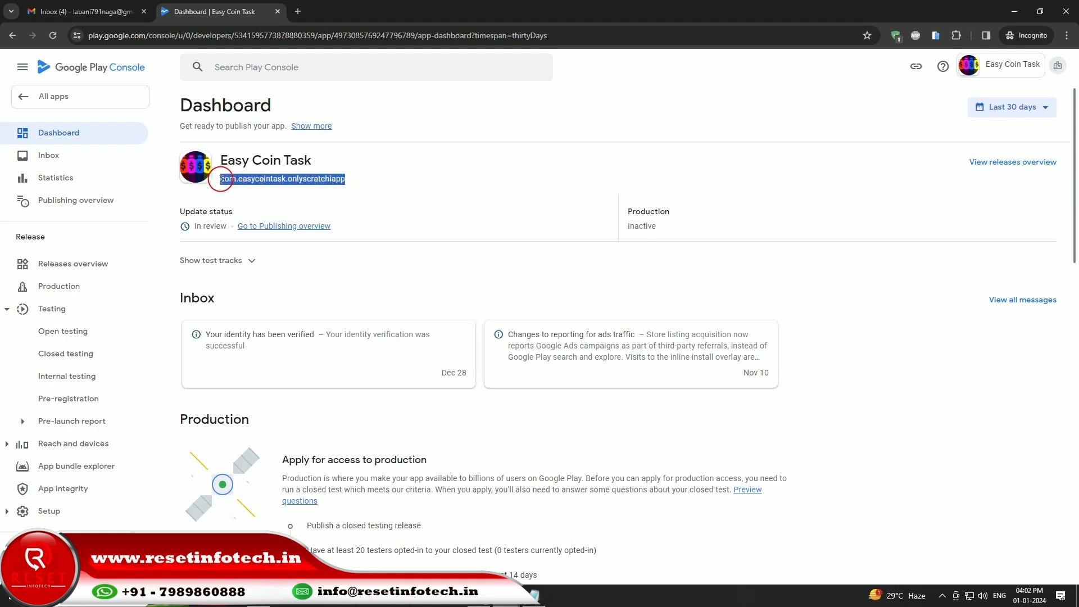
{"action": "right_click", "coordinate": [232, 182]}
{"action": "left_click", "coordinate": [259, 196]}
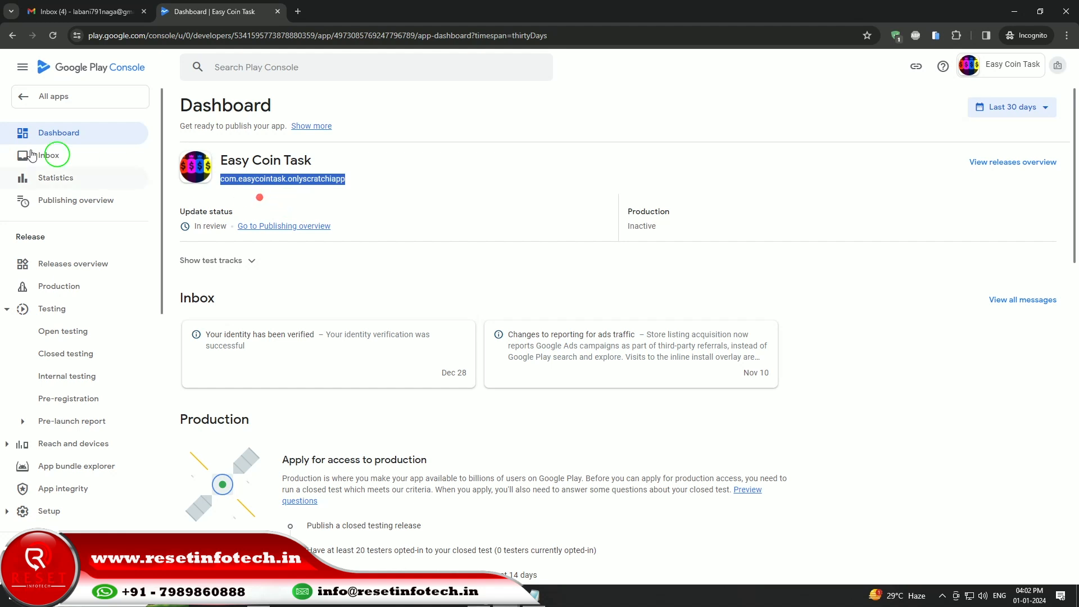
{"action": "key", "text": "alt+Tab"}
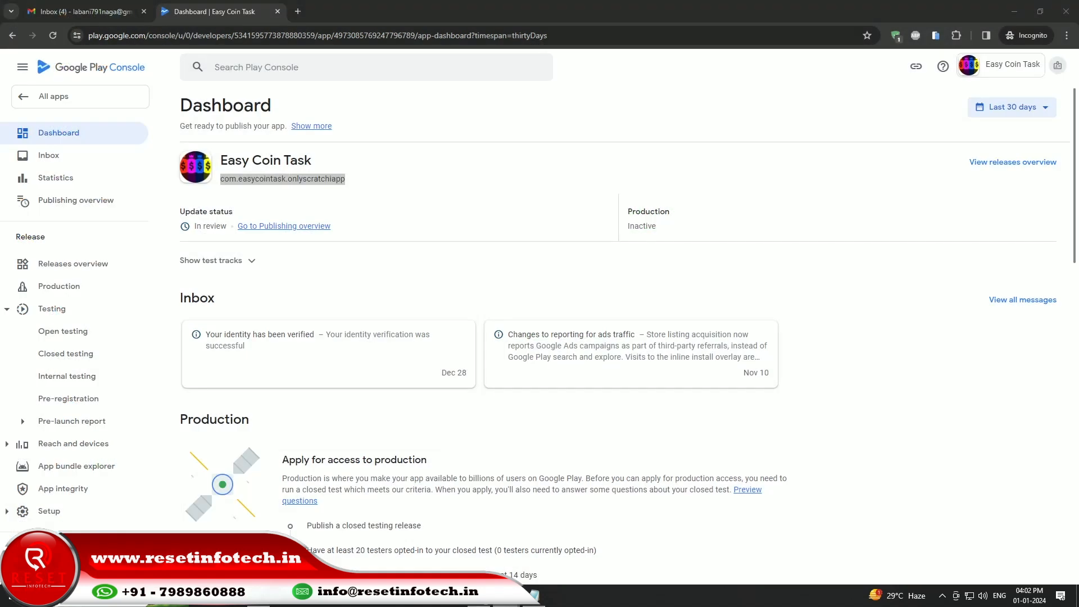
{"action": "left_click_drag", "start_coordinate": [0, 39], "coordinate": [548, 43]}
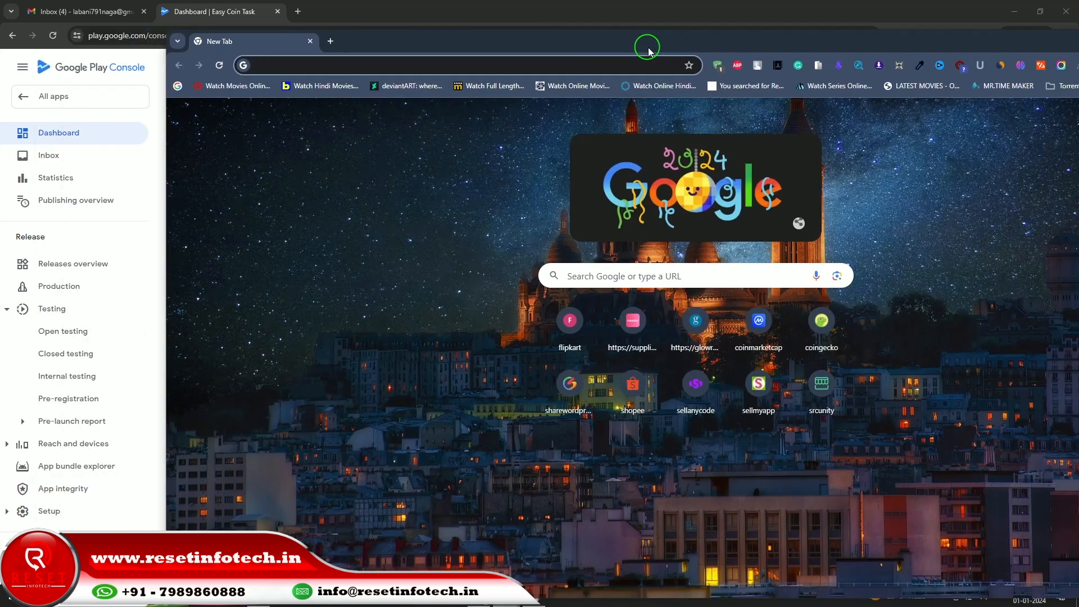
Maximize the new window, go to Google Play and open the Township app's store page
{"action": "double_click", "coordinate": [648, 44]}
{"action": "left_click", "coordinate": [1033, 85]}
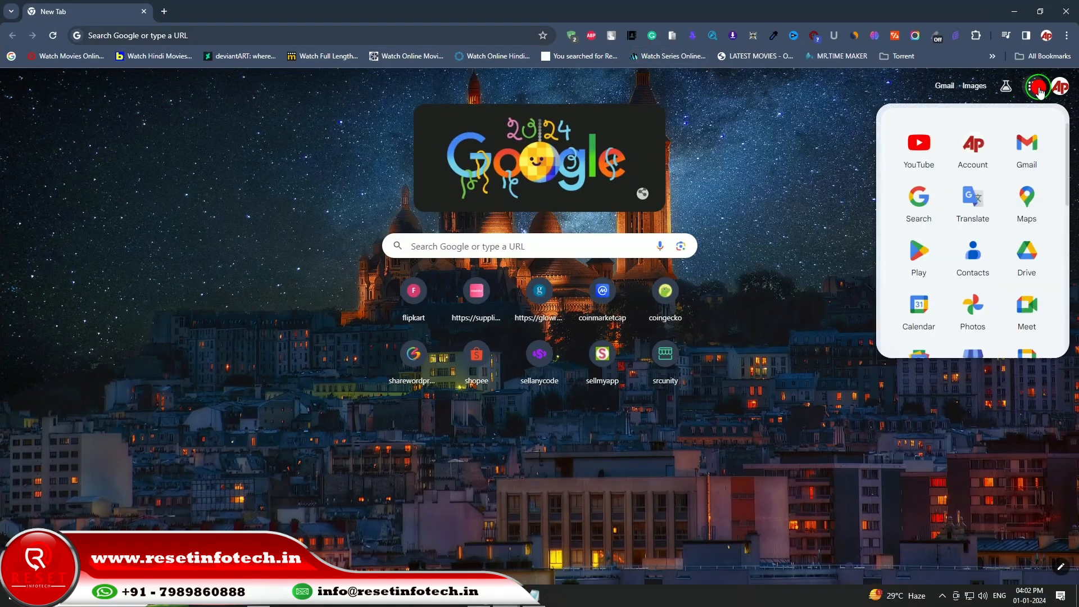
{"action": "left_click", "coordinate": [920, 249]}
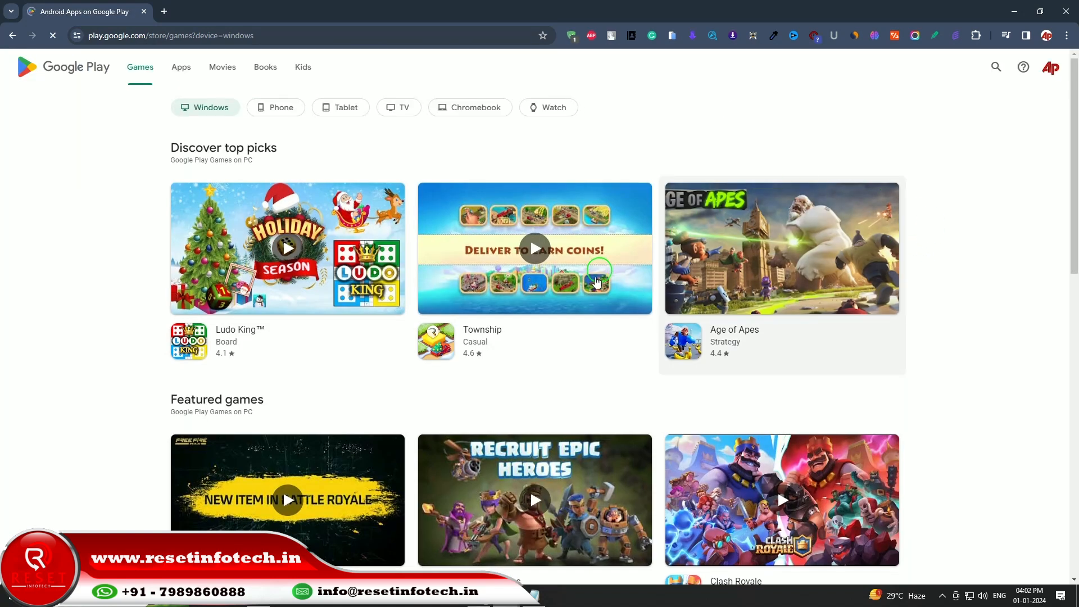
{"action": "left_click", "coordinate": [554, 337]}
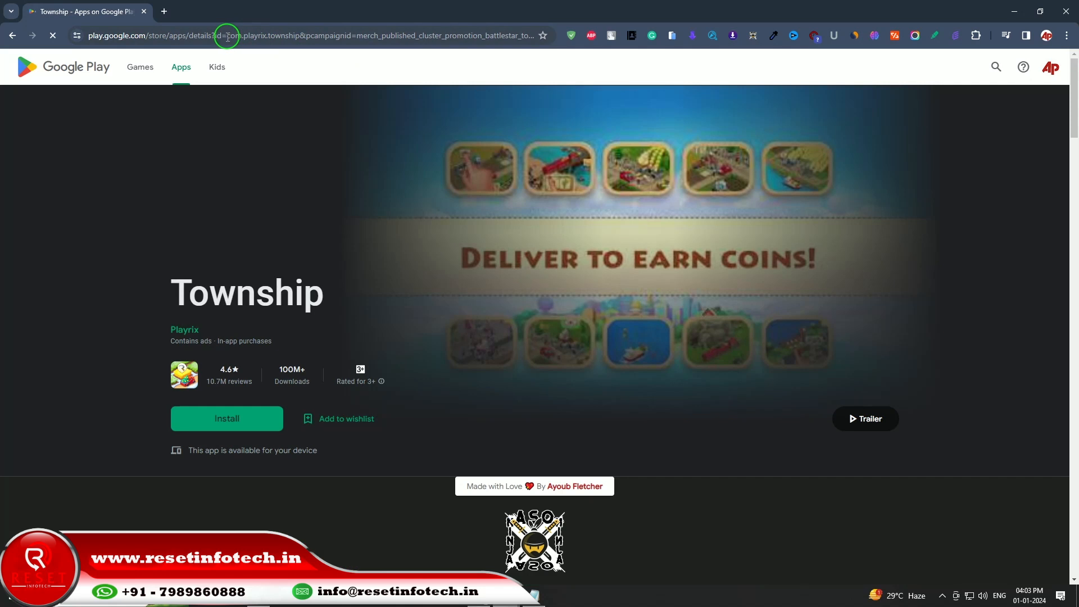
Replace the URL's app ID with com.easycointask.onlyscratchiapp and load it, getting Not Found
{"action": "left_click_drag", "start_coordinate": [227, 36], "coordinate": [843, 72]}
{"action": "key", "text": "ctrl+v"}
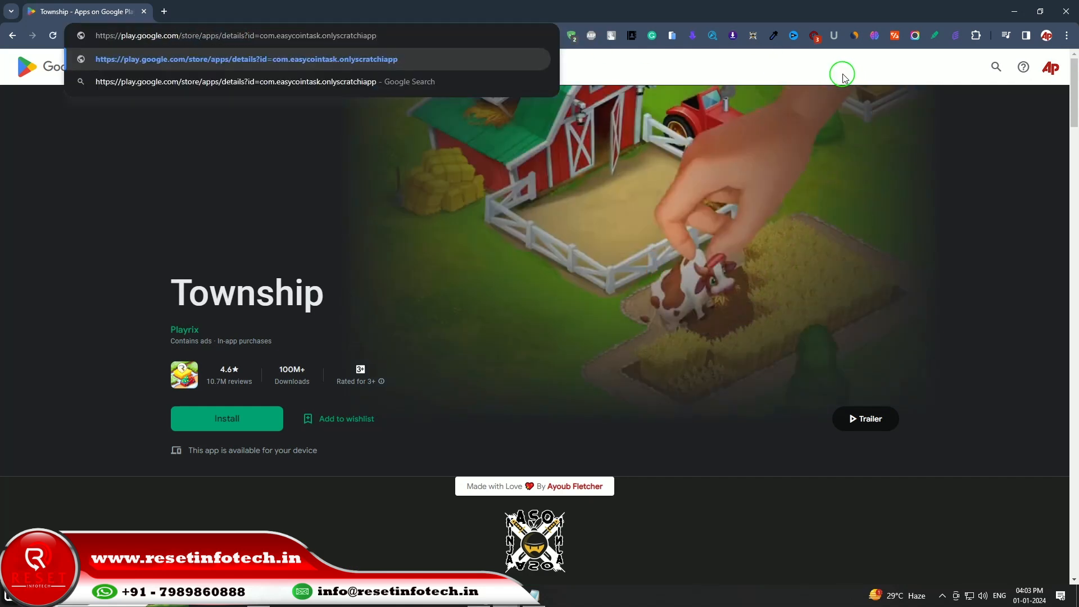
{"action": "key", "text": "Return"}
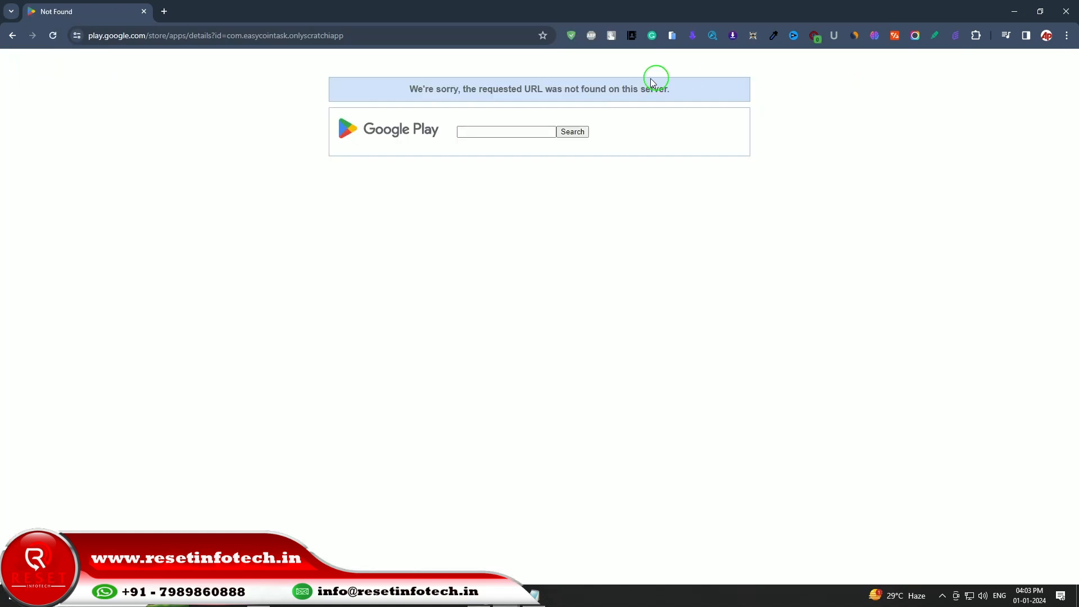
{"action": "left_click", "coordinate": [369, 33]}
{"action": "left_click", "coordinate": [382, 35]}
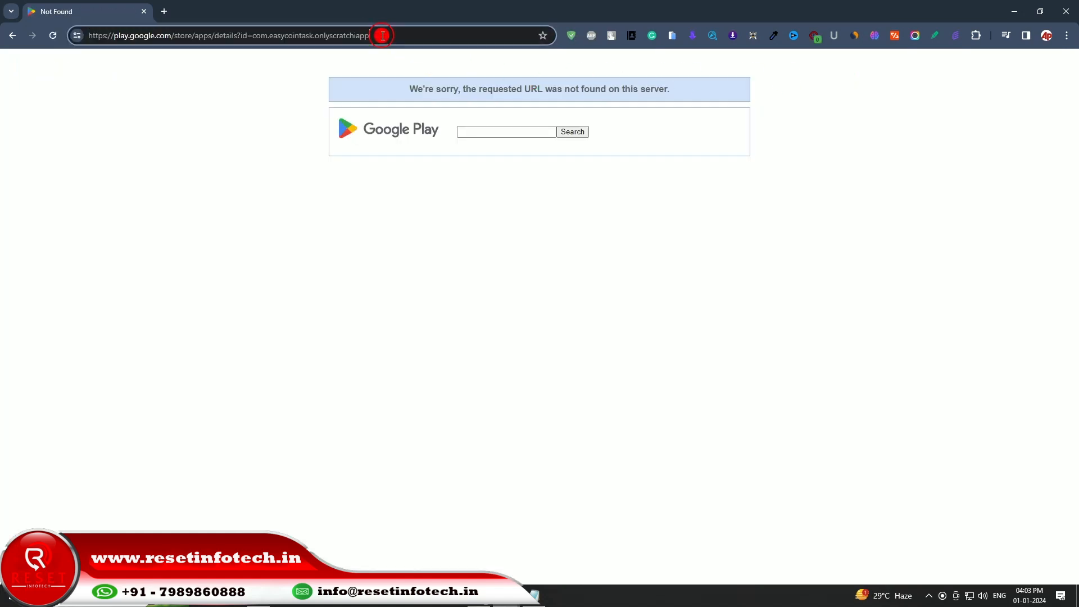
{"action": "key", "text": "Return"}
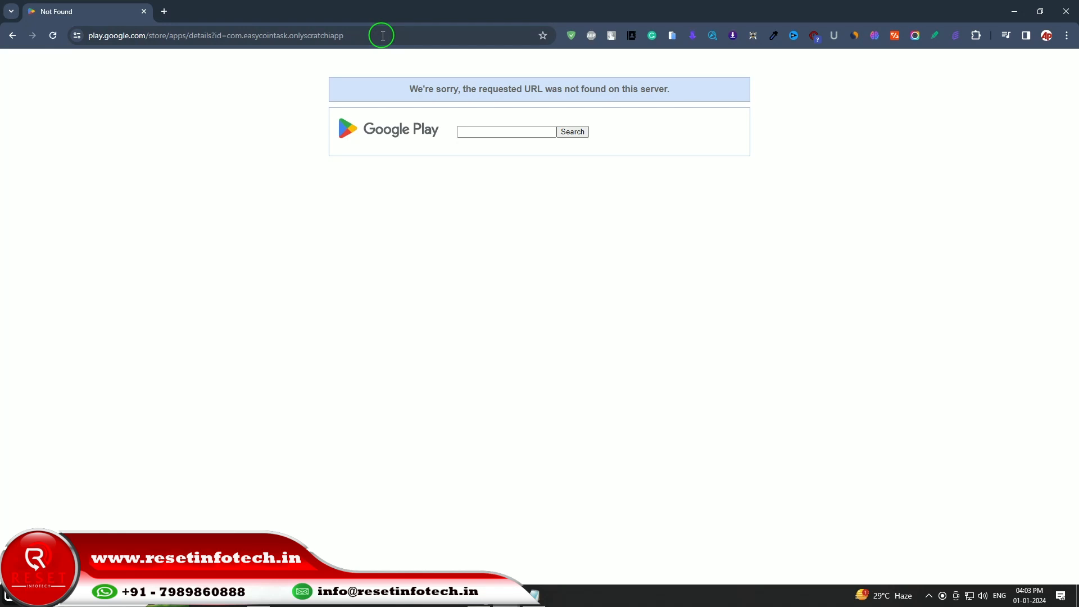
{"action": "mouse_move", "coordinate": [517, 587]}
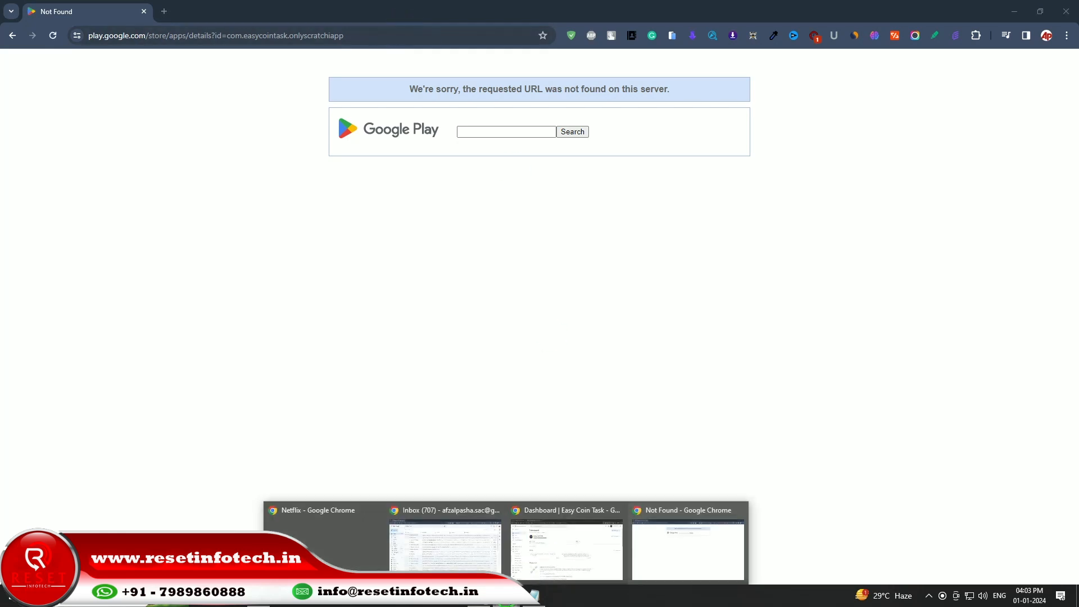
{"action": "left_click", "coordinate": [584, 549]}
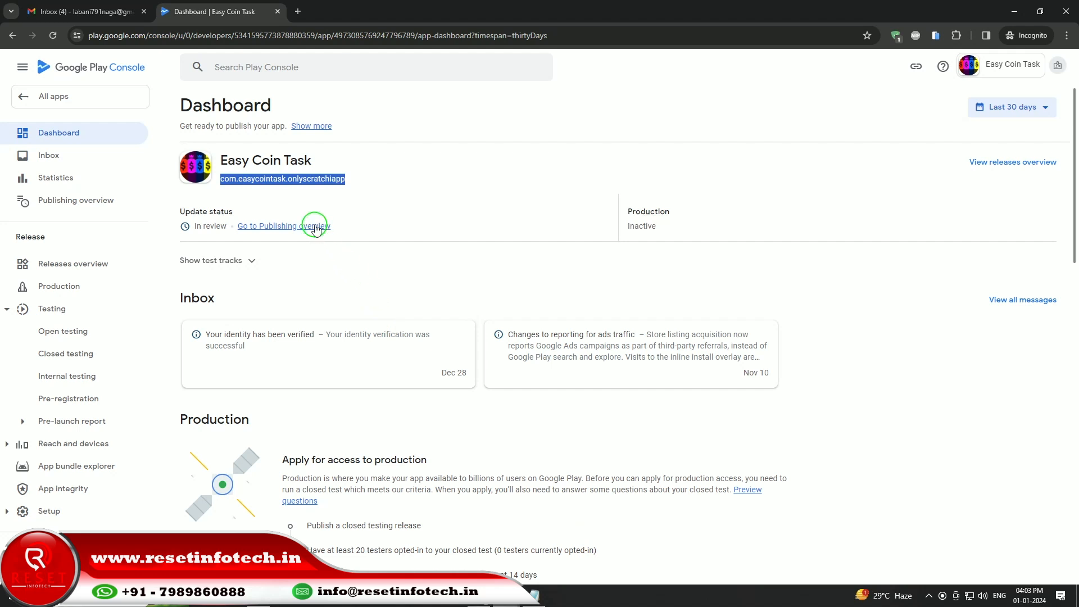
{"action": "scroll", "coordinate": [520, 319], "scroll_direction": "down", "scroll_amount": 1}
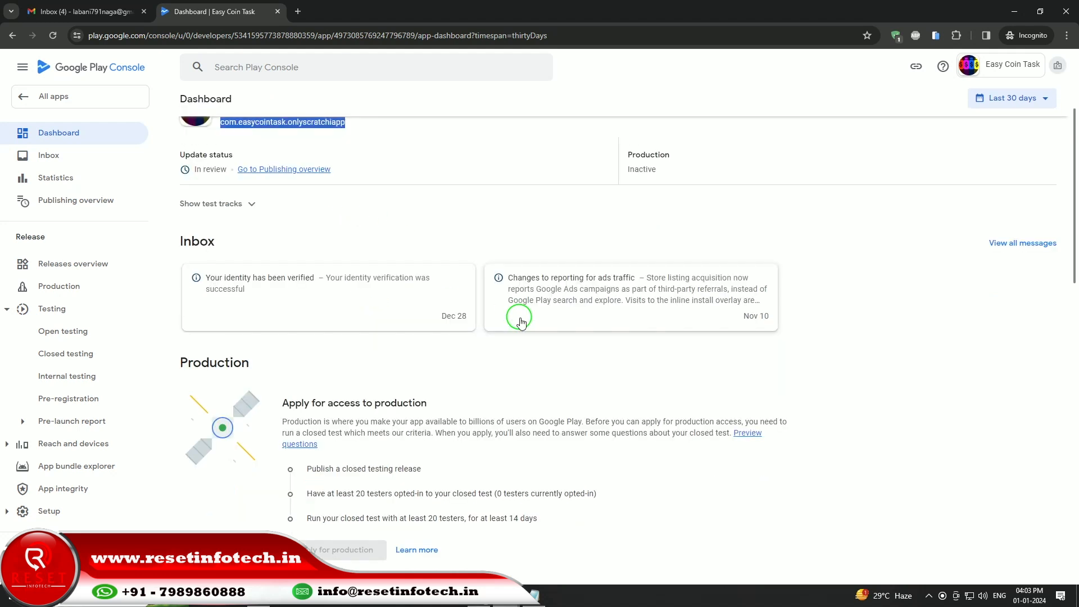
{"action": "scroll", "coordinate": [519, 318], "scroll_direction": "up", "scroll_amount": 1}
{"action": "left_click", "coordinate": [1055, 162]}
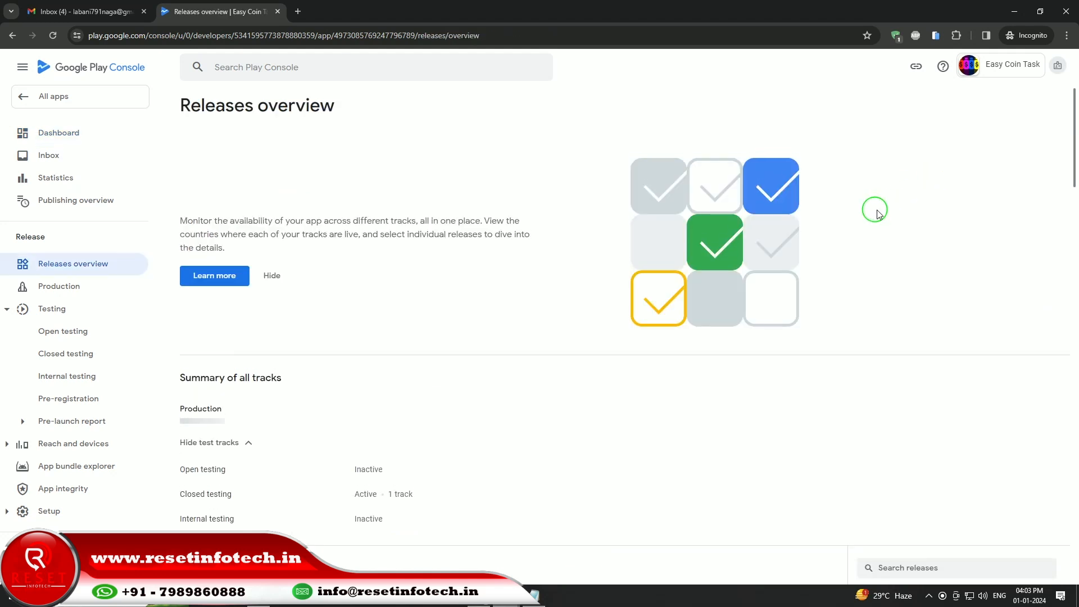
{"action": "scroll", "coordinate": [807, 291], "scroll_direction": "down", "scroll_amount": 5}
{"action": "scroll", "coordinate": [808, 292], "scroll_direction": "down", "scroll_amount": 15}
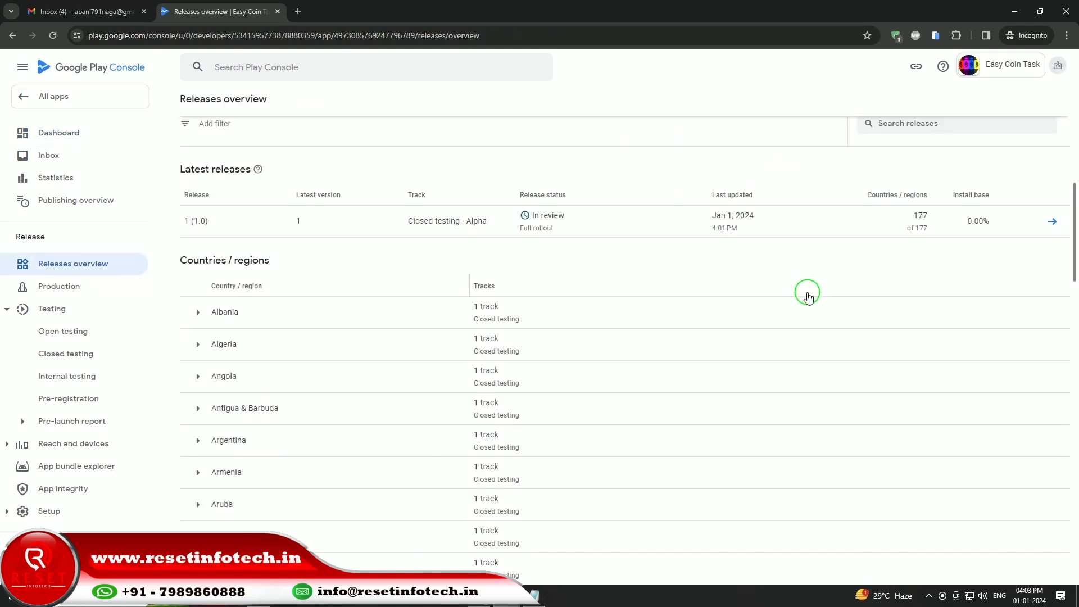
{"action": "scroll", "coordinate": [806, 293], "scroll_direction": "down", "scroll_amount": 9}
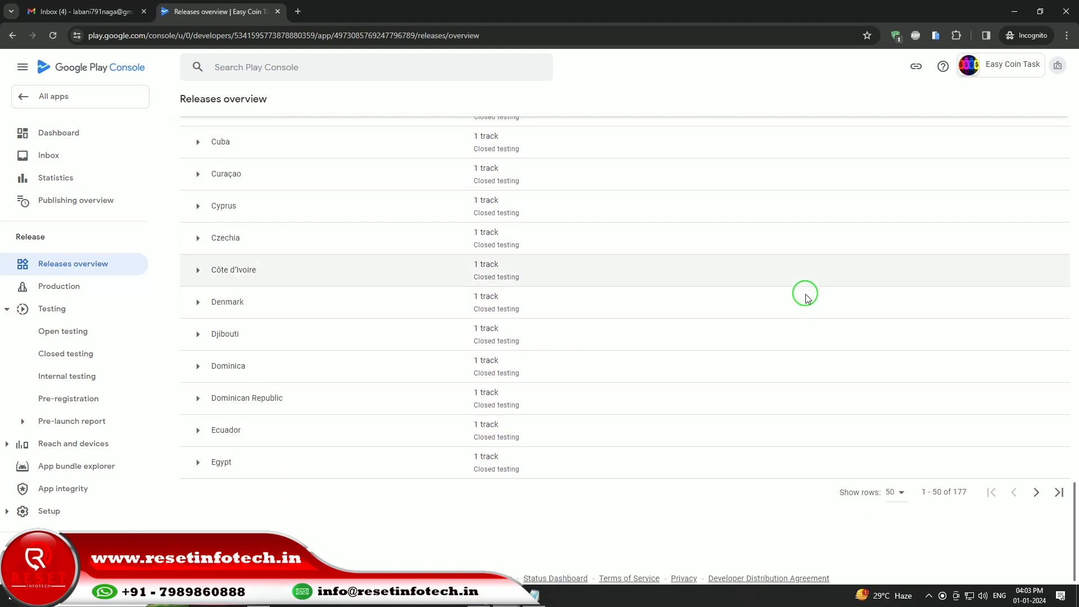
{"action": "left_click", "coordinate": [64, 296]}
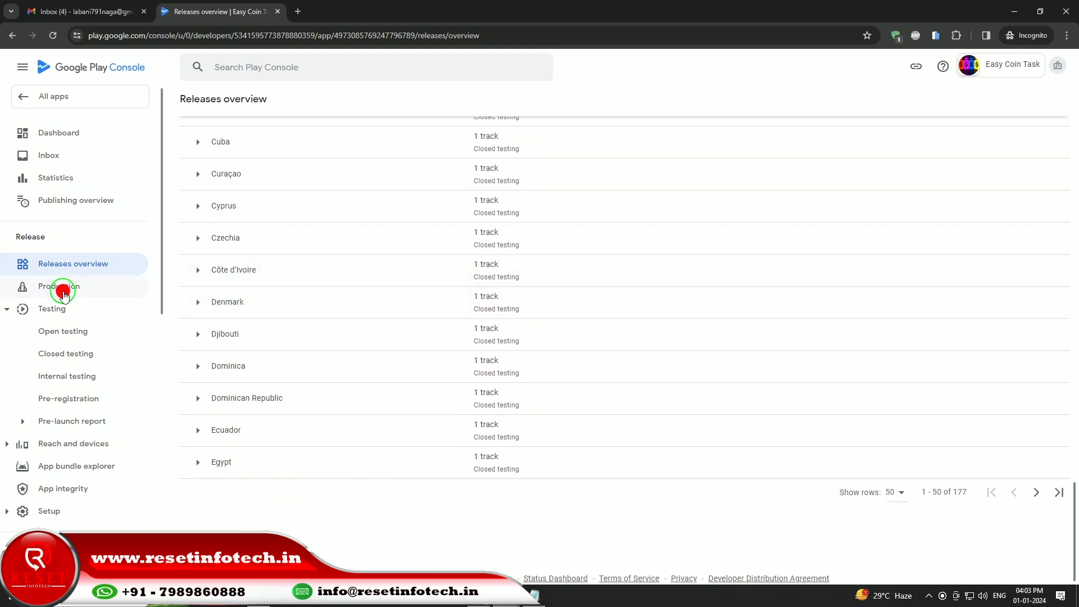
{"action": "left_click", "coordinate": [200, 293]}
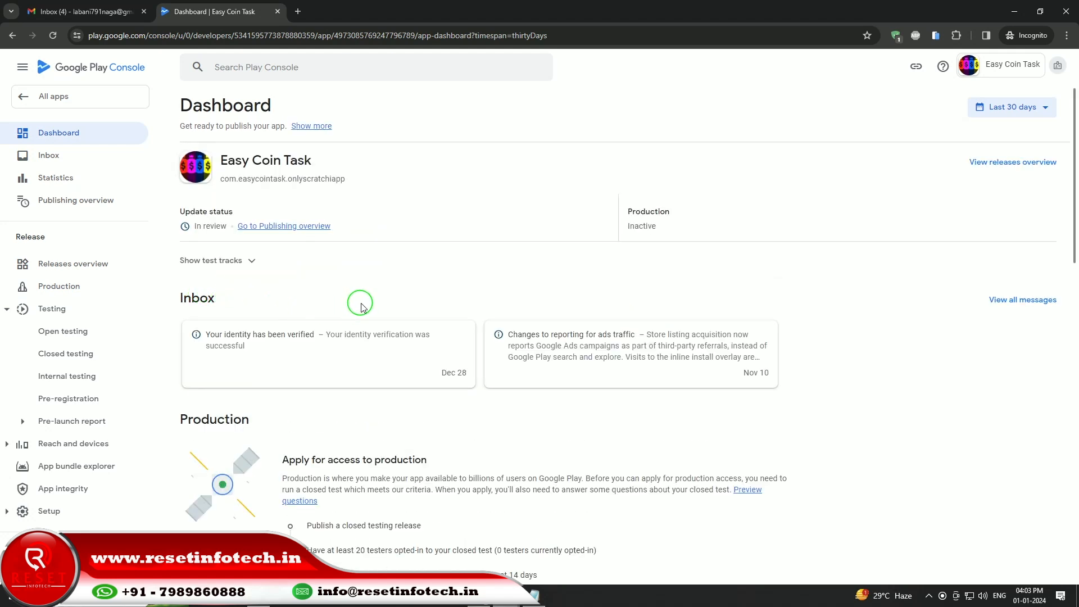
{"action": "scroll", "coordinate": [361, 306], "scroll_direction": "down", "scroll_amount": 5}
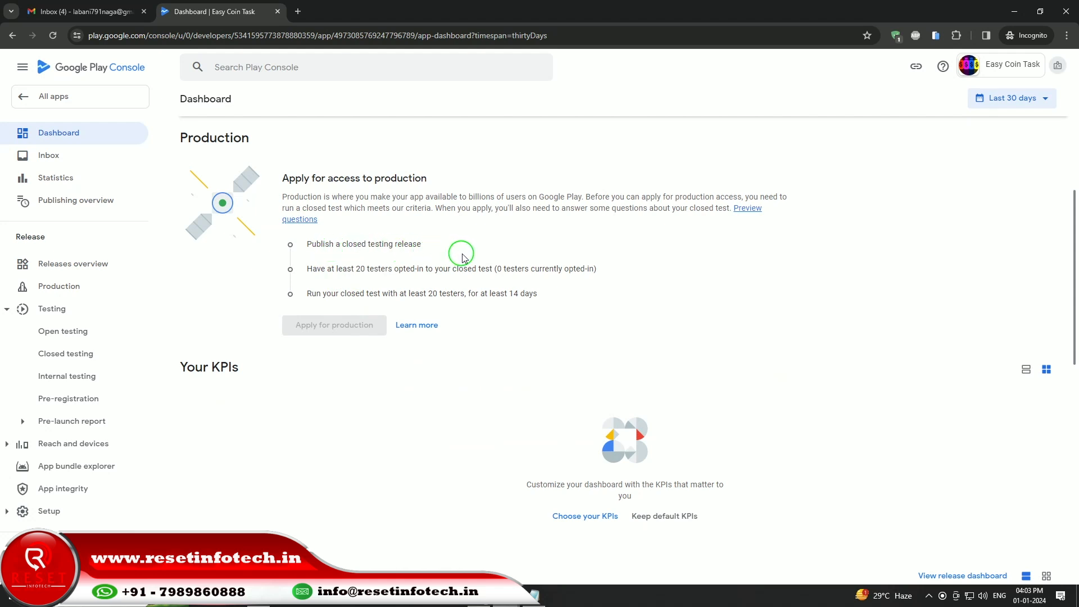
{"action": "scroll", "coordinate": [460, 253], "scroll_direction": "down", "scroll_amount": 5}
{"action": "scroll", "coordinate": [458, 247], "scroll_direction": "up", "scroll_amount": 9}
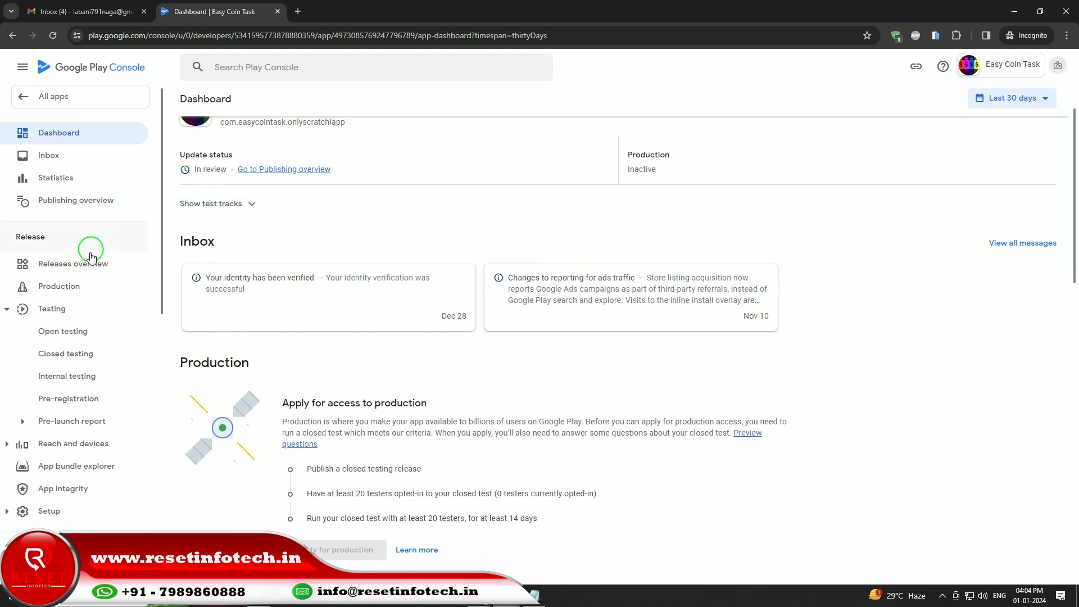
Open the Closed testing - Alpha track, expand its release summary and view the device catalog
{"action": "left_click", "coordinate": [68, 354]}
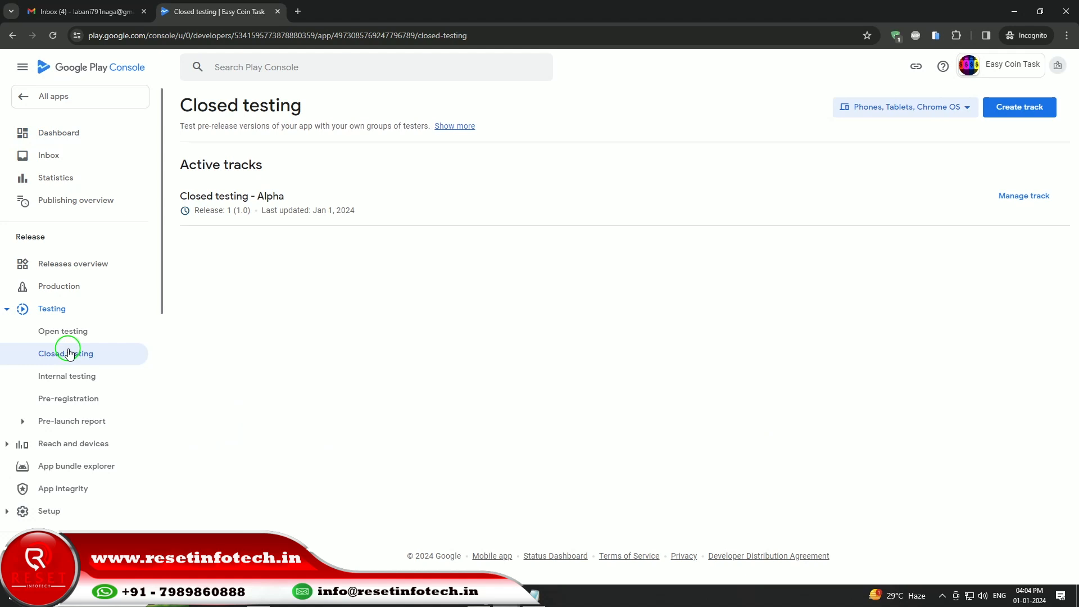
{"action": "left_click", "coordinate": [1025, 198]}
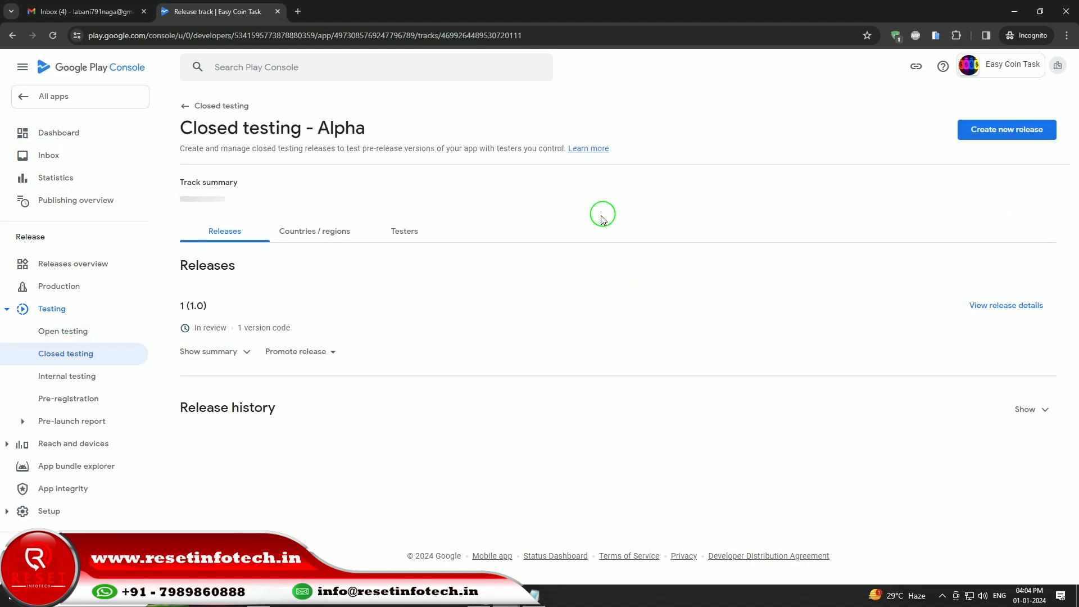
{"action": "left_click", "coordinate": [234, 360]}
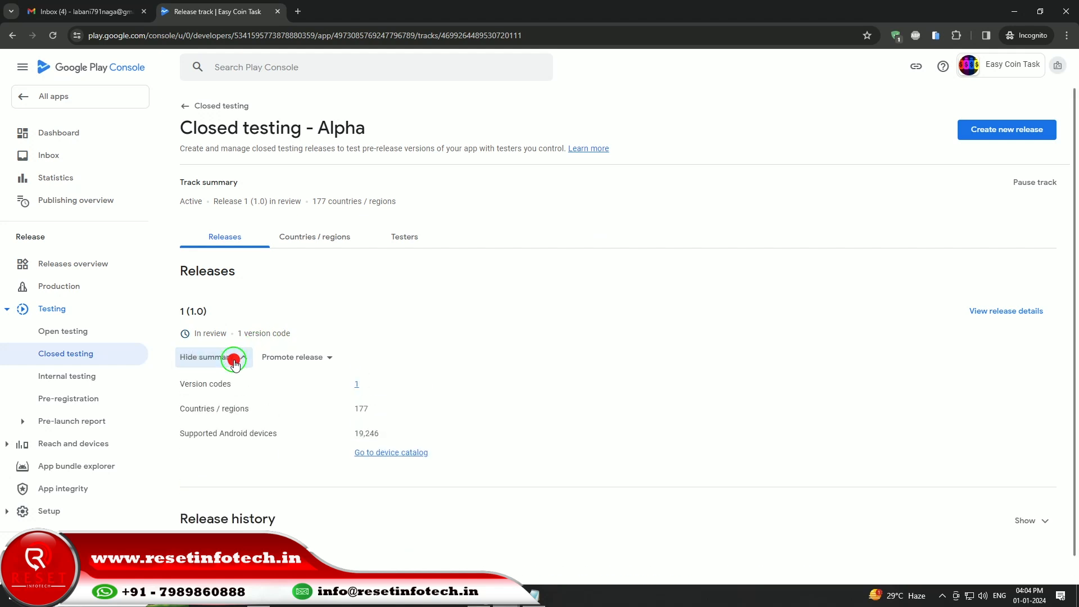
{"action": "left_click", "coordinate": [376, 452]}
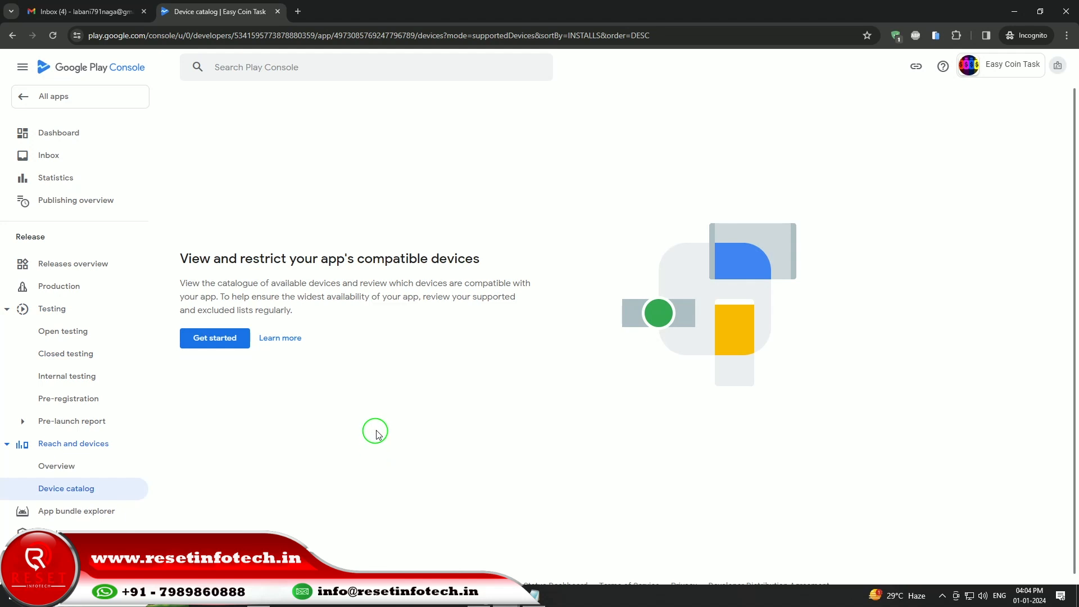
{"action": "left_click", "coordinate": [69, 360]}
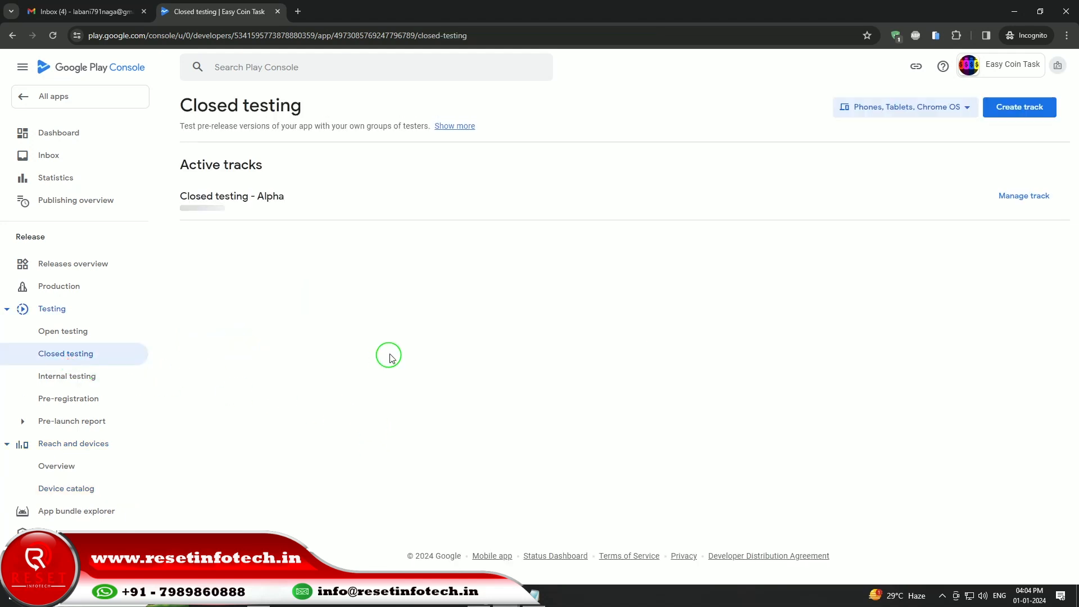
Reopen the Alpha track's Testers tab and try copying the testers' join link
{"action": "left_click", "coordinate": [1021, 201]}
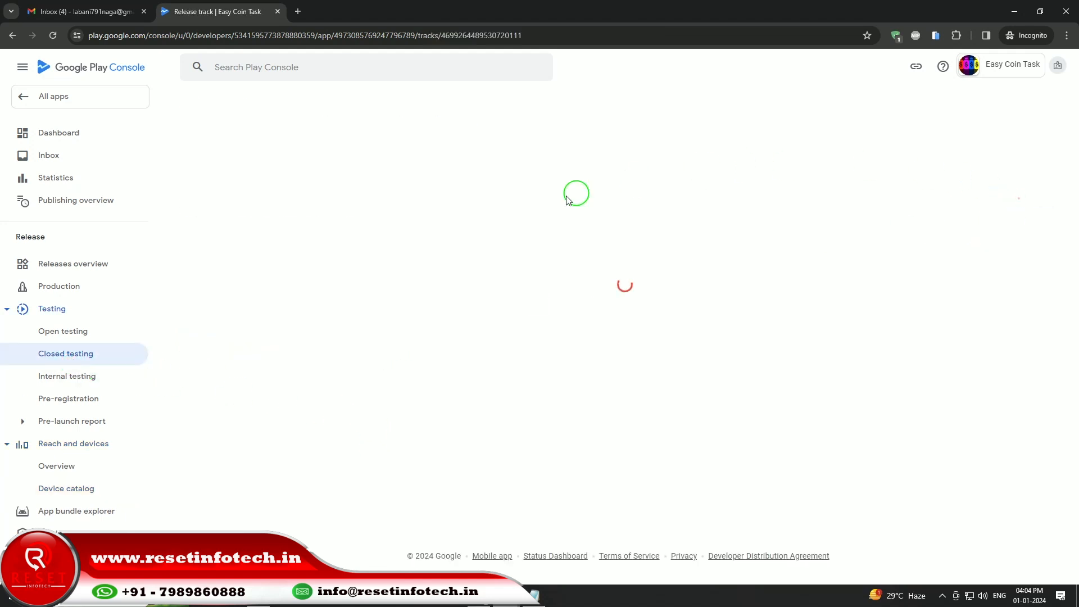
{"action": "left_click", "coordinate": [323, 235]}
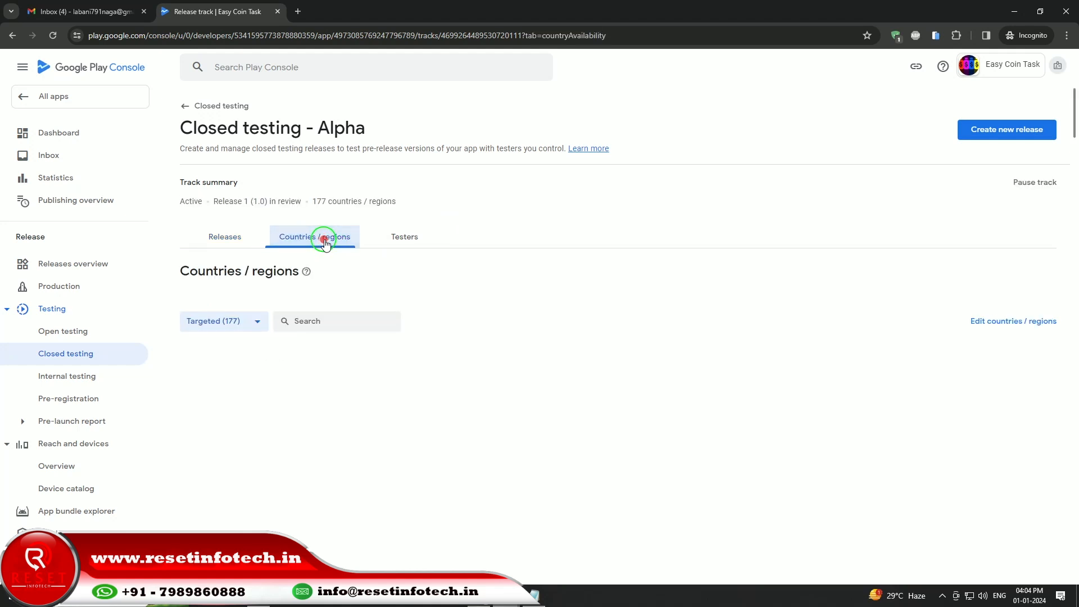
{"action": "left_click", "coordinate": [407, 233]}
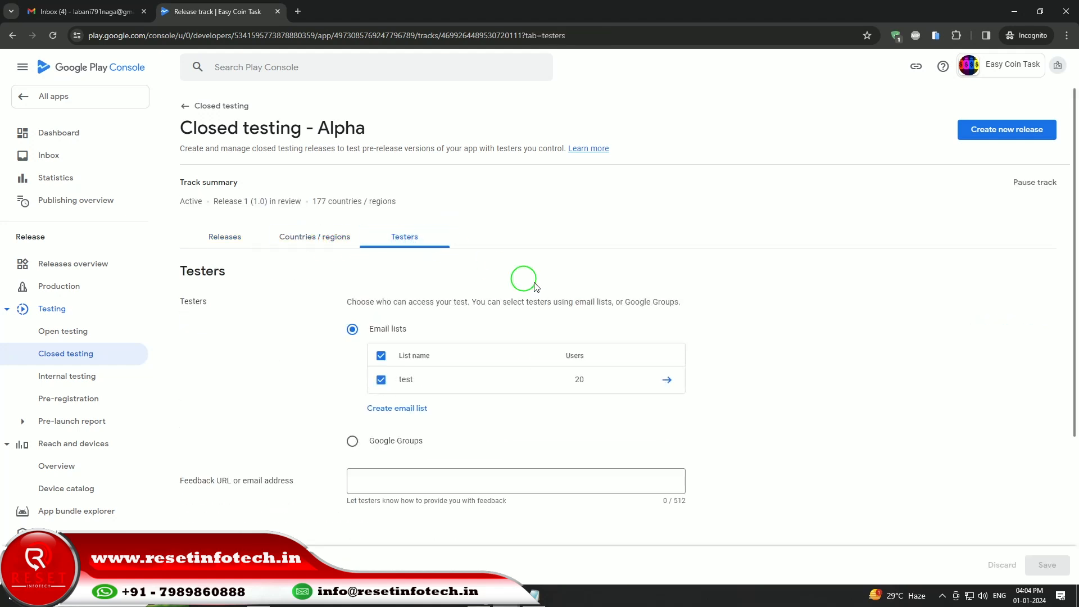
{"action": "scroll", "coordinate": [760, 374], "scroll_direction": "down", "scroll_amount": 3}
{"action": "left_click", "coordinate": [366, 420]}
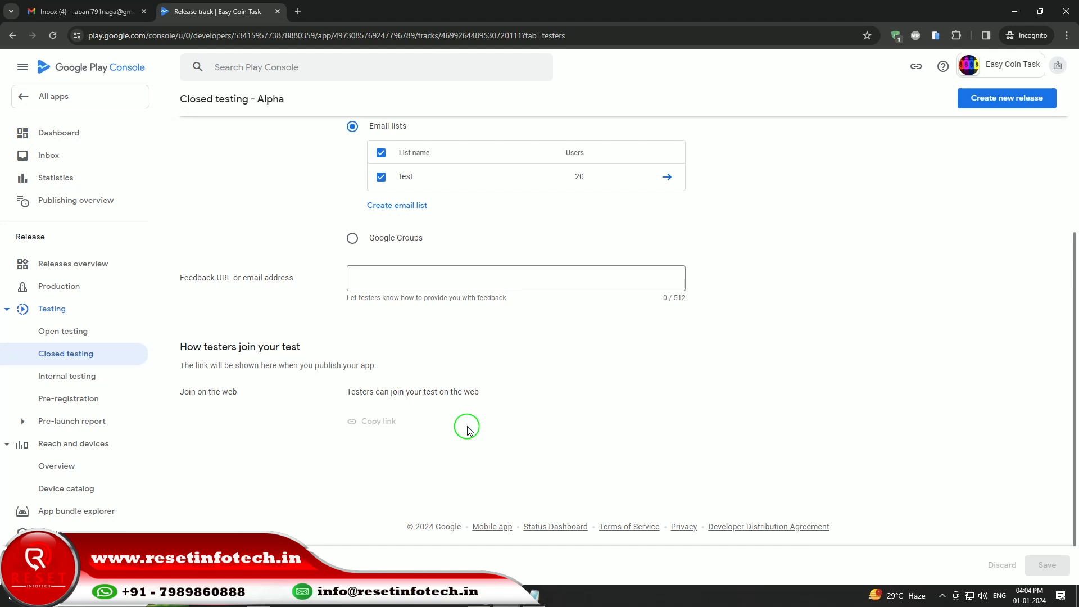
{"action": "left_click_drag", "start_coordinate": [180, 344], "coordinate": [382, 362]}
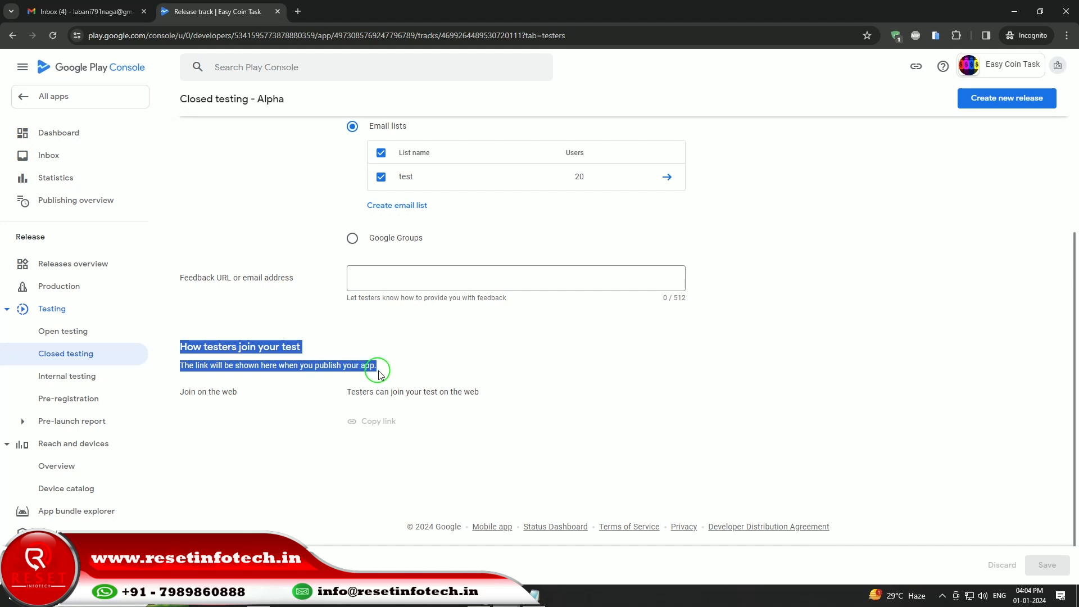
{"action": "left_click", "coordinate": [381, 423]}
{"action": "left_click", "coordinate": [385, 422]}
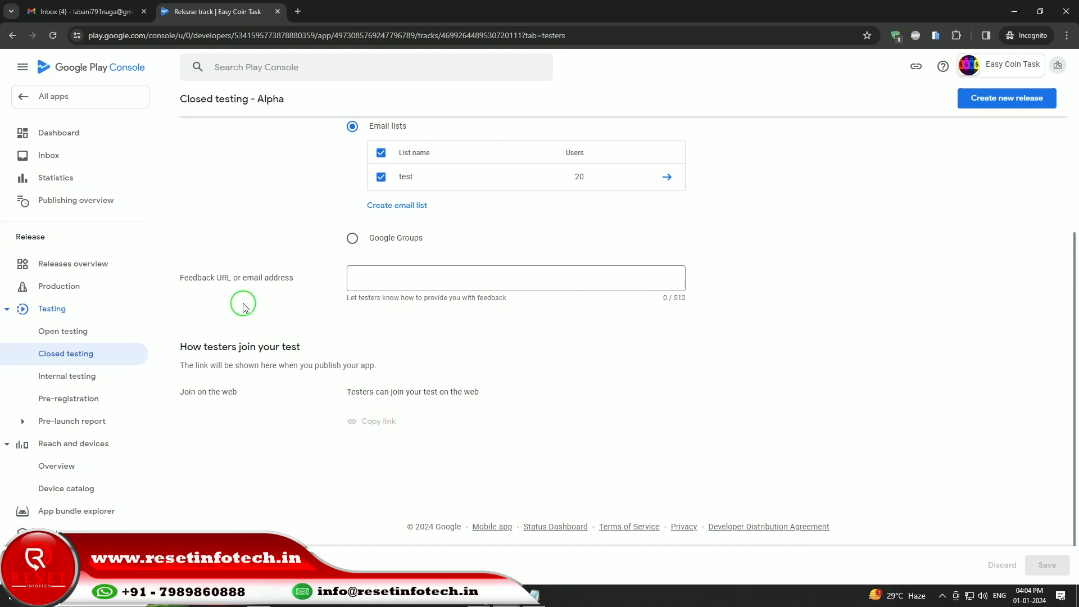
{"action": "scroll", "coordinate": [144, 370], "scroll_direction": "down", "scroll_amount": 4}
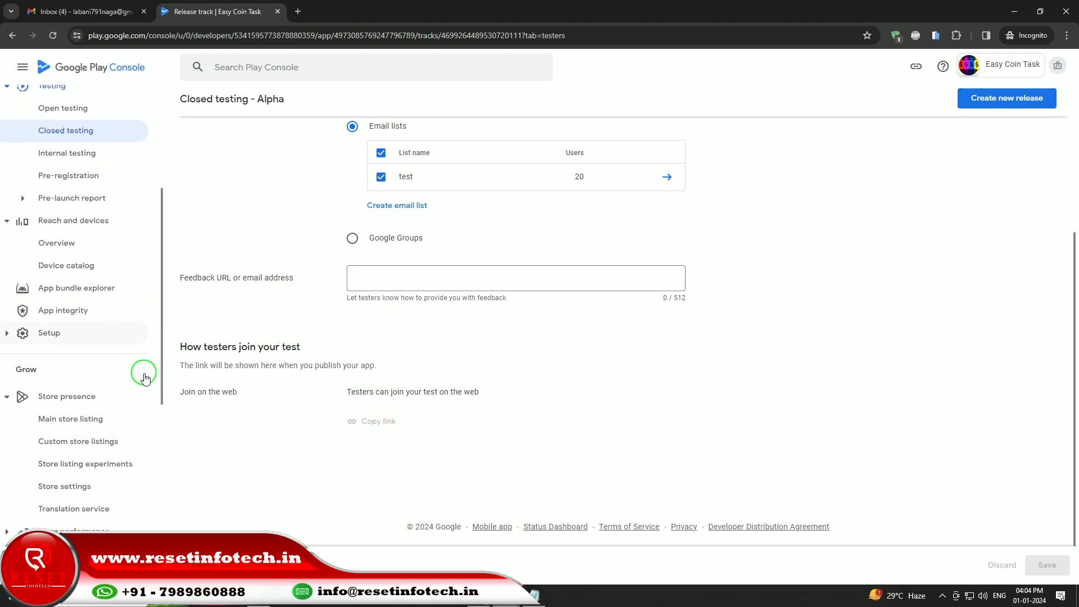
{"action": "scroll", "coordinate": [144, 374], "scroll_direction": "up", "scroll_amount": 4}
Review the Changes in review on the Publishing overview, briefly checking the mail inbox
{"action": "left_click", "coordinate": [74, 201]}
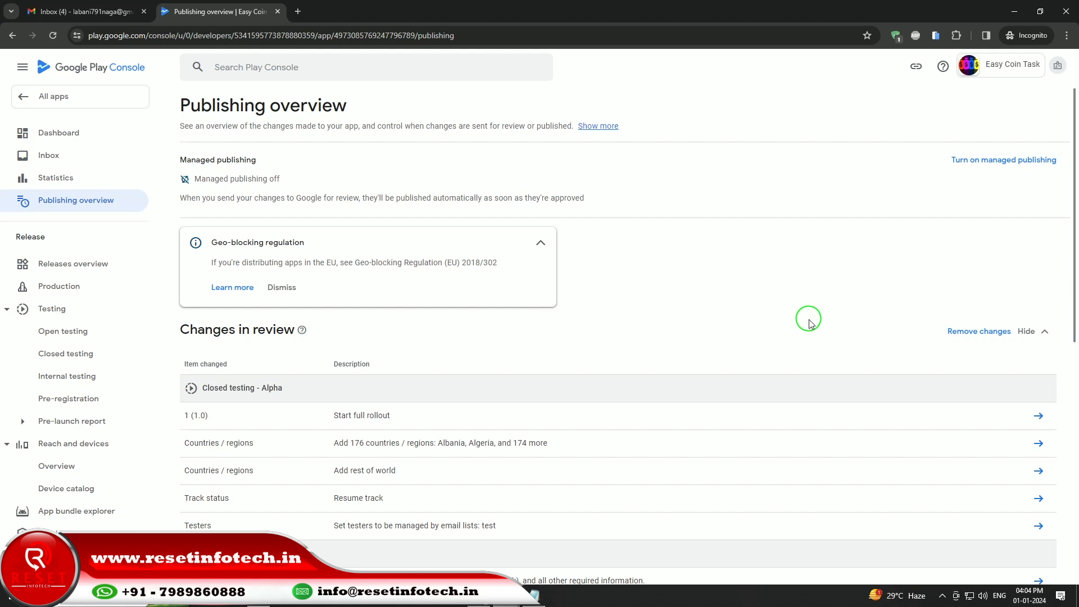
{"action": "scroll", "coordinate": [811, 324], "scroll_direction": "down", "scroll_amount": 8}
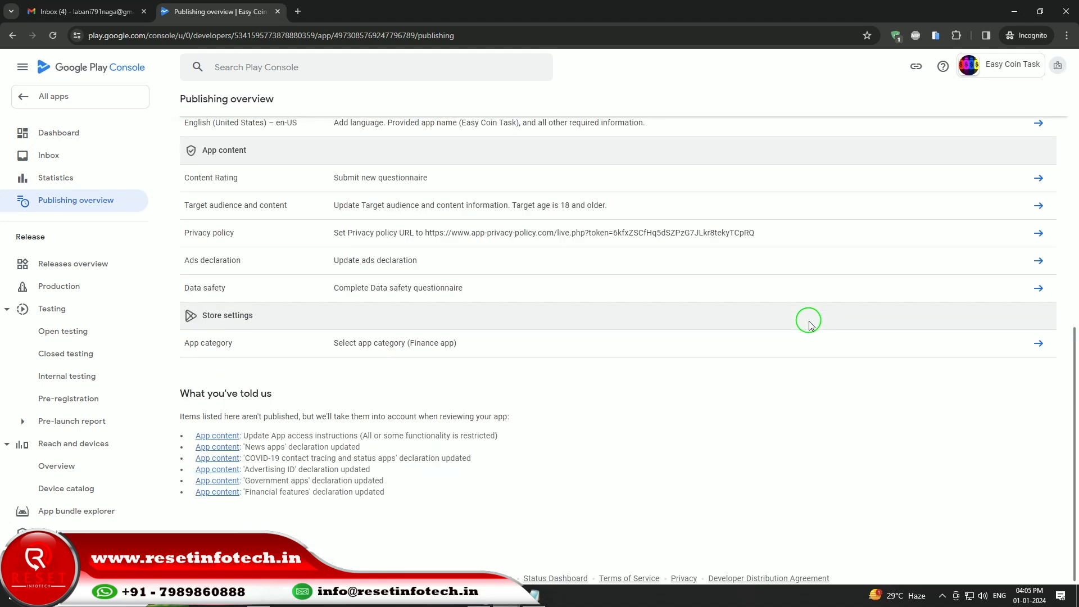
{"action": "scroll", "coordinate": [810, 324], "scroll_direction": "up", "scroll_amount": 8}
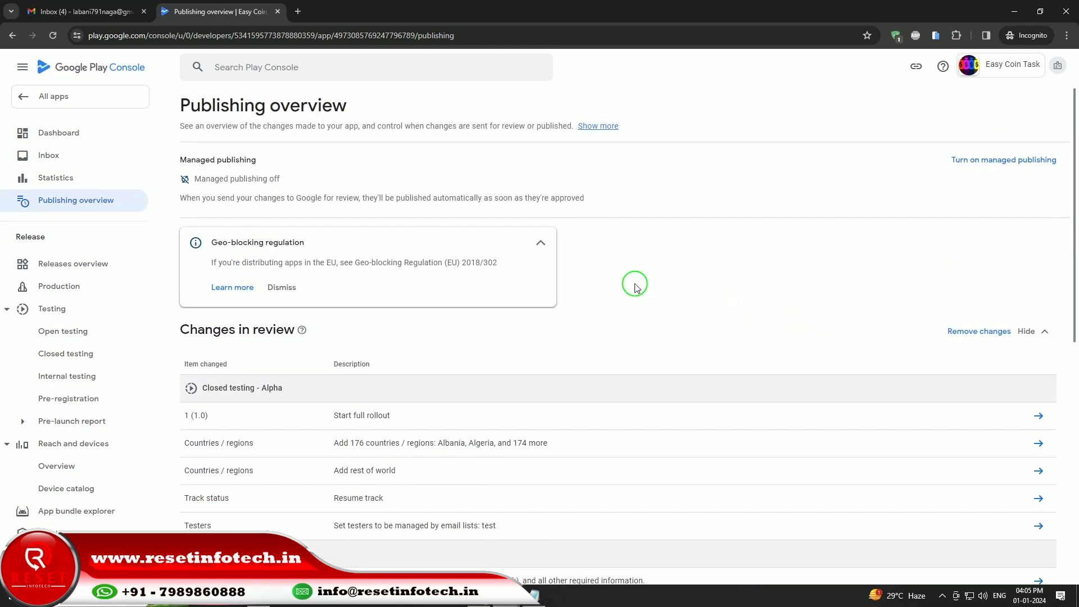
{"action": "left_click", "coordinate": [114, 13]}
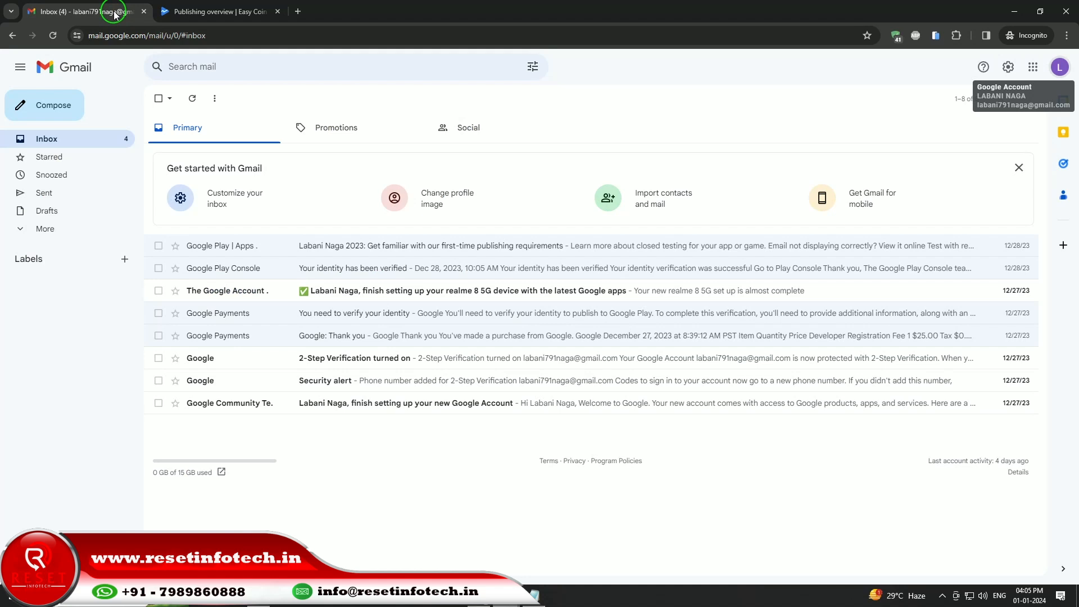
{"action": "left_click", "coordinate": [59, 38]}
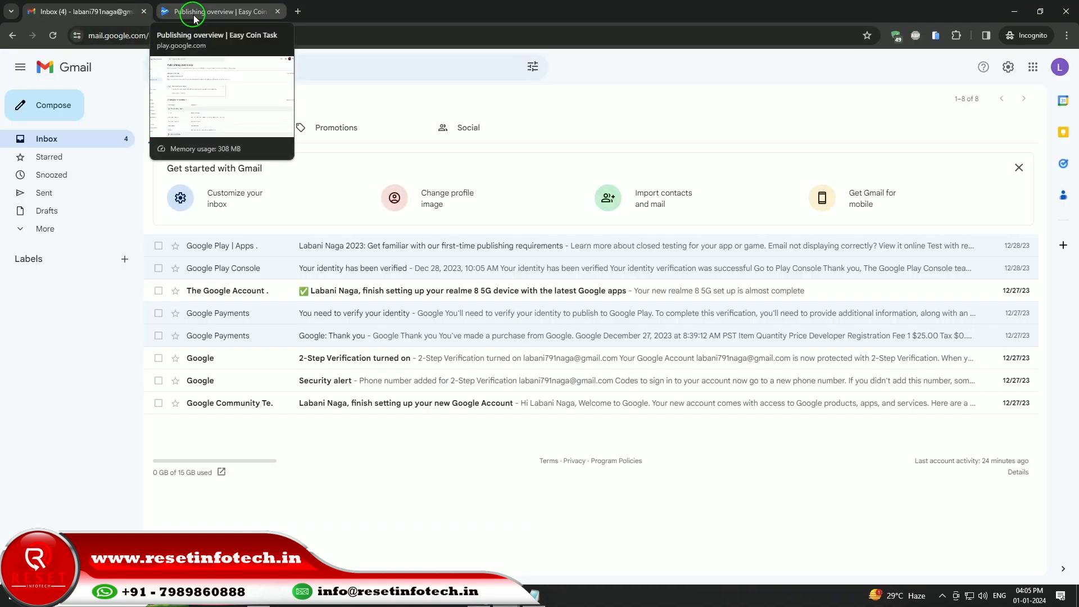
{"action": "left_click", "coordinate": [194, 14]}
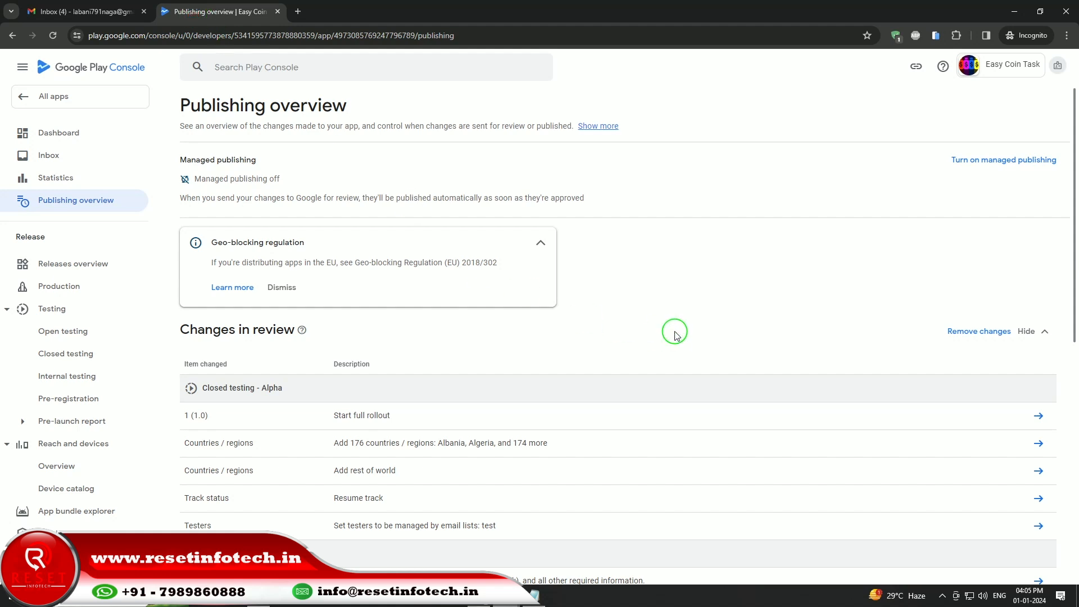
{"action": "scroll", "coordinate": [675, 336], "scroll_direction": "down", "scroll_amount": 3}
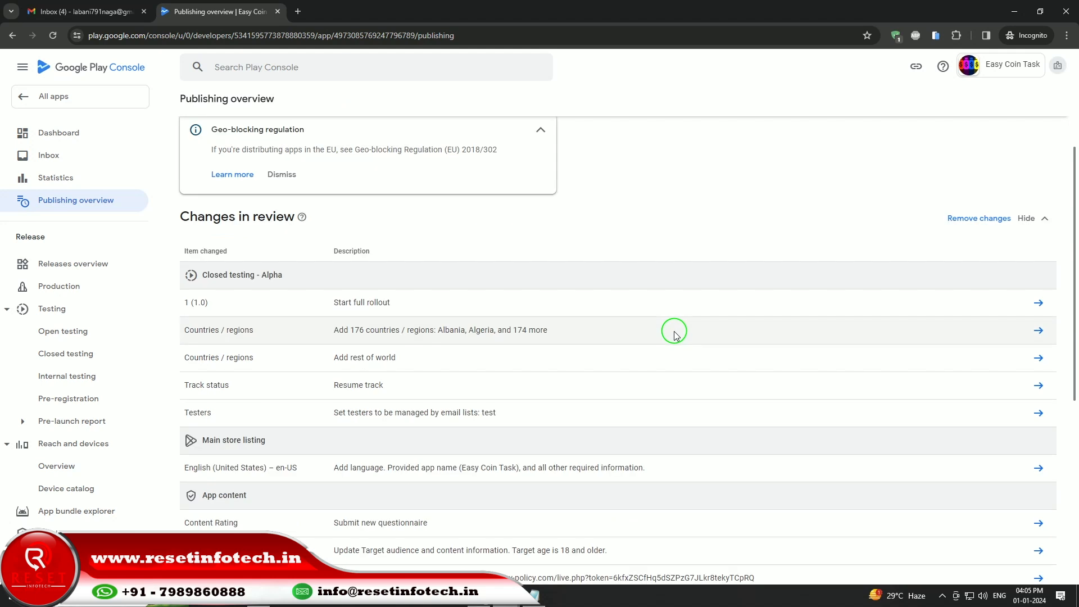
{"action": "scroll", "coordinate": [675, 336], "scroll_direction": "up", "scroll_amount": 2}
{"action": "scroll", "coordinate": [675, 336], "scroll_direction": "up", "scroll_amount": 1}
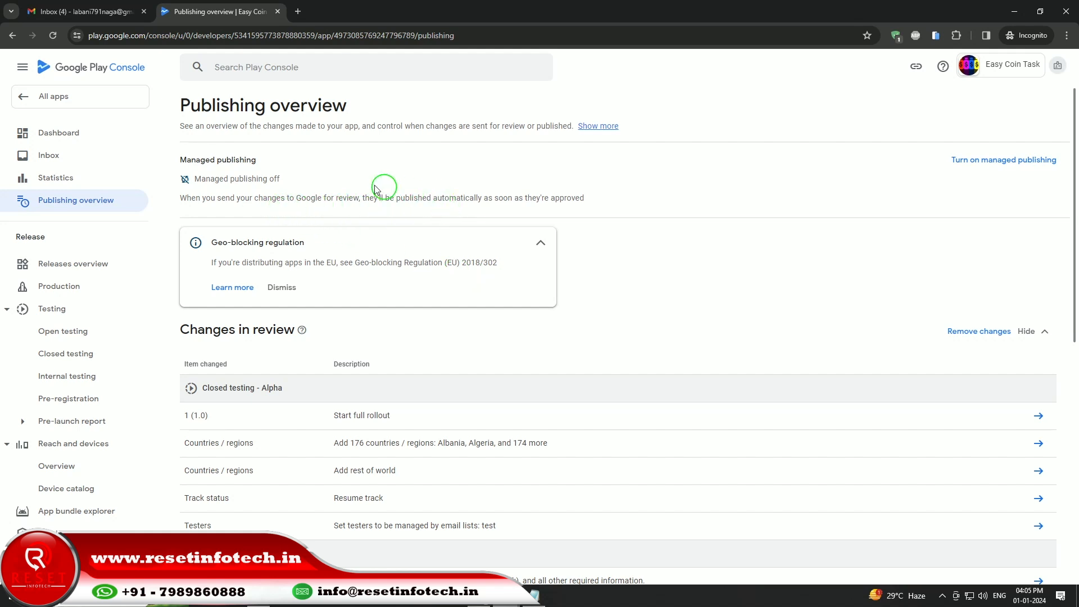
Return to All apps and highlight Easy Coin Task's In review update status
{"action": "left_click", "coordinate": [57, 102]}
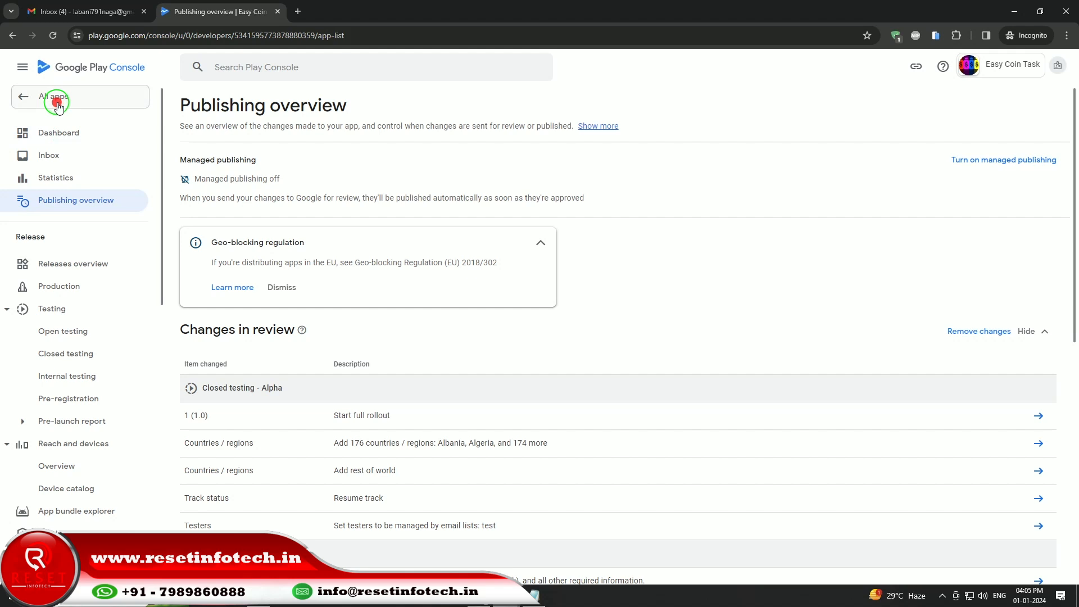
{"action": "left_click", "coordinate": [687, 351]}
{"action": "left_click_drag", "start_coordinate": [686, 351], "coordinate": [609, 329]}
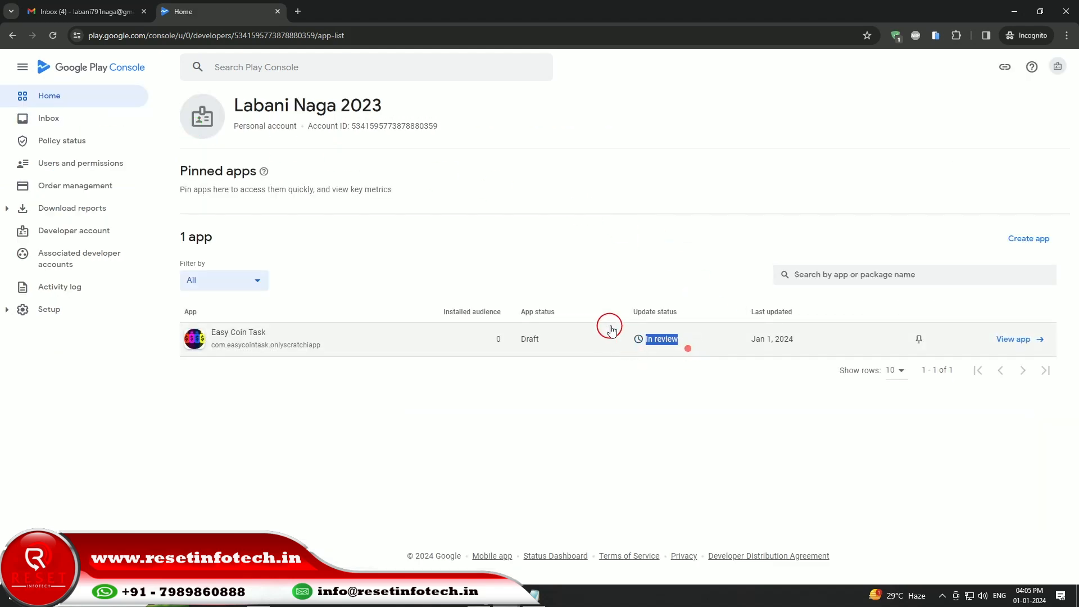